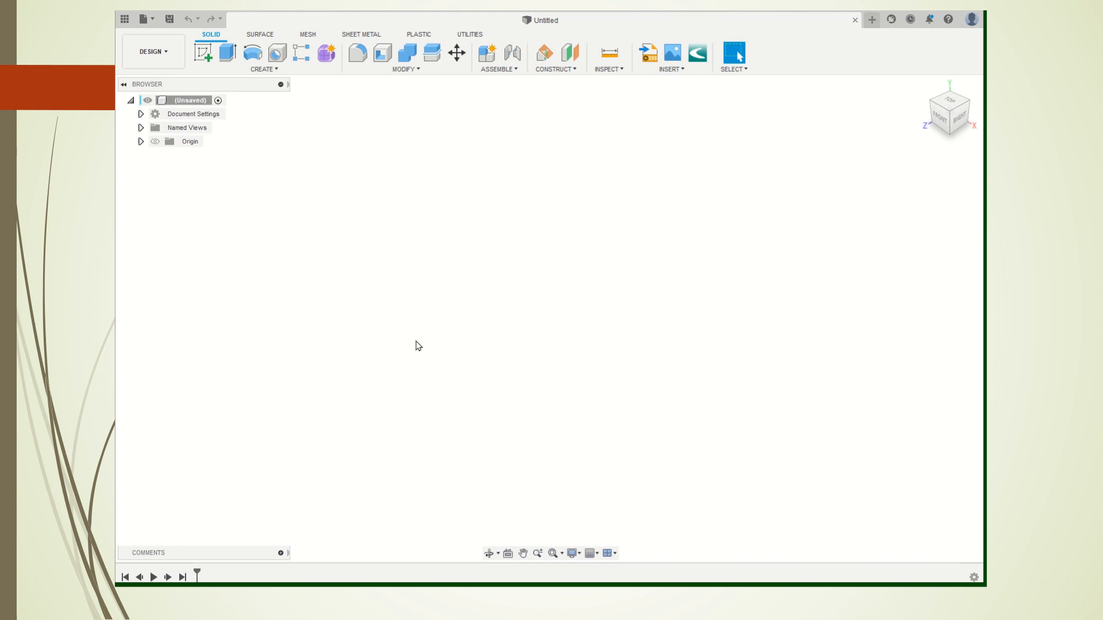
# - Save the new design under the name Chamfer in the Elearning > Lesson 04 folder
pyautogui.click(171, 19)
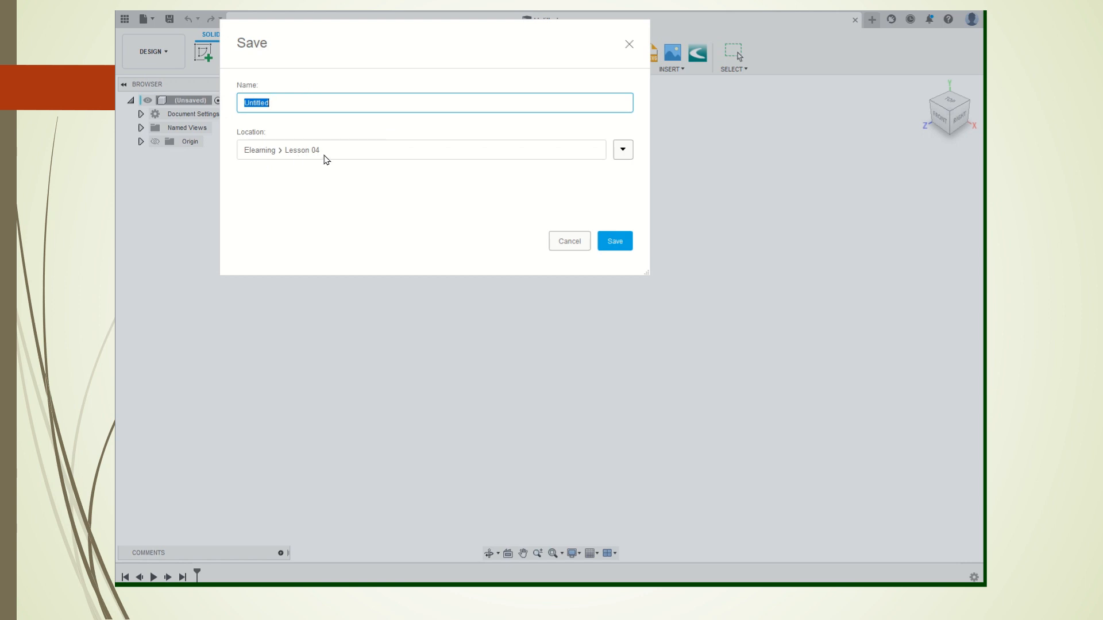
pyautogui.write('Chamfer')
pyautogui.click(615, 242)
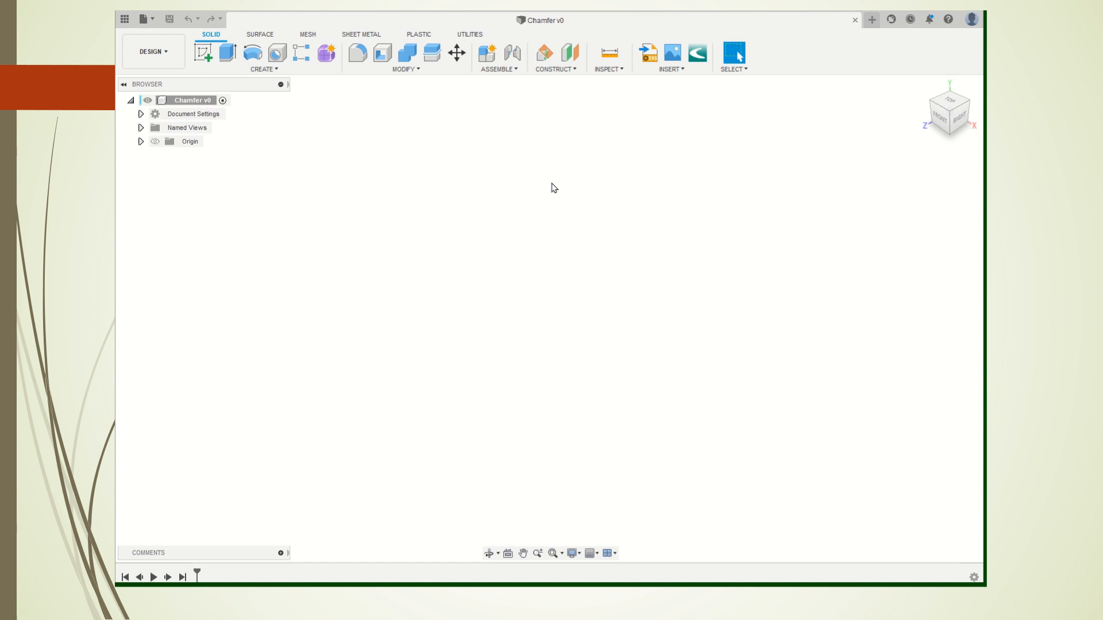
# - Show the origin planes and start a new sketch on the YZ plane
pyautogui.click(156, 142)
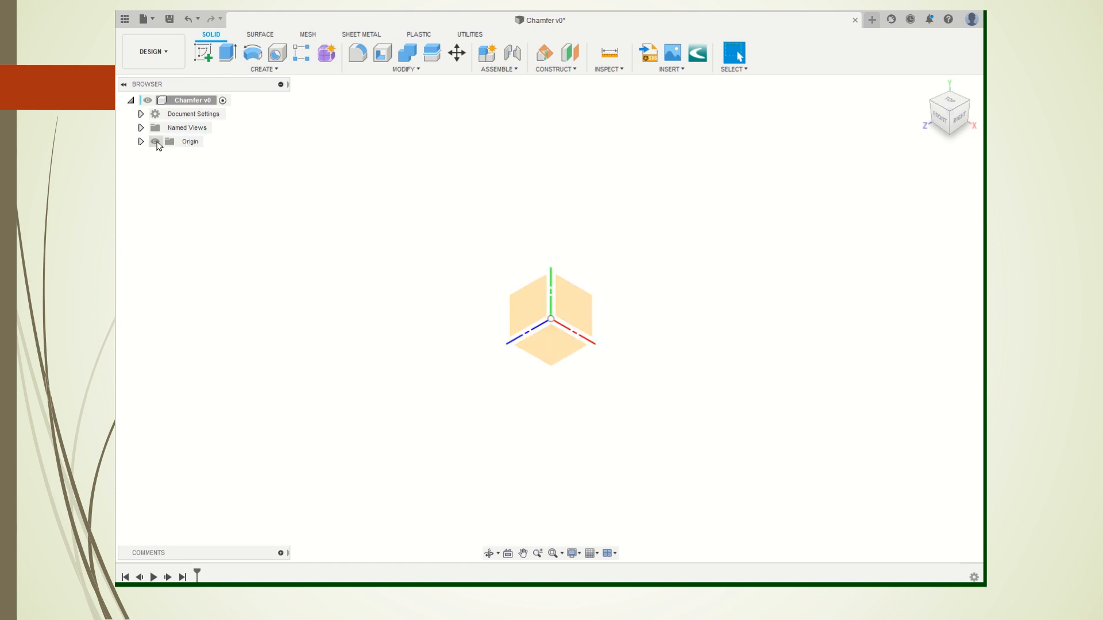
pyautogui.click(141, 142)
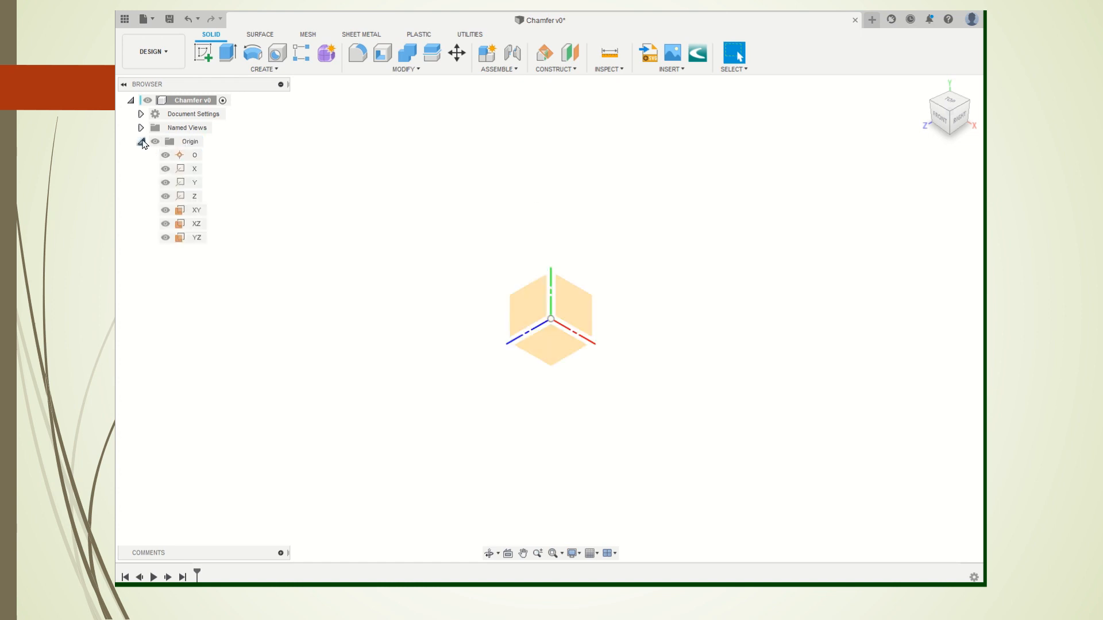
pyautogui.click(177, 238)
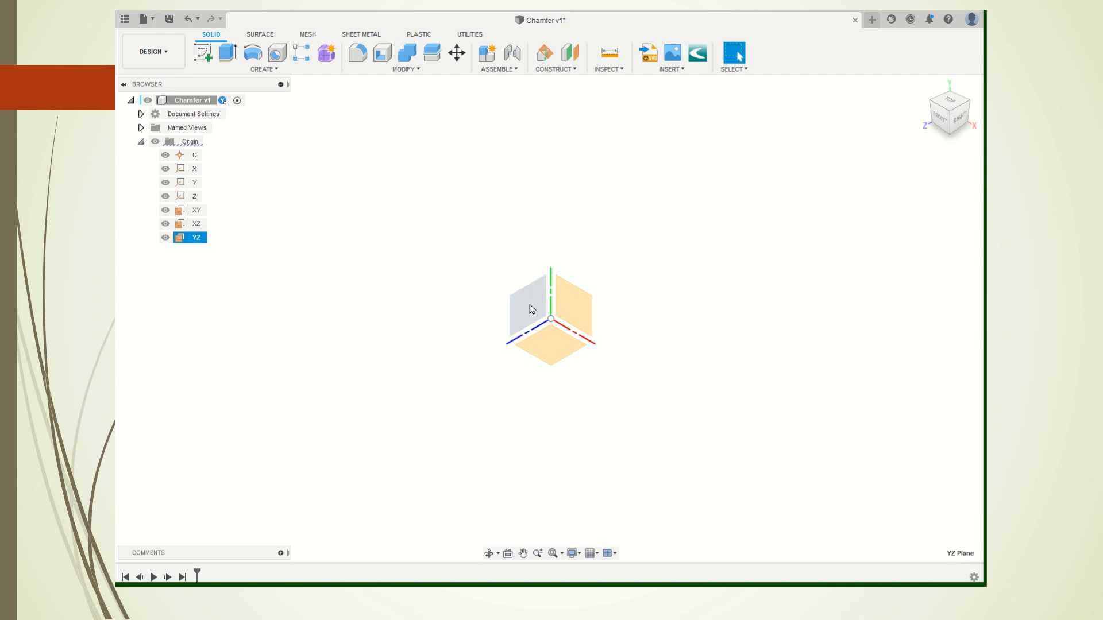
pyautogui.click(205, 59)
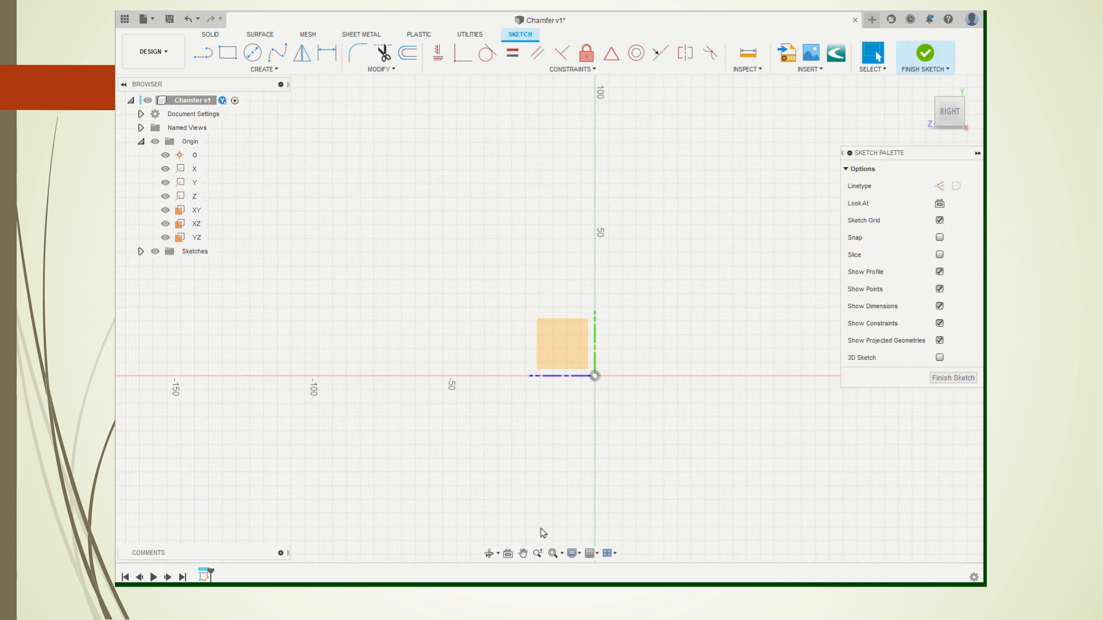
# - Sketch a rectangle 30 mm wide and 20 mm high with one corner at the origin, and finish the sketch
pyautogui.click(525, 554)
pyautogui.moveTo(539, 455)
pyautogui.mouseDown()
pyautogui.moveTo(408, 387)
pyautogui.moveTo(334, 404)
pyautogui.mouseUp()
pyautogui.press('Escape')
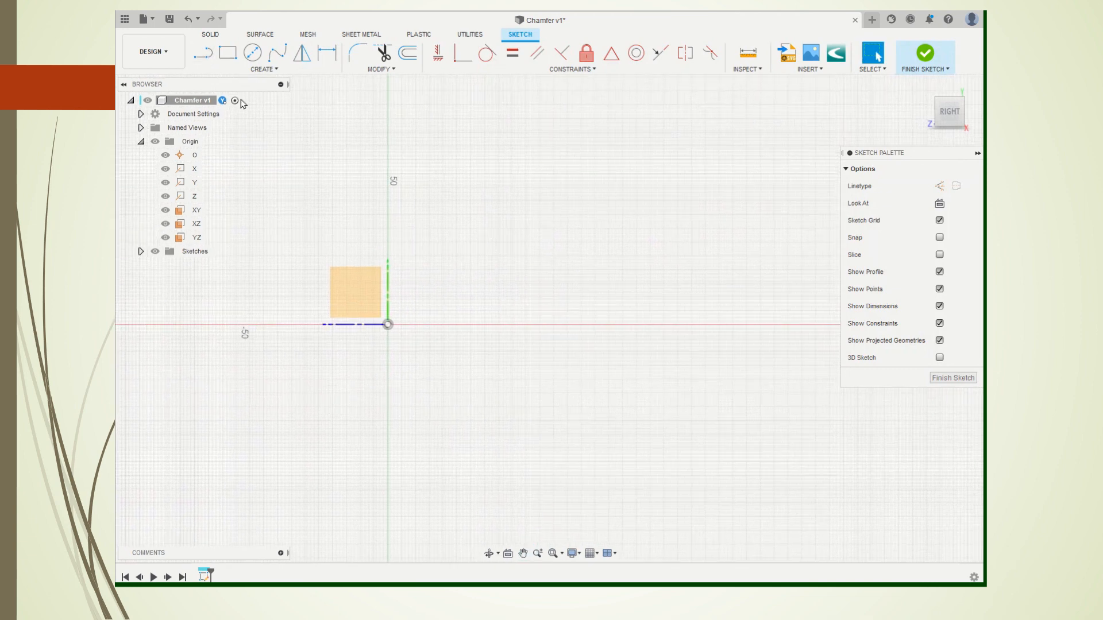
pyautogui.click(230, 53)
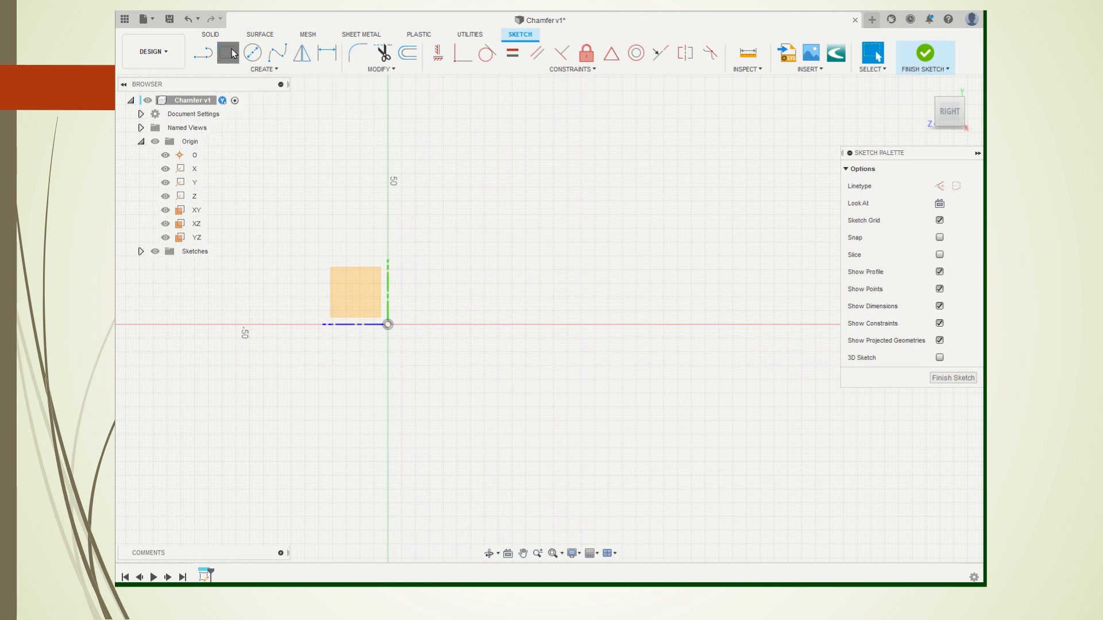
pyautogui.click(387, 325)
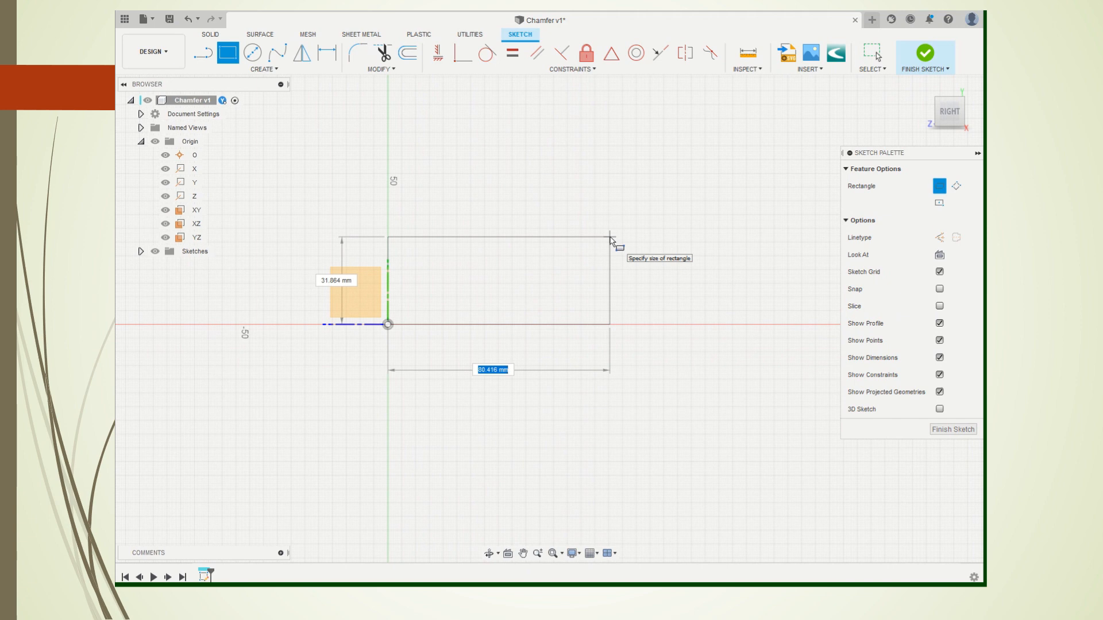
pyautogui.write('30')
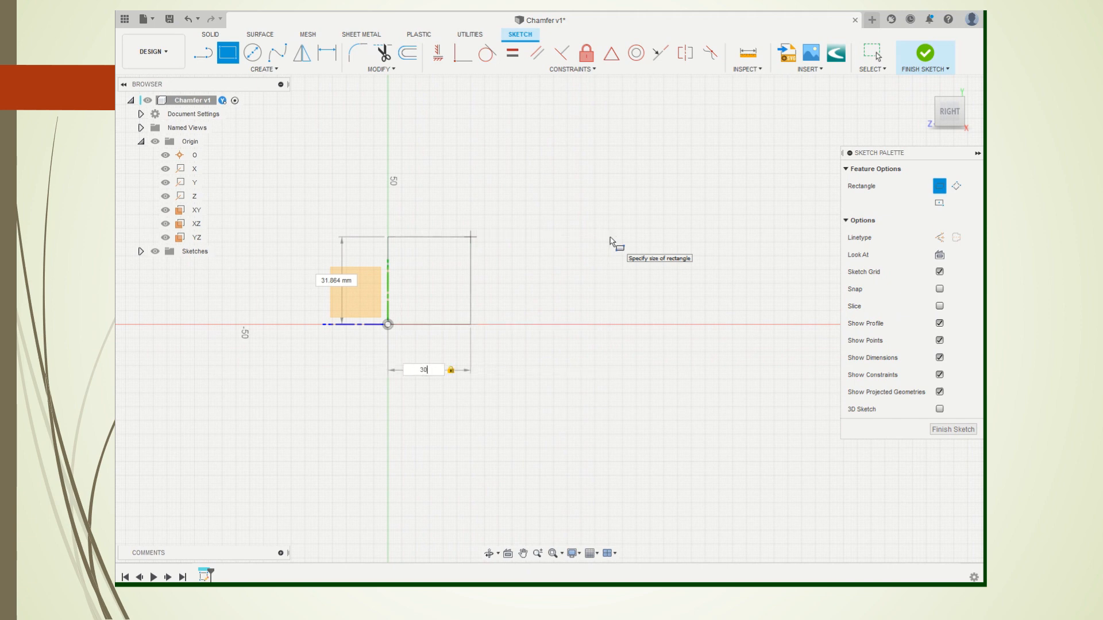
pyautogui.press('Tab')
pyautogui.write('20')
pyautogui.press('Tab')
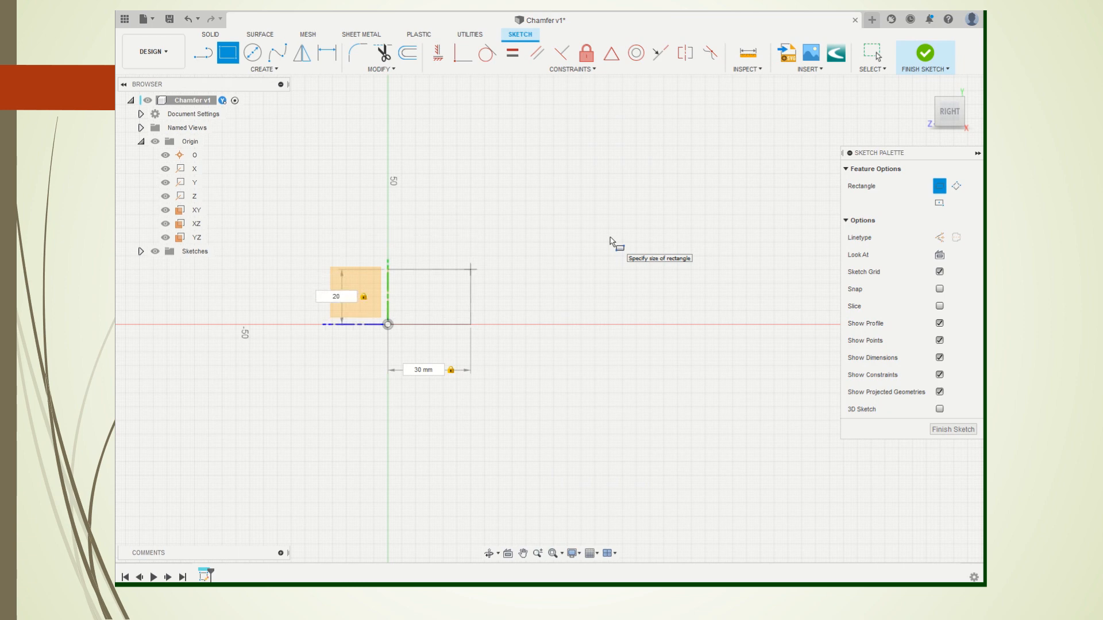
pyautogui.press('Return')
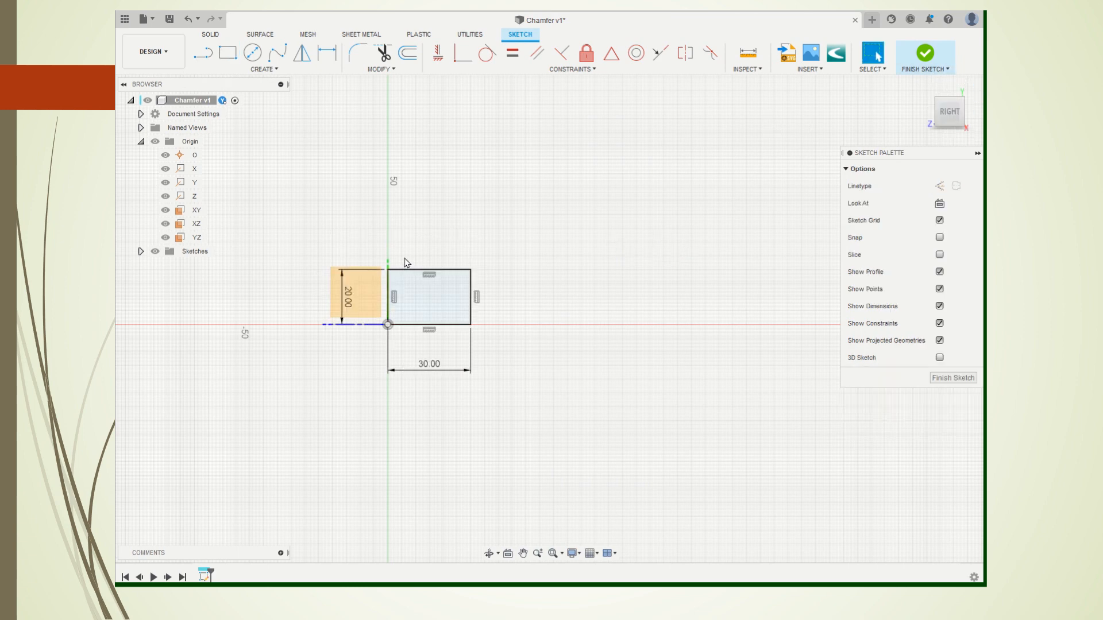
pyautogui.click(925, 56)
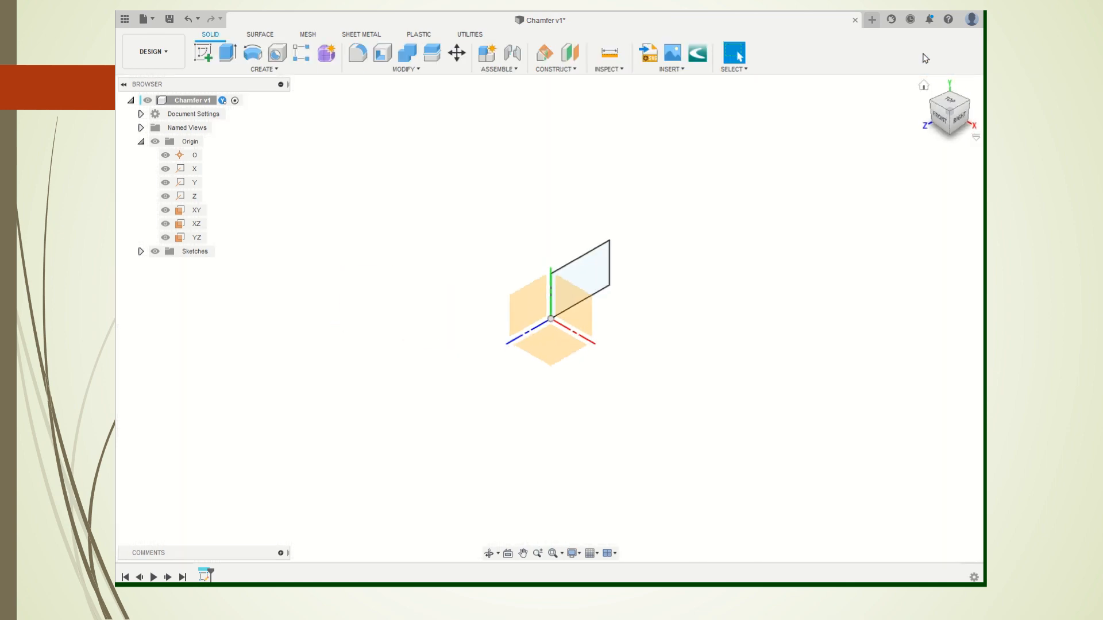
# - Hide the origin and extrude the rectangle profile 10 mm as a new body
pyautogui.click(155, 142)
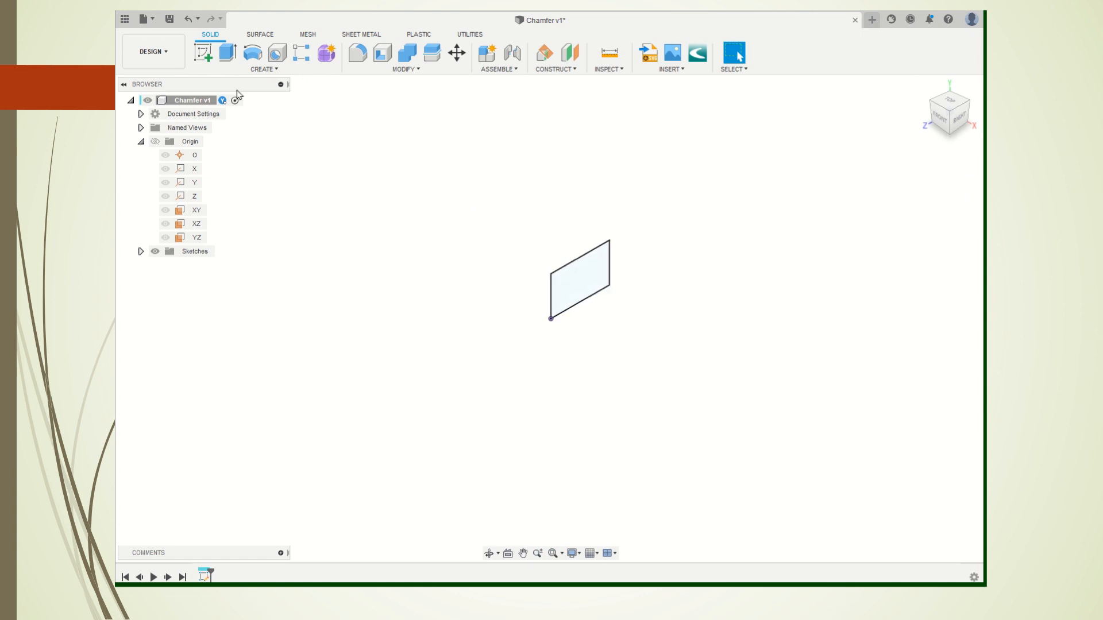
pyautogui.click(227, 53)
pyautogui.moveTo(592, 281); pyautogui.dragTo(613, 297)
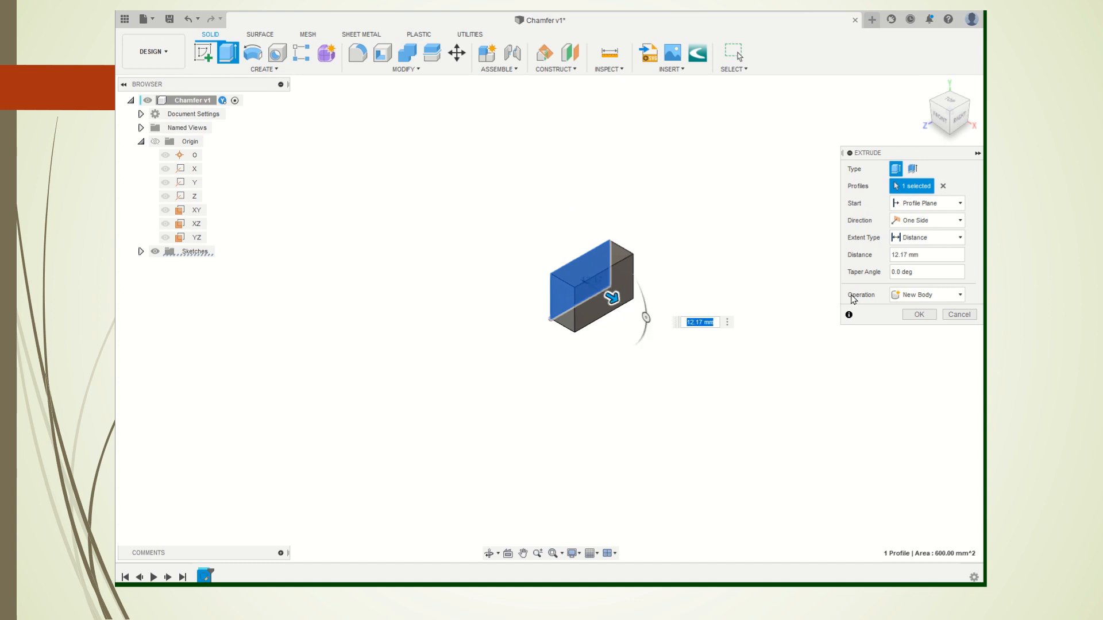
pyautogui.write('10')
pyautogui.press('Return')
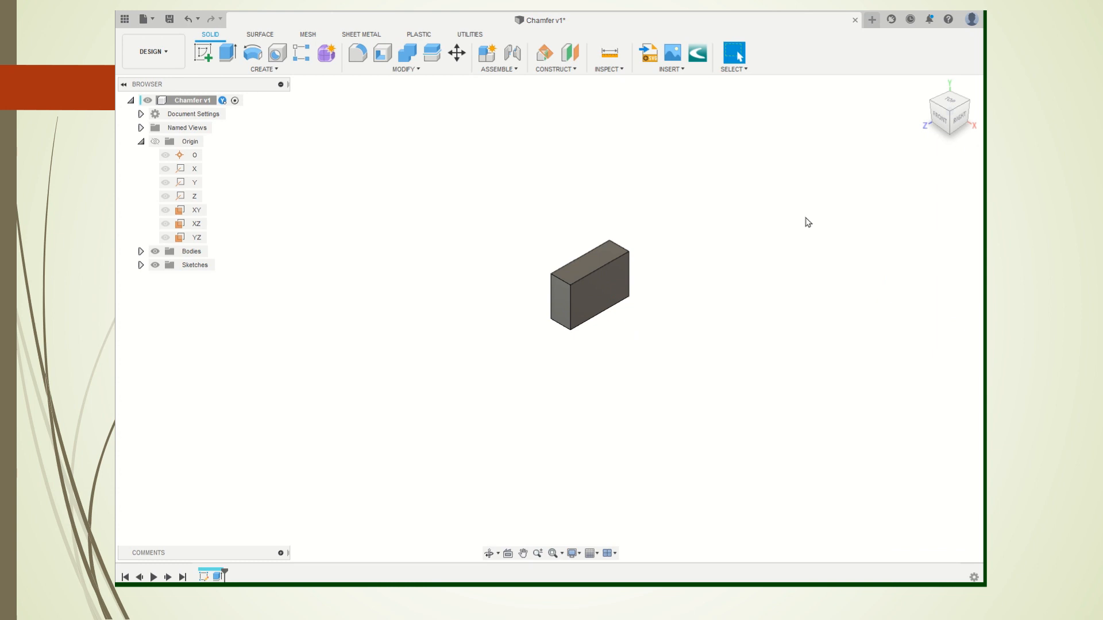
# - Apply a 5 mm equal-distance chamfer to the short upper edge at the back end of the block
pyautogui.scroll(4, 827, 191)
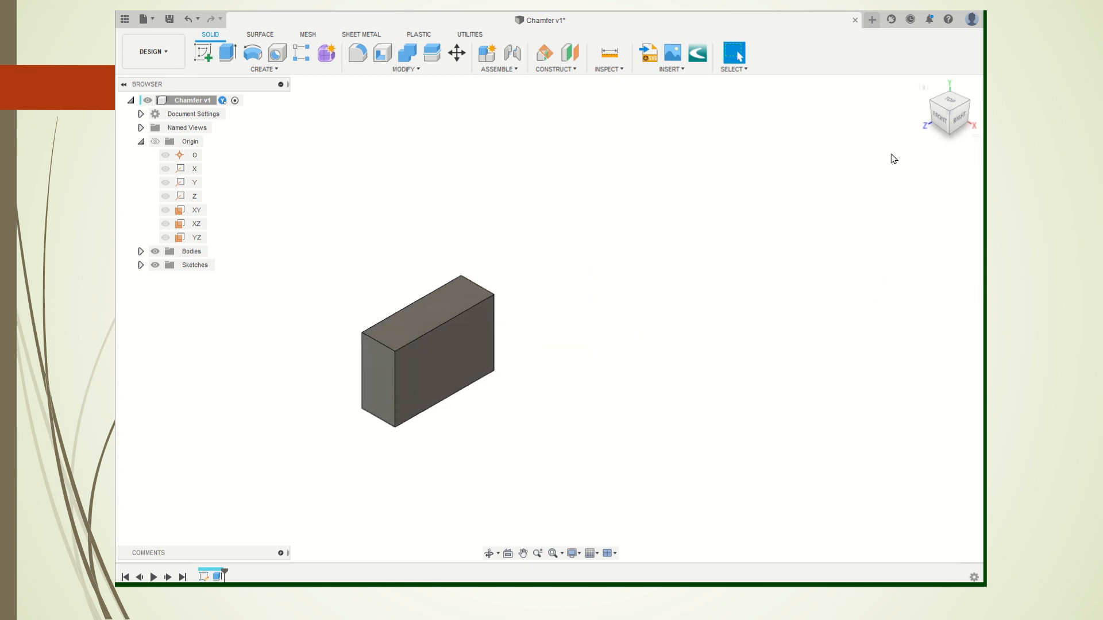
pyautogui.moveTo(944, 117)
pyautogui.mouseDown()
pyautogui.moveTo(896, 128)
pyautogui.moveTo(868, 115)
pyautogui.moveTo(953, 117)
pyautogui.mouseUp()
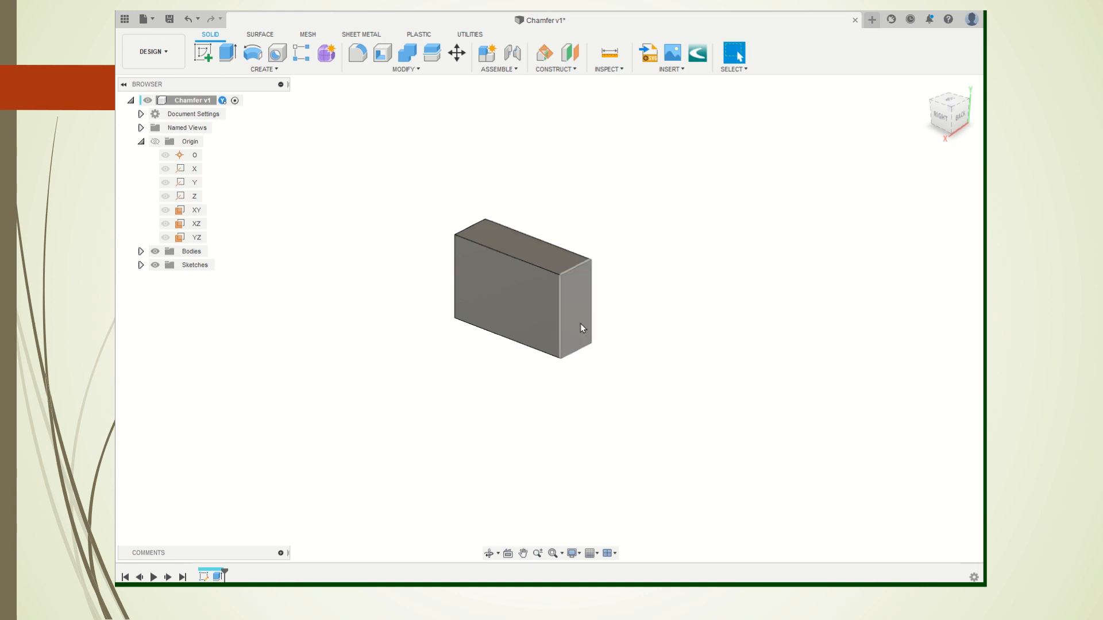
pyautogui.click(580, 268)
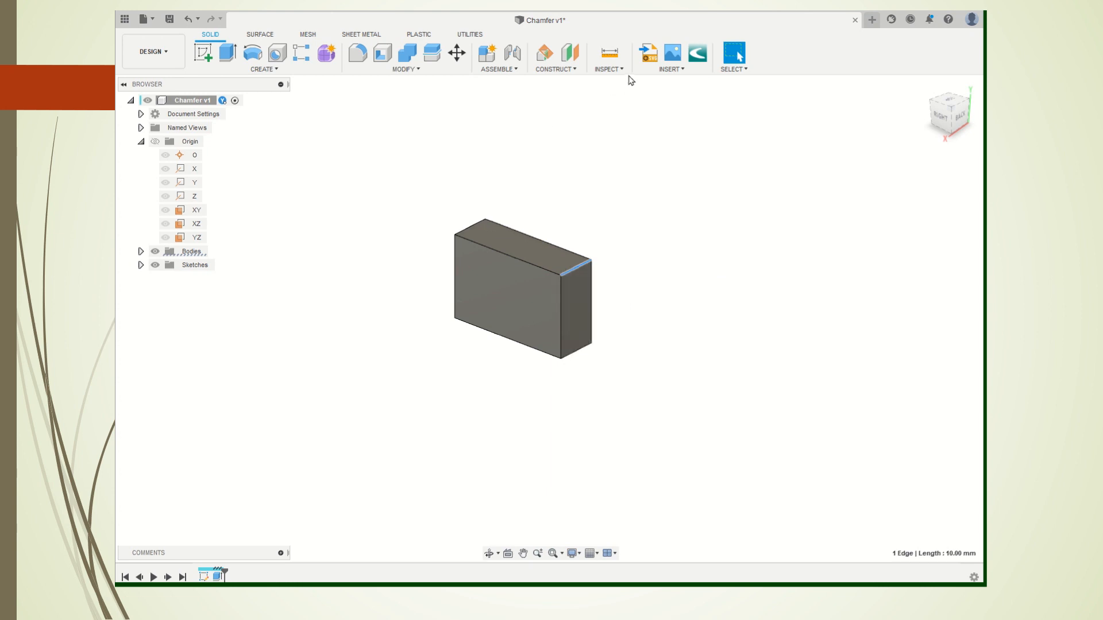
pyautogui.click(418, 70)
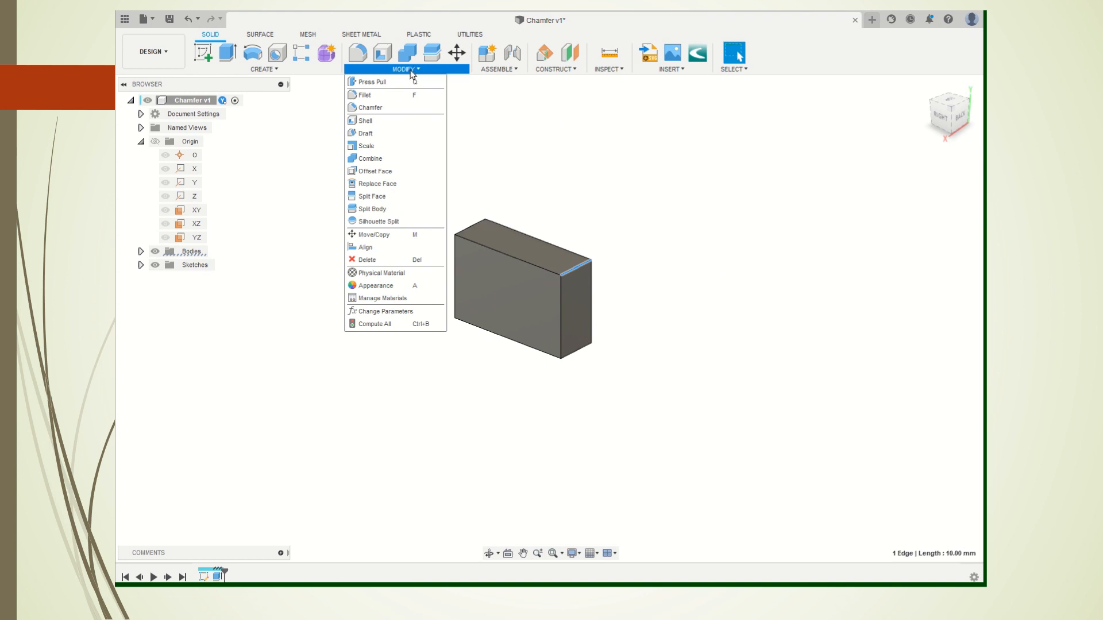
pyautogui.click(379, 107)
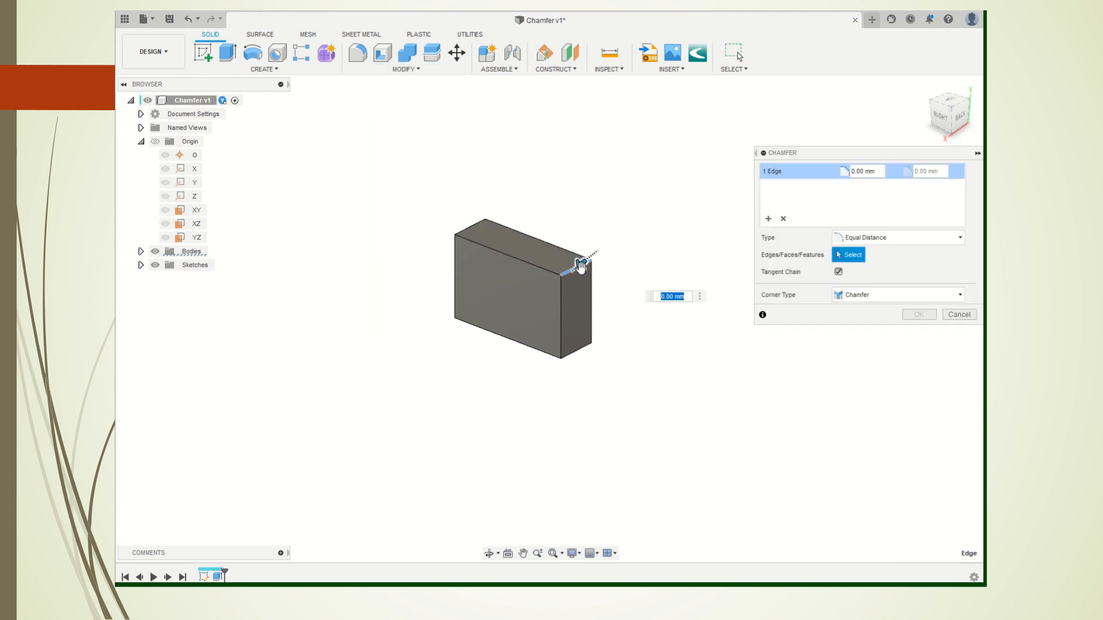
pyautogui.moveTo(581, 264); pyautogui.dragTo(564, 274)
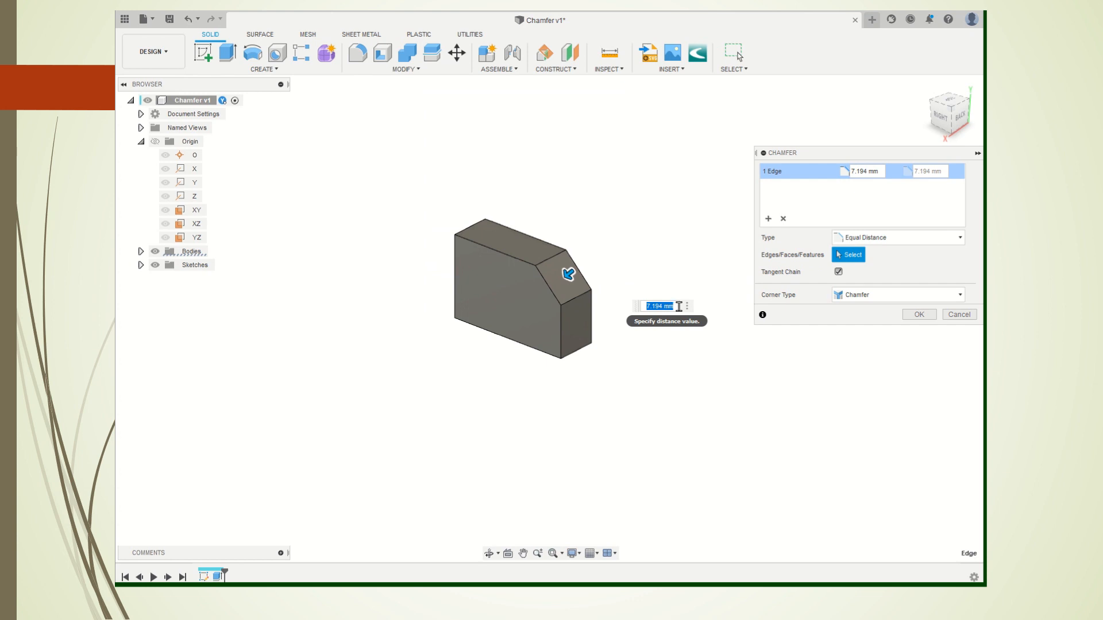
pyautogui.write('5')
pyautogui.press('Return')
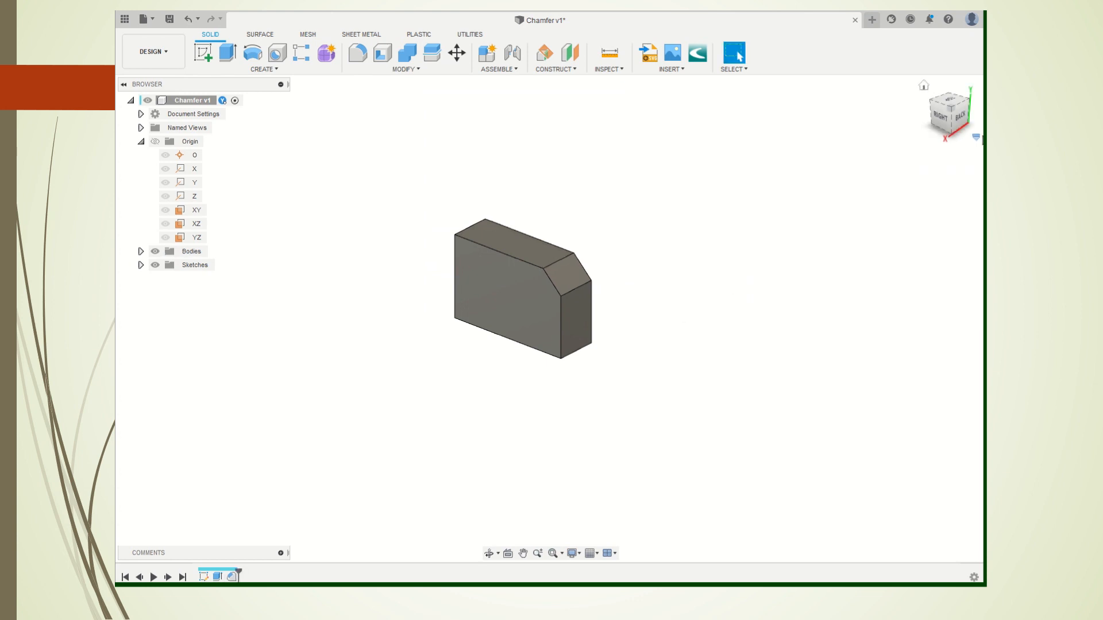
# - View the physical properties of the chamfered body, including its area, mass and volume
pyautogui.moveTo(945, 120); pyautogui.dragTo(946, 125)
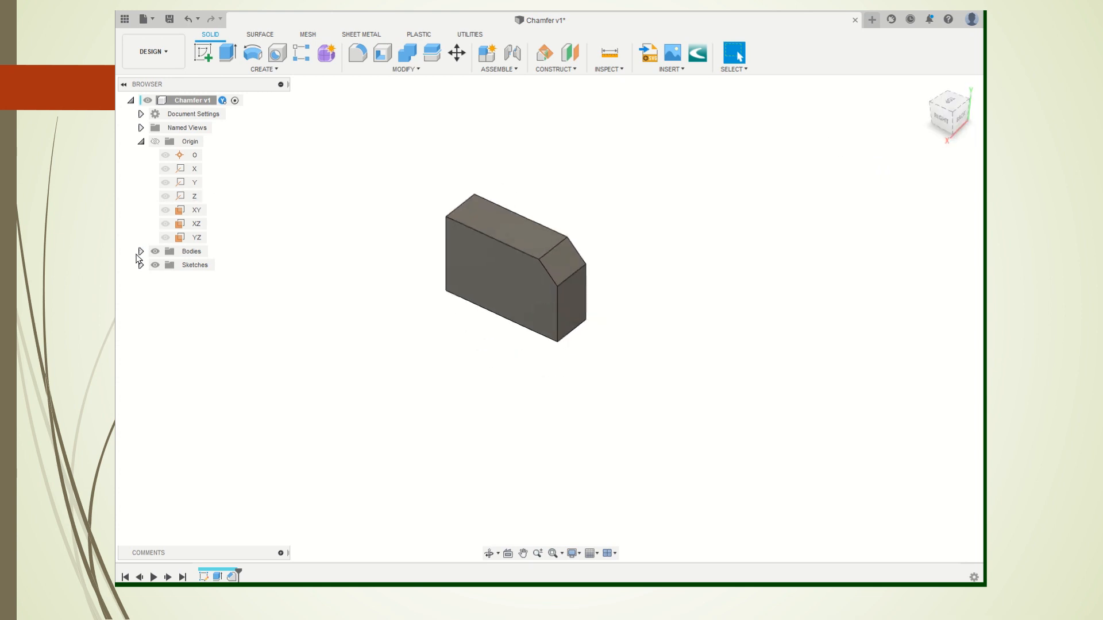
pyautogui.click(141, 251)
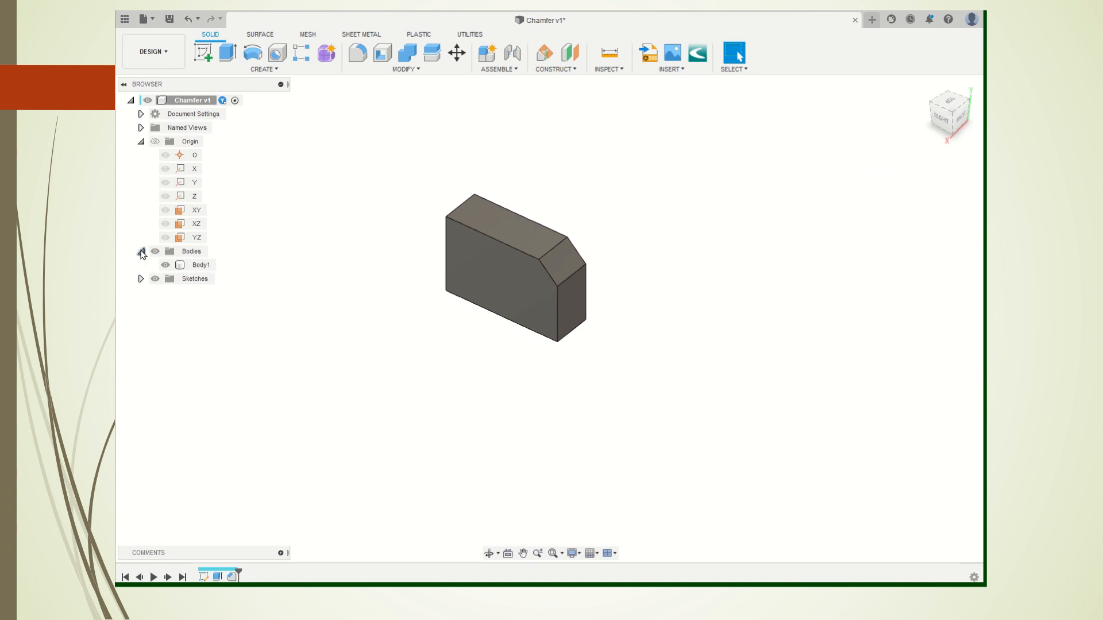
pyautogui.rightClick(198, 268)
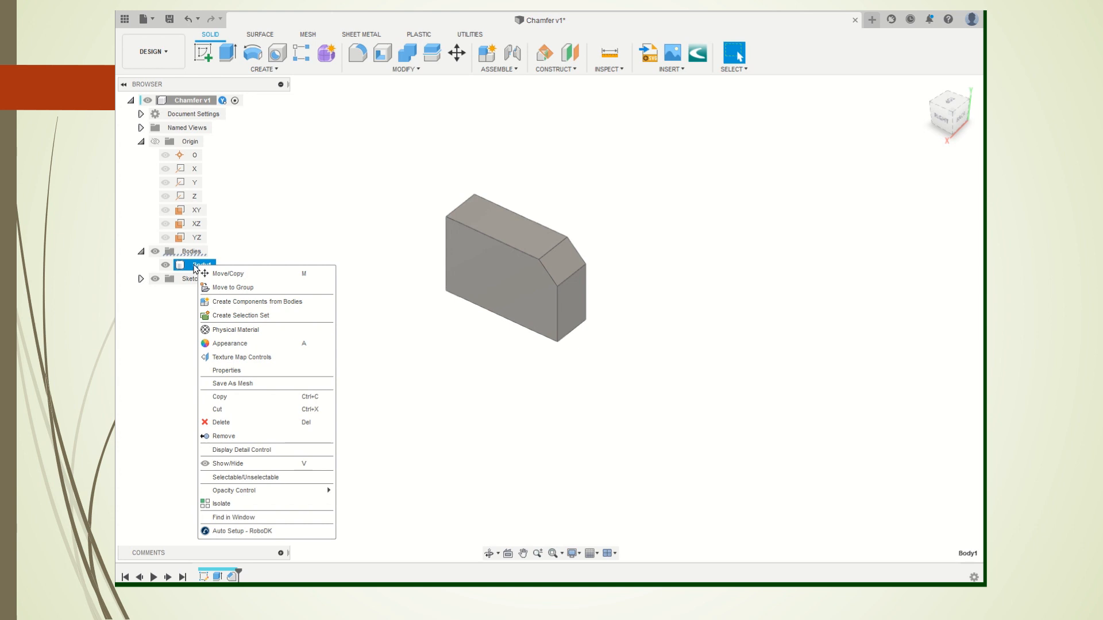
pyautogui.click(226, 371)
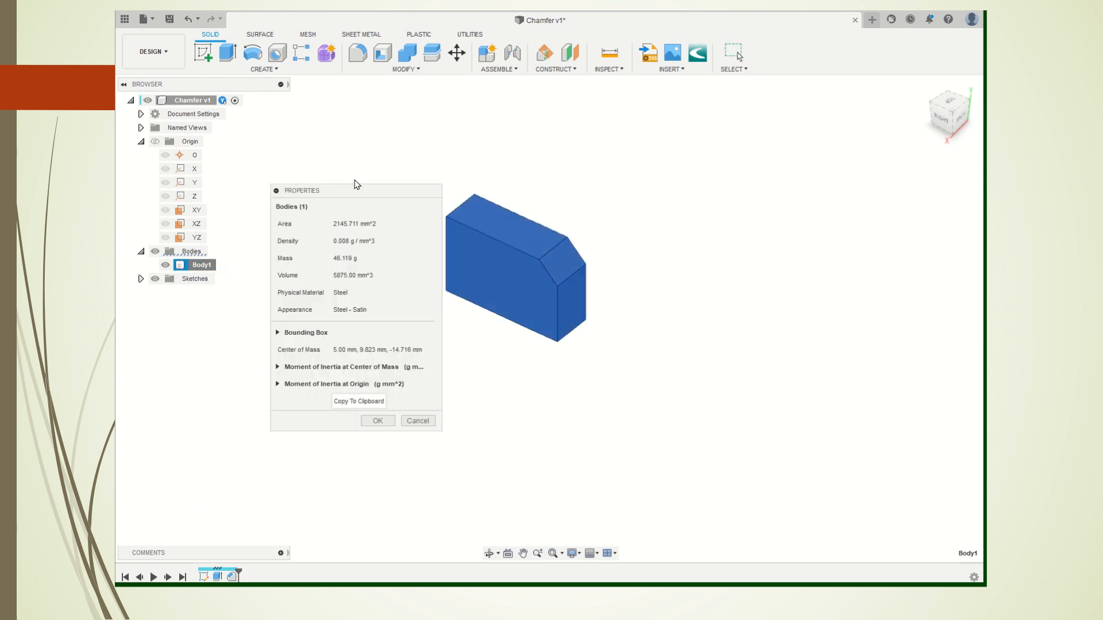
pyautogui.moveTo(356, 187); pyautogui.dragTo(324, 144)
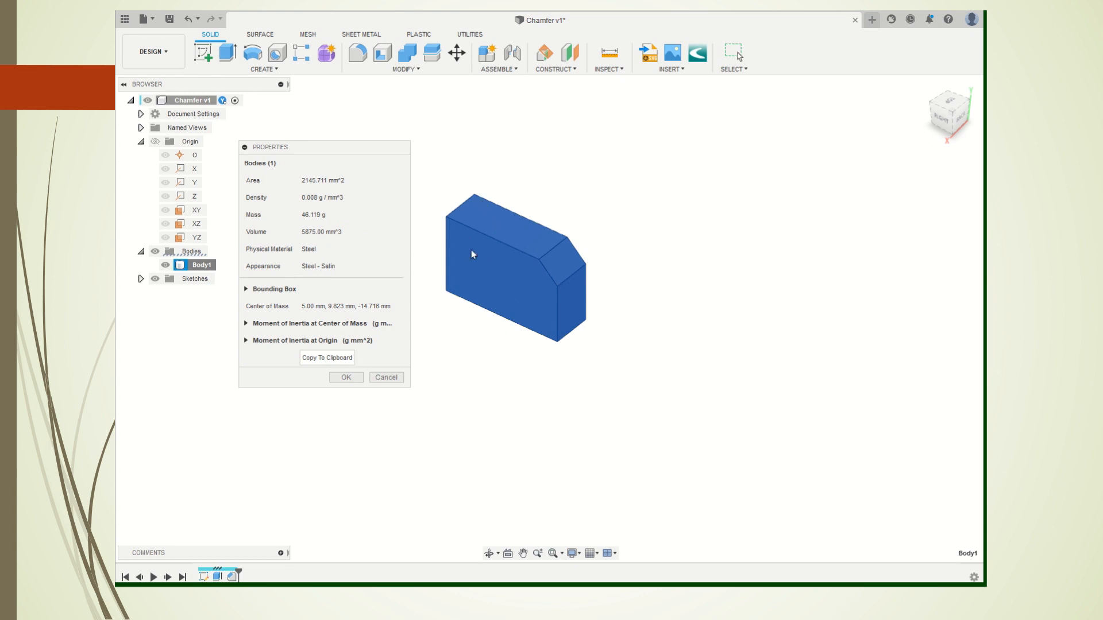
pyautogui.click(346, 378)
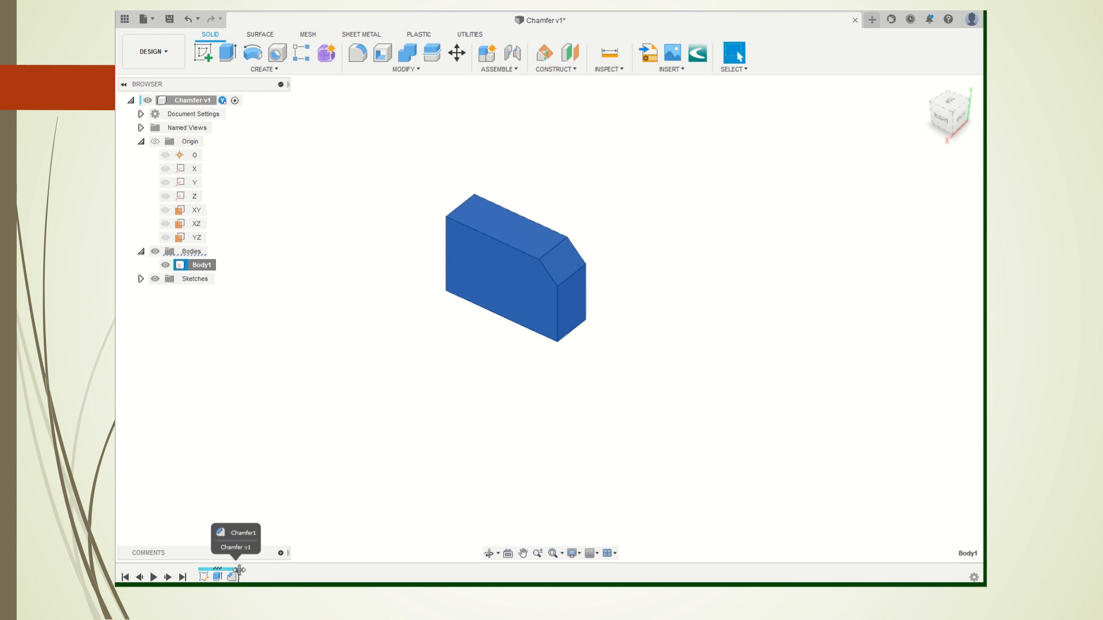
# - Roll the timeline back to just before the chamfer and view the physical properties of the unchamfered body
pyautogui.moveTo(240, 570); pyautogui.dragTo(214, 573)
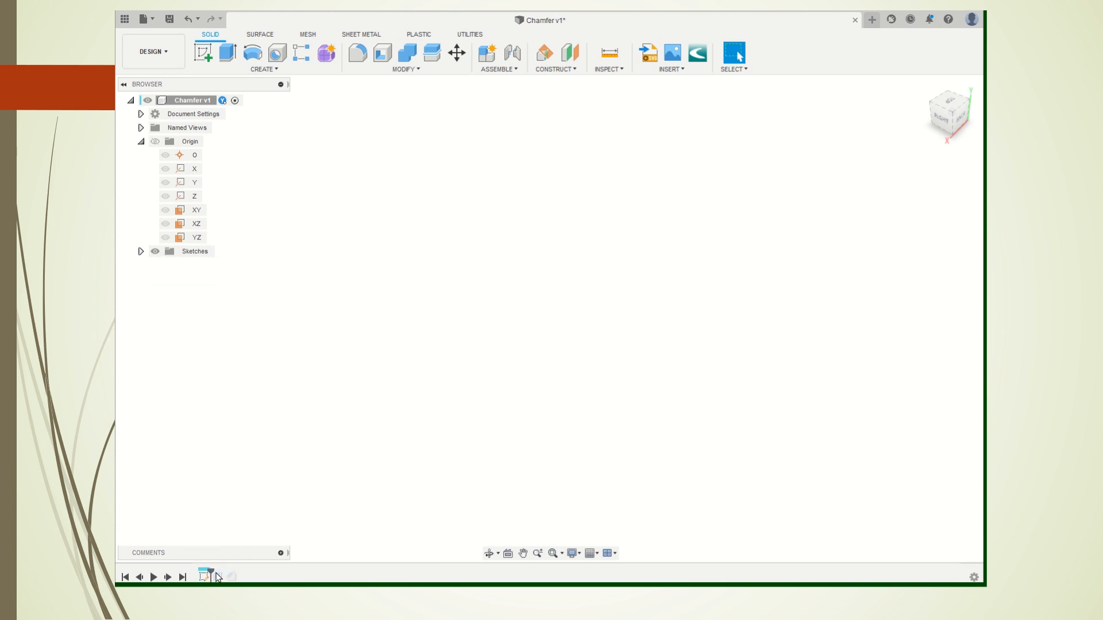
pyautogui.click(218, 576)
pyautogui.moveTo(211, 572); pyautogui.dragTo(216, 572)
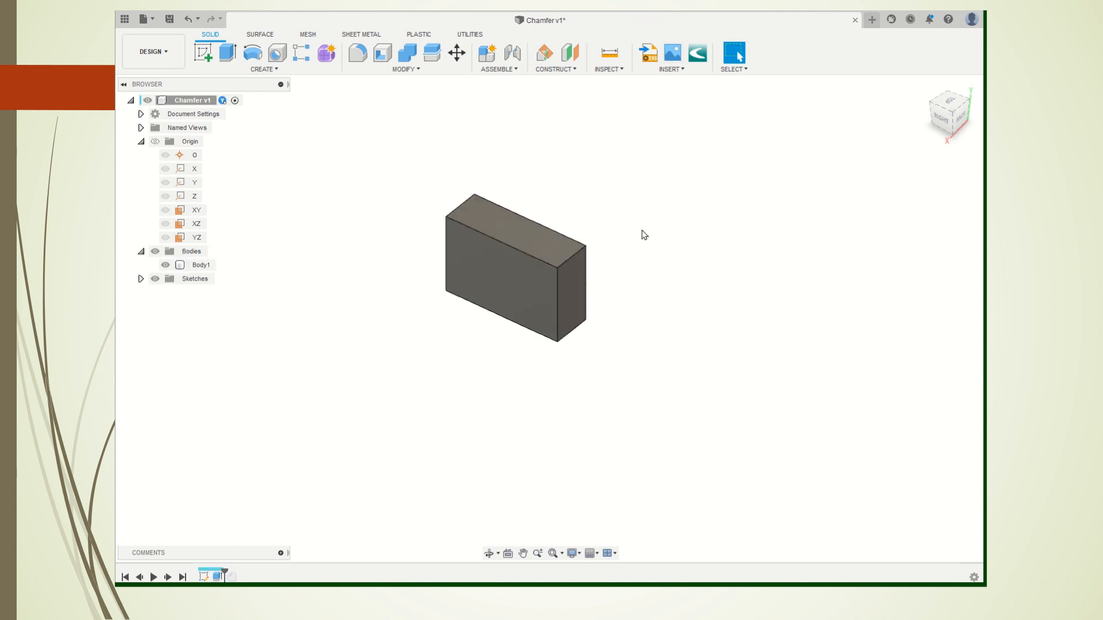
pyautogui.click(165, 266)
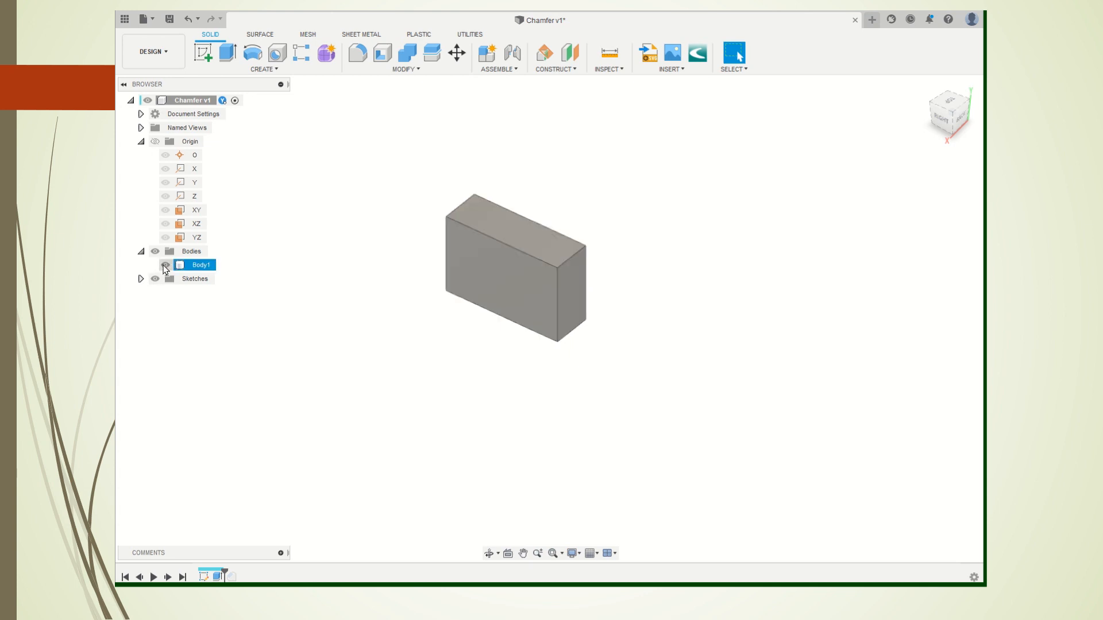
pyautogui.rightClick(201, 266)
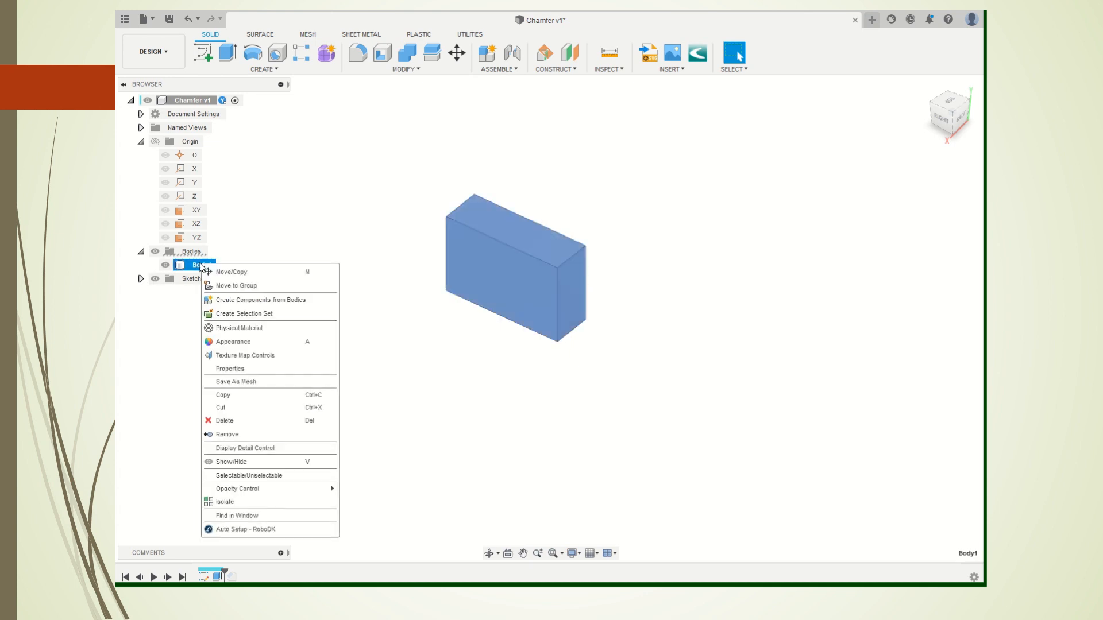
pyautogui.click(247, 369)
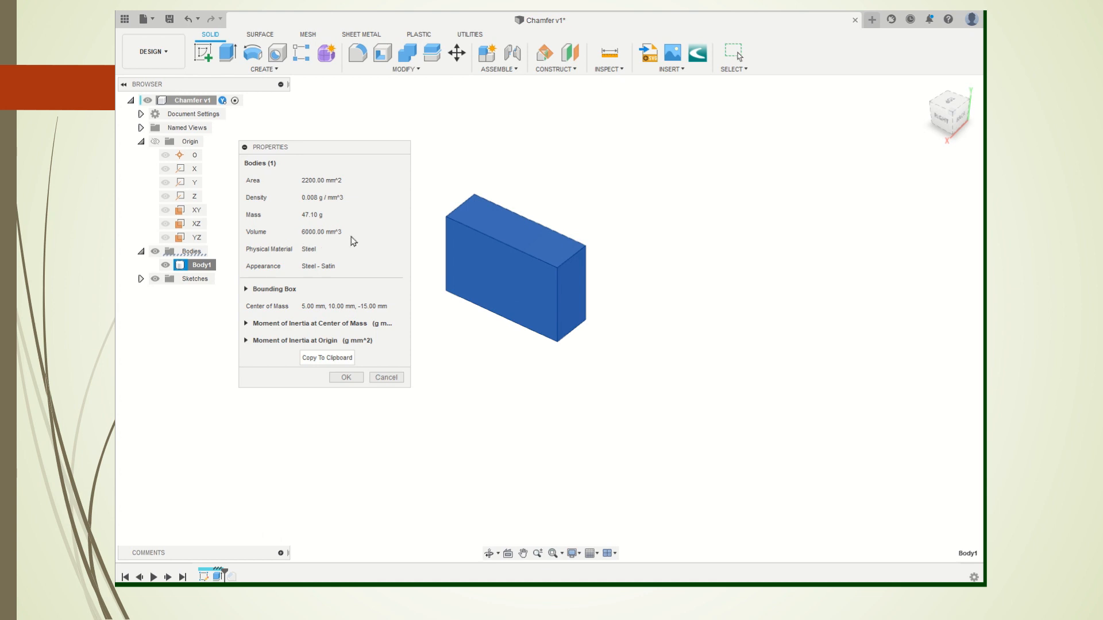
pyautogui.click(387, 378)
# - Roll the timeline forward past the chamfer and open the physical properties of the chamfered body
pyautogui.moveTo(224, 572); pyautogui.dragTo(238, 571)
pyautogui.rightClick(204, 271)
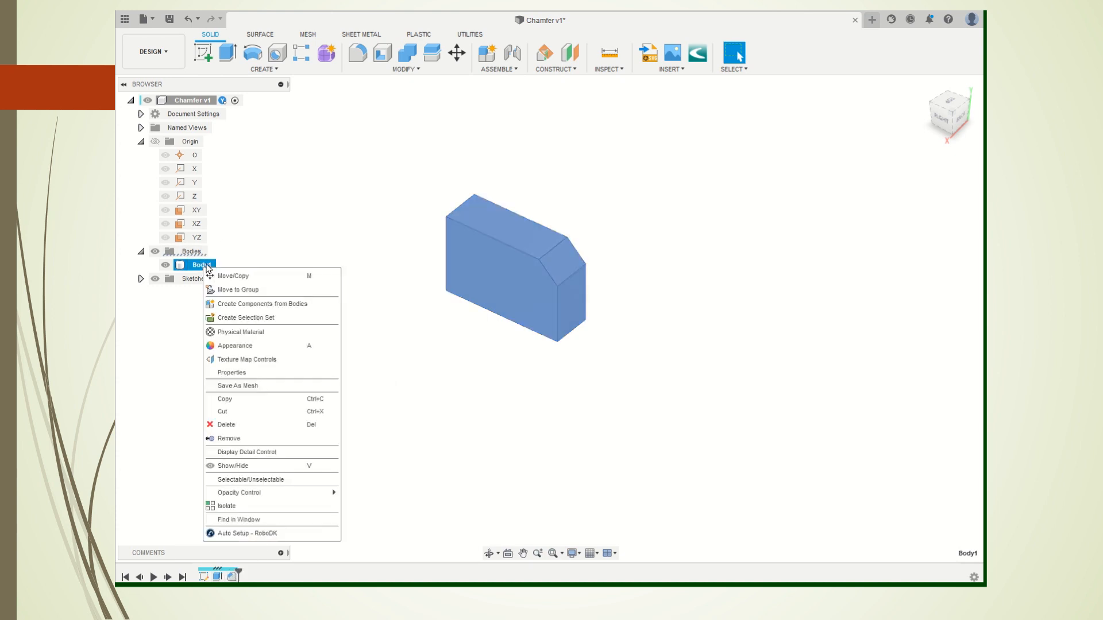
pyautogui.click(271, 372)
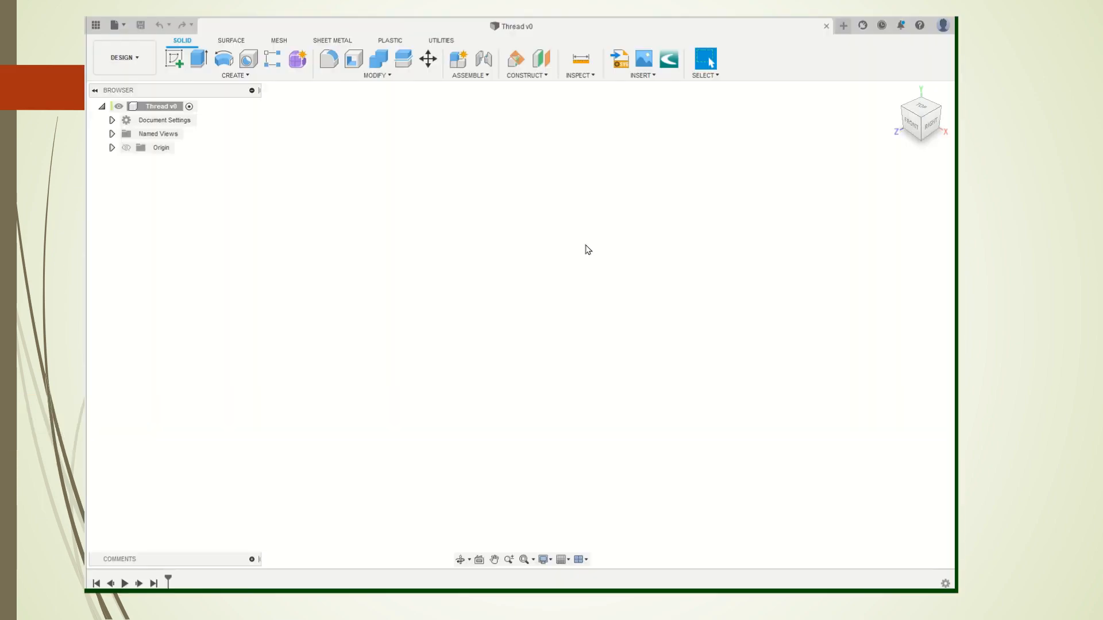
# - In the empty Thread design, show the origin with its planes and start a sketch on the XY plane
pyautogui.click(126, 148)
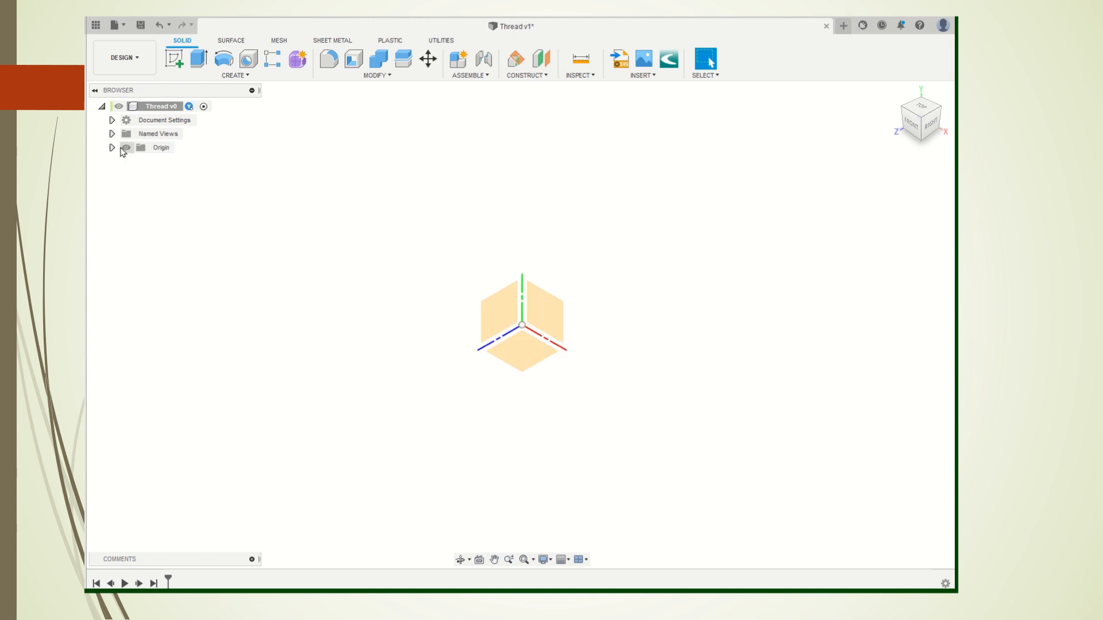
pyautogui.click(112, 148)
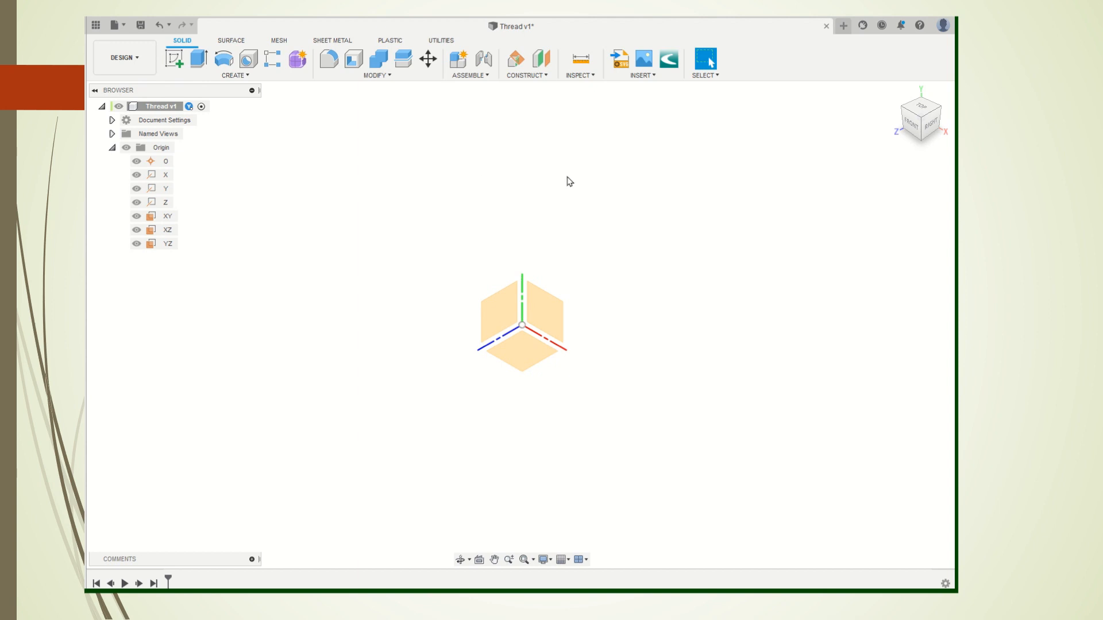
pyautogui.click(548, 320)
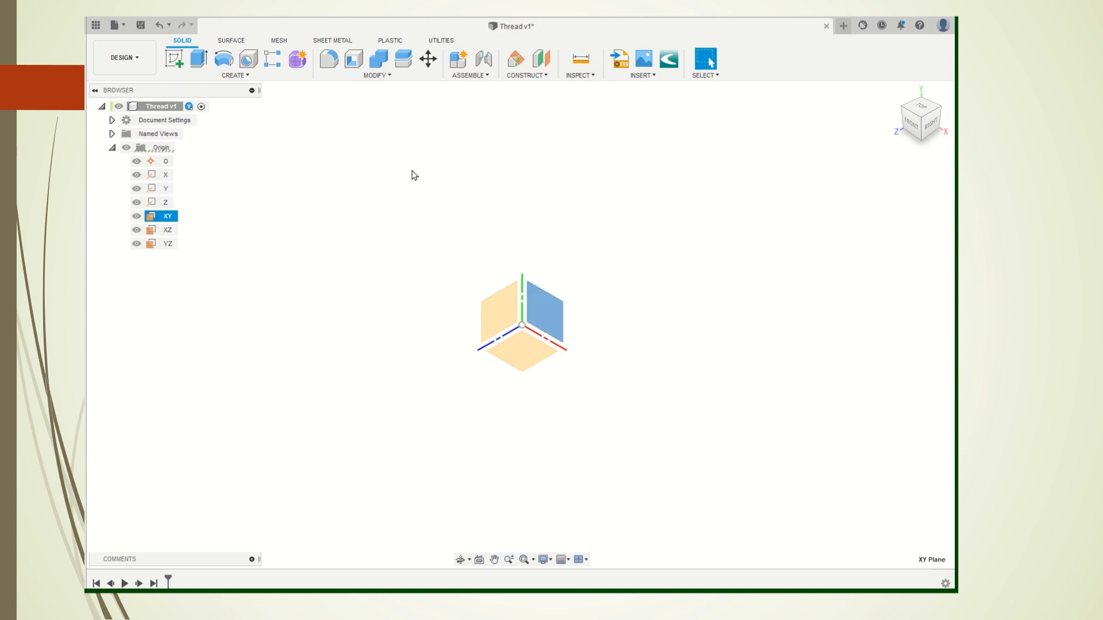
pyautogui.click(179, 60)
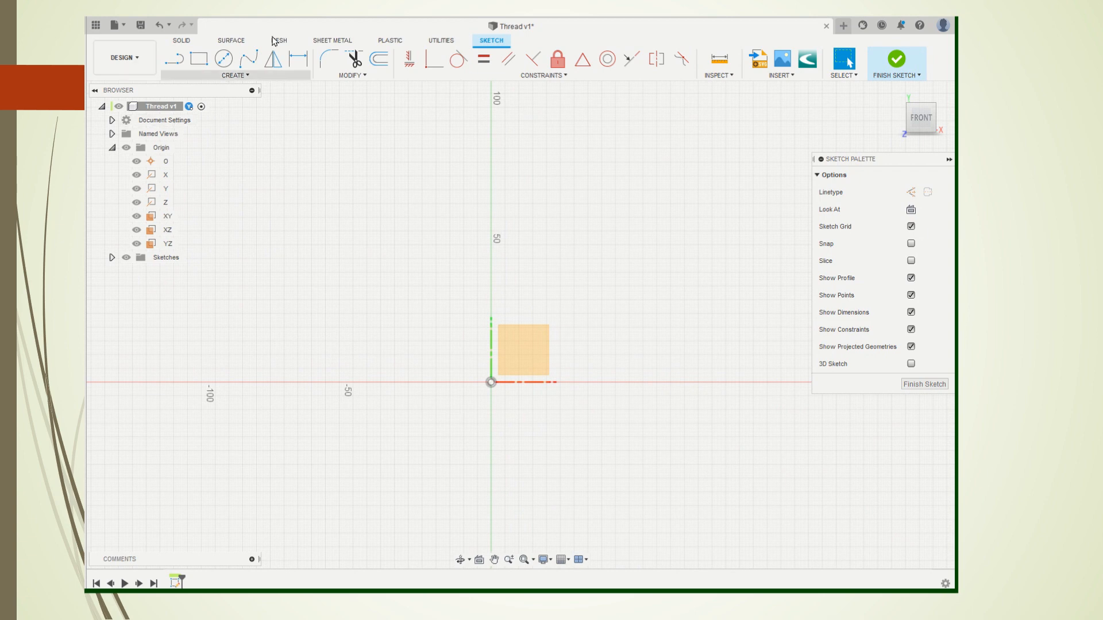
# - Draw a 6 mm diameter circle centred on the origin and finish the sketch
pyautogui.click(224, 58)
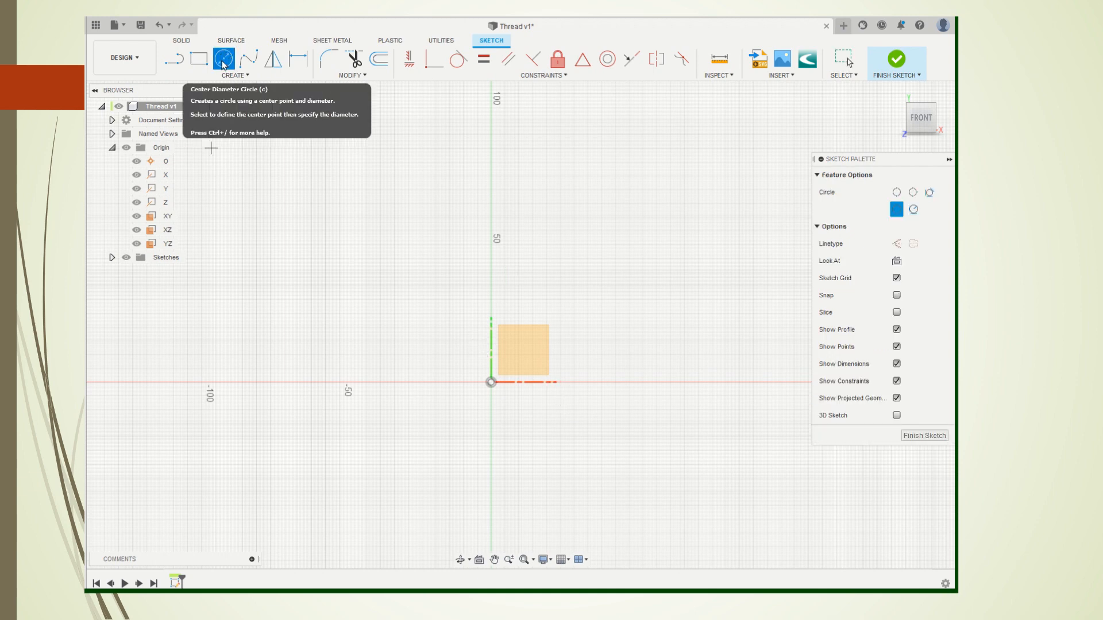
pyautogui.click(491, 382)
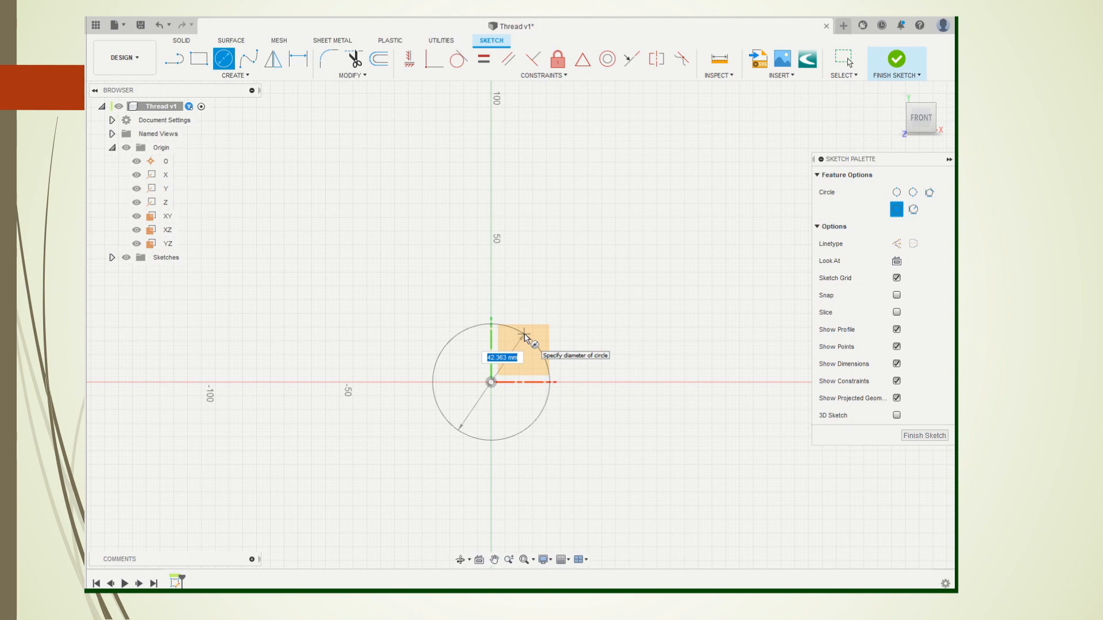
pyautogui.press('Escape')
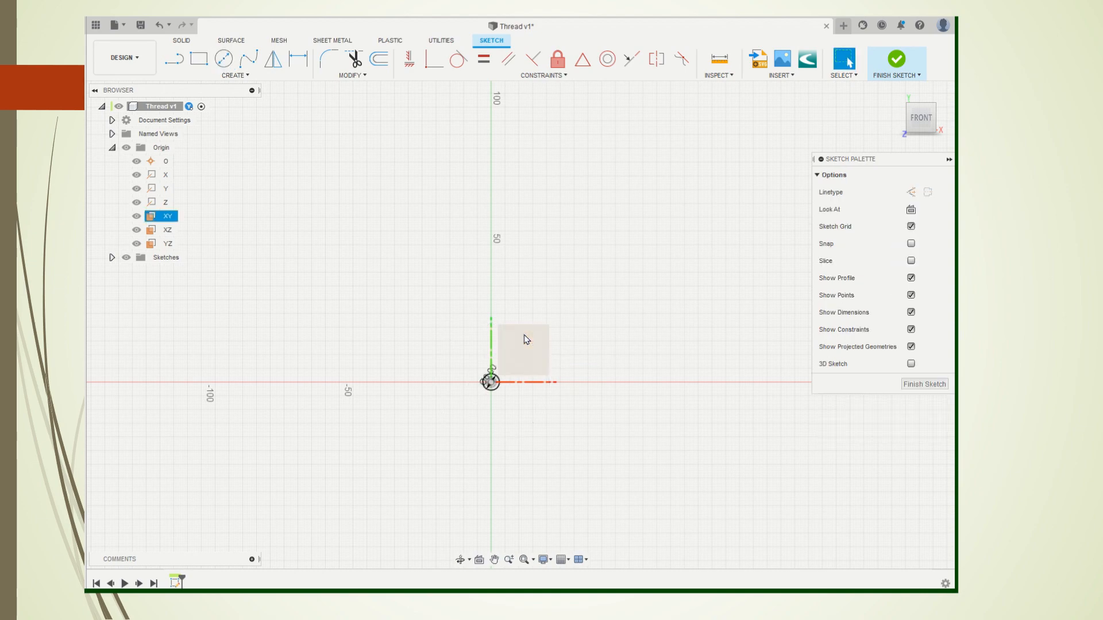
pyautogui.scroll(5, 526, 340)
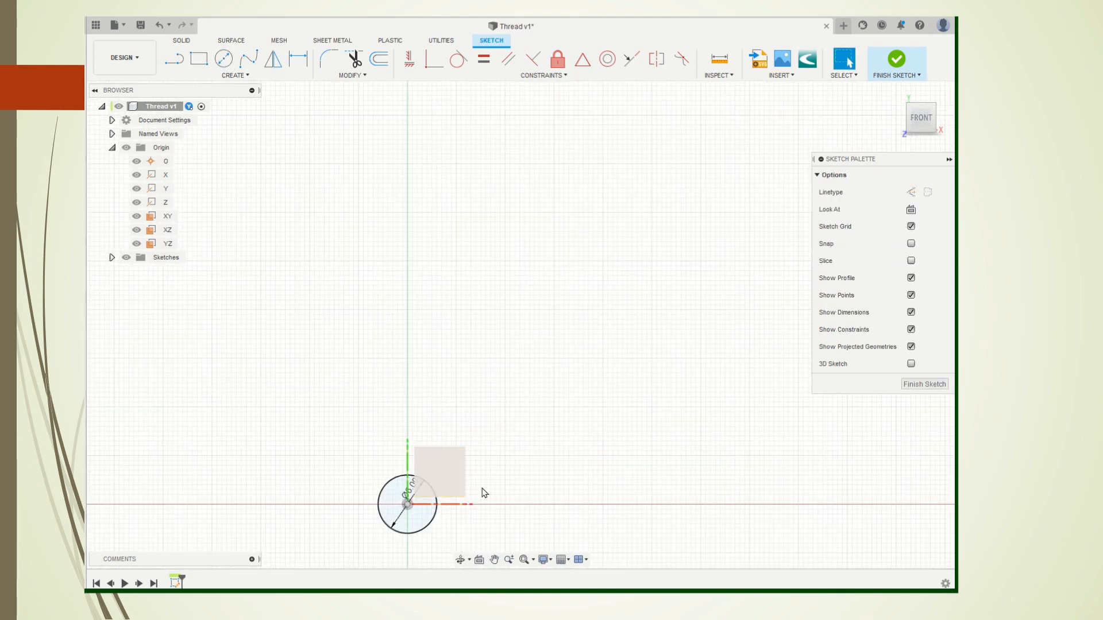
pyautogui.click(494, 559)
pyautogui.moveTo(495, 421)
pyautogui.mouseDown()
pyautogui.moveTo(526, 244)
pyautogui.moveTo(513, 281)
pyautogui.moveTo(527, 298)
pyautogui.moveTo(584, 241)
pyautogui.mouseUp()
pyautogui.press('Escape')
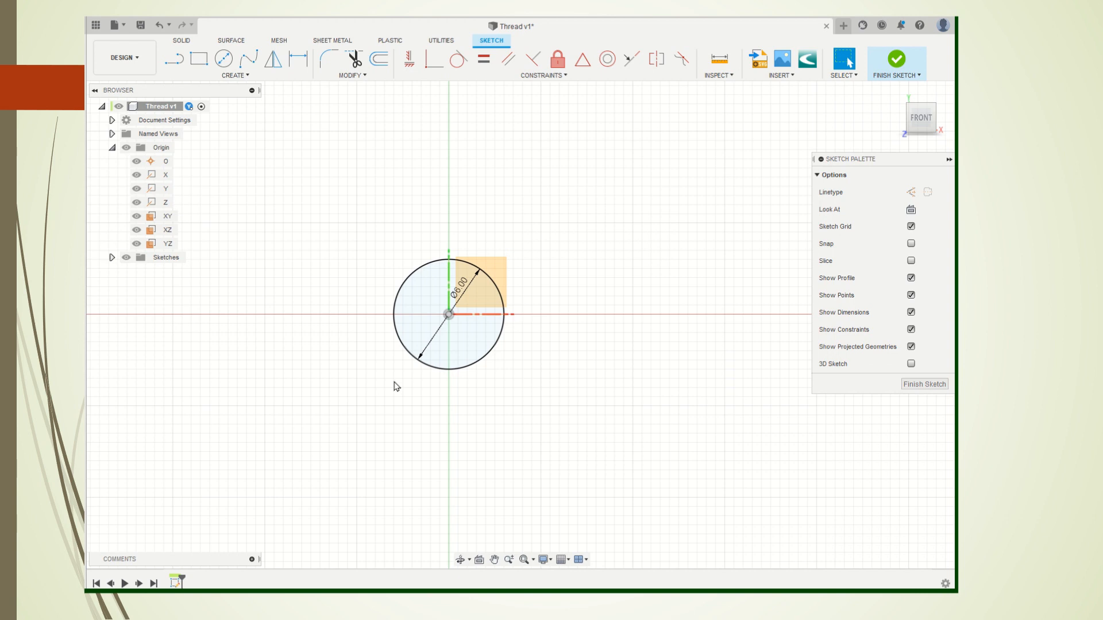
pyautogui.click(894, 60)
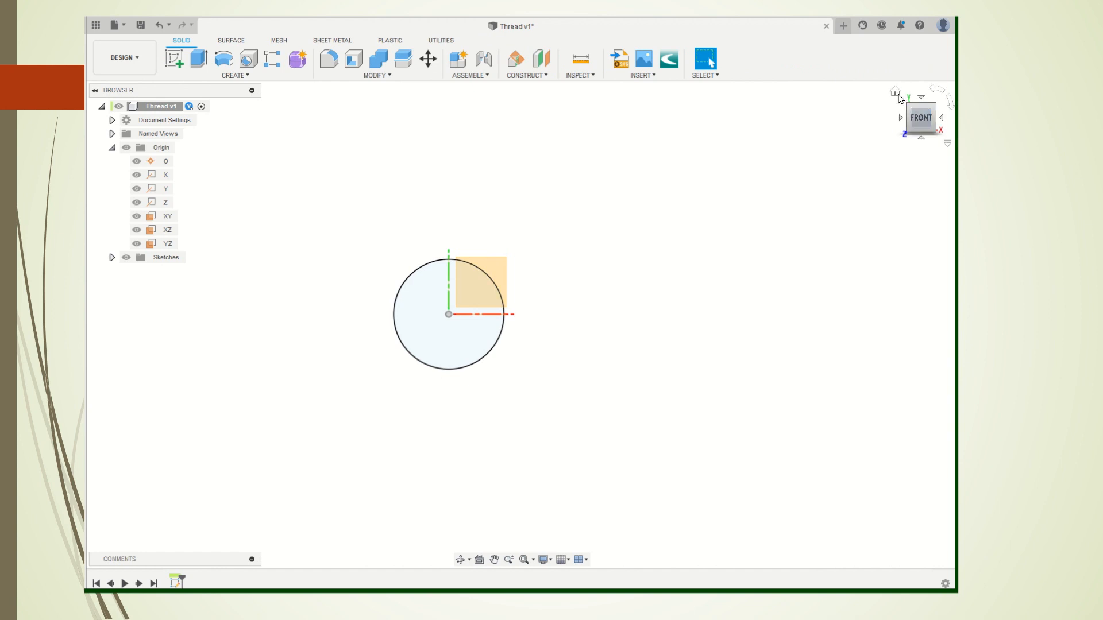
# - Hide the origin and extrude the circle profile 20 mm as a new body
pyautogui.click(896, 93)
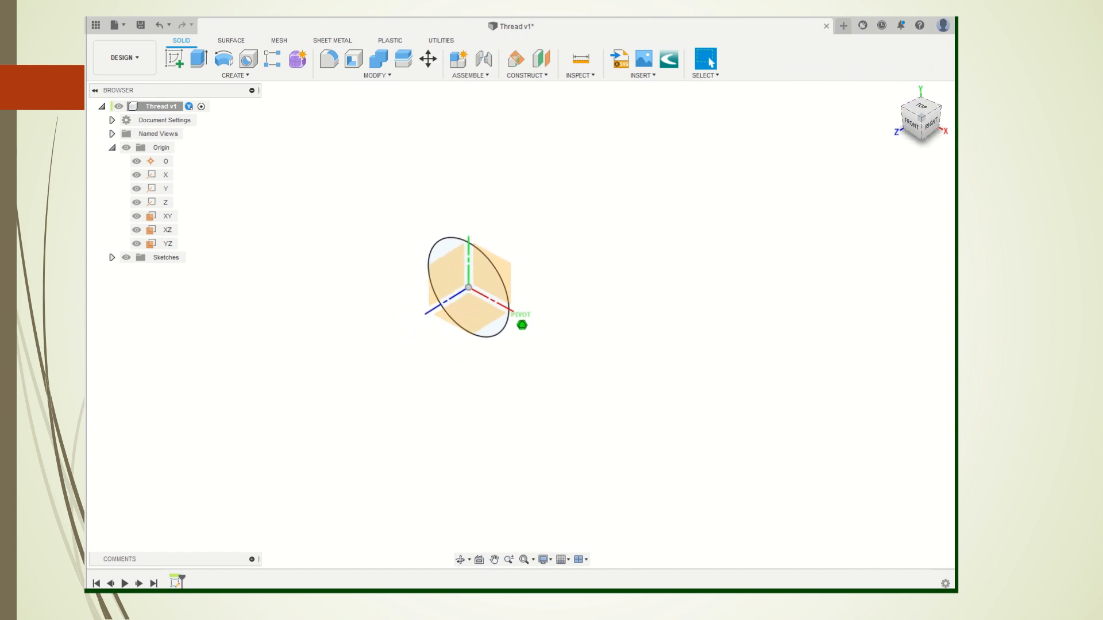
pyautogui.click(126, 148)
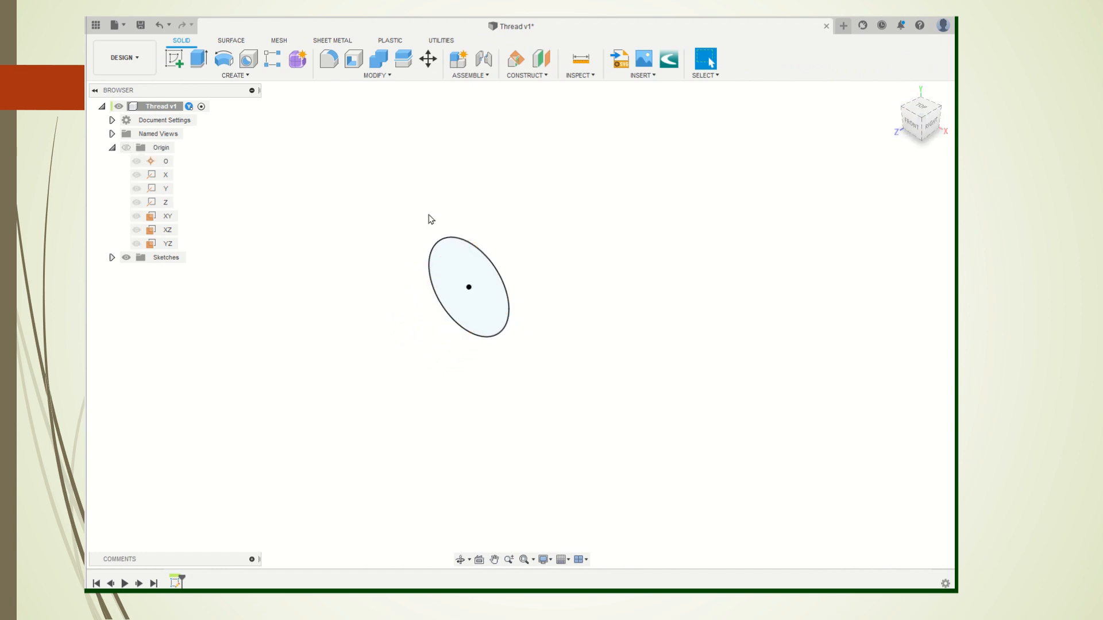
pyautogui.click(468, 307)
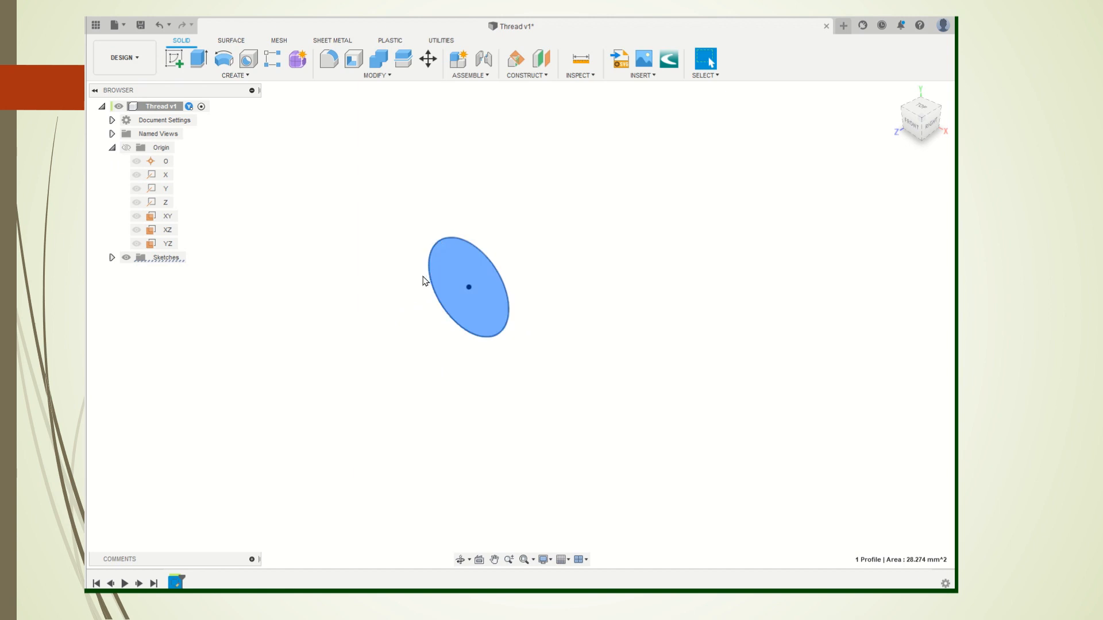
pyautogui.click(199, 59)
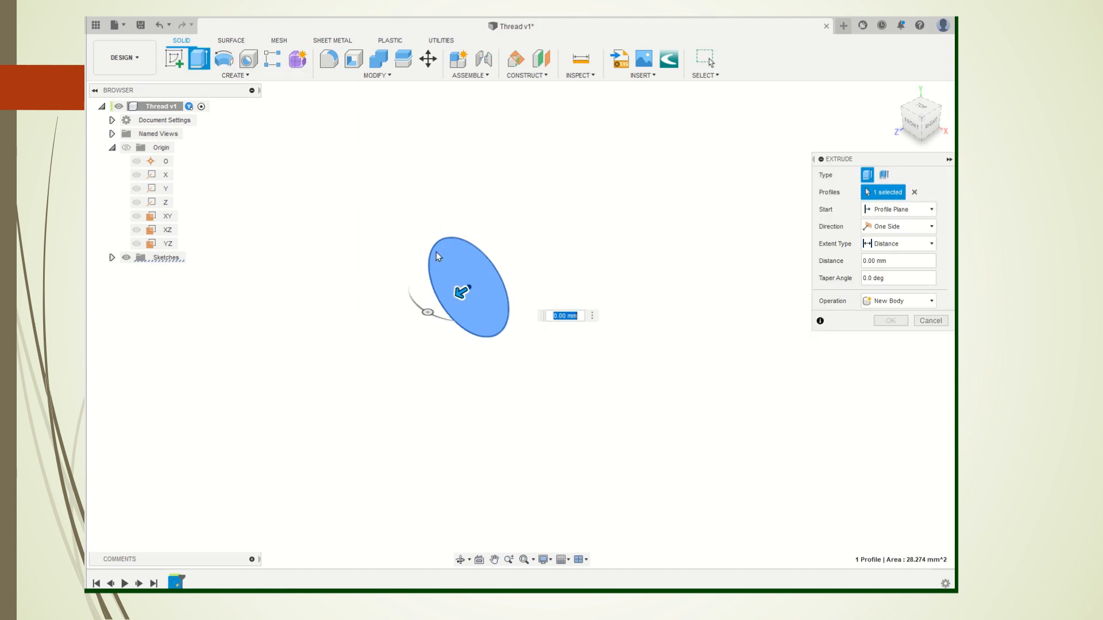
pyautogui.moveTo(460, 292); pyautogui.dragTo(437, 404)
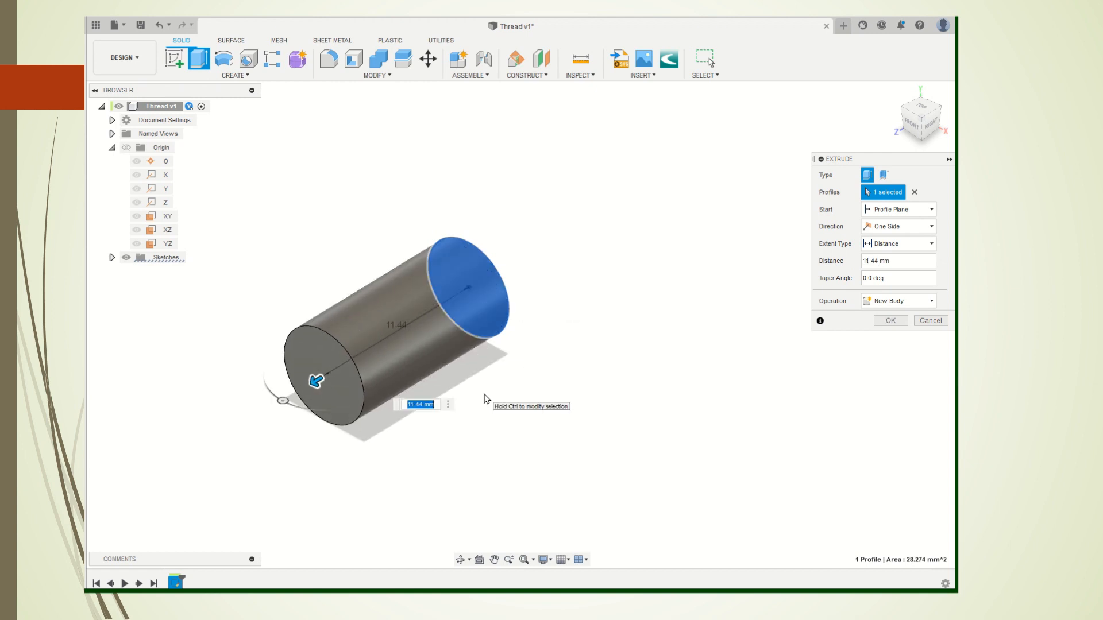
pyautogui.write('20')
pyautogui.press('Return')
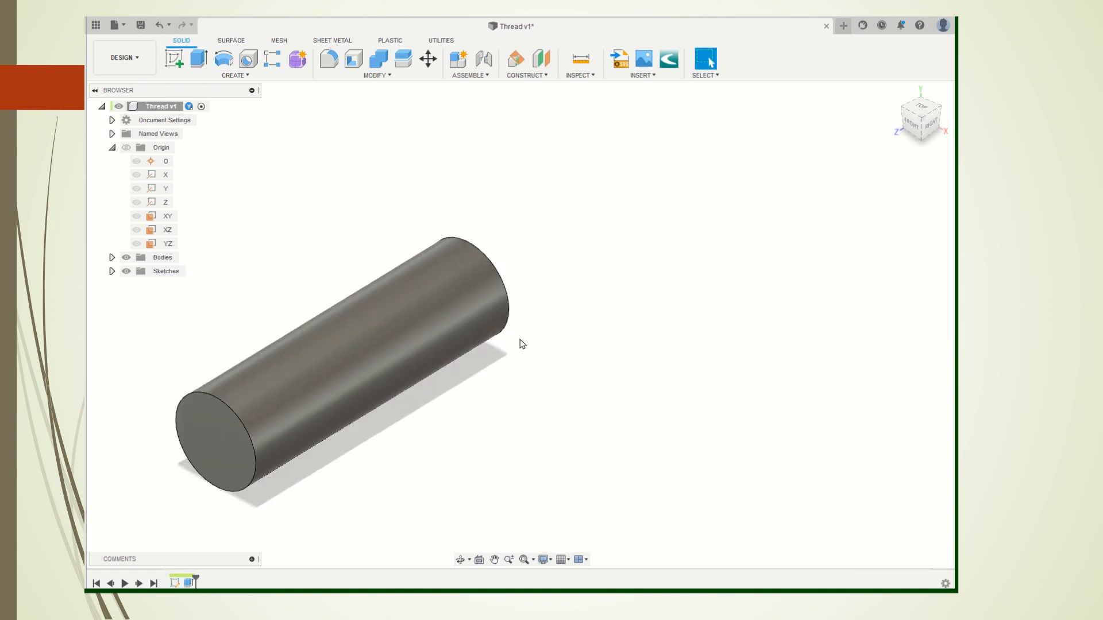
# - View the physical properties of the plain cylinder body, including its area, mass and volume
pyautogui.scroll(2, 522, 342)
pyautogui.scroll(-4, 522, 330)
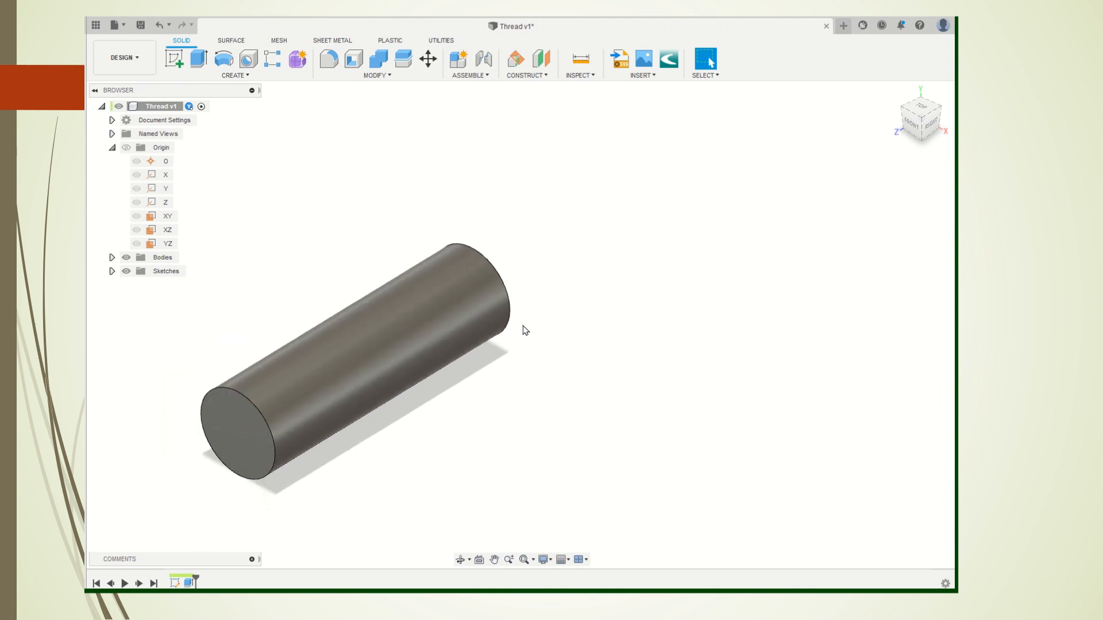
pyautogui.click(492, 560)
pyautogui.moveTo(508, 460); pyautogui.dragTo(622, 389)
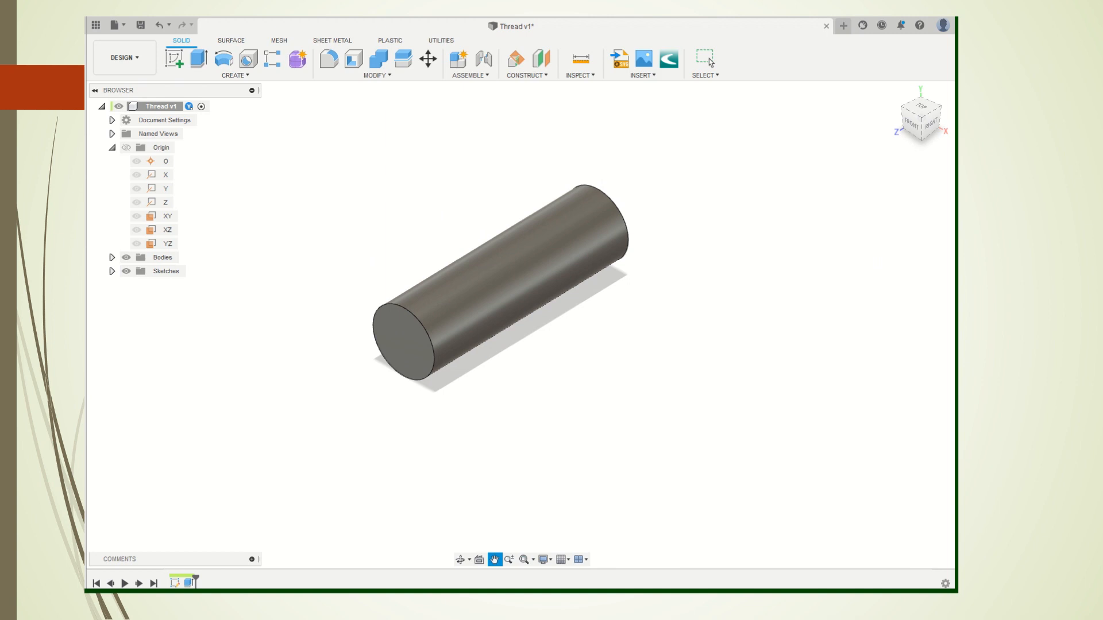
pyautogui.press('Escape')
pyautogui.click(112, 257)
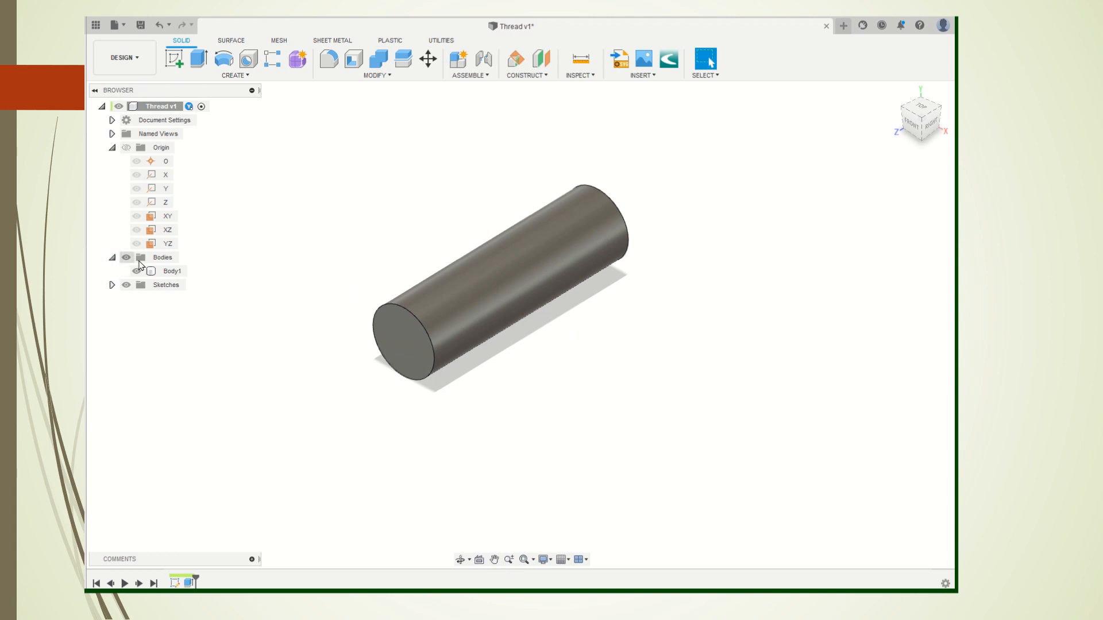
pyautogui.rightClick(167, 271)
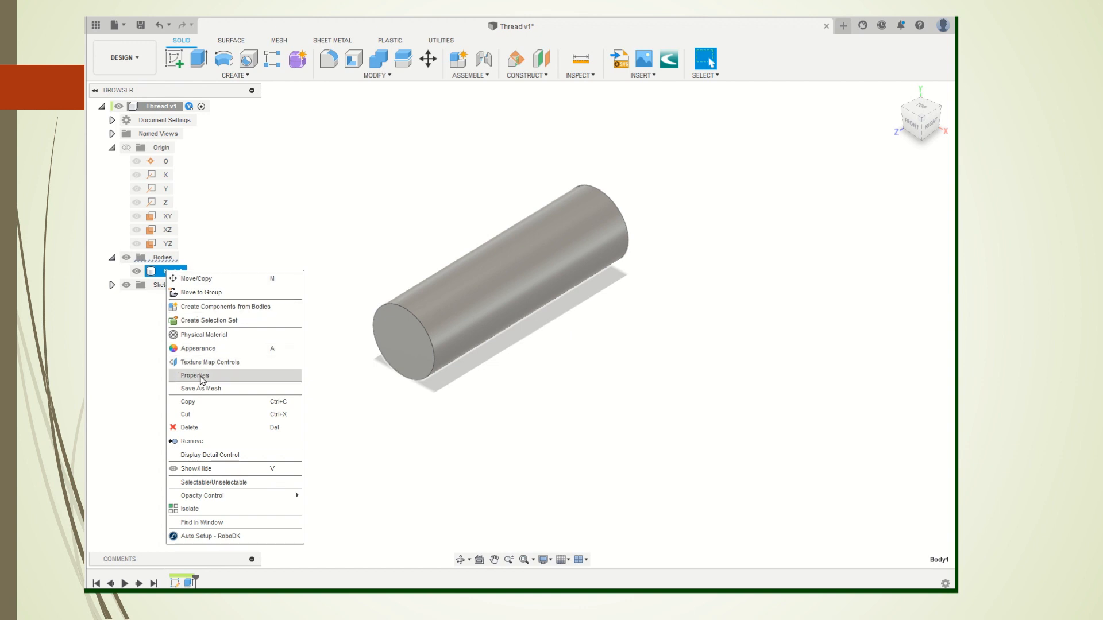
pyautogui.click(195, 375)
pyautogui.moveTo(270, 152); pyautogui.dragTo(702, 197)
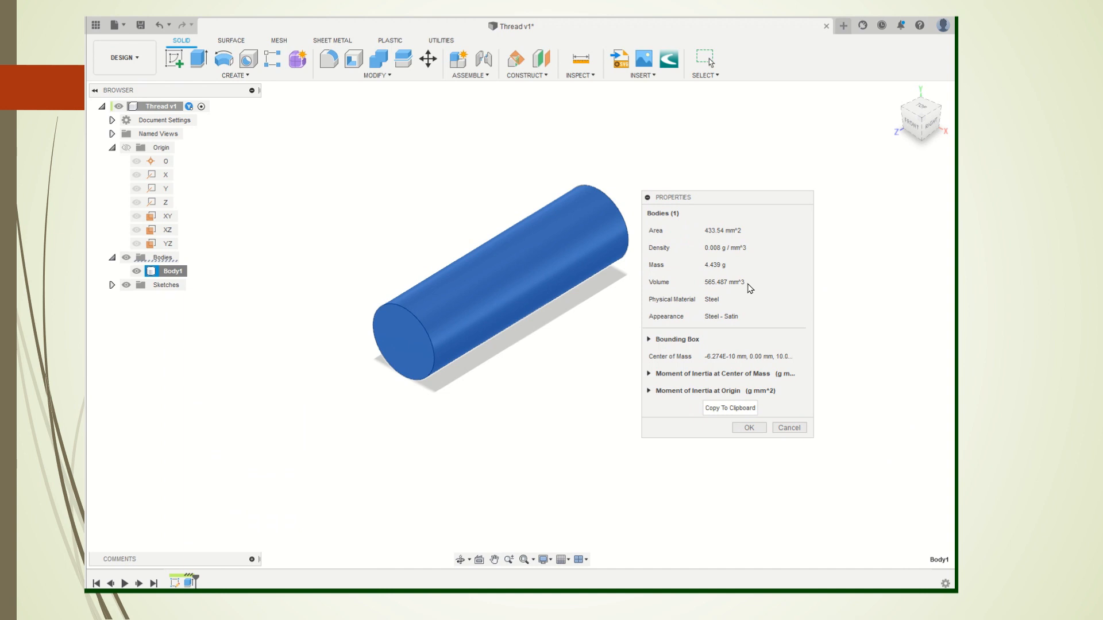
pyautogui.click(755, 428)
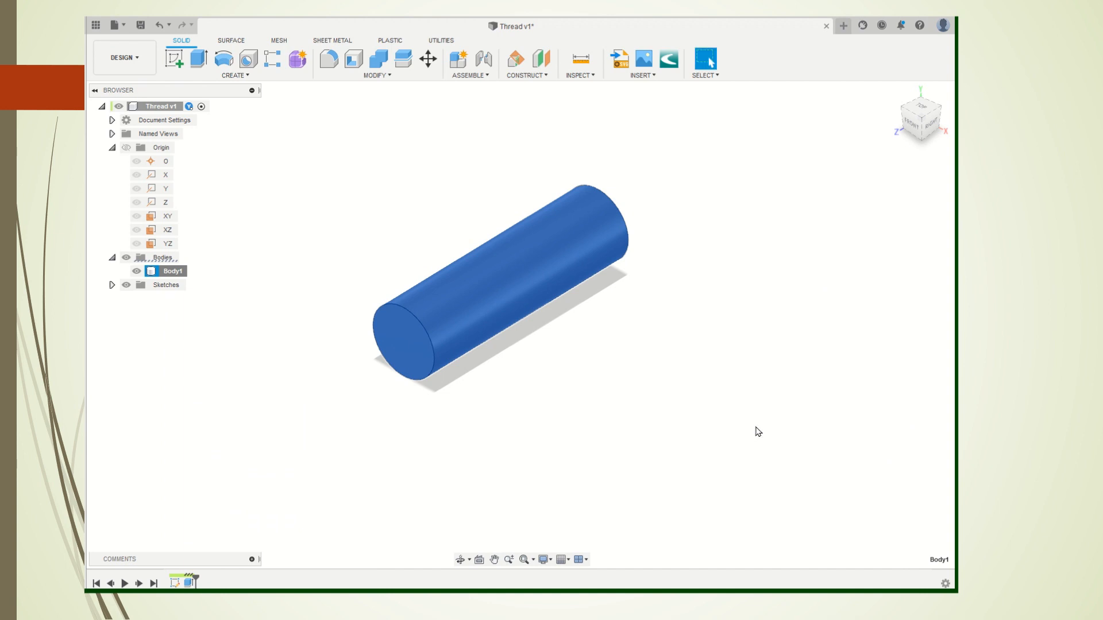
pyautogui.click(706, 412)
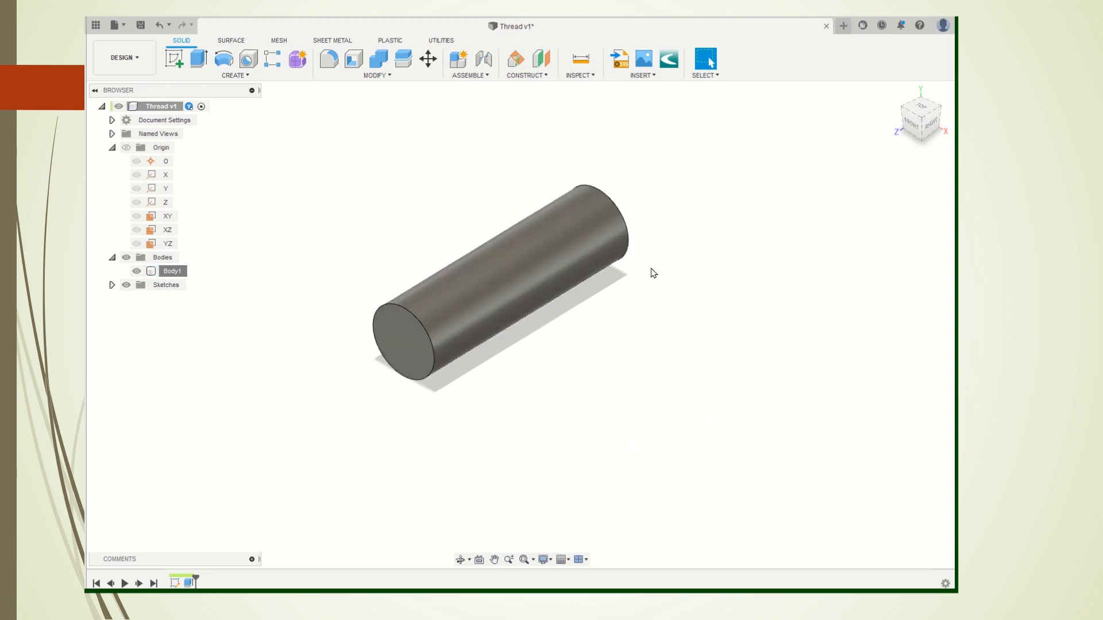
# - Add a full-length, non-modeled ISO Metric M6x1 thread, class 6g and right hand, to the cylinder's outer face
pyautogui.click(254, 78)
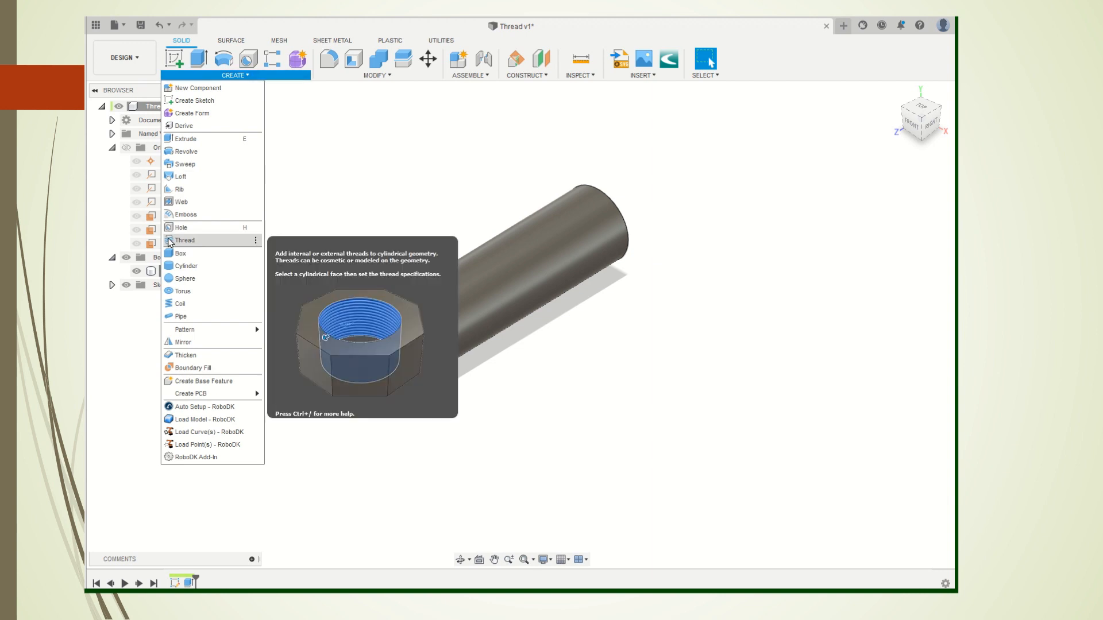
pyautogui.click(185, 241)
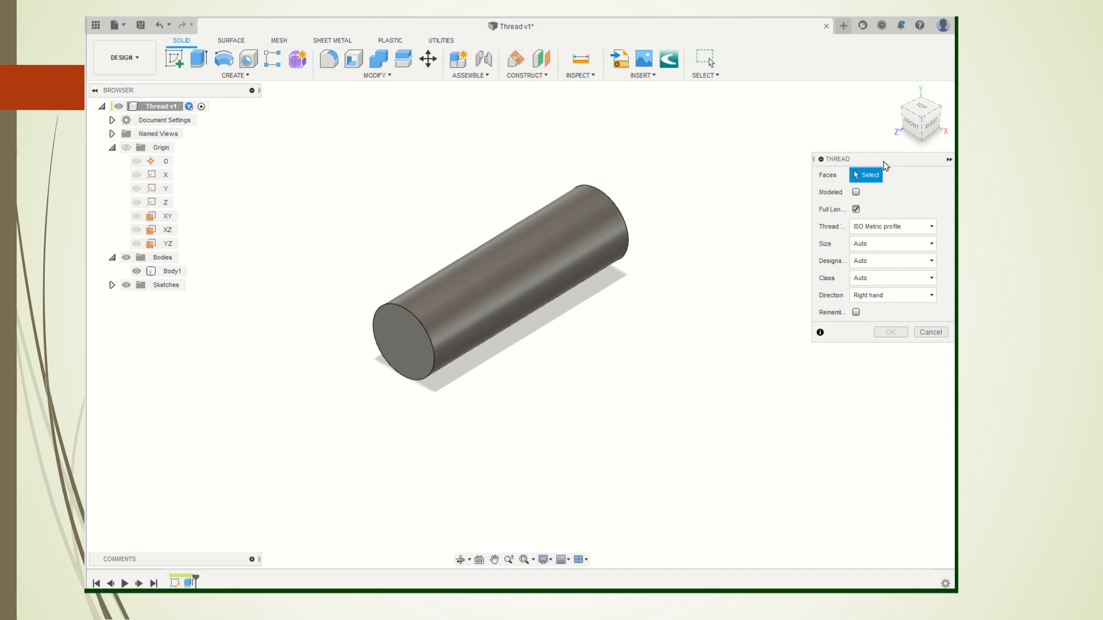
pyautogui.moveTo(884, 163); pyautogui.dragTo(801, 168)
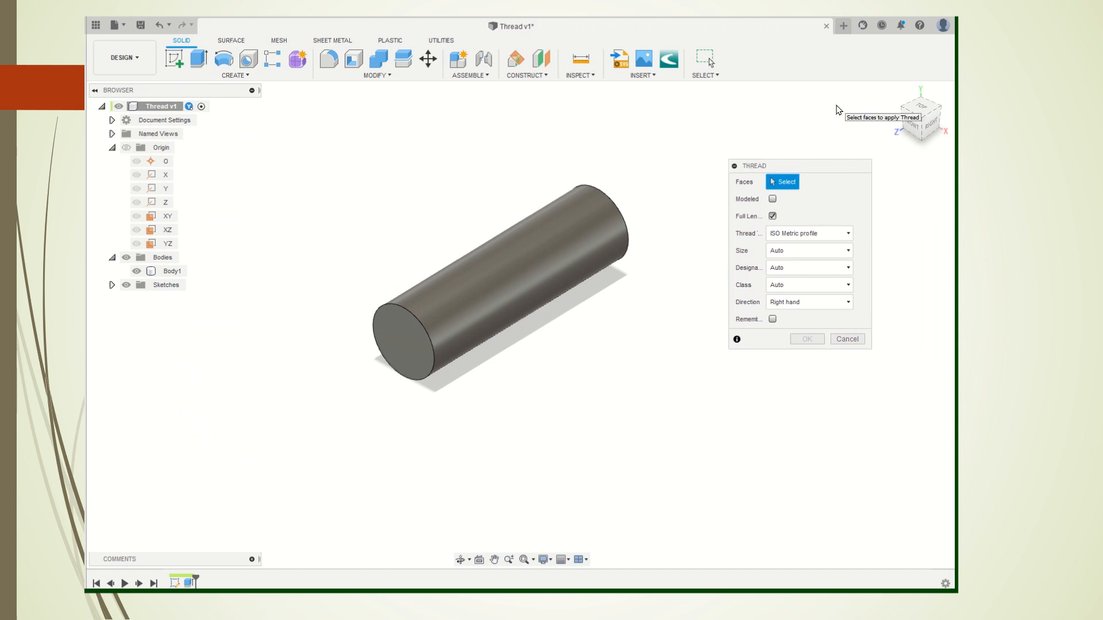
pyautogui.click(566, 259)
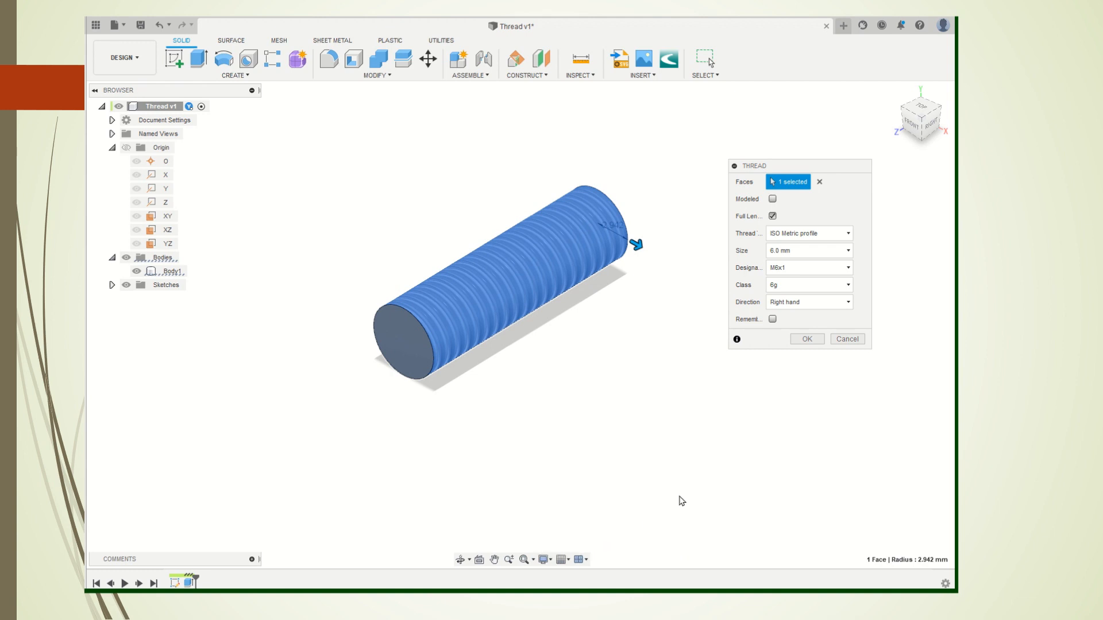
pyautogui.moveTo(804, 172); pyautogui.dragTo(769, 184)
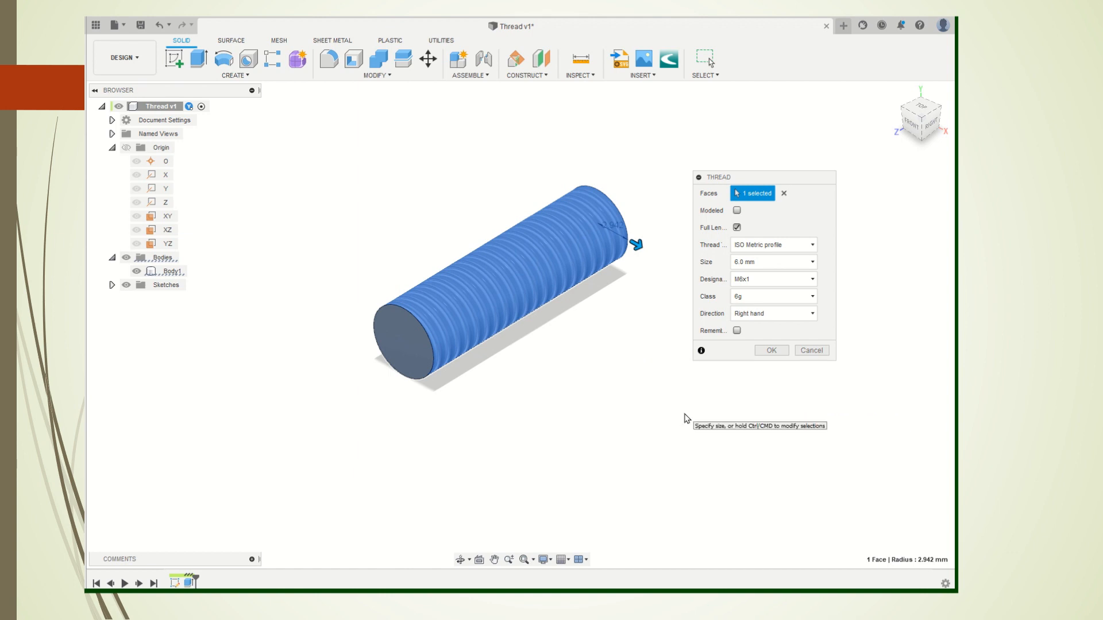
pyautogui.click(772, 351)
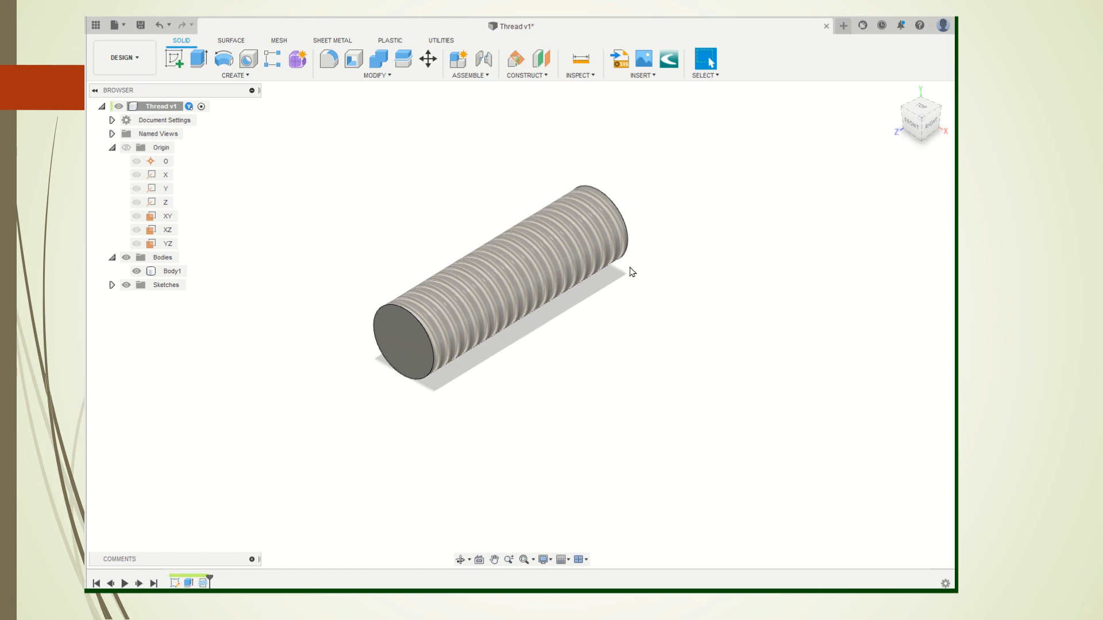
# - Edit the cylinder's M6x1 thread feature so the thread is modeled
pyautogui.click(202, 583)
pyautogui.rightClick(203, 583)
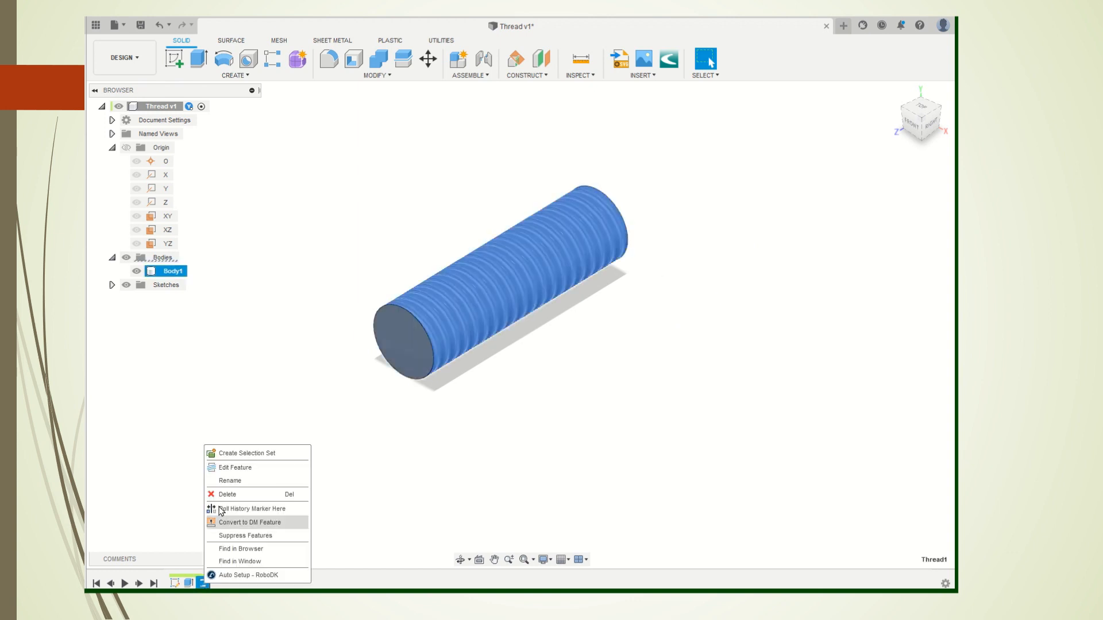
pyautogui.click(248, 469)
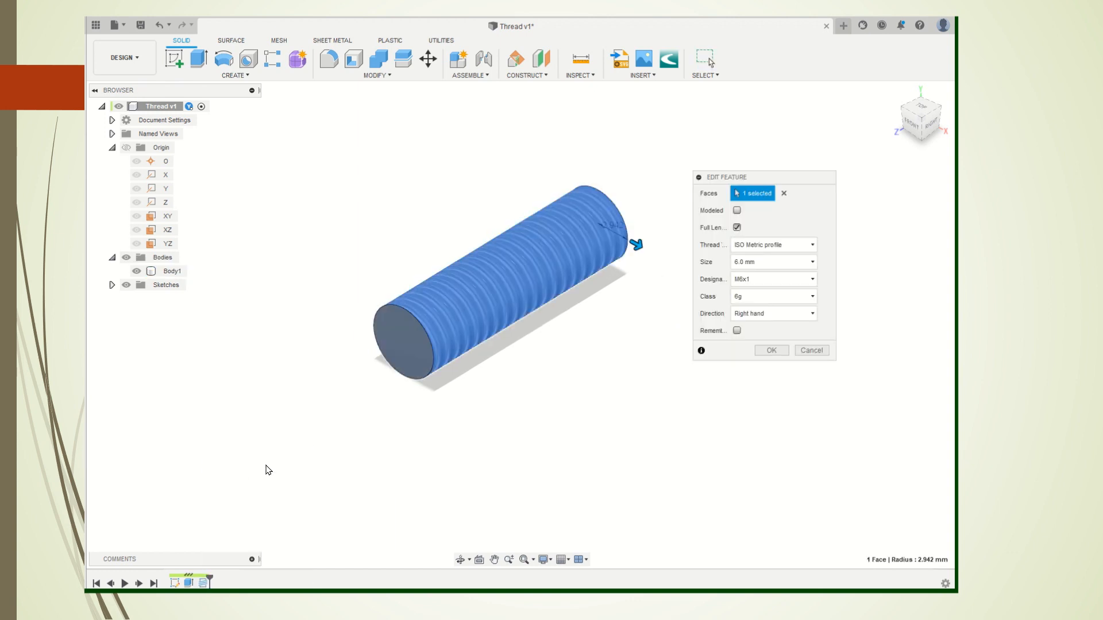
pyautogui.moveTo(784, 179); pyautogui.dragTo(761, 241)
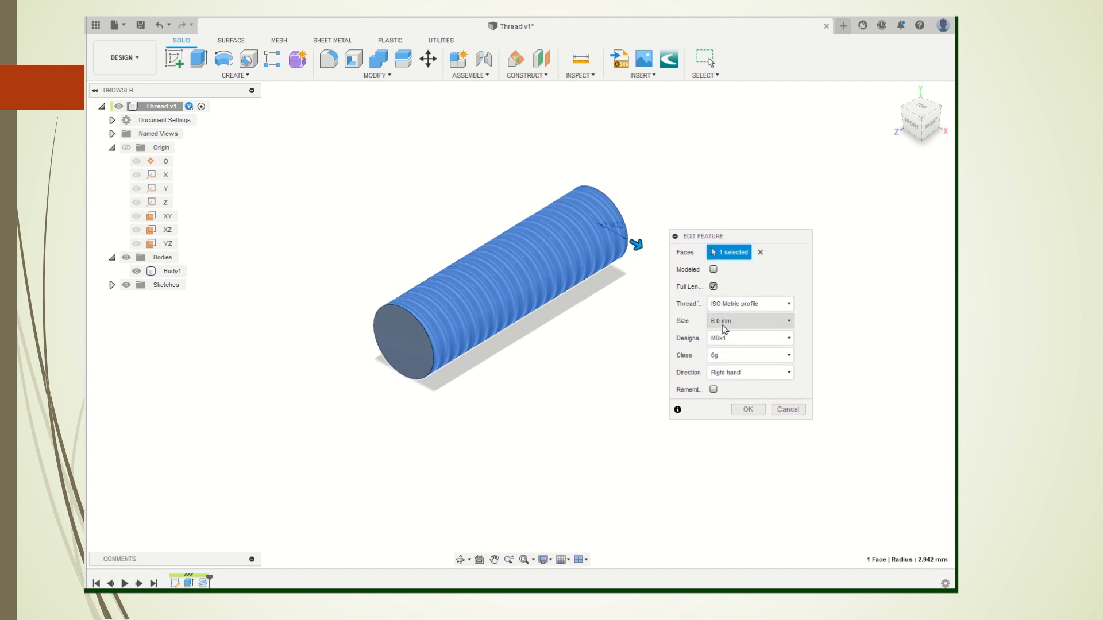
pyautogui.click(713, 270)
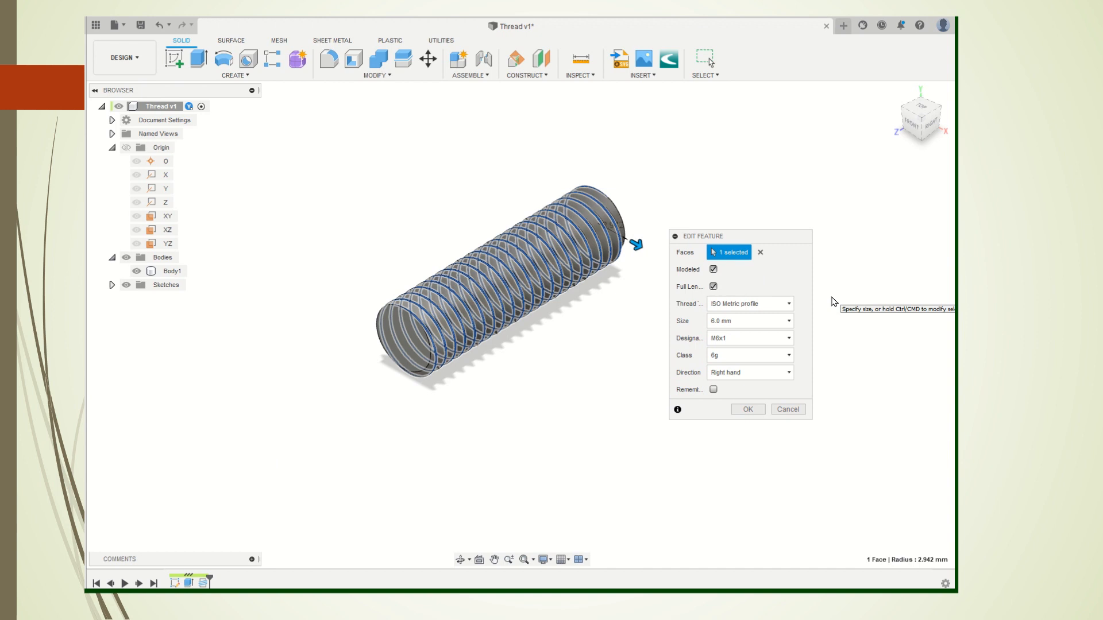
pyautogui.click(750, 409)
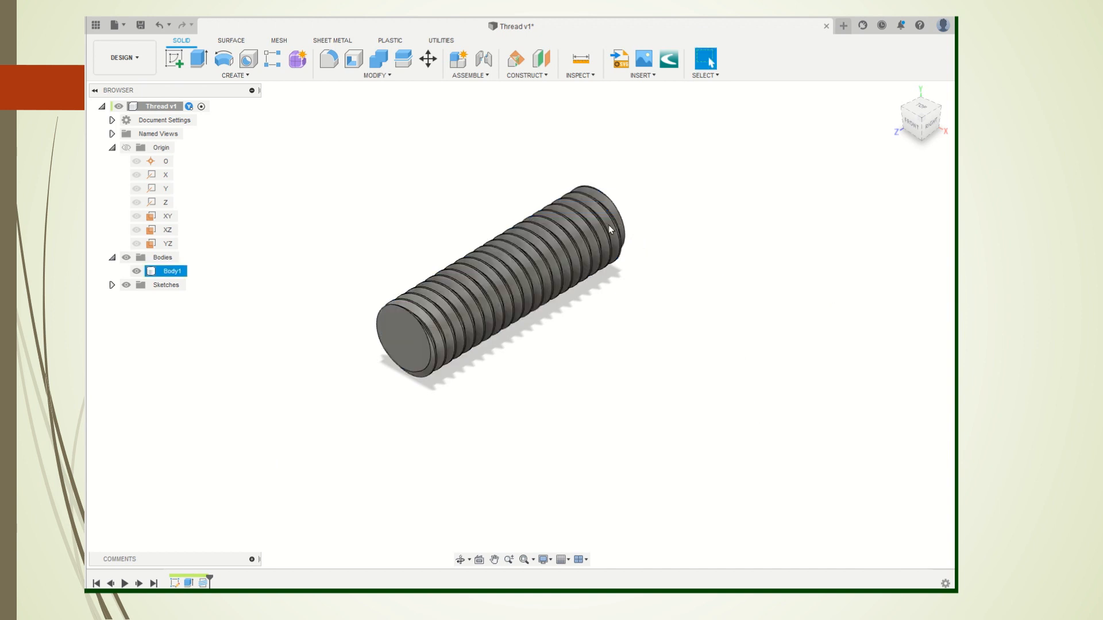
# - Inspect the modeled thread profile from the side and view the body's area, mass and volume properties
pyautogui.click(932, 123)
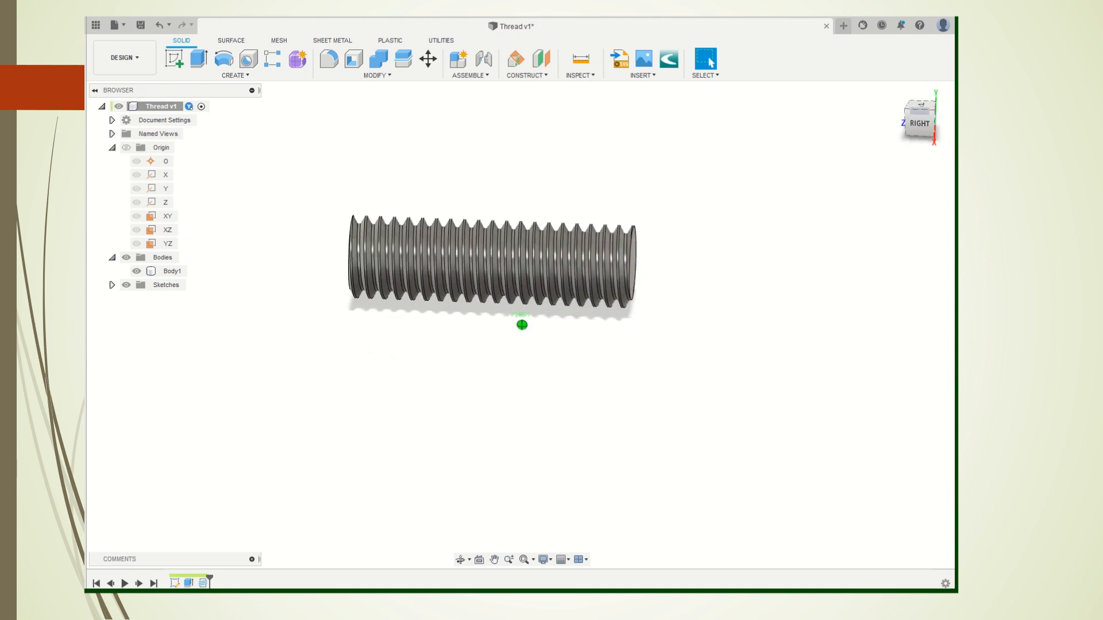
pyautogui.moveTo(521, 324)
pyautogui.keyDown('shift'); pyautogui.mouseDown(button='middle')
pyautogui.moveTo(609, 332)
pyautogui.moveTo(633, 353)
pyautogui.moveTo(635, 399)
pyautogui.moveTo(596, 409)
pyautogui.moveTo(595, 350)
pyautogui.mouseUp(button='middle'); pyautogui.keyUp('shift')
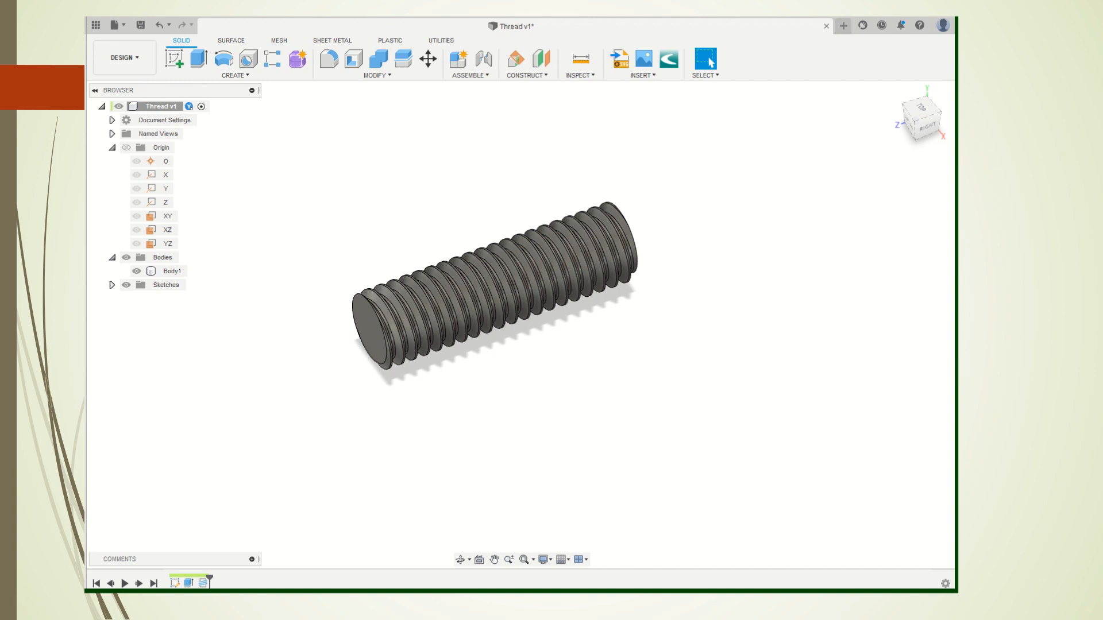
pyautogui.rightClick(173, 276)
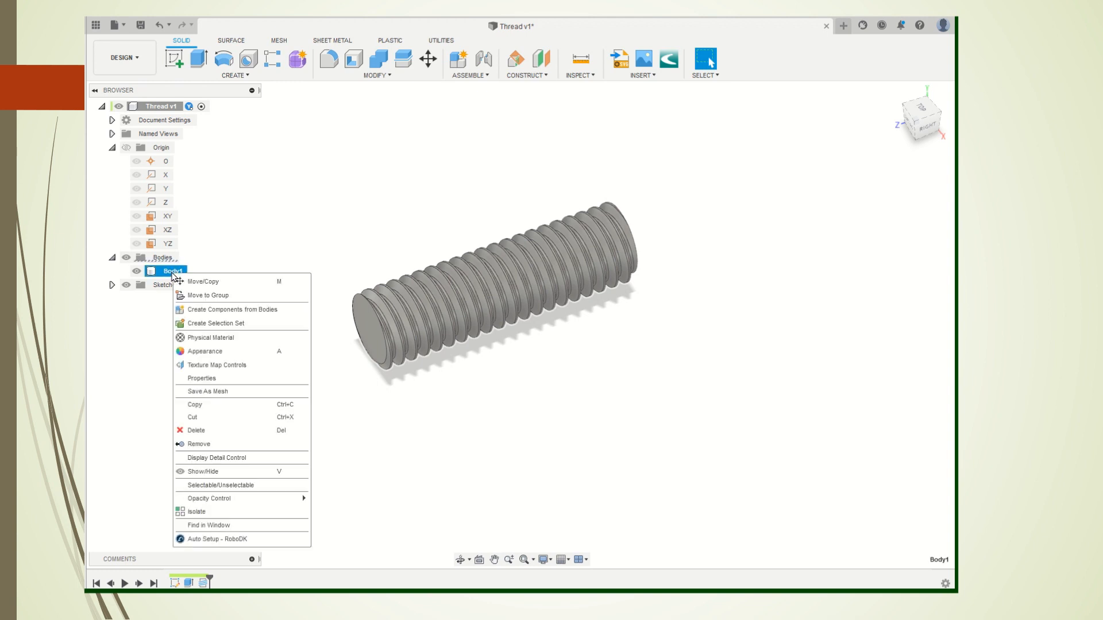
pyautogui.click(228, 379)
pyautogui.moveTo(773, 200); pyautogui.dragTo(800, 200)
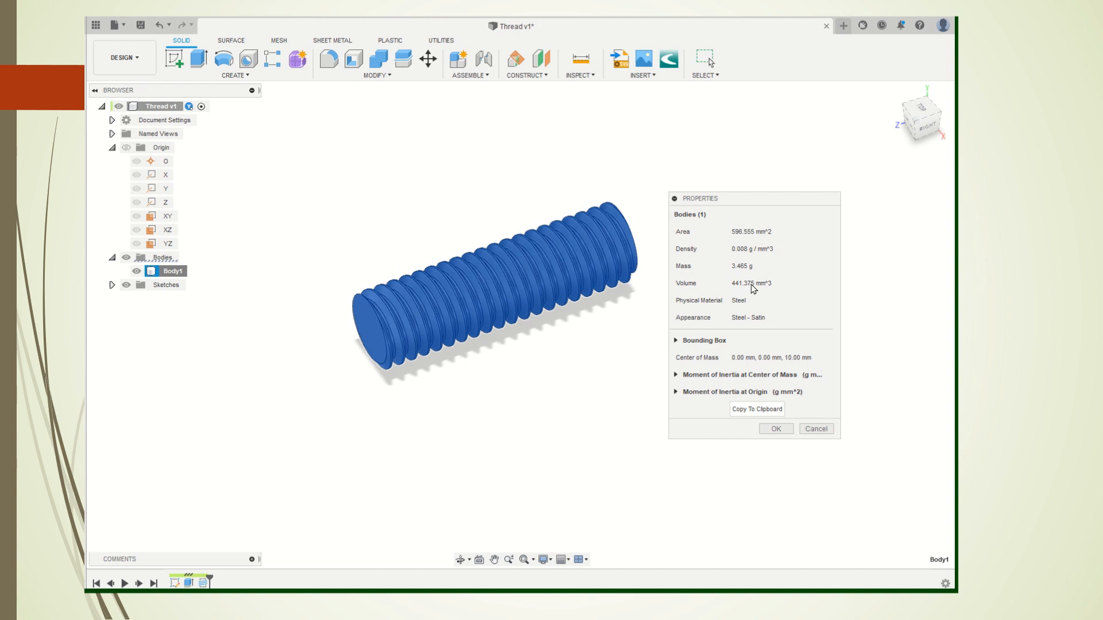
pyautogui.click(784, 431)
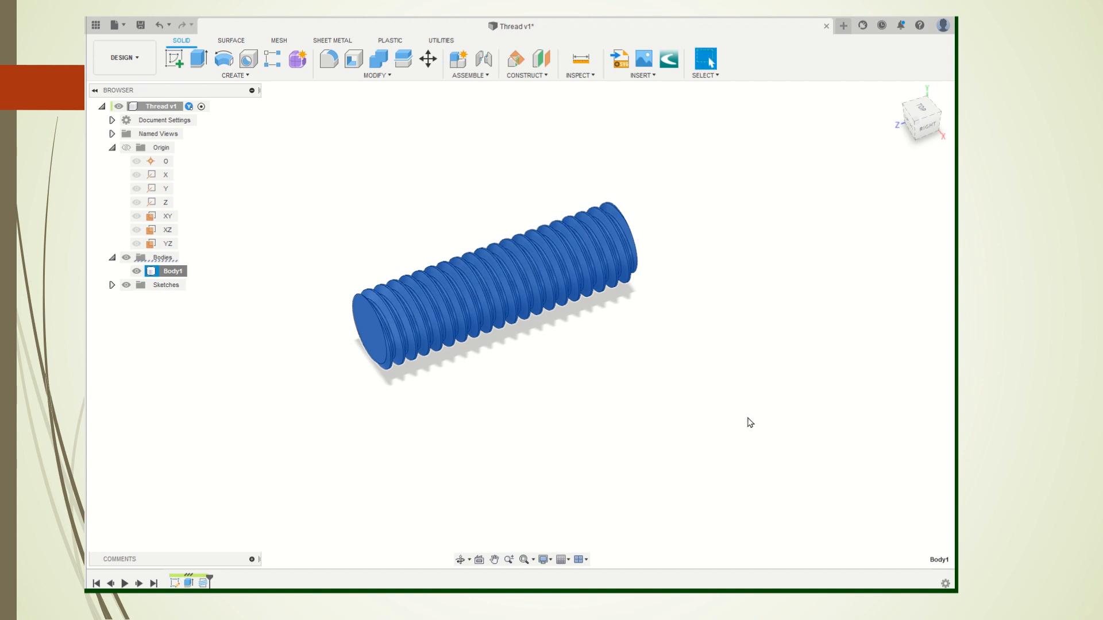
# - Edit the thread feature to turn the modeled option off, making the thread cosmetic
pyautogui.rightClick(203, 583)
pyautogui.click(259, 473)
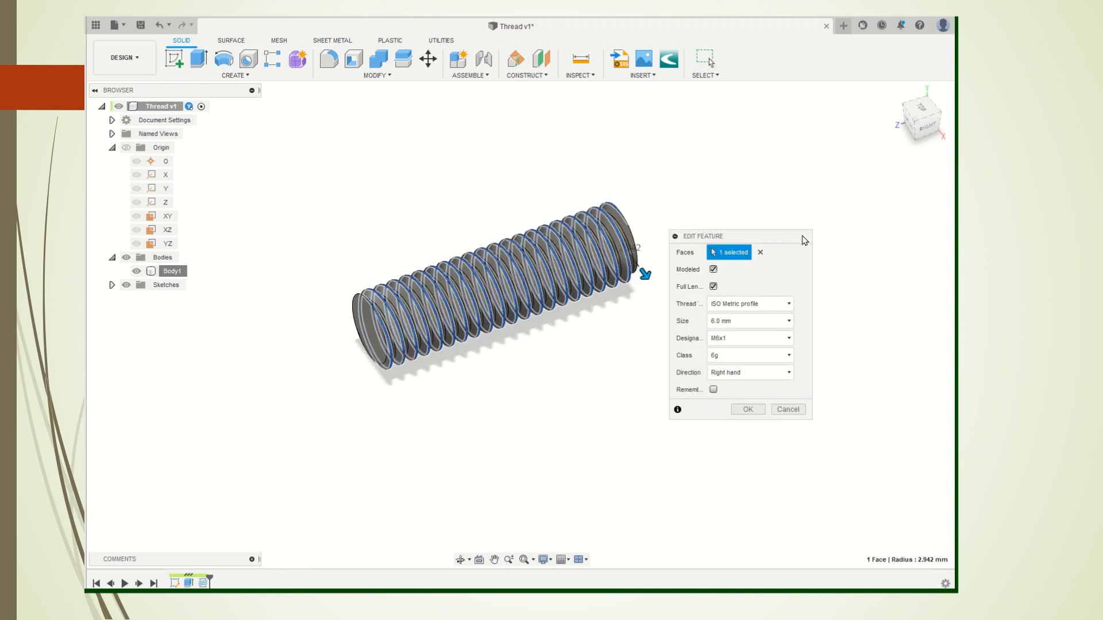
pyautogui.click(712, 270)
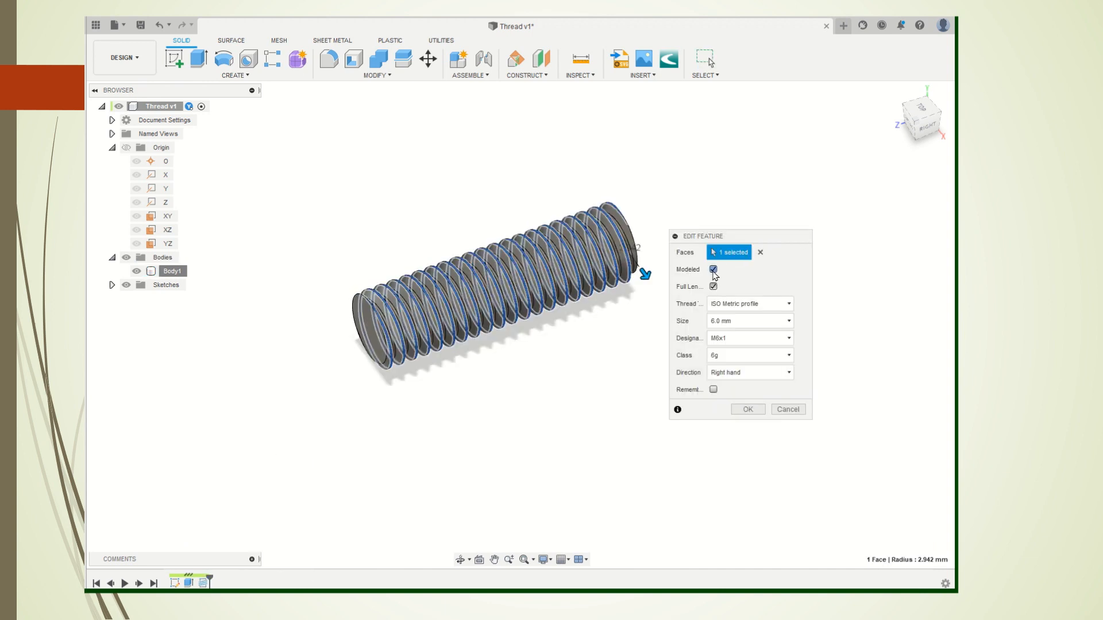
pyautogui.click(756, 409)
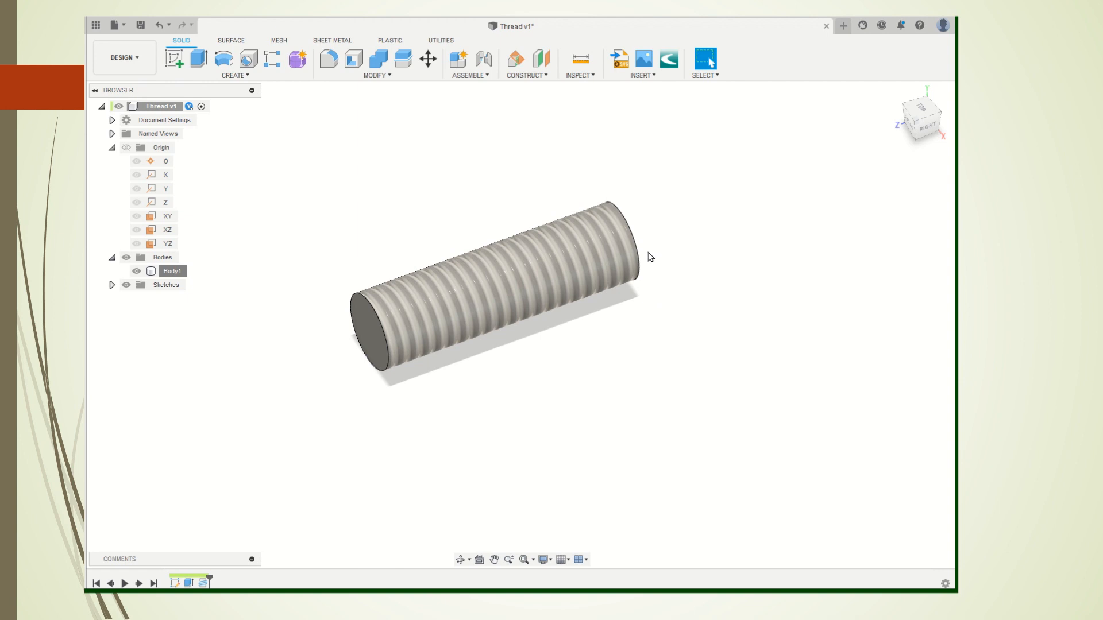
# - Inspect the cosmetic thread from several angles and check the body's physical properties, including area, mass and volume
pyautogui.keyDown('shift'); pyautogui.moveTo(522, 325); pyautogui.dragTo(583, 339, button='middle'); pyautogui.keyUp('shift')
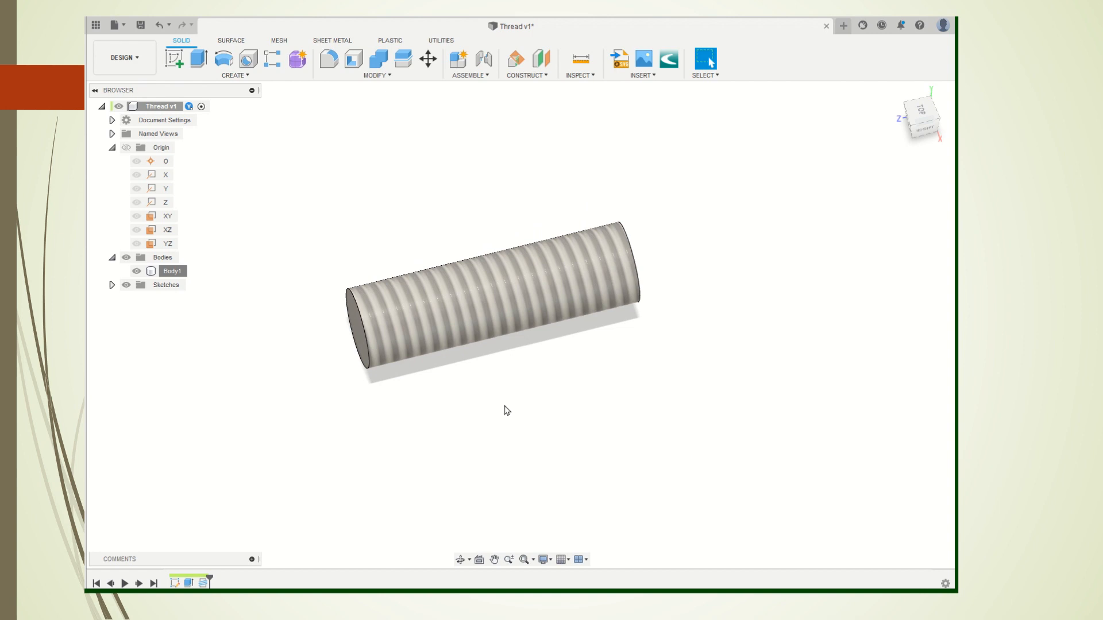
pyautogui.moveTo(924, 112); pyautogui.dragTo(952, 114)
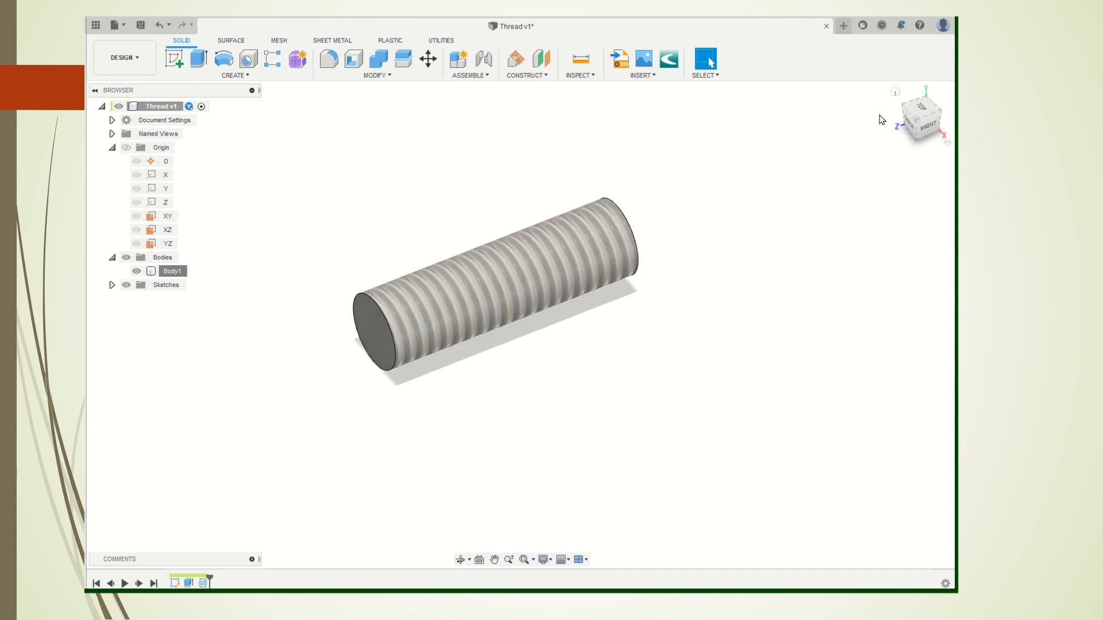
pyautogui.click(931, 125)
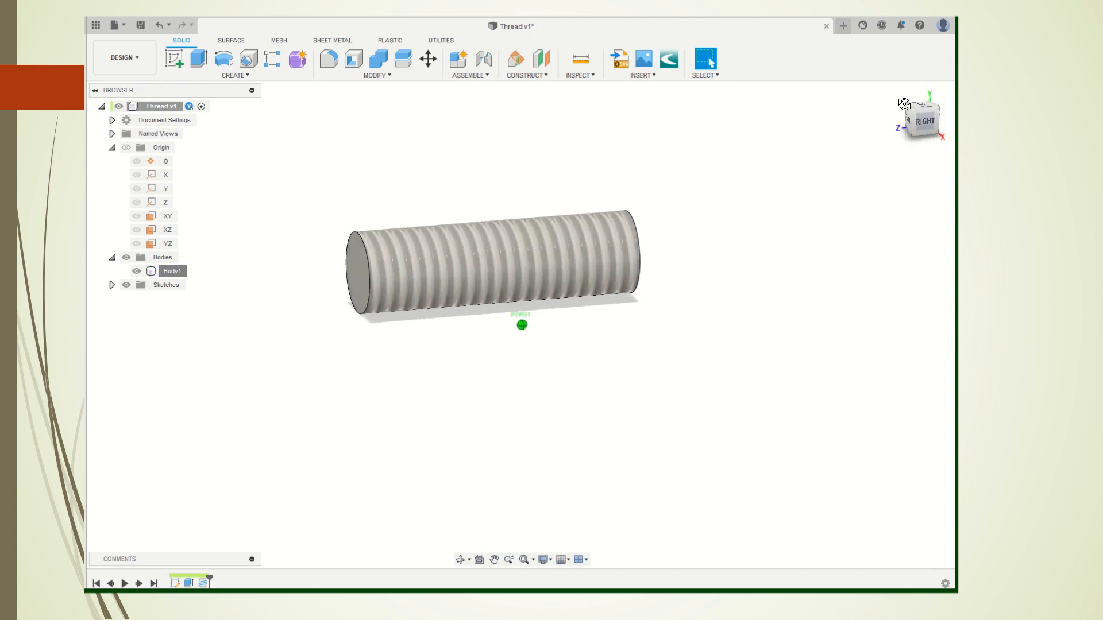
pyautogui.moveTo(923, 123); pyautogui.dragTo(903, 154)
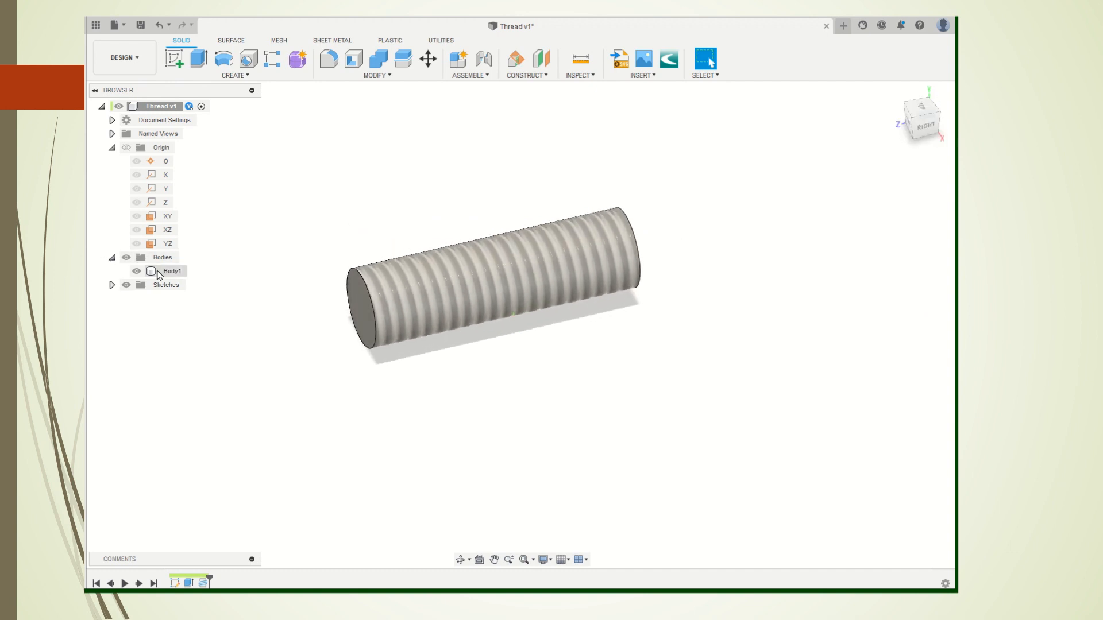
pyautogui.rightClick(163, 275)
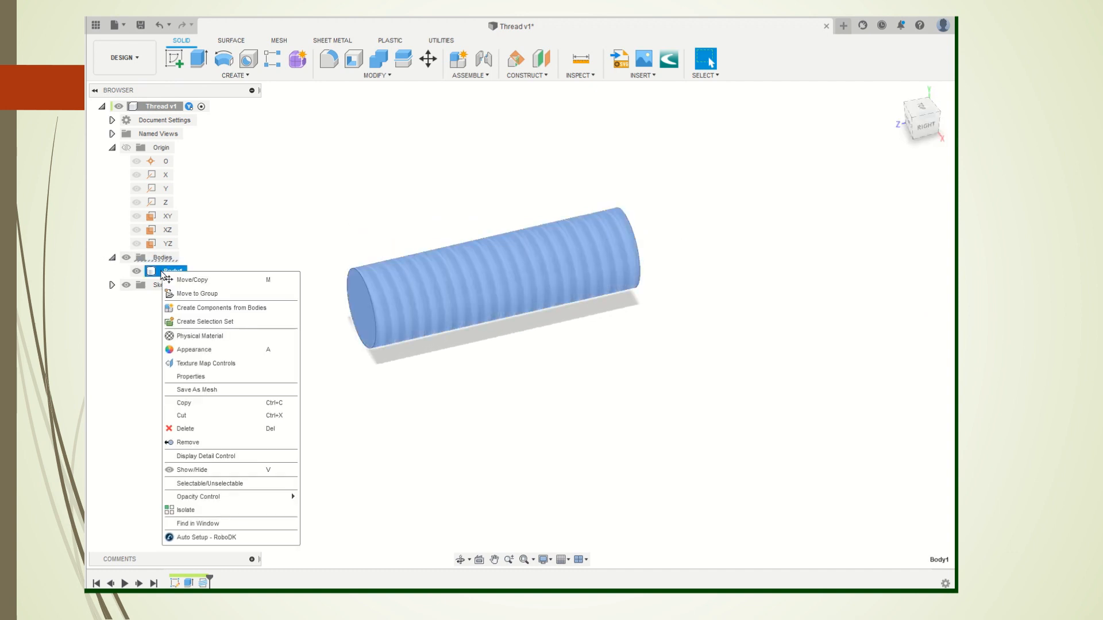
pyautogui.click(205, 378)
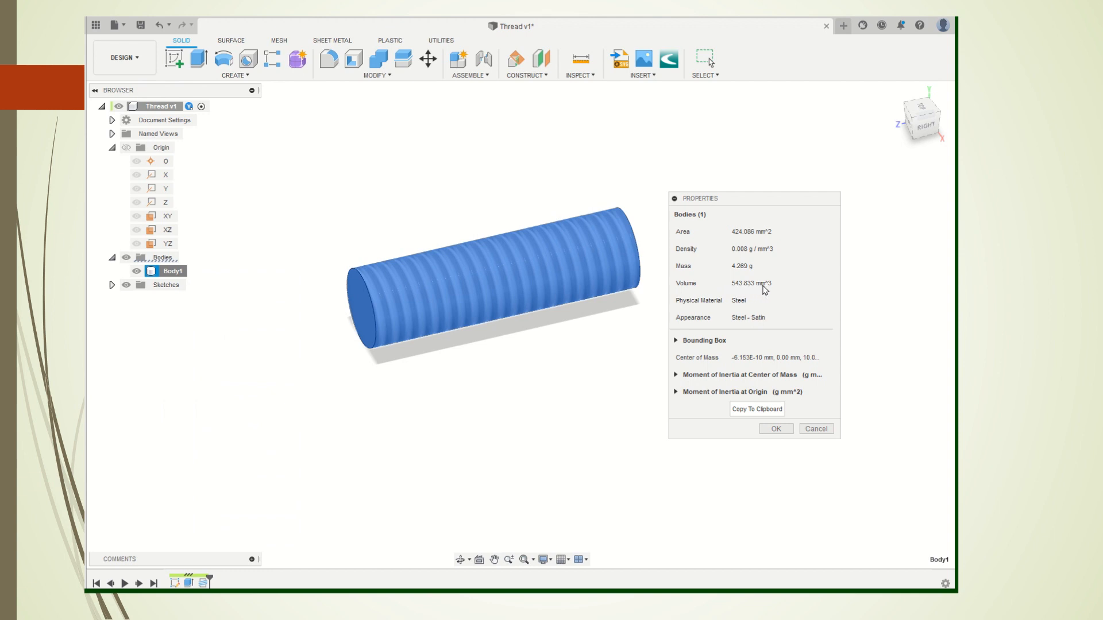
pyautogui.click(785, 431)
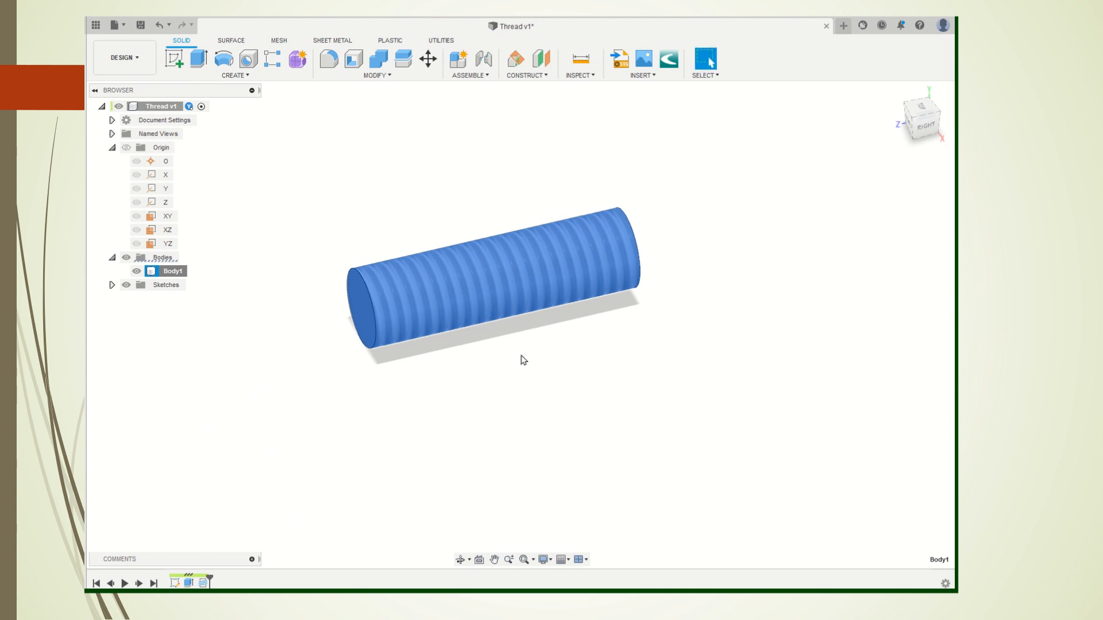
pyautogui.rightClick(174, 272)
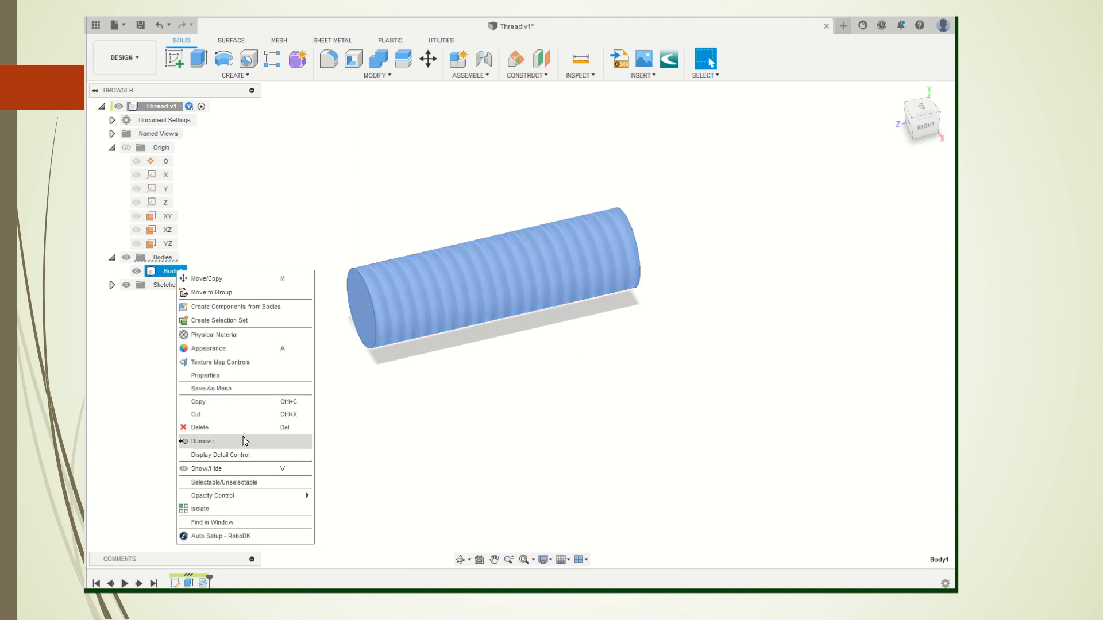
pyautogui.click(237, 376)
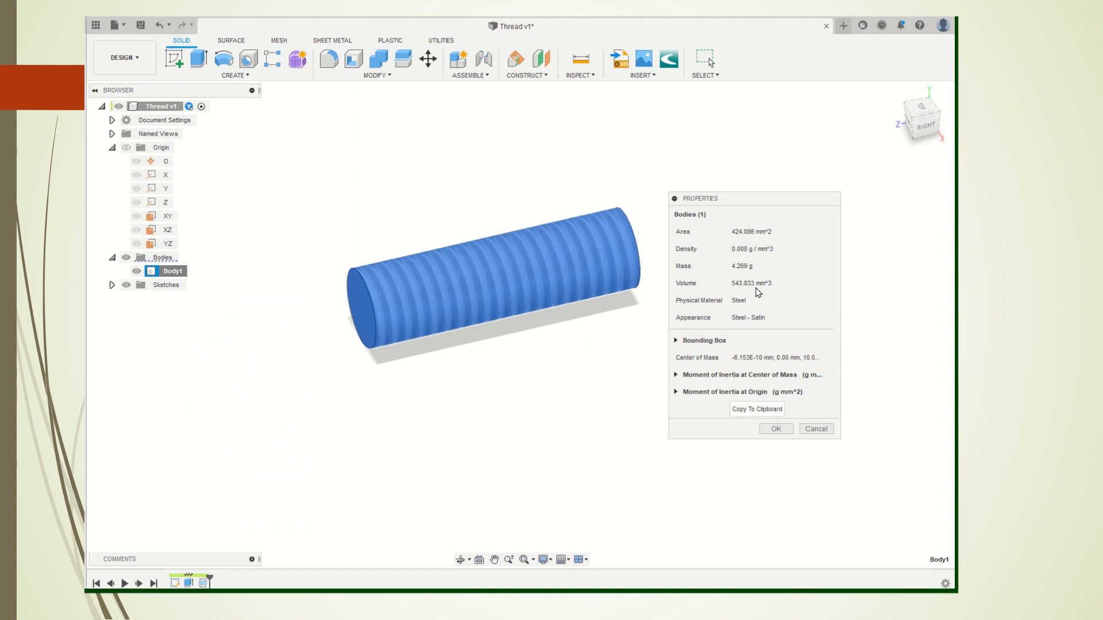
pyautogui.click(775, 428)
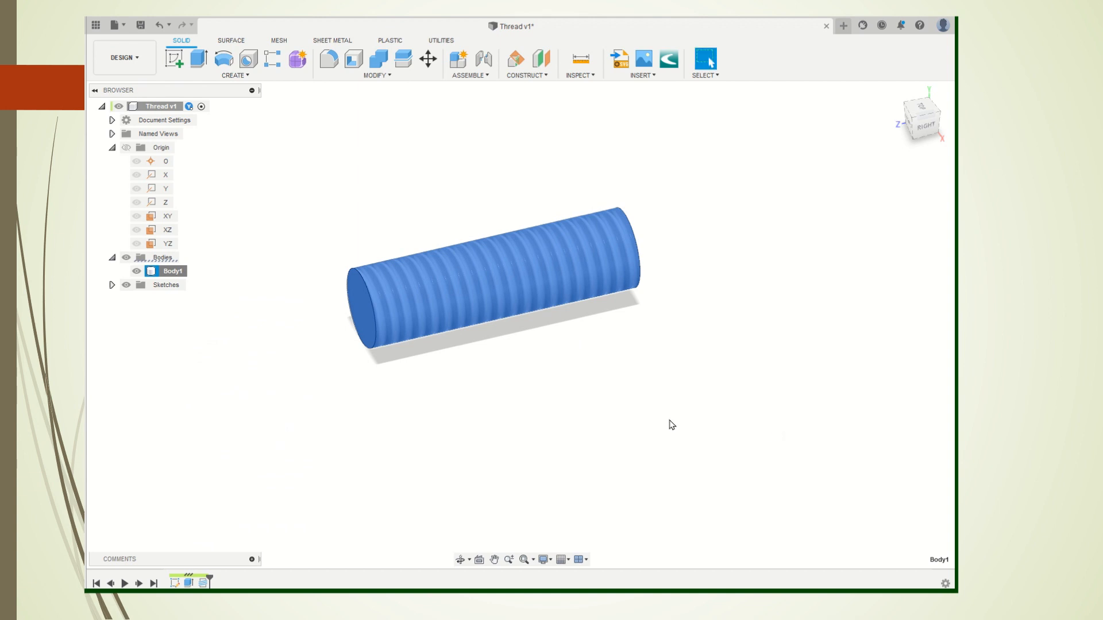
# - Roll the design history back before the thread to view the unthreaded cylinder's physical properties, and restore the history marker after the thread
pyautogui.click(187, 582)
pyautogui.moveTo(209, 577); pyautogui.dragTo(192, 579)
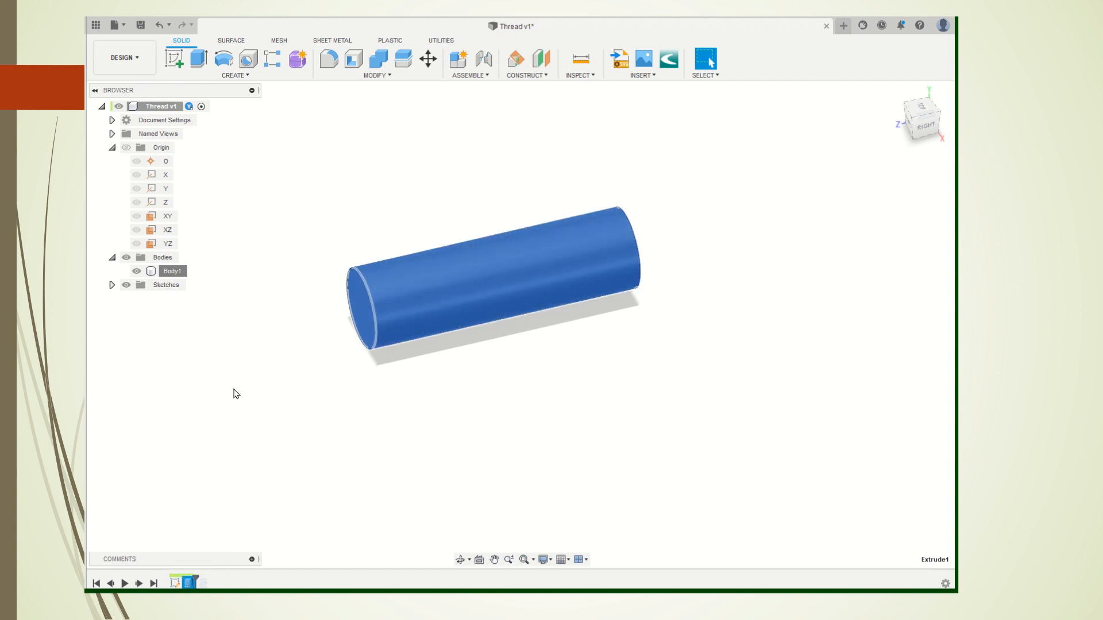
pyautogui.rightClick(165, 271)
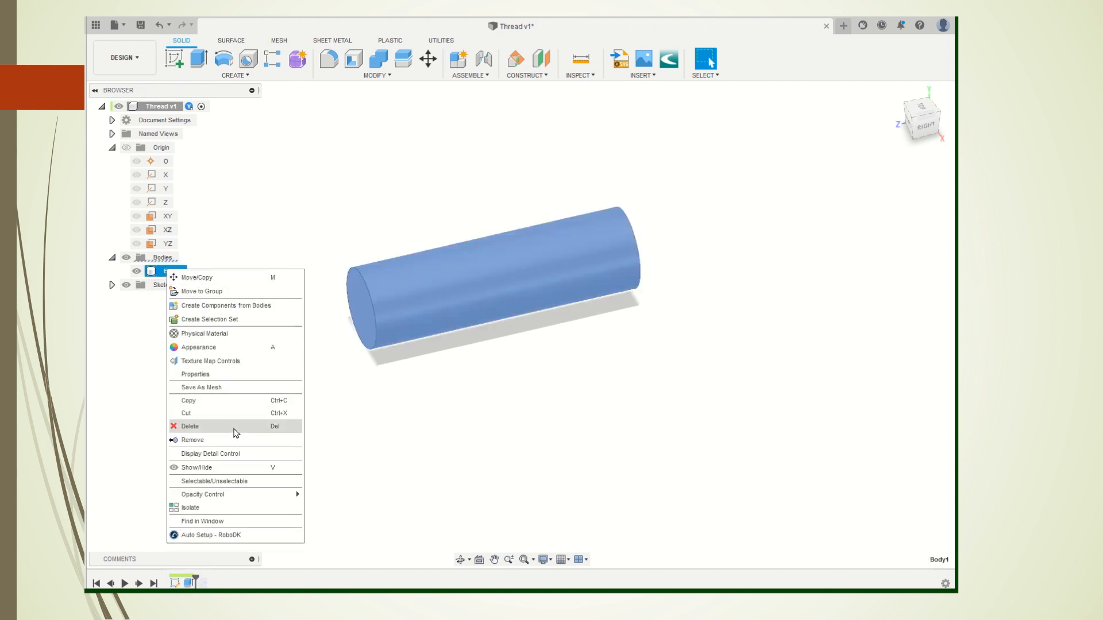
pyautogui.click(234, 374)
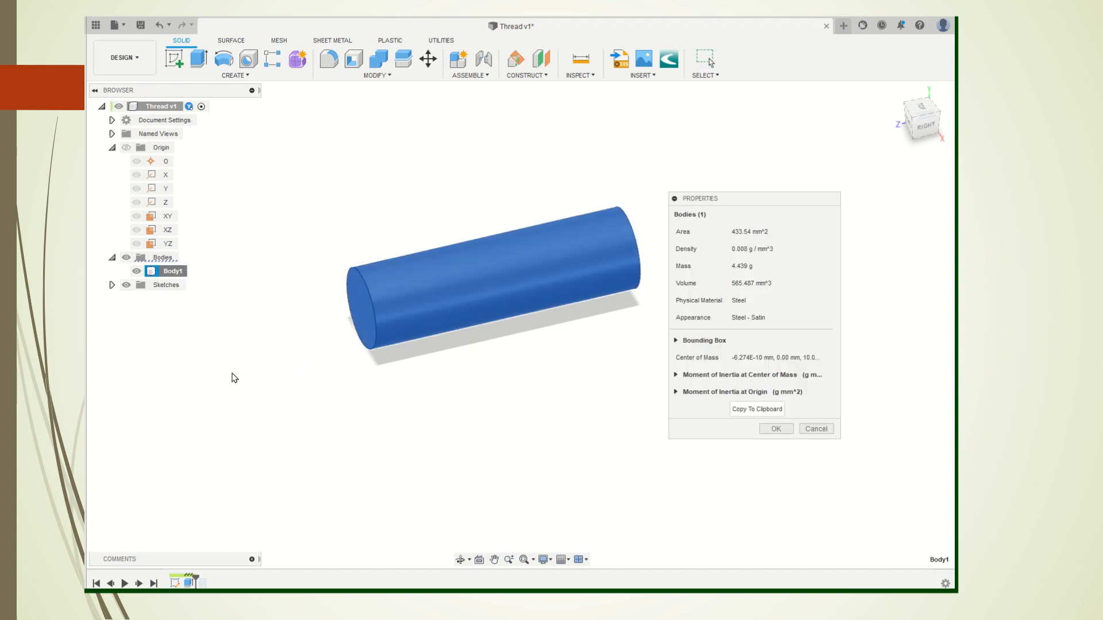
pyautogui.moveTo(741, 201); pyautogui.dragTo(777, 187)
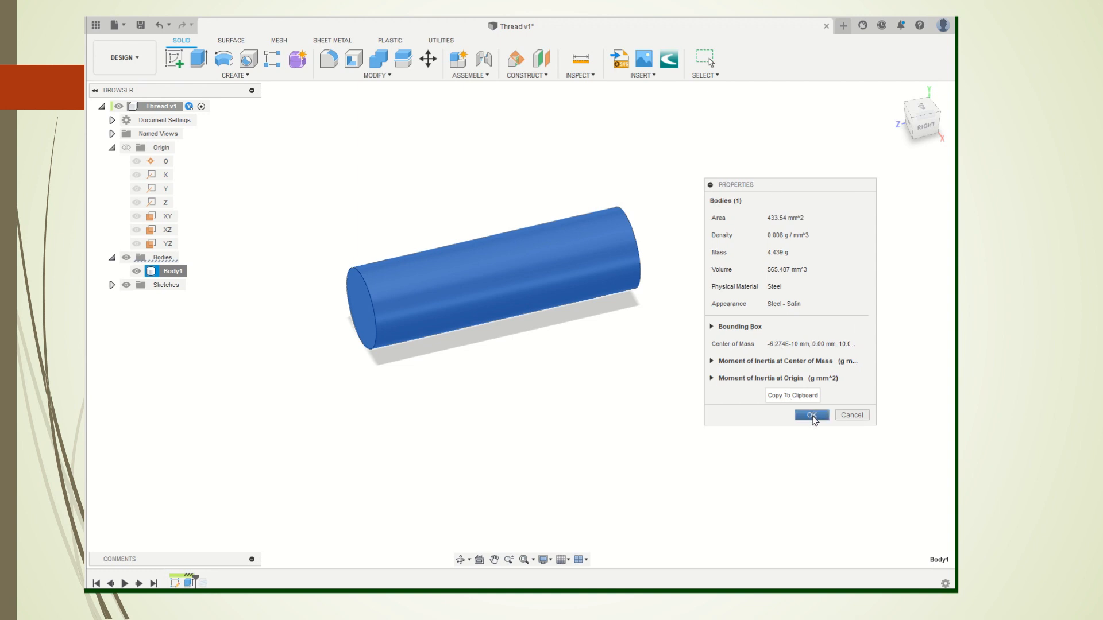
pyautogui.click(812, 416)
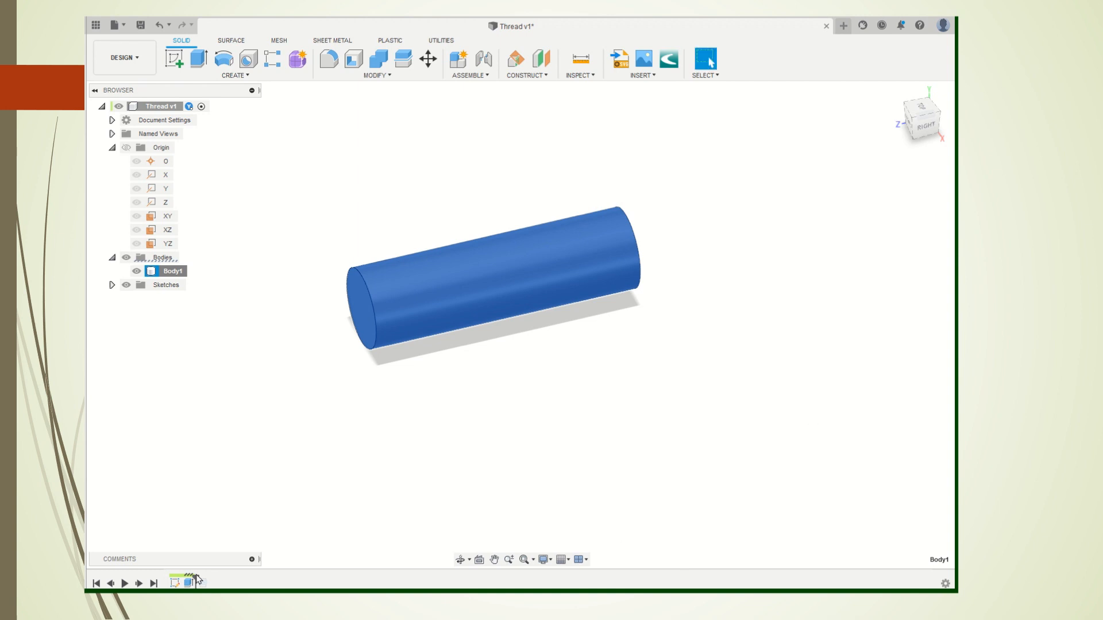
pyautogui.moveTo(196, 579); pyautogui.dragTo(209, 579)
pyautogui.click(578, 501)
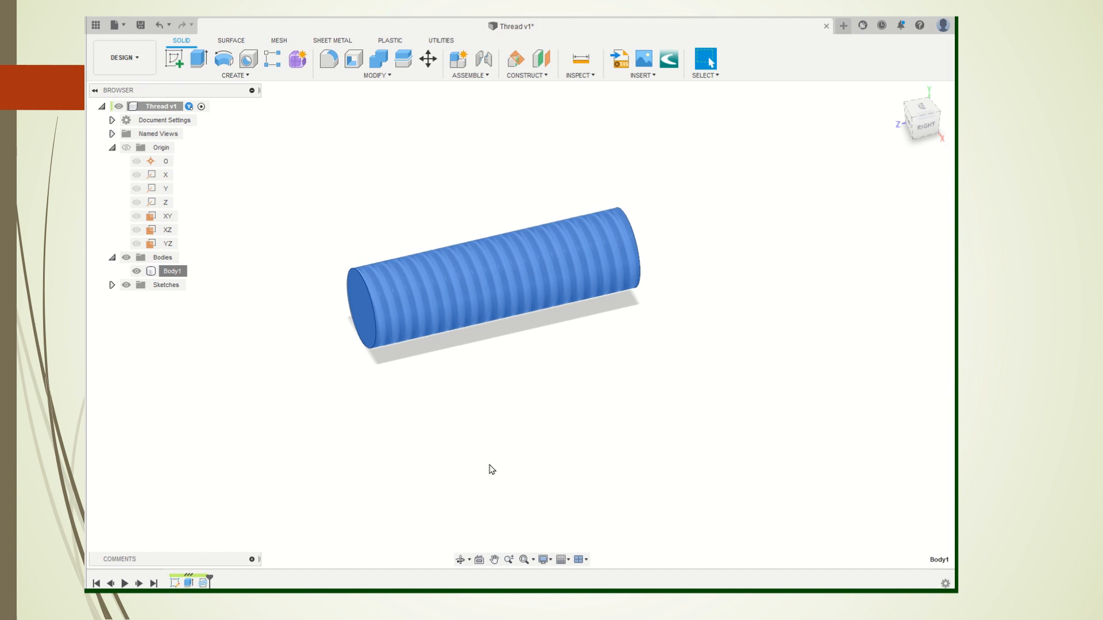
# - Turn the modeled option back on for the cylinder's thread and inspect the thread geometry from the right side
pyautogui.click(495, 308)
pyautogui.click(925, 127)
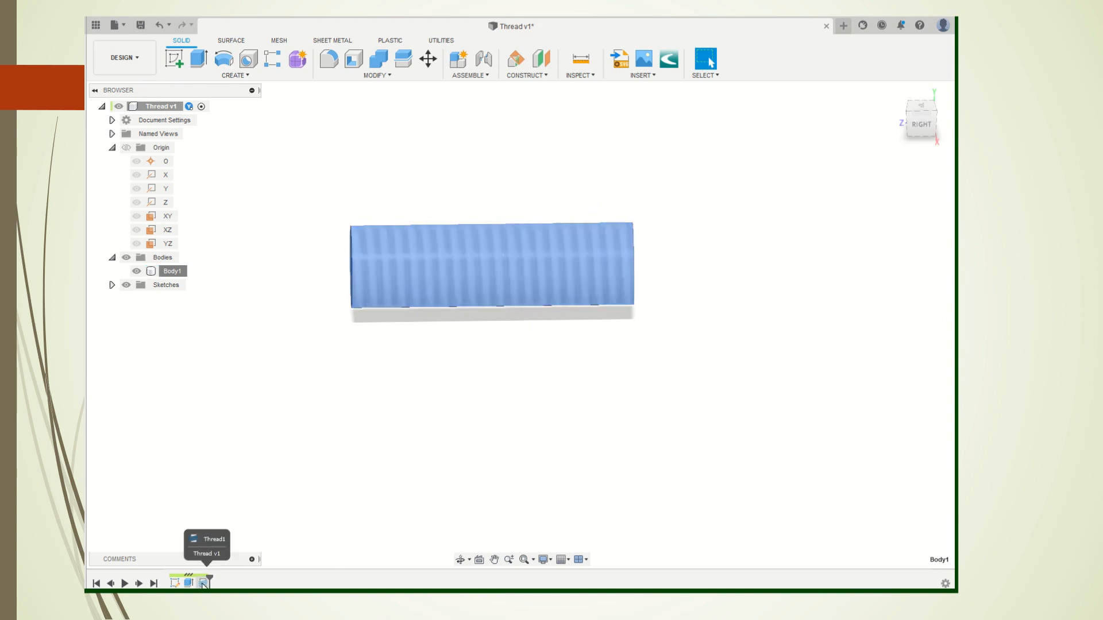
pyautogui.rightClick(204, 585)
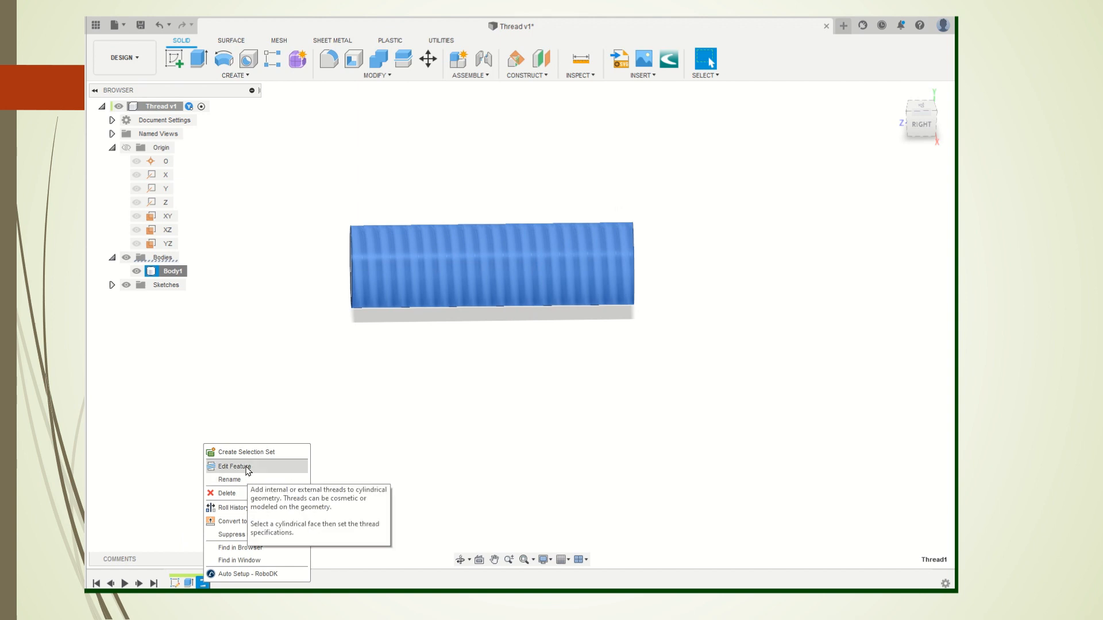
pyautogui.click(235, 466)
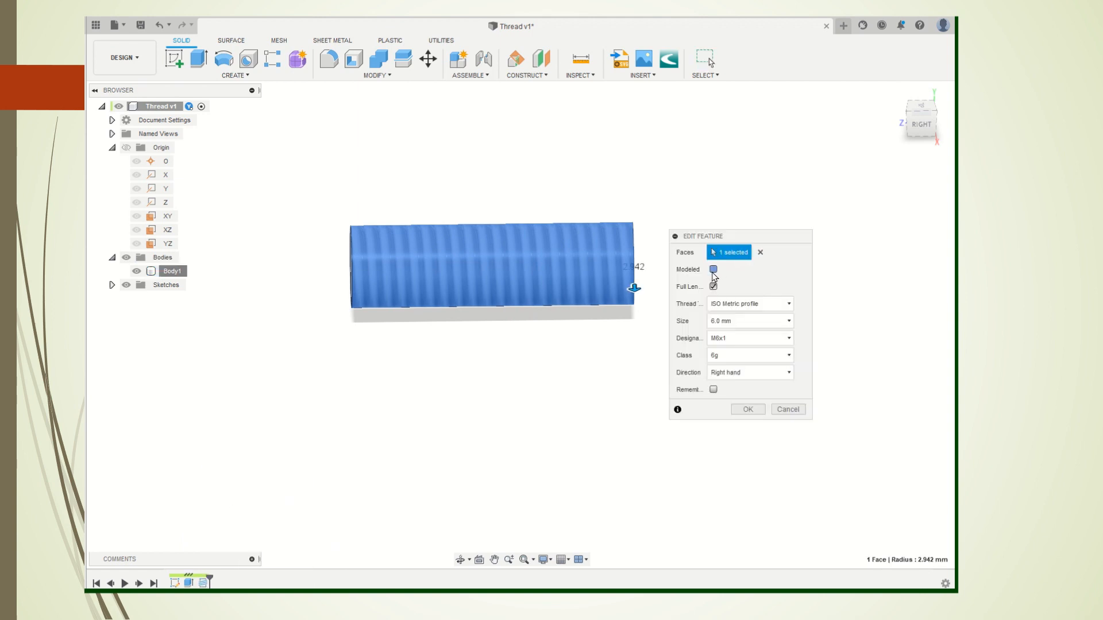
pyautogui.click(713, 268)
pyautogui.click(748, 409)
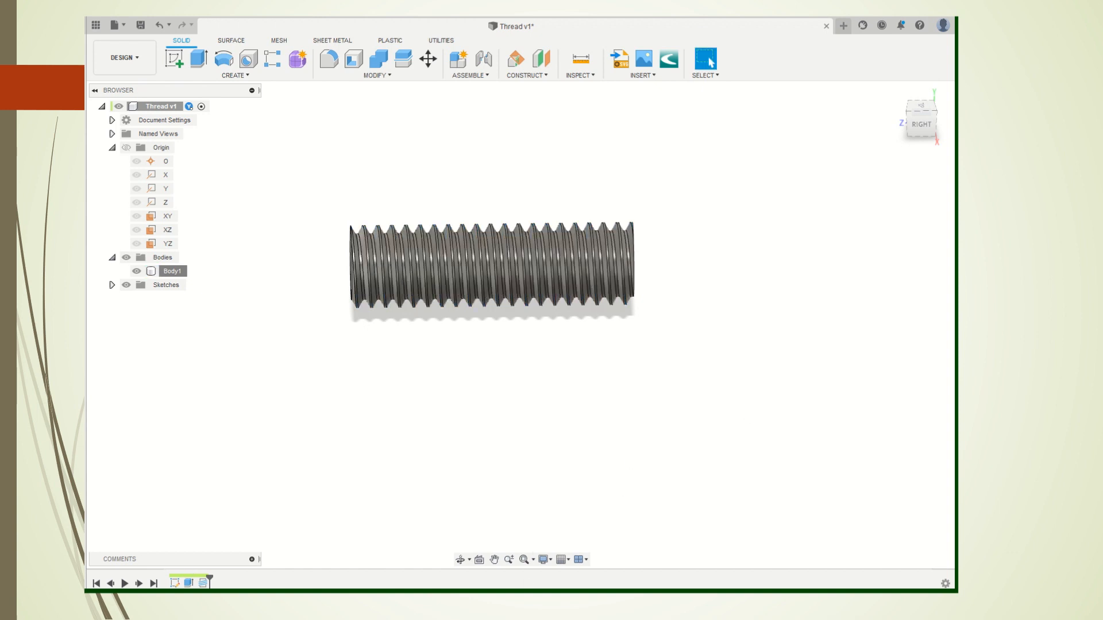
pyautogui.moveTo(933, 124); pyautogui.dragTo(927, 145)
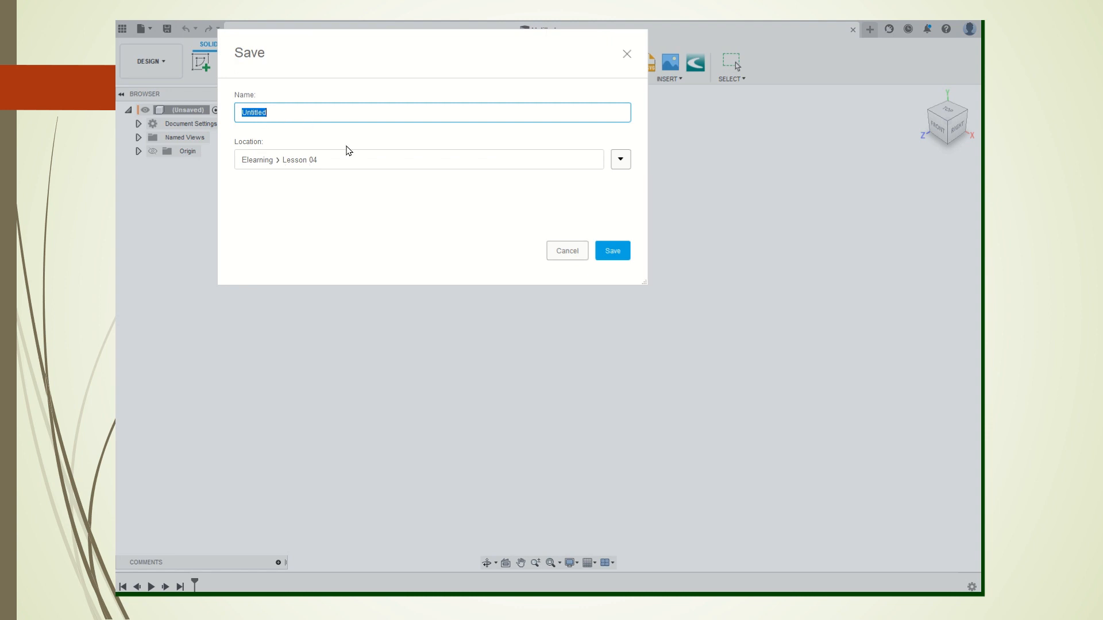
# - Save the new empty design as Shell in the Lesson 04 folder of the Elearning project
pyautogui.write('Shell')
pyautogui.click(613, 251)
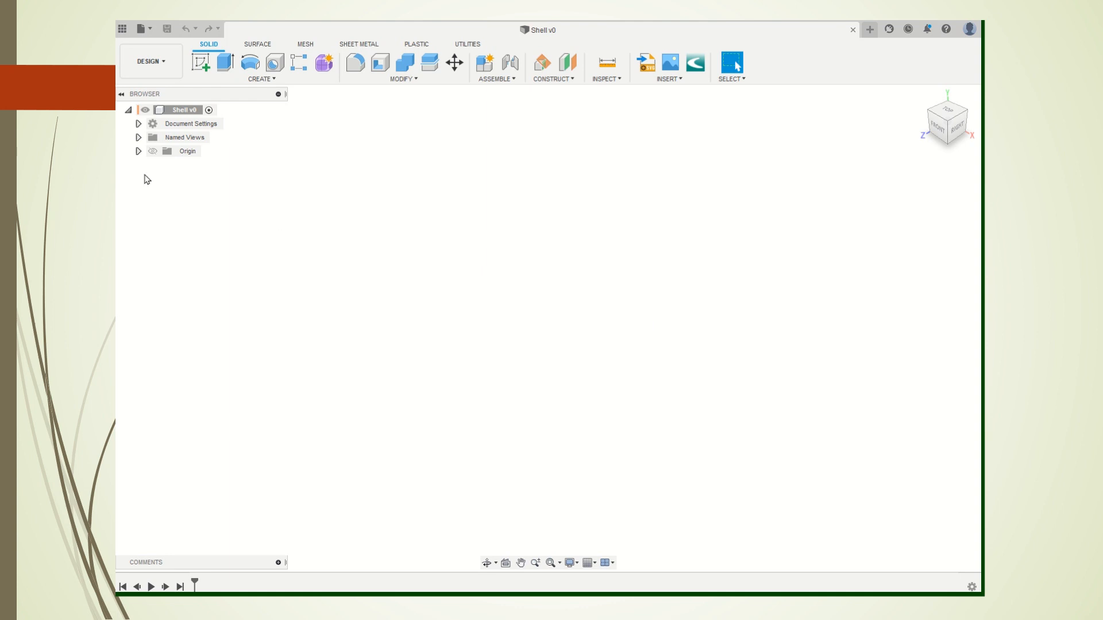
# - Show the origin geometry and start a new sketch on the YZ plane
pyautogui.click(153, 151)
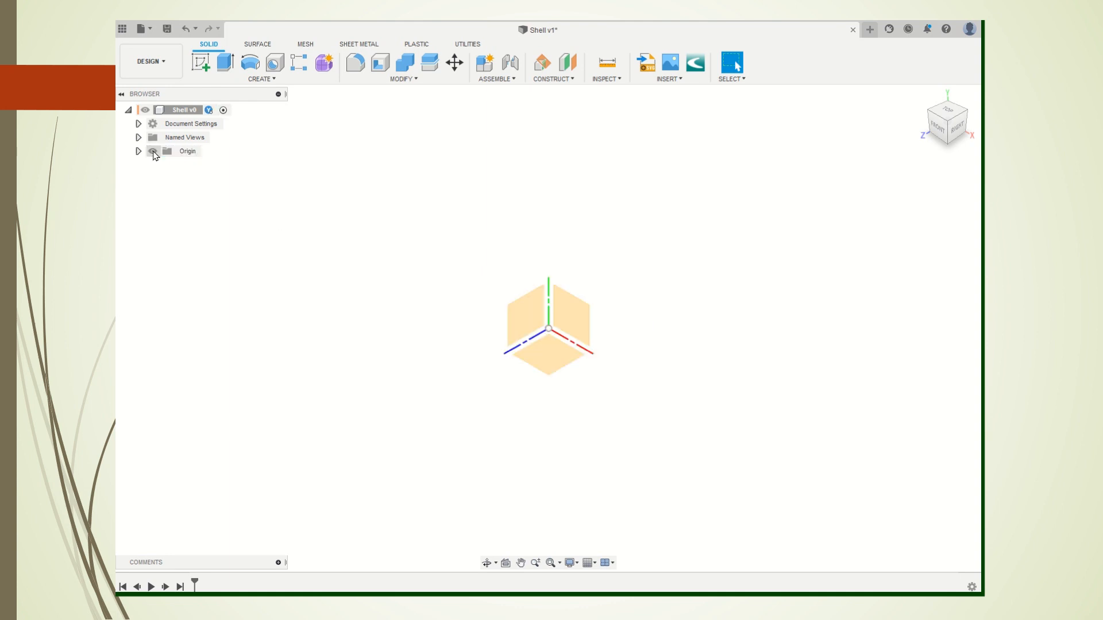
pyautogui.click(138, 152)
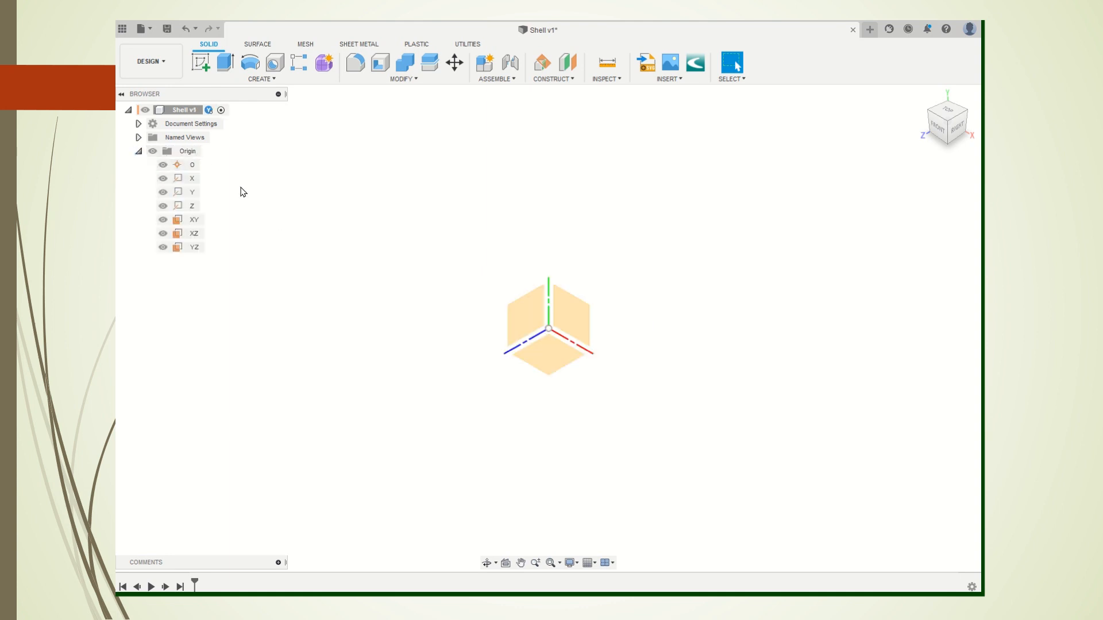
pyautogui.click(523, 323)
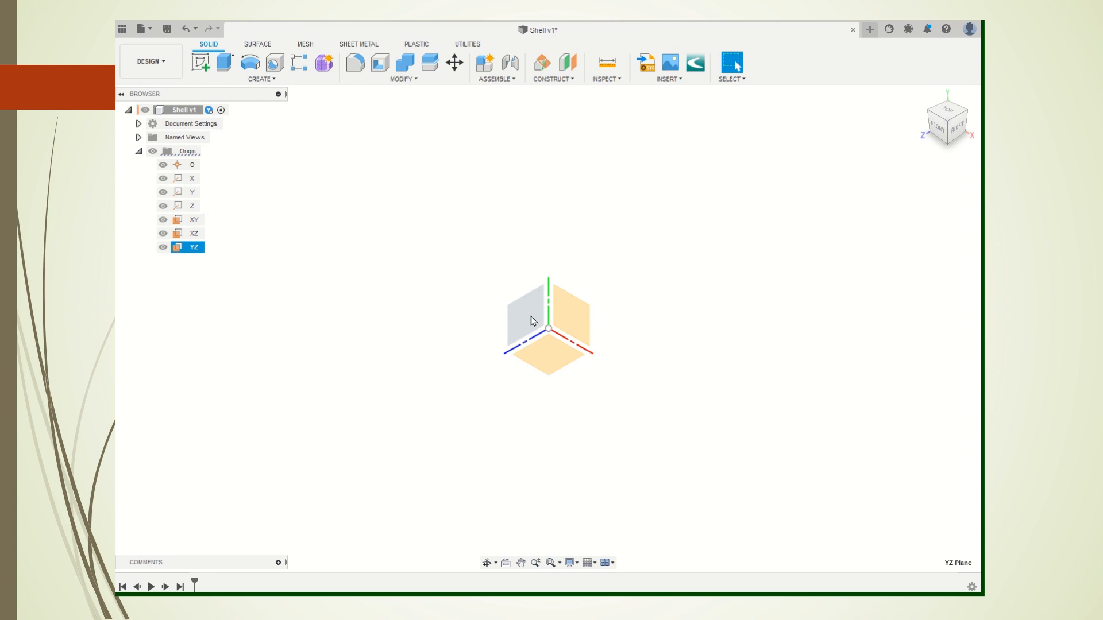
pyautogui.click(204, 67)
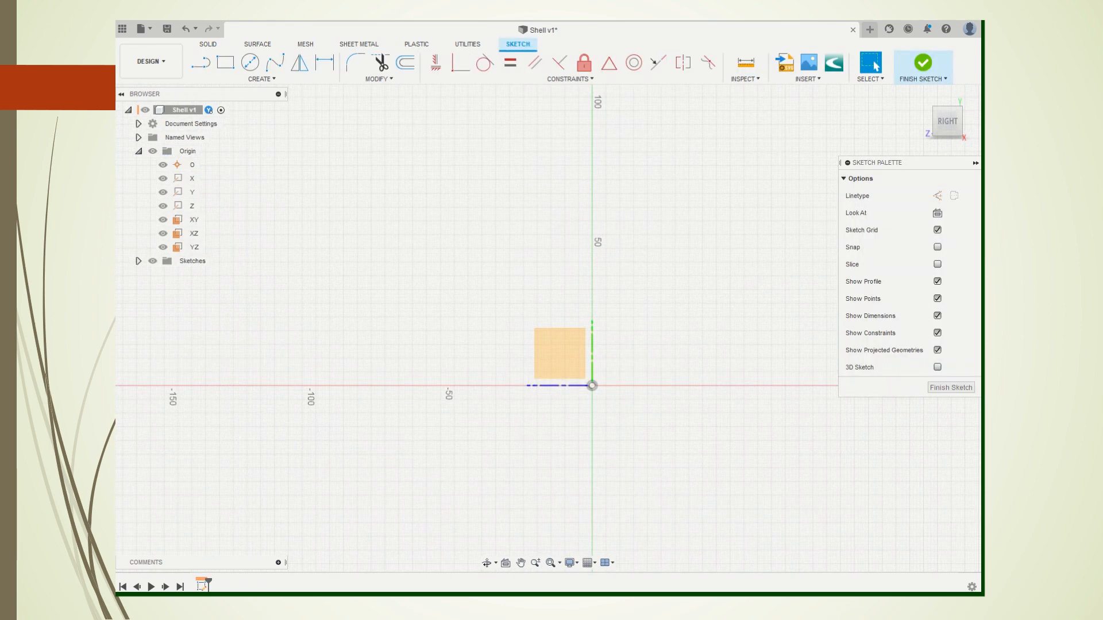
# - Draw a rectangle 40 mm wide and 28 mm high with one corner at the origin, and finish the sketch
pyautogui.click(225, 68)
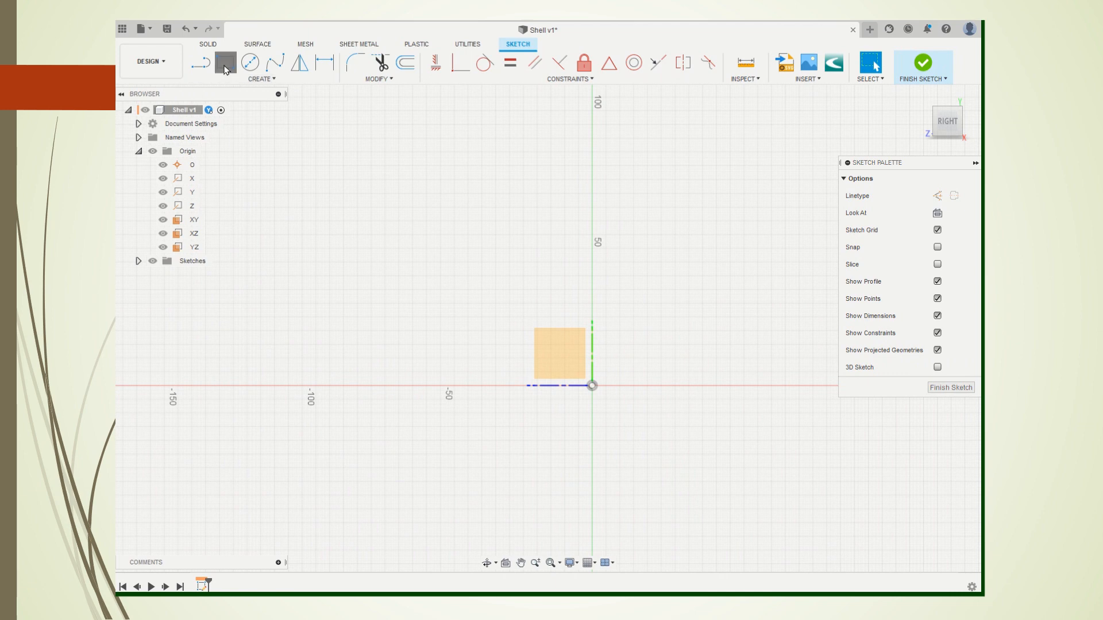
pyautogui.click(593, 385)
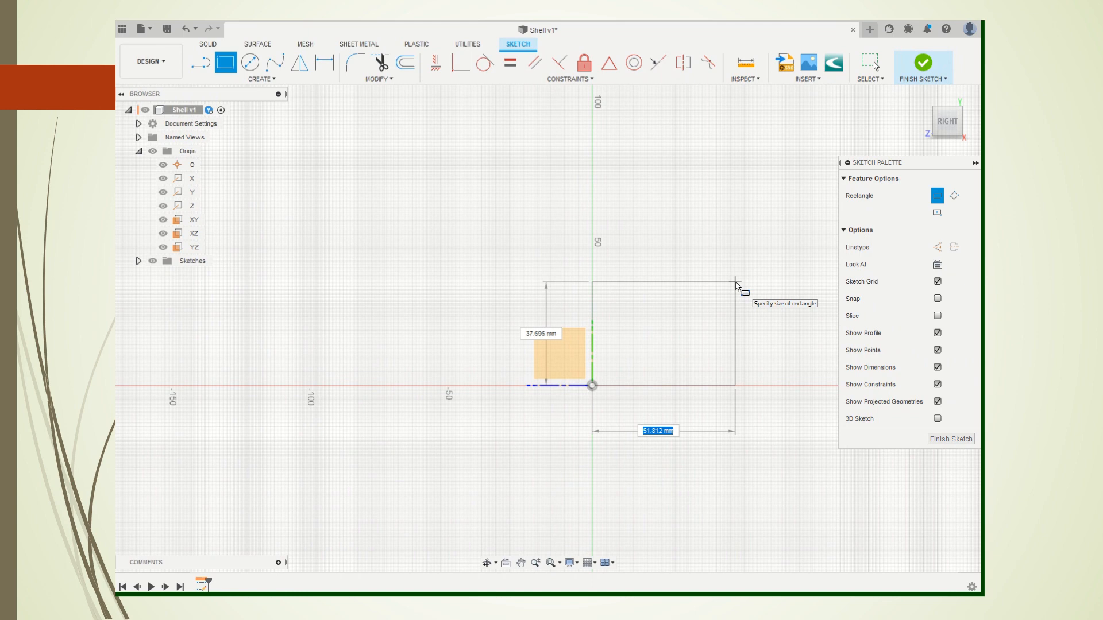
pyautogui.write('40')
pyautogui.press('Tab')
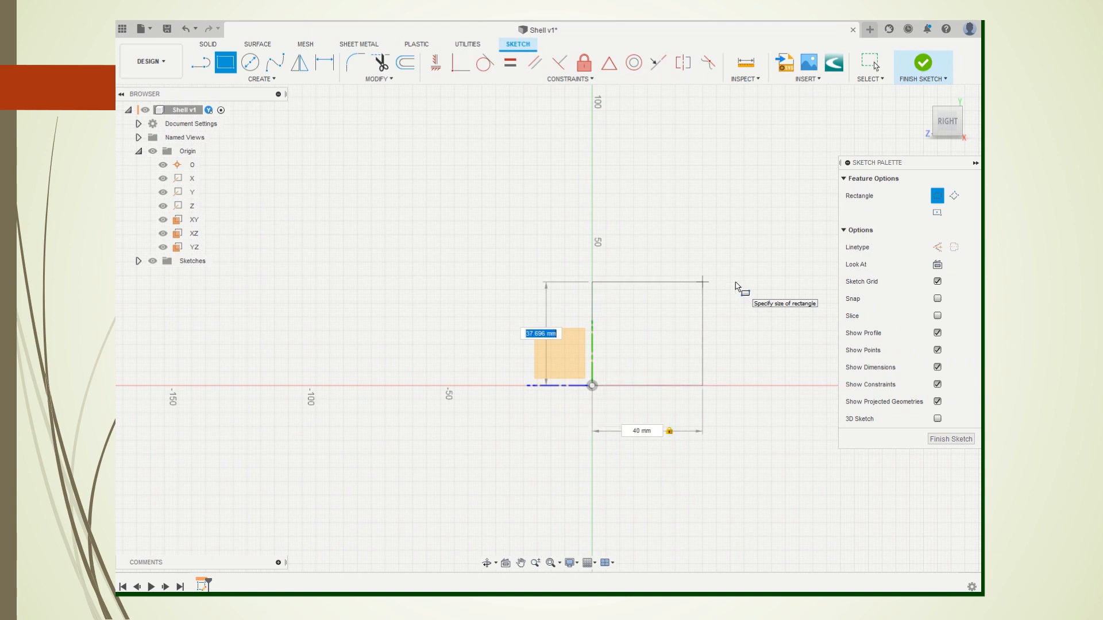
pyautogui.write('28')
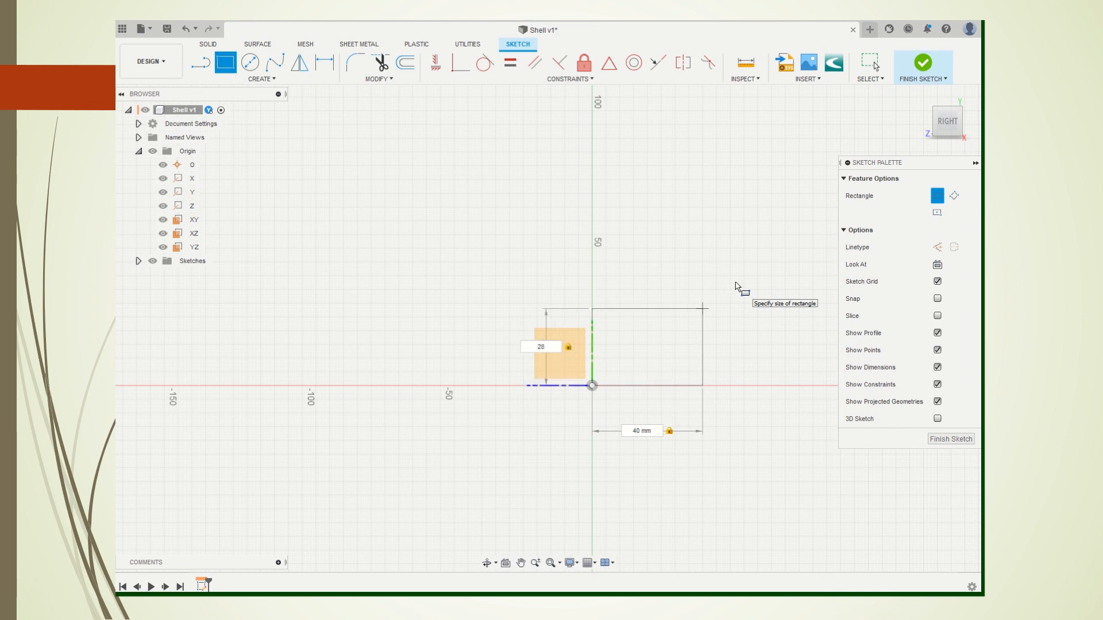
pyautogui.press('Return')
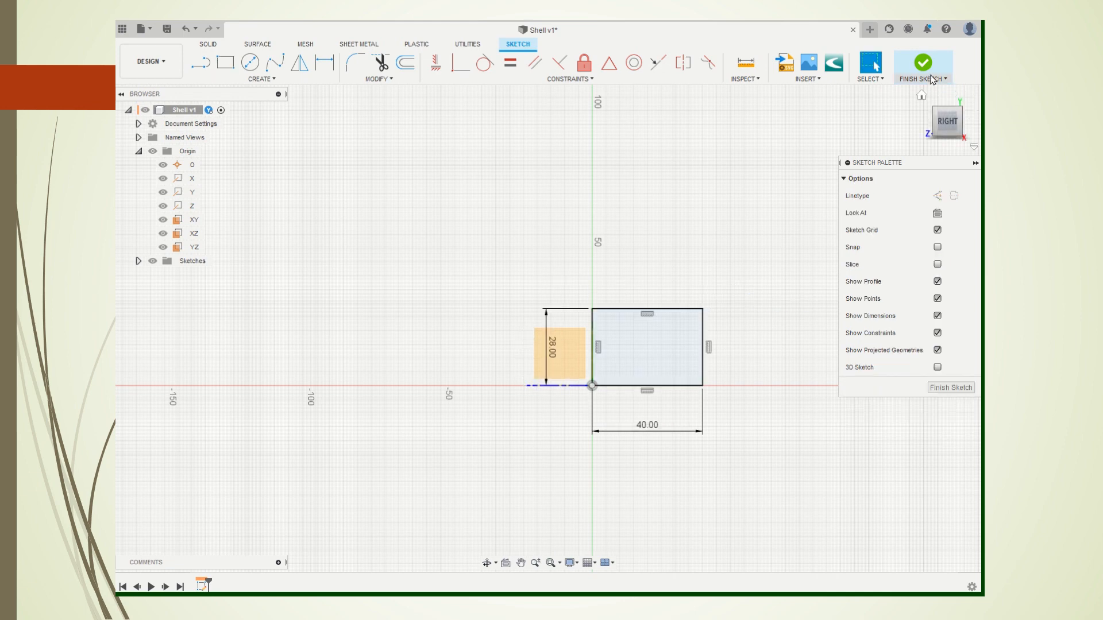
pyautogui.click(521, 562)
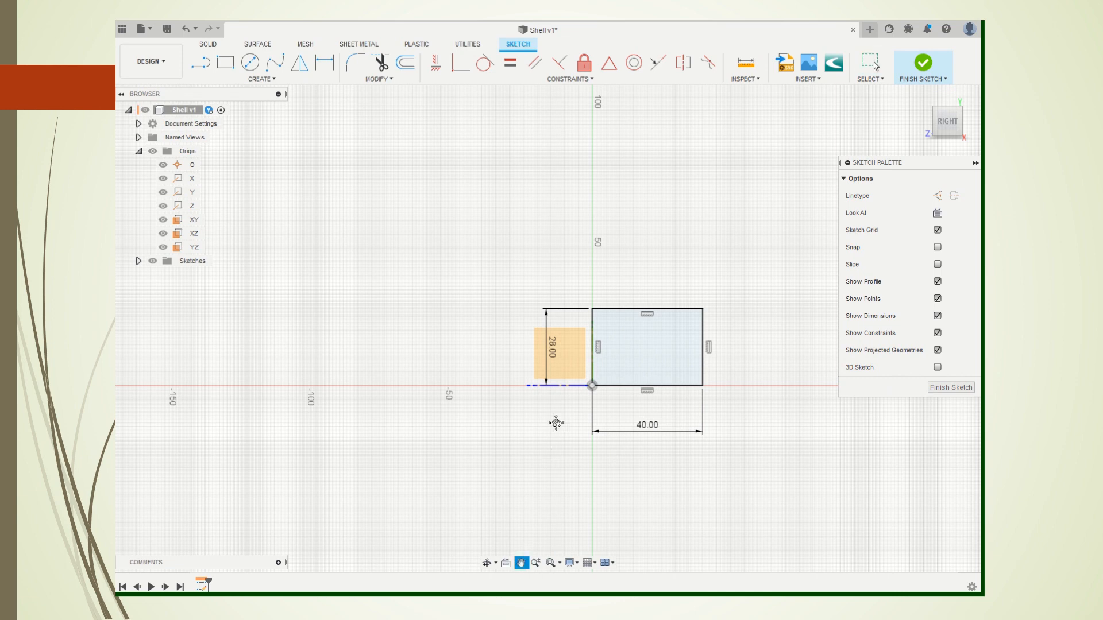
pyautogui.moveTo(556, 421); pyautogui.dragTo(334, 391)
pyautogui.click(923, 64)
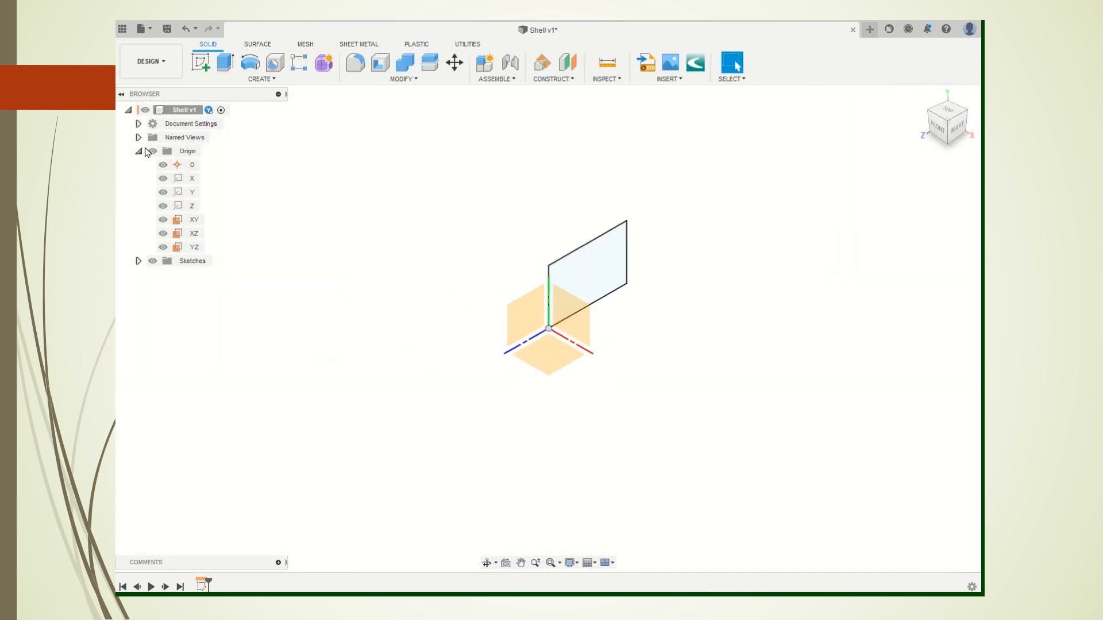
# - Hide the origin geometry and extrude the rectangle 33 mm to one side as a new body
pyautogui.click(152, 151)
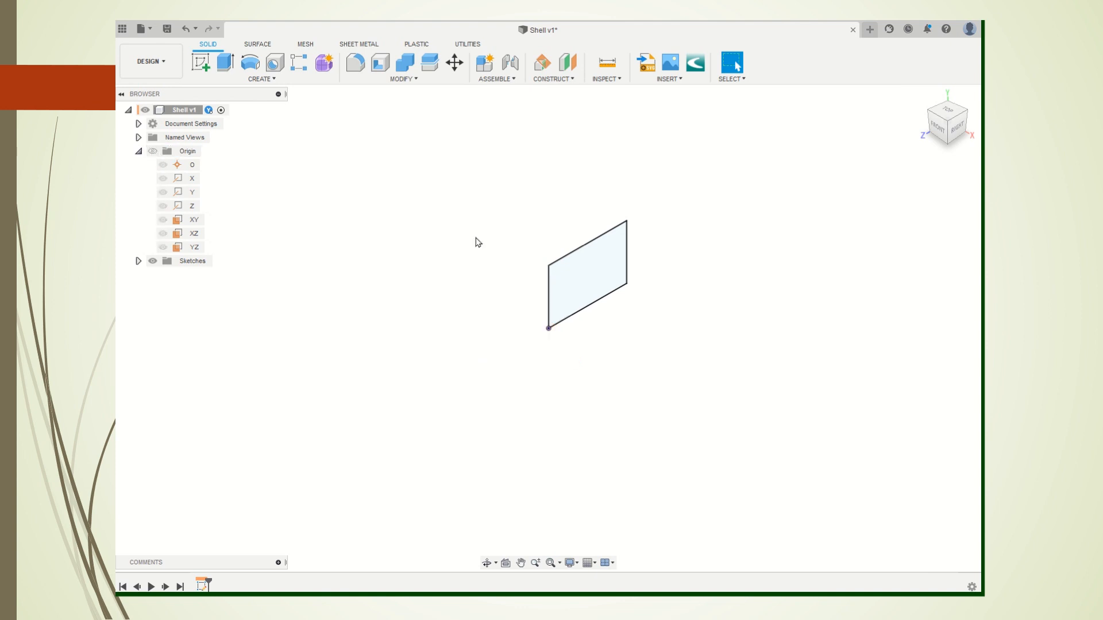
pyautogui.click(596, 281)
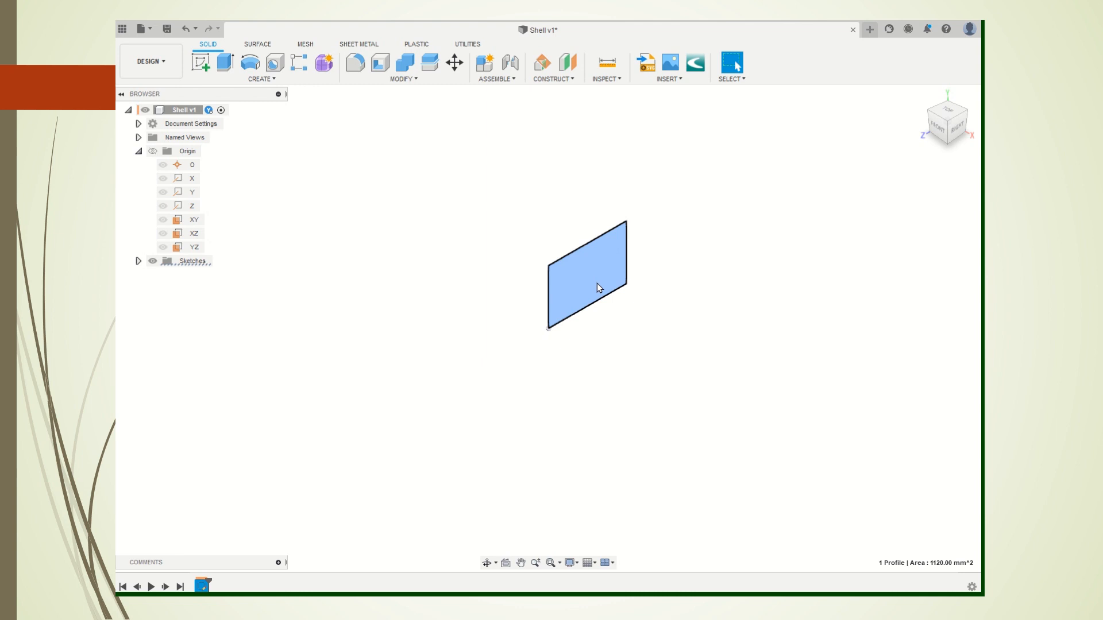
pyautogui.click(225, 62)
pyautogui.moveTo(610, 286); pyautogui.dragTo(642, 305)
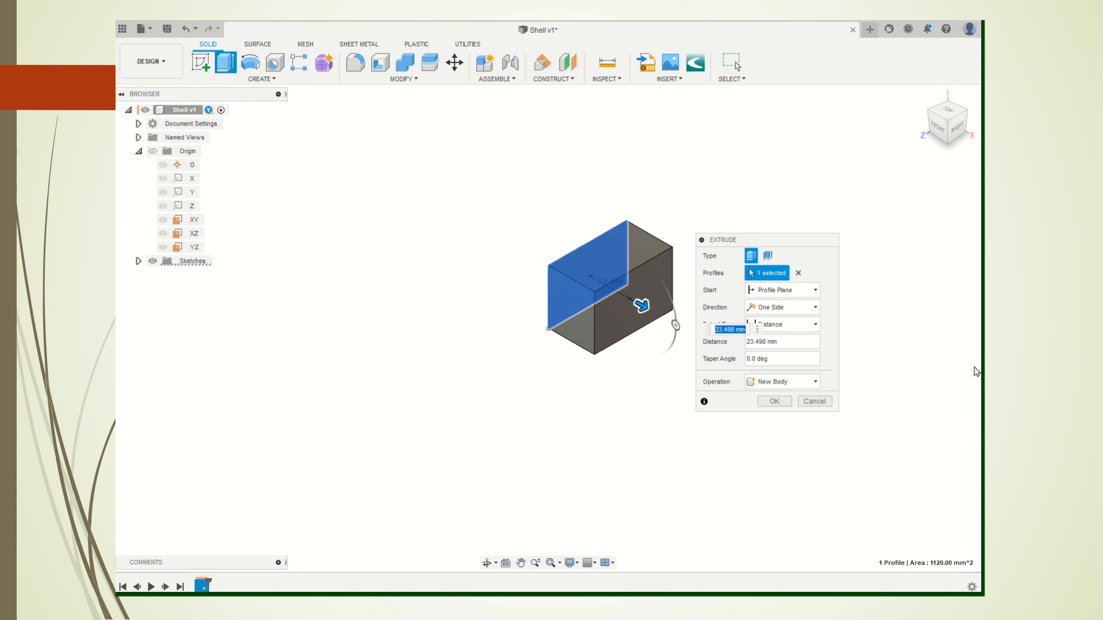
pyautogui.write('33')
pyautogui.press('Return')
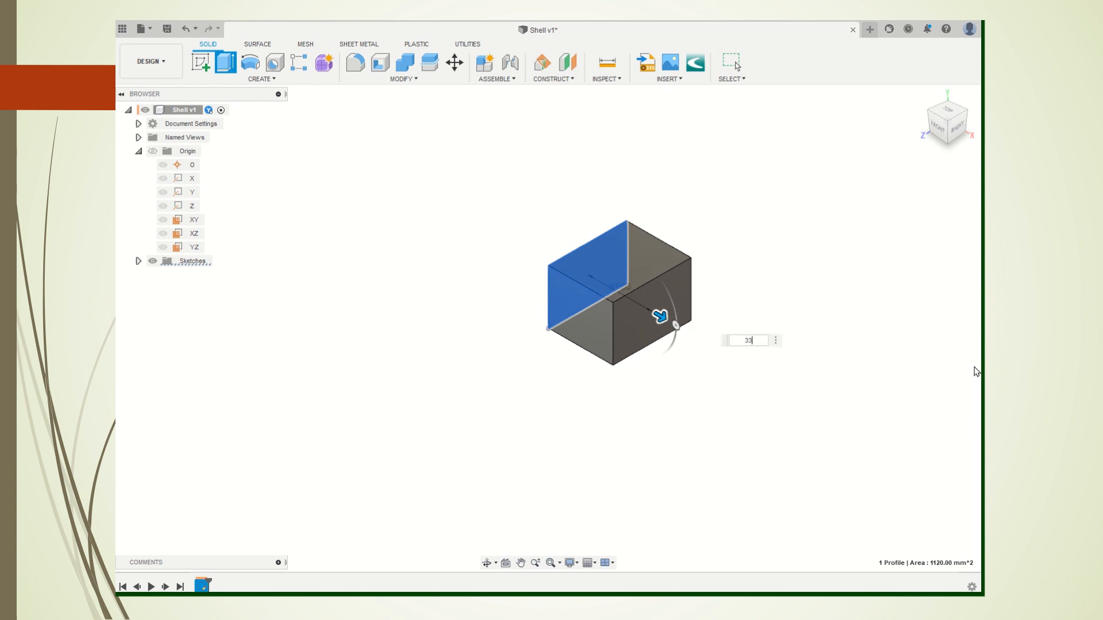
pyautogui.scroll(4, 625, 328)
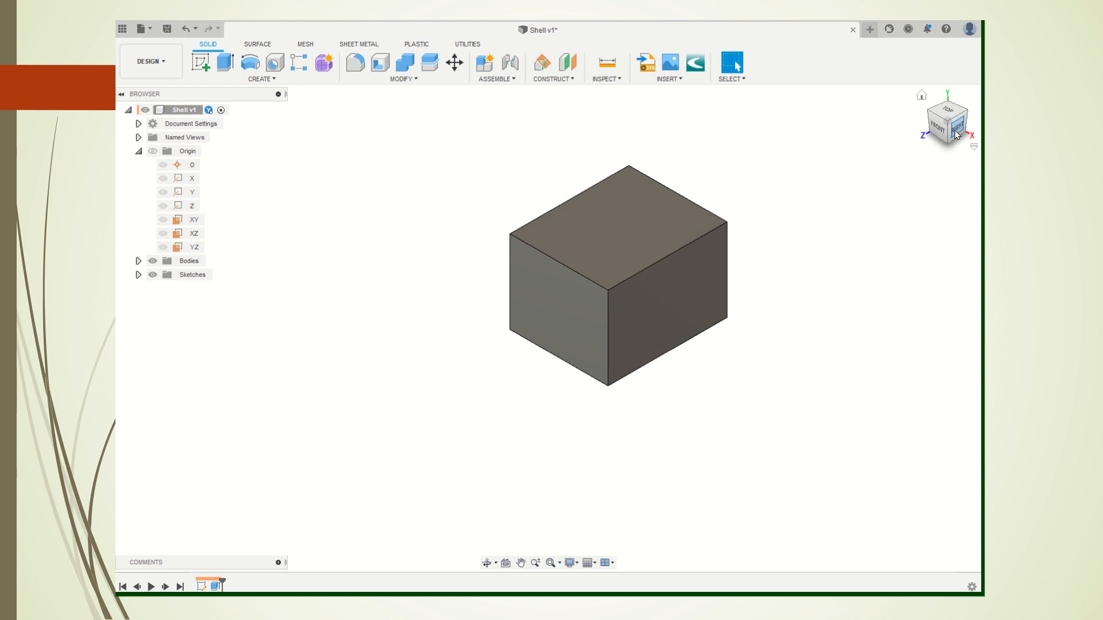
# - Shell the block with a 3 mm inside thickness, leaving the right face open
pyautogui.moveTo(955, 118)
pyautogui.mouseDown()
pyautogui.moveTo(931, 130)
pyautogui.moveTo(954, 118)
pyautogui.moveTo(960, 130)
pyautogui.mouseUp()
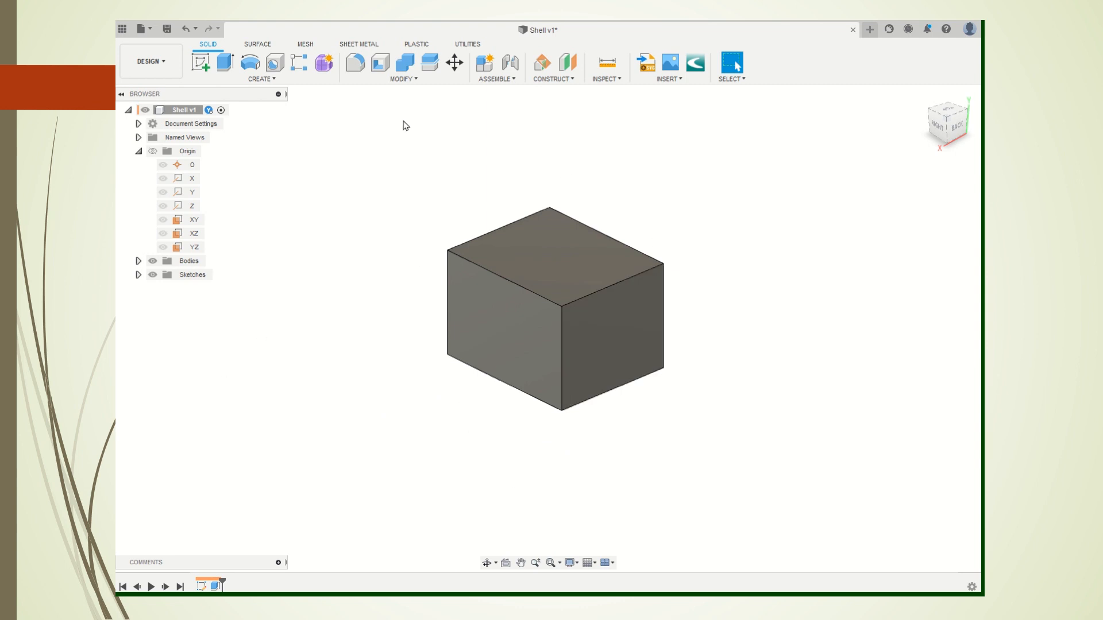
pyautogui.click(402, 81)
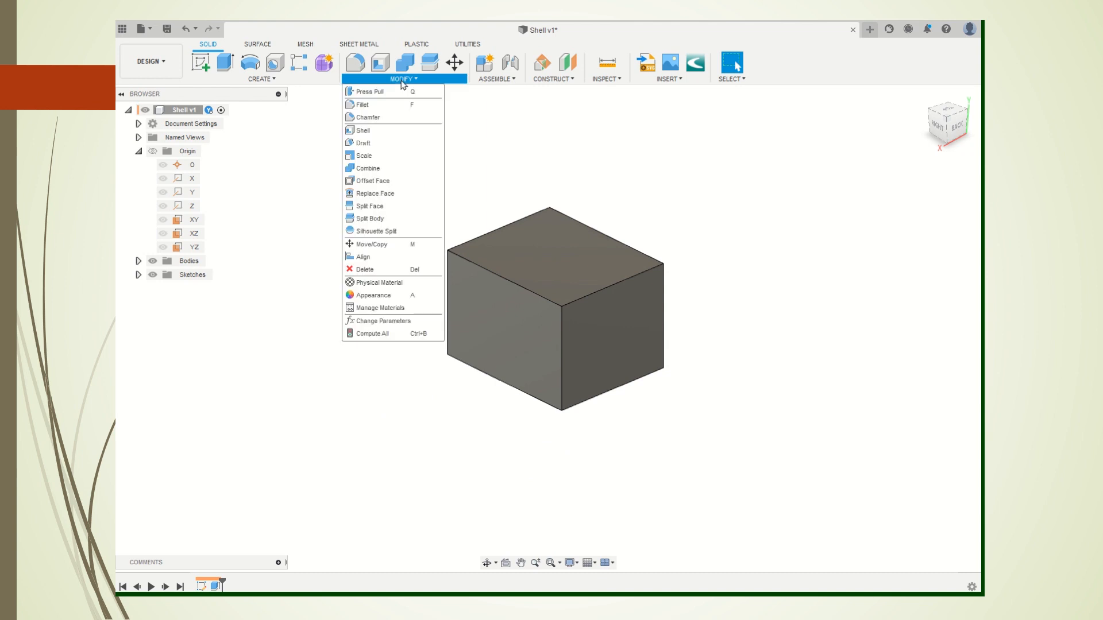
pyautogui.click(363, 131)
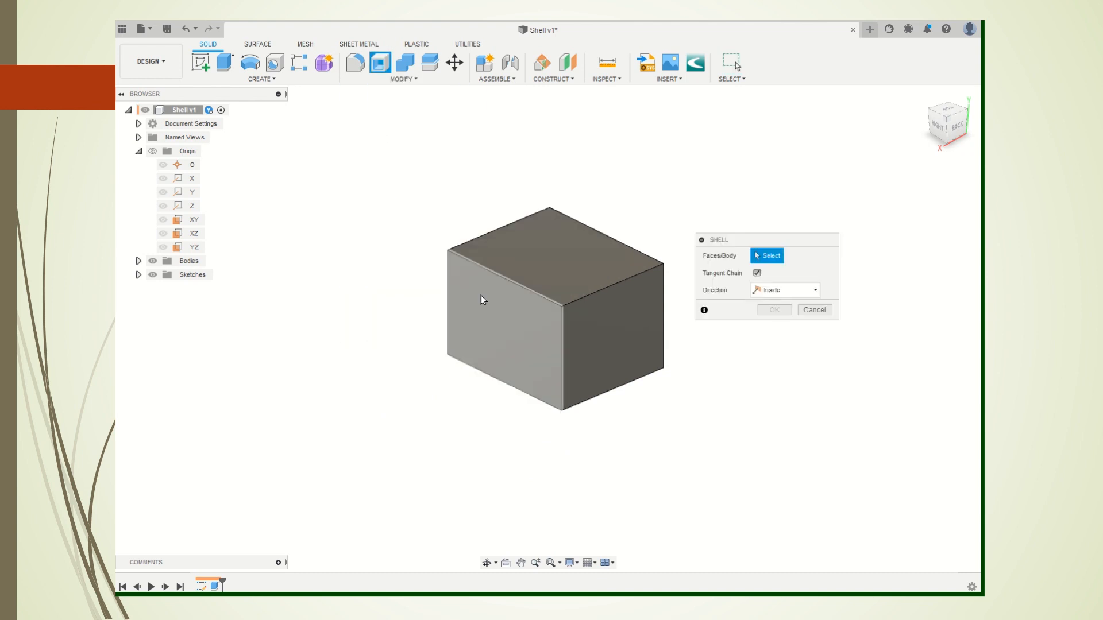
pyautogui.click(502, 332)
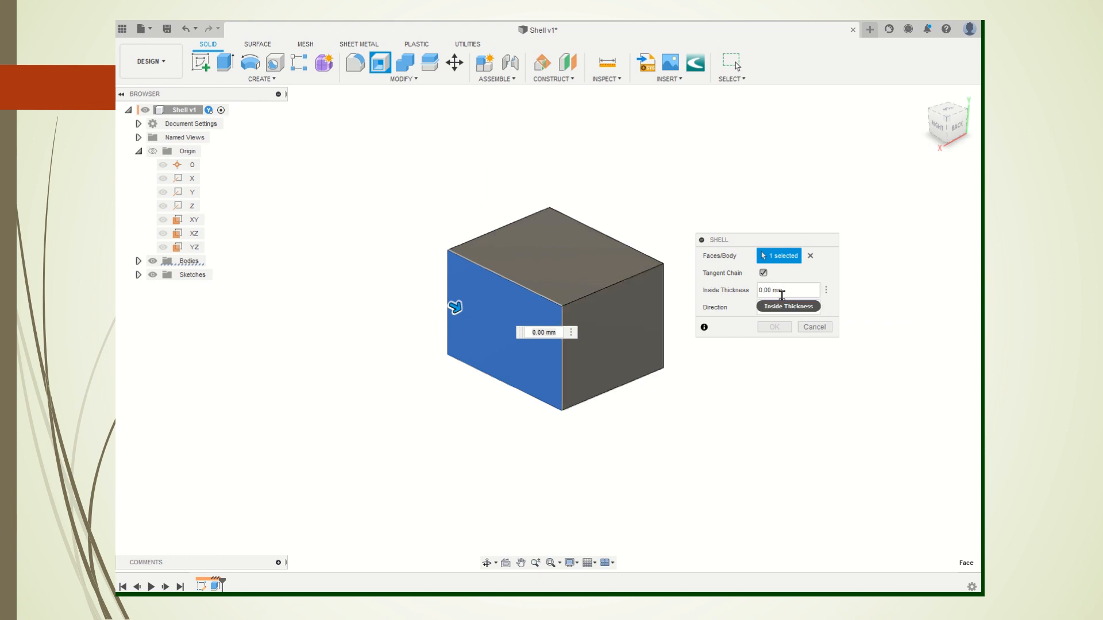
pyautogui.click(556, 329)
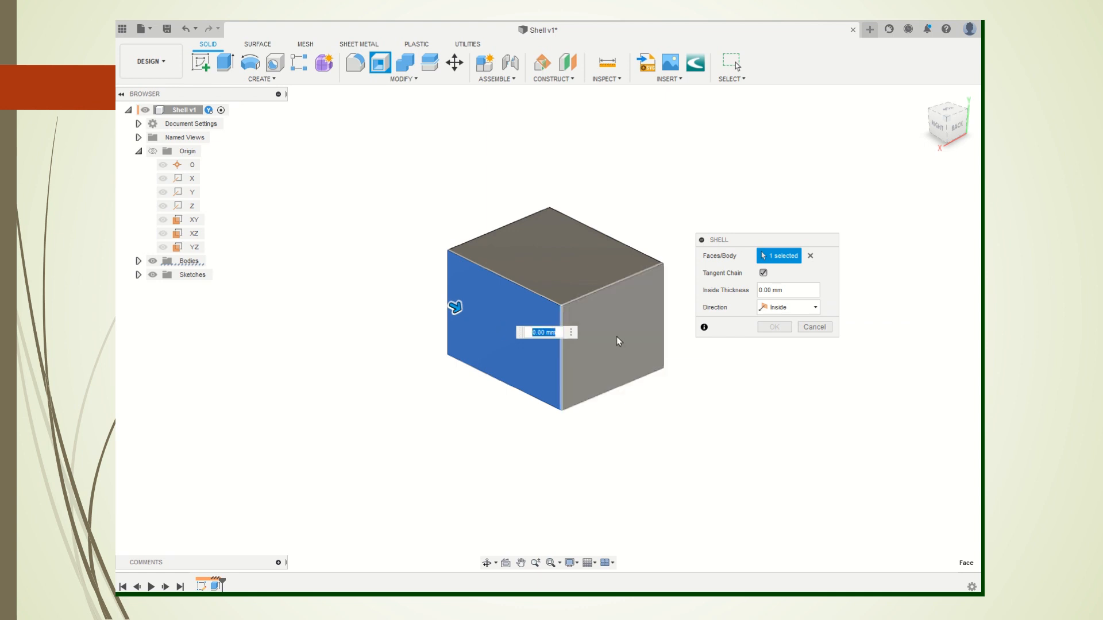
pyautogui.write('3')
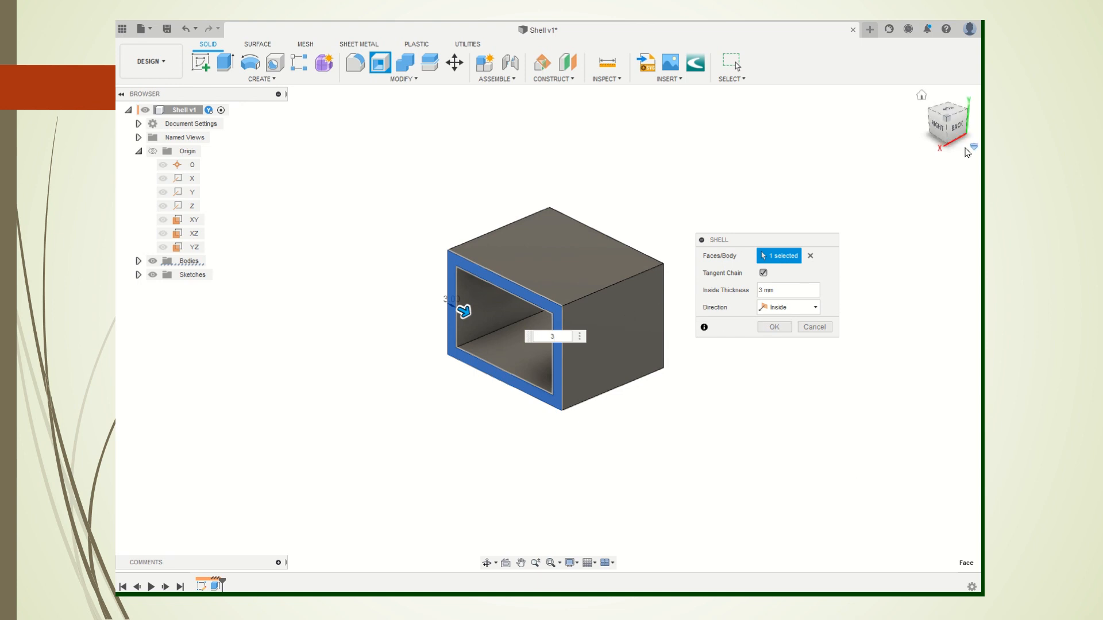
pyautogui.moveTo(946, 127)
pyautogui.mouseDown()
pyautogui.moveTo(966, 108)
pyautogui.moveTo(952, 129)
pyautogui.mouseUp()
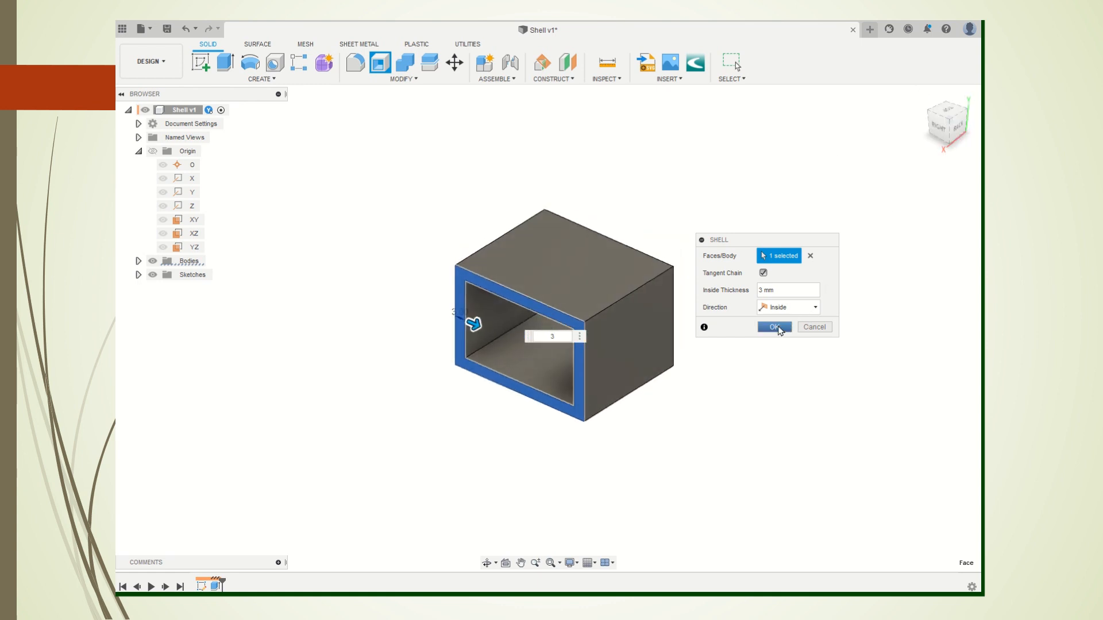
pyautogui.click(778, 327)
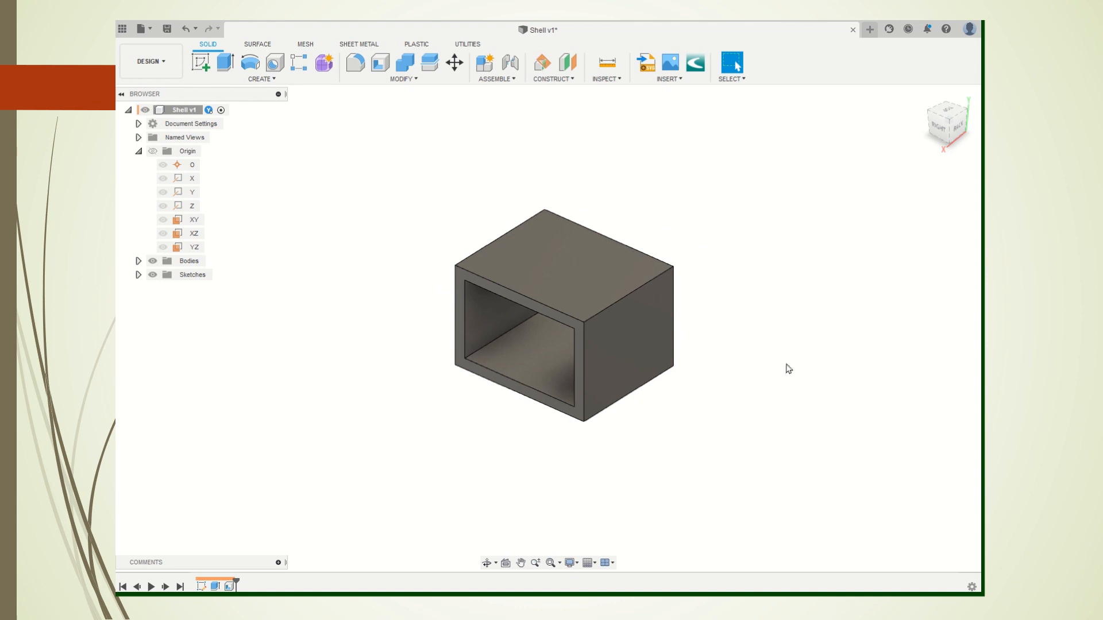
pyautogui.moveTo(942, 133); pyautogui.dragTo(942, 122)
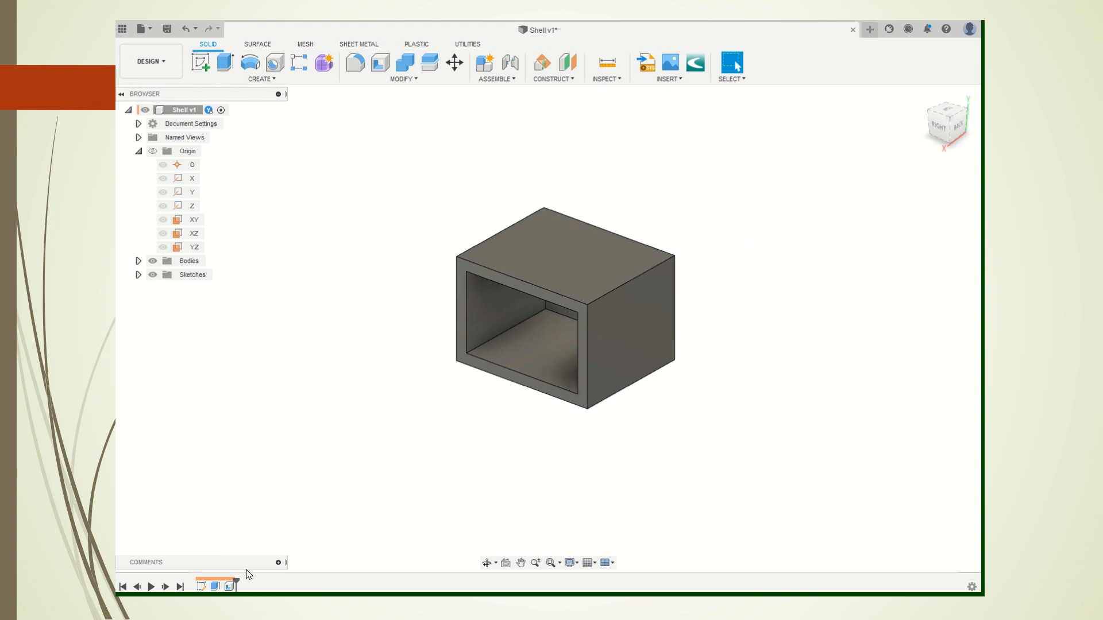
# - Show the rectangle sketch with the history rolled back before the extrusion, and restore the history marker after the shell
pyautogui.moveTo(226, 581); pyautogui.dragTo(210, 583)
pyautogui.click(213, 586)
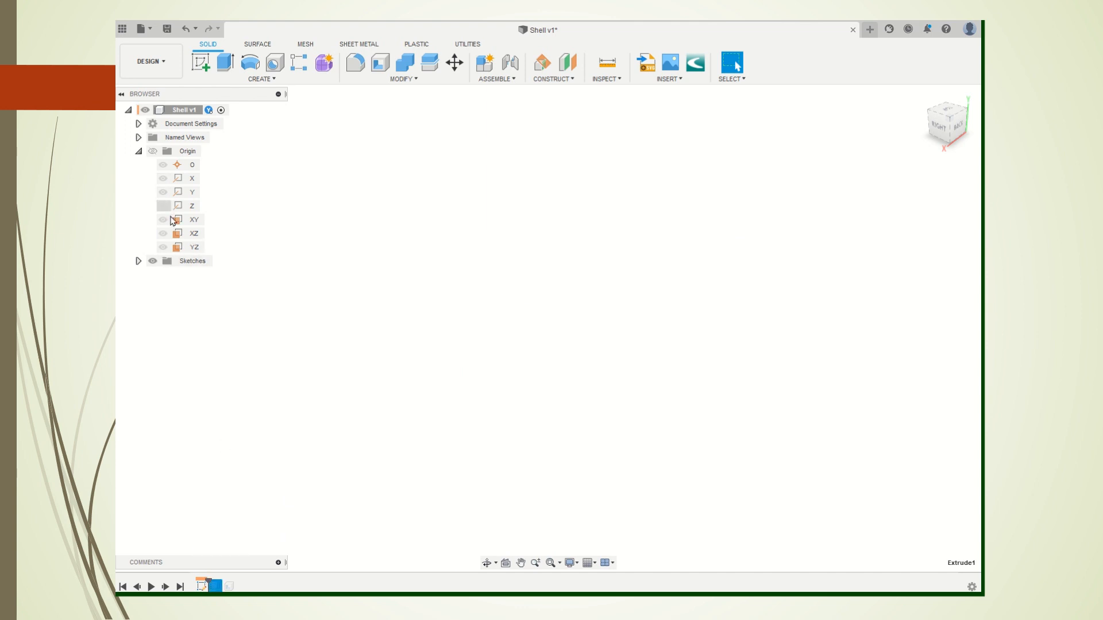
pyautogui.click(139, 261)
pyautogui.click(163, 275)
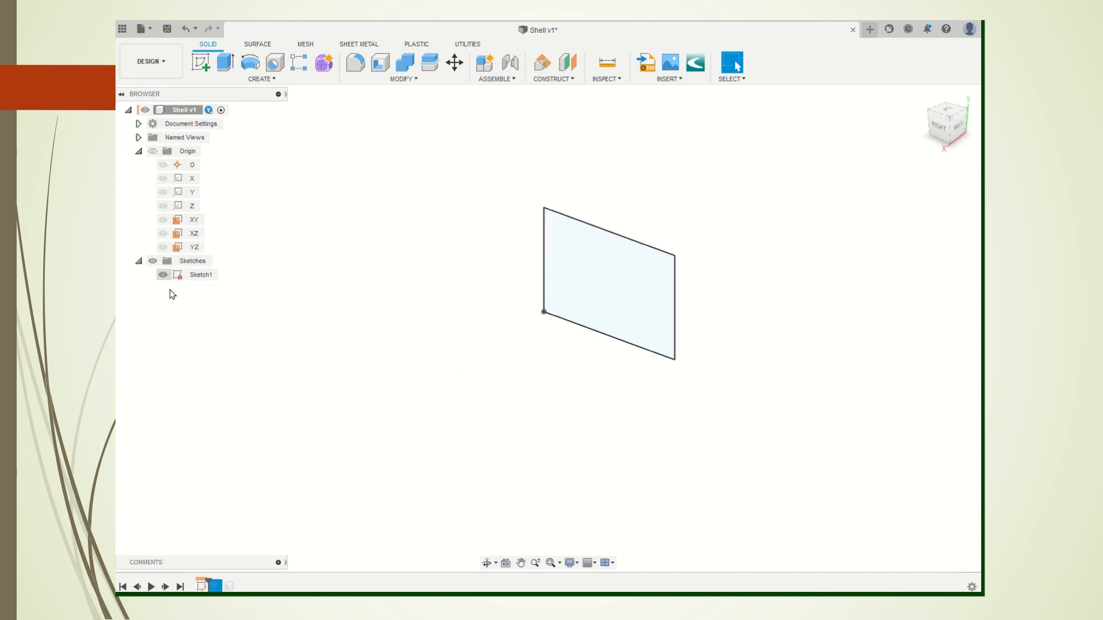
pyautogui.click(228, 587)
pyautogui.moveTo(209, 580); pyautogui.dragTo(239, 582)
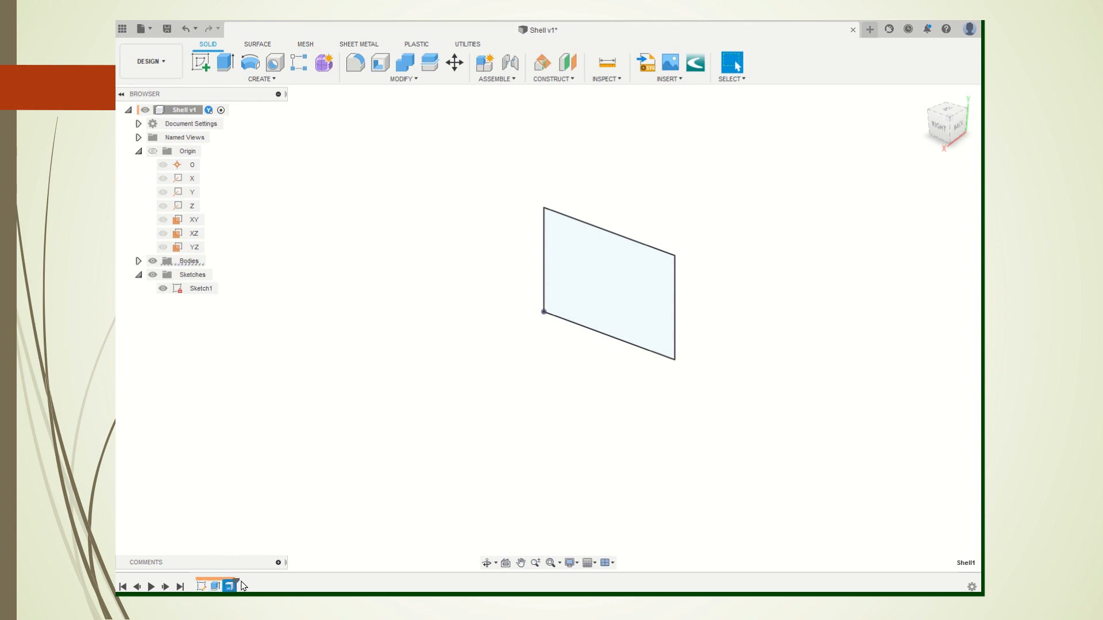
# - Open the block's extrusion feature to review its settings and leave it without changes
pyautogui.click(216, 586)
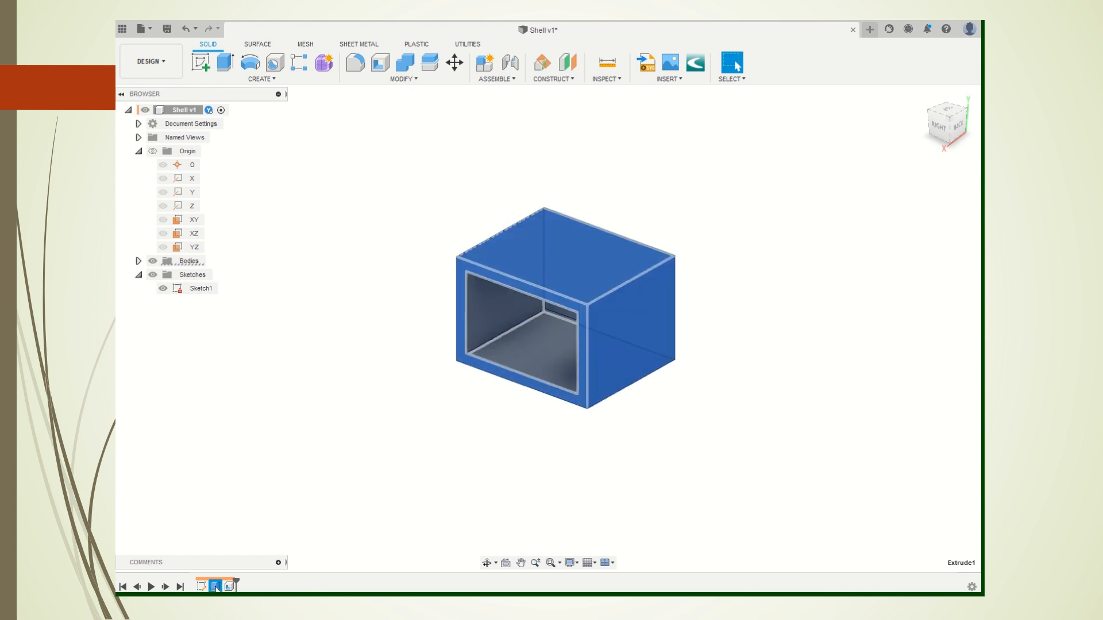
pyautogui.doubleClick(216, 587)
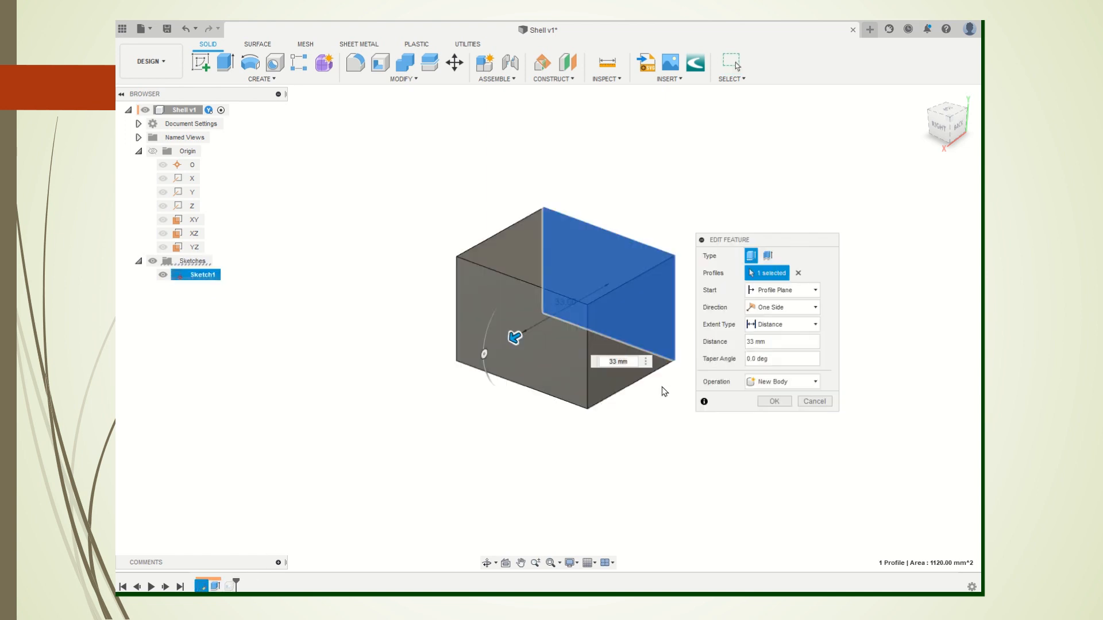
pyautogui.click(814, 402)
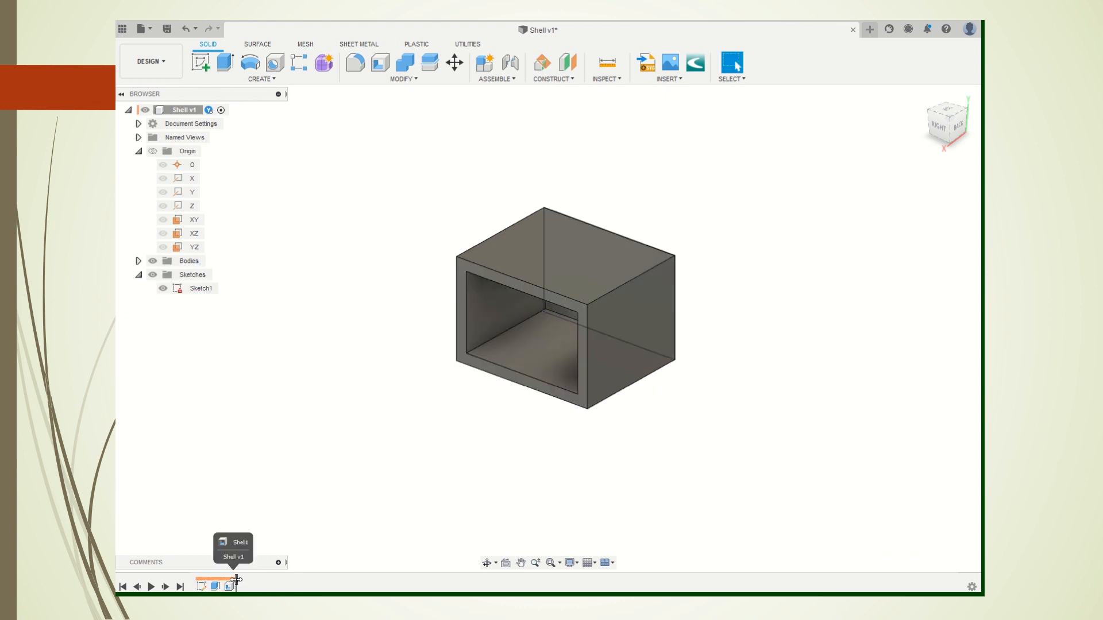
# - Roll the design history back to just before the shell and hide the rectangle sketch
pyautogui.moveTo(218, 587); pyautogui.dragTo(219, 586)
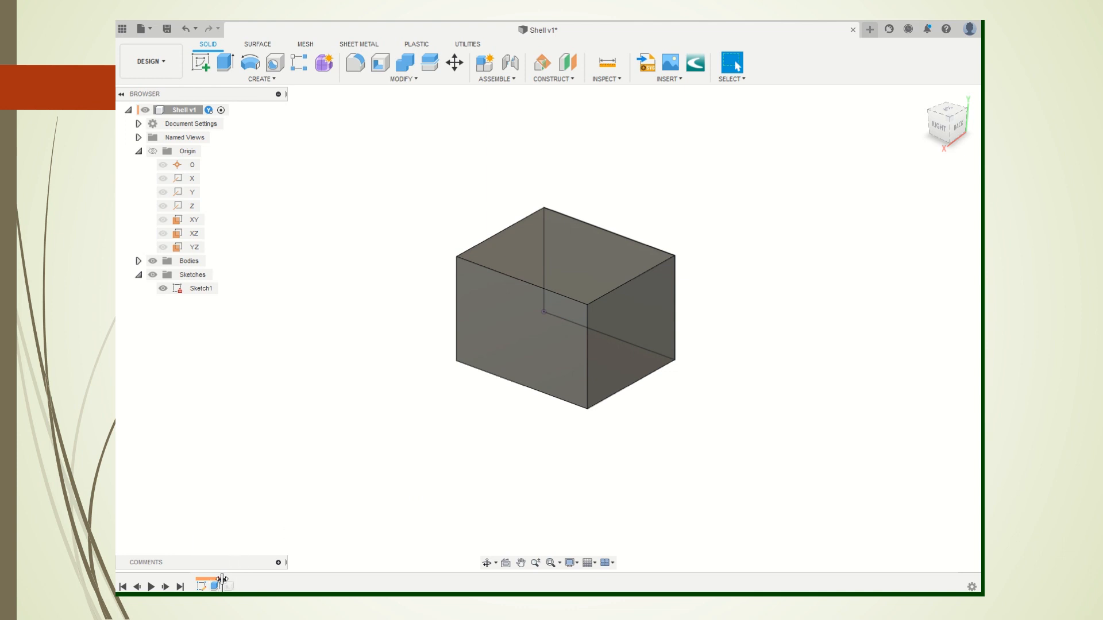
pyautogui.click(167, 290)
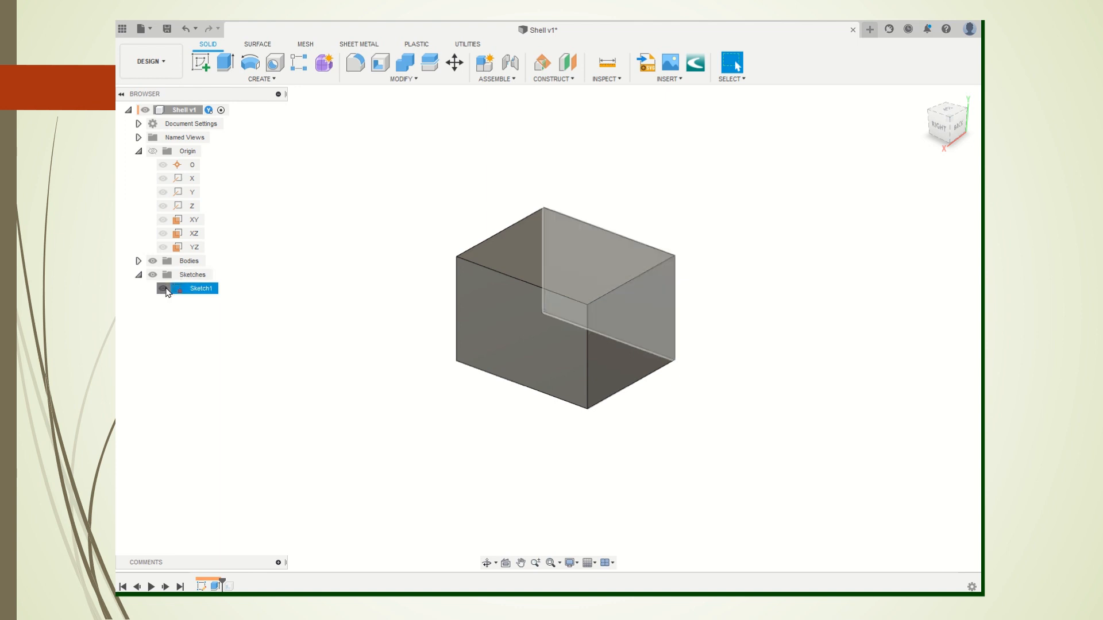
pyautogui.click(163, 288)
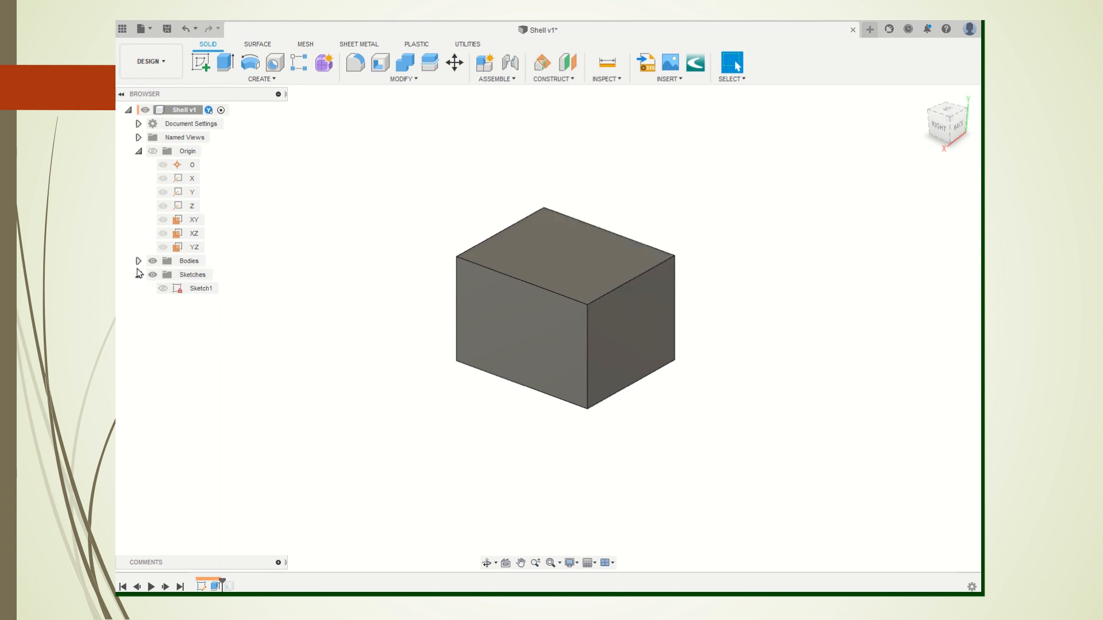
# - Examine the physical properties of the solid block body before the shell feature
pyautogui.click(139, 261)
pyautogui.rightClick(199, 277)
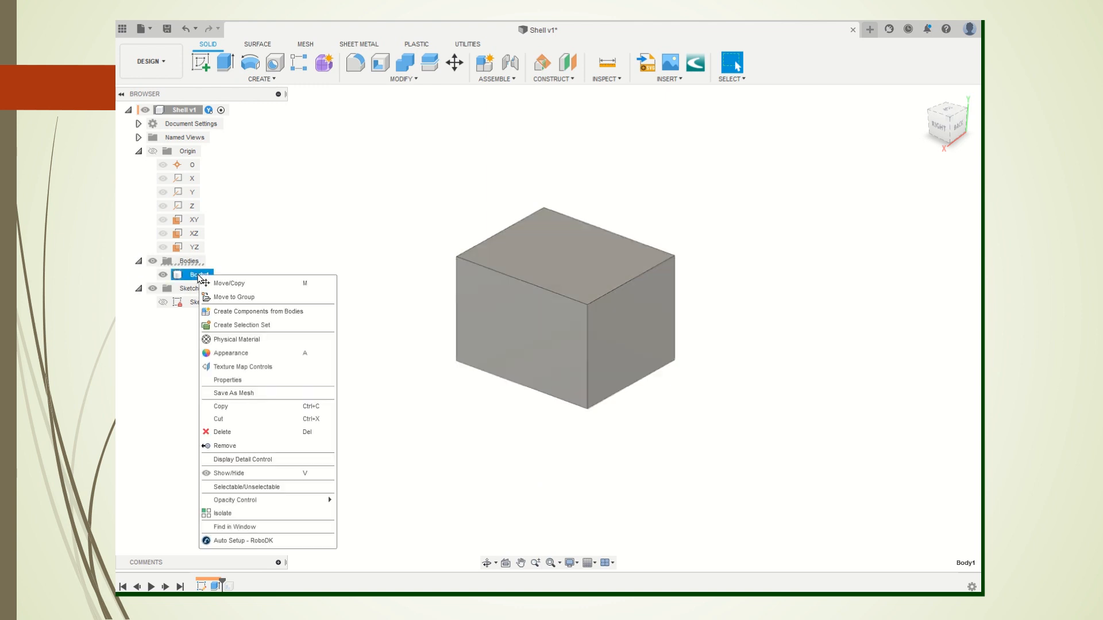
pyautogui.click(278, 384)
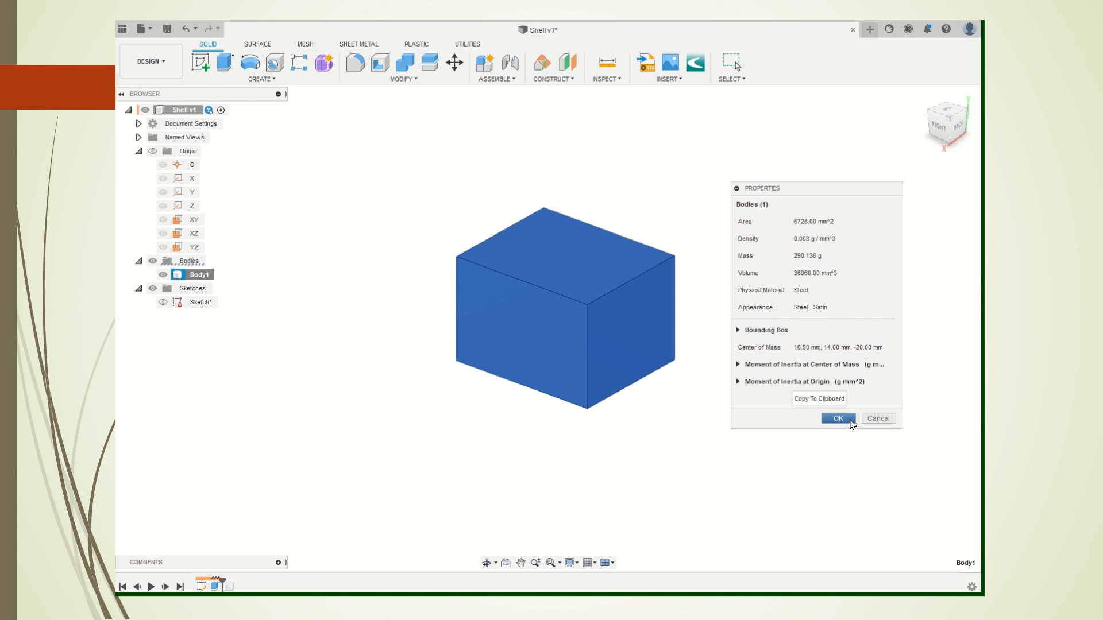
pyautogui.click(849, 422)
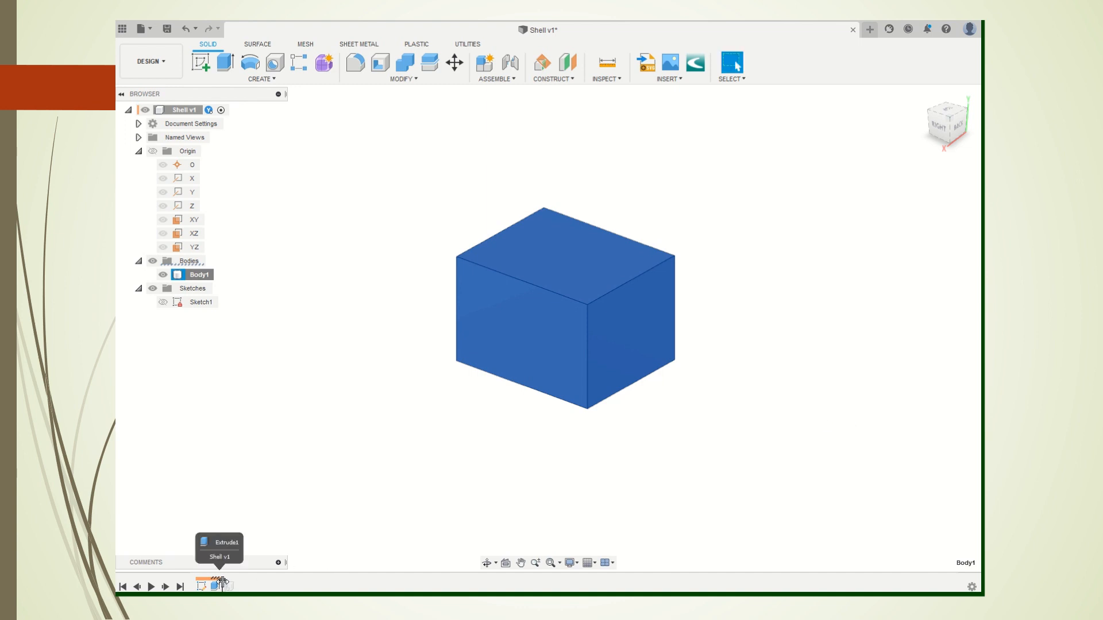
# - Restore the history marker after the shell and examine the hollowed body's physical properties
pyautogui.moveTo(222, 582); pyautogui.dragTo(236, 582)
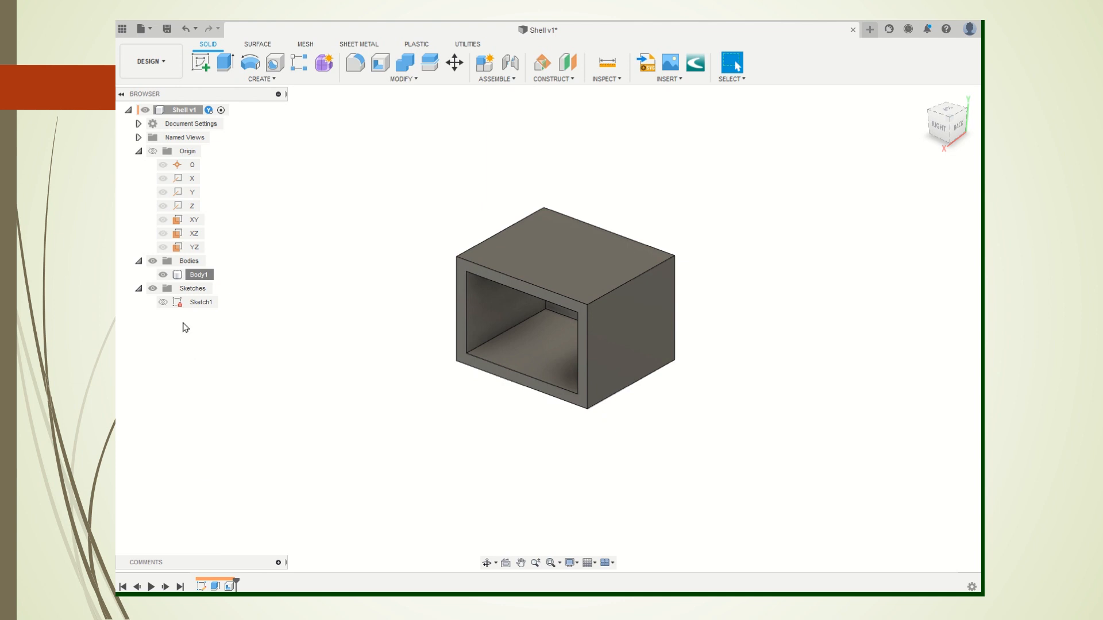
pyautogui.rightClick(197, 276)
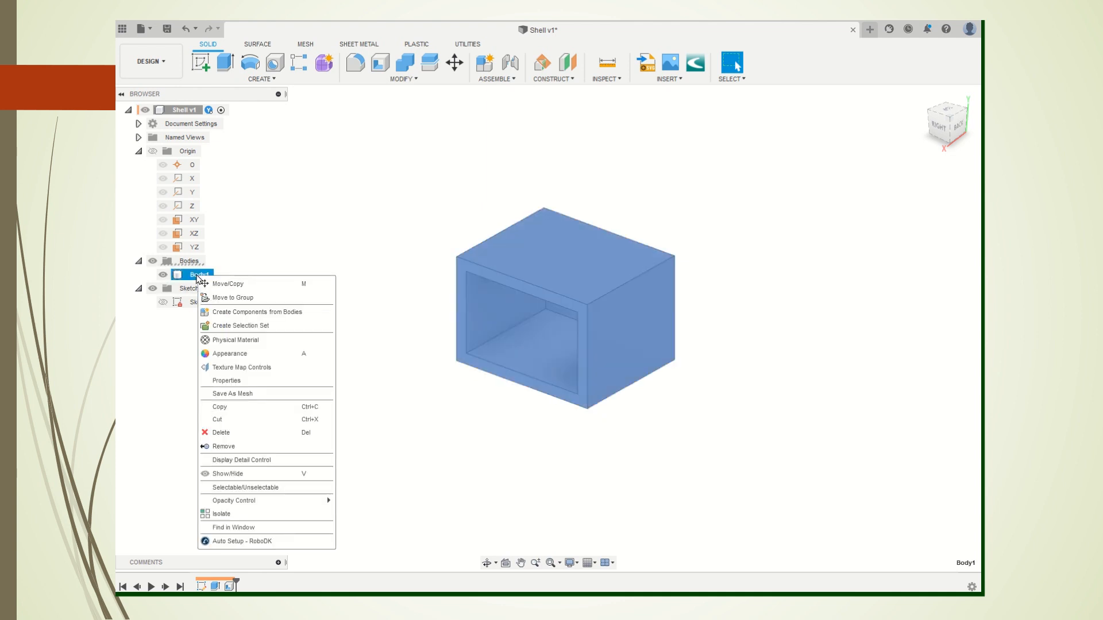
pyautogui.click(238, 382)
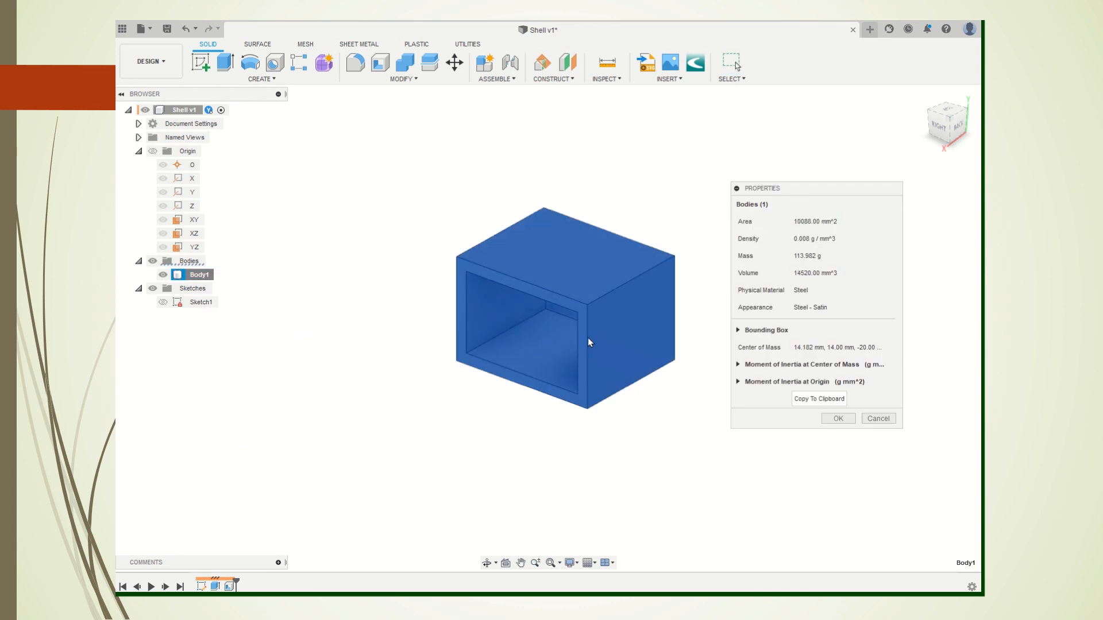
pyautogui.click(639, 464)
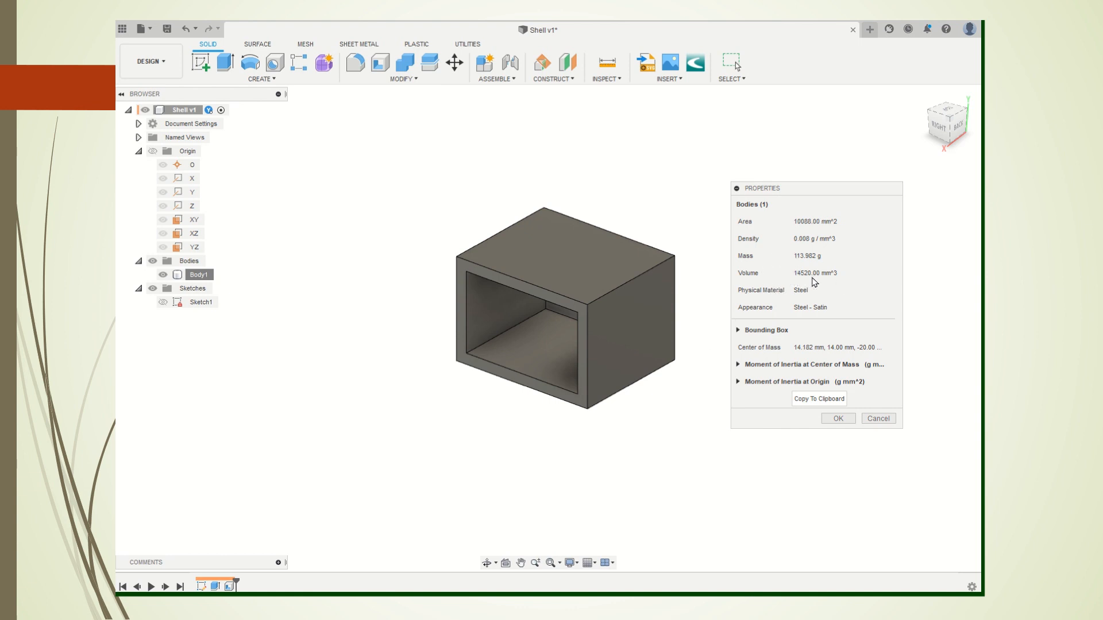
pyautogui.click(838, 420)
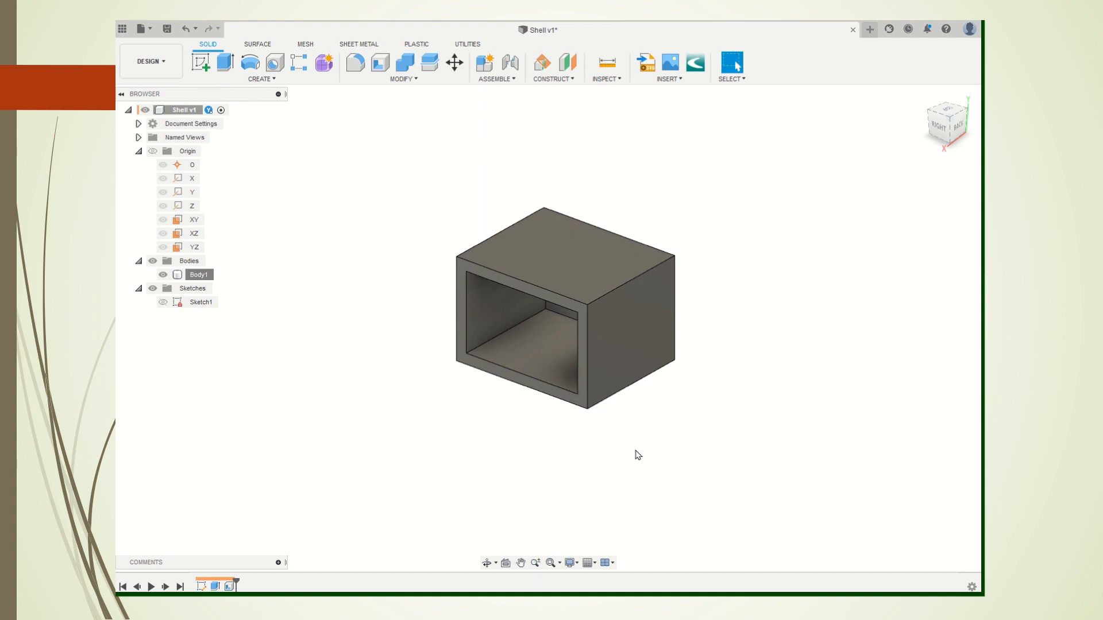
# - Roll the history back before the shell, recheck the solid body's properties, and return the marker after the shell
pyautogui.moveTo(235, 581); pyautogui.dragTo(221, 584)
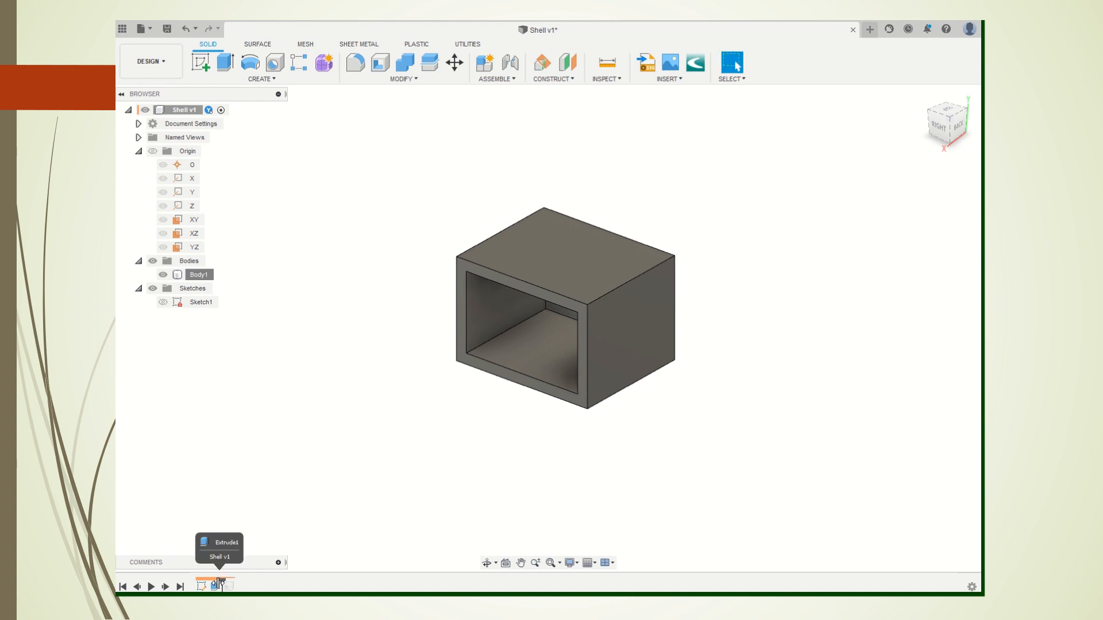
pyautogui.rightClick(205, 276)
pyautogui.click(266, 381)
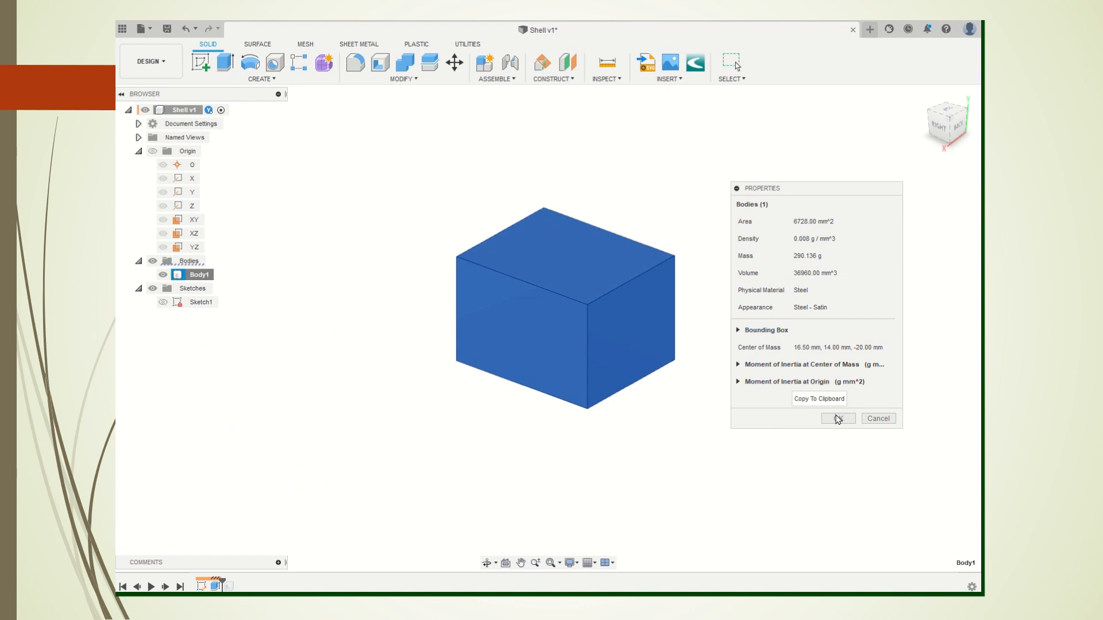
pyautogui.click(839, 418)
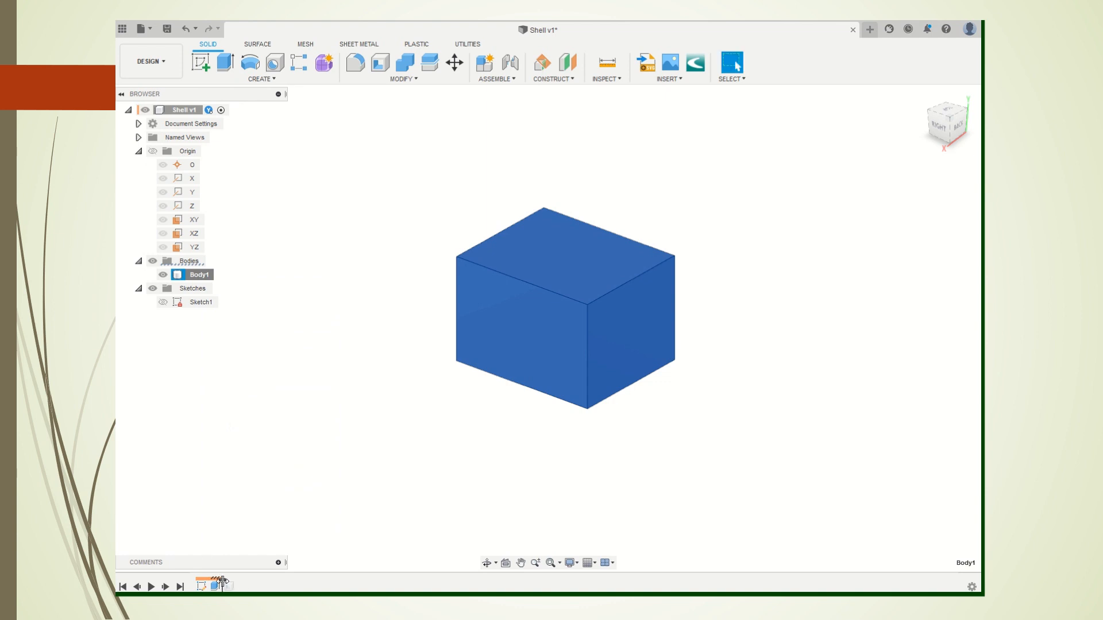
pyautogui.moveTo(239, 578); pyautogui.dragTo(240, 579)
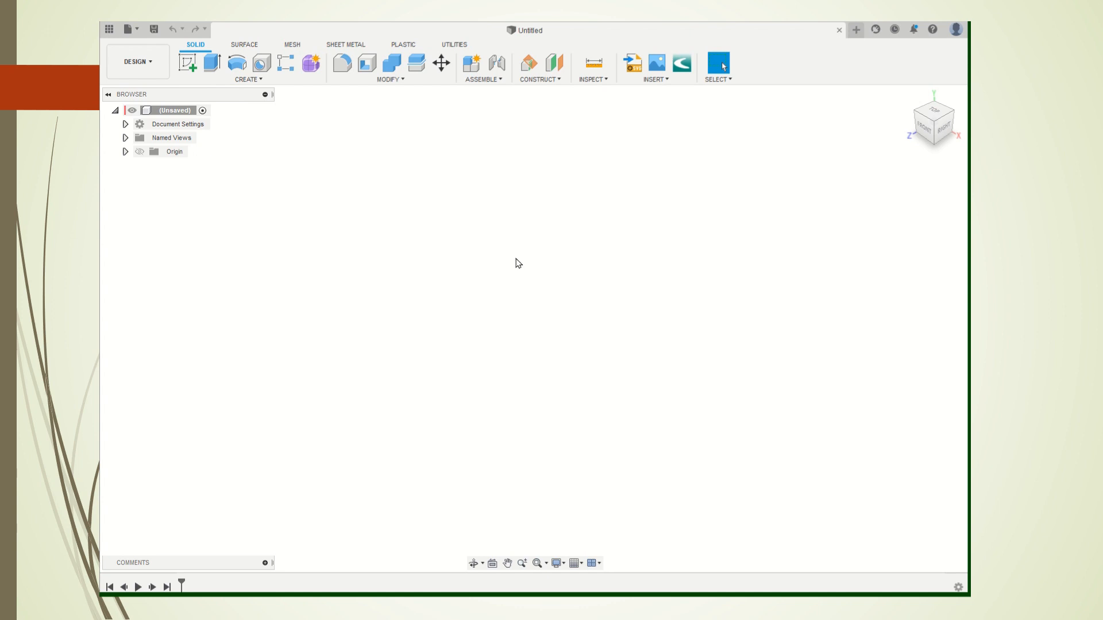
# - Save the new empty design as Revolve in the Elearning > Lesson 04 folder
pyautogui.click(154, 30)
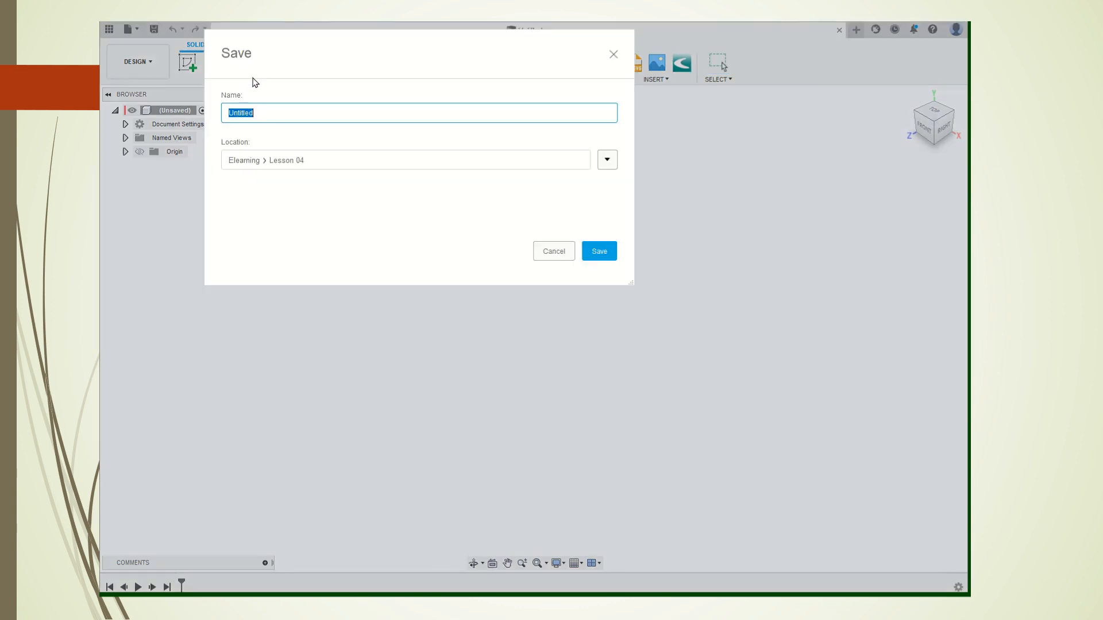
pyautogui.click(302, 109)
pyautogui.moveTo(269, 115); pyautogui.dragTo(134, 94)
pyautogui.write('Revolve')
pyautogui.click(599, 251)
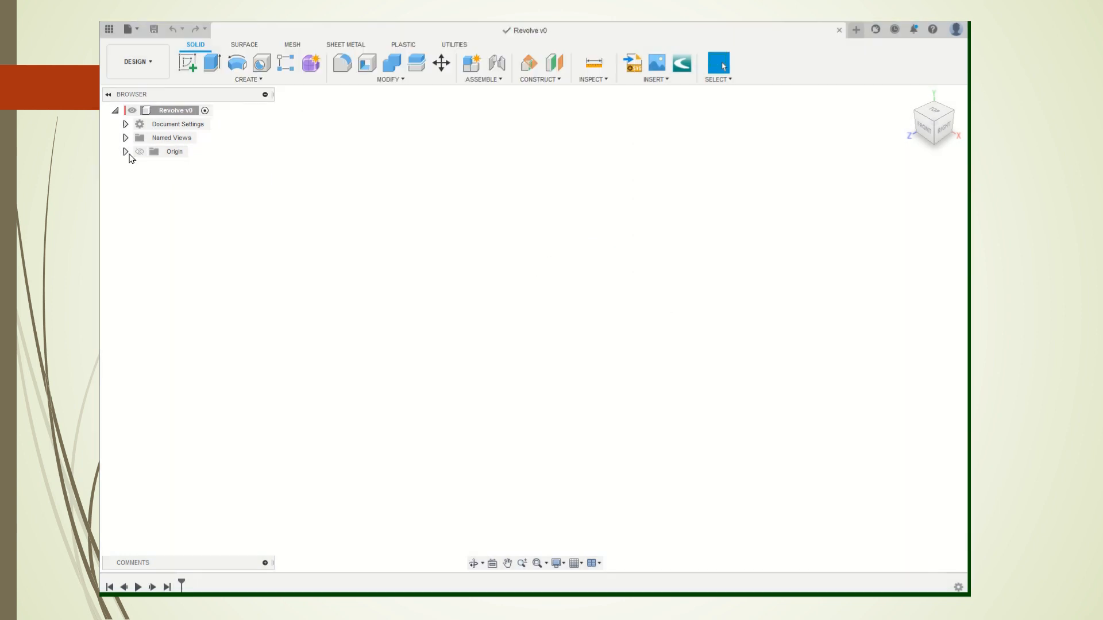
# - Show the origin geometry with its individual planes listed, and toggle the XY plane's visibility to identify it
pyautogui.click(139, 152)
pyautogui.click(126, 153)
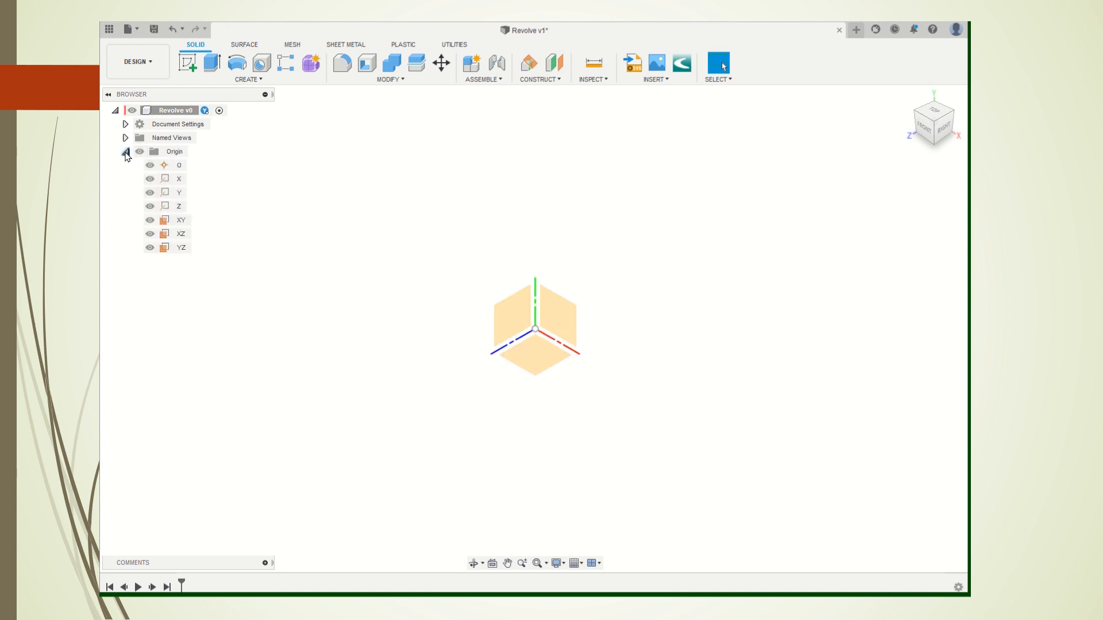
pyautogui.click(149, 220)
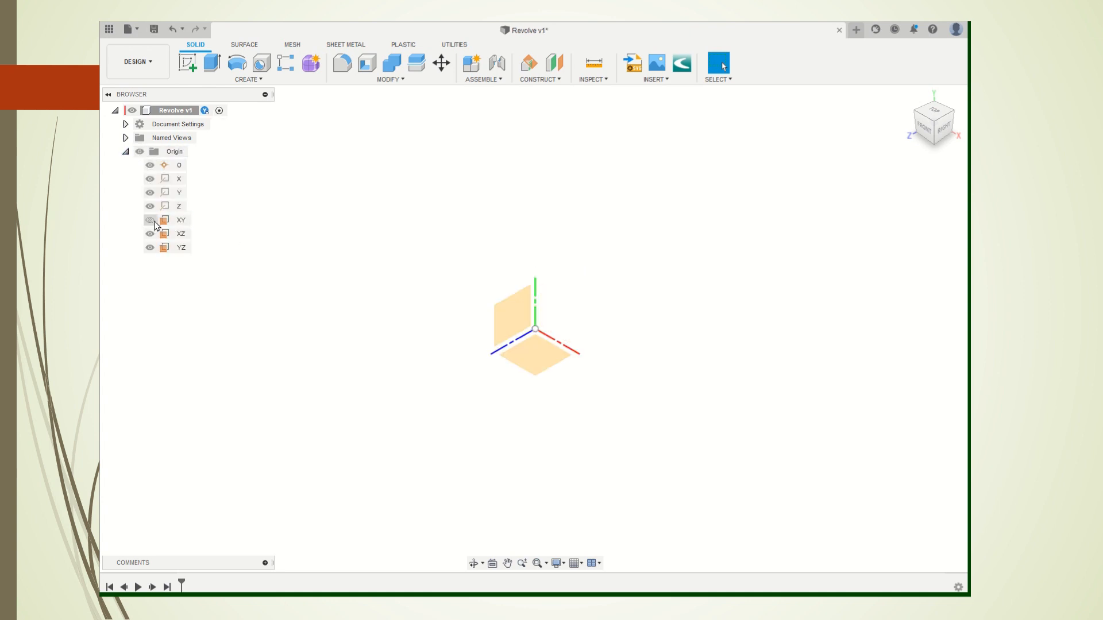
pyautogui.click(151, 221)
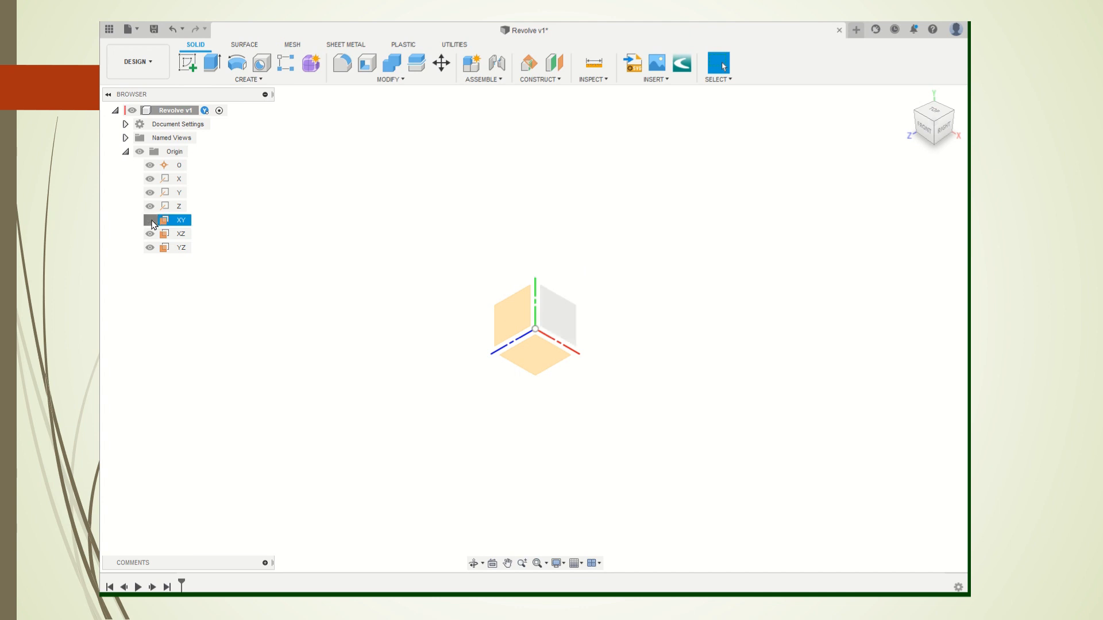
pyautogui.click(150, 221)
pyautogui.click(150, 220)
# - Start a new sketch on the XY plane
pyautogui.click(563, 318)
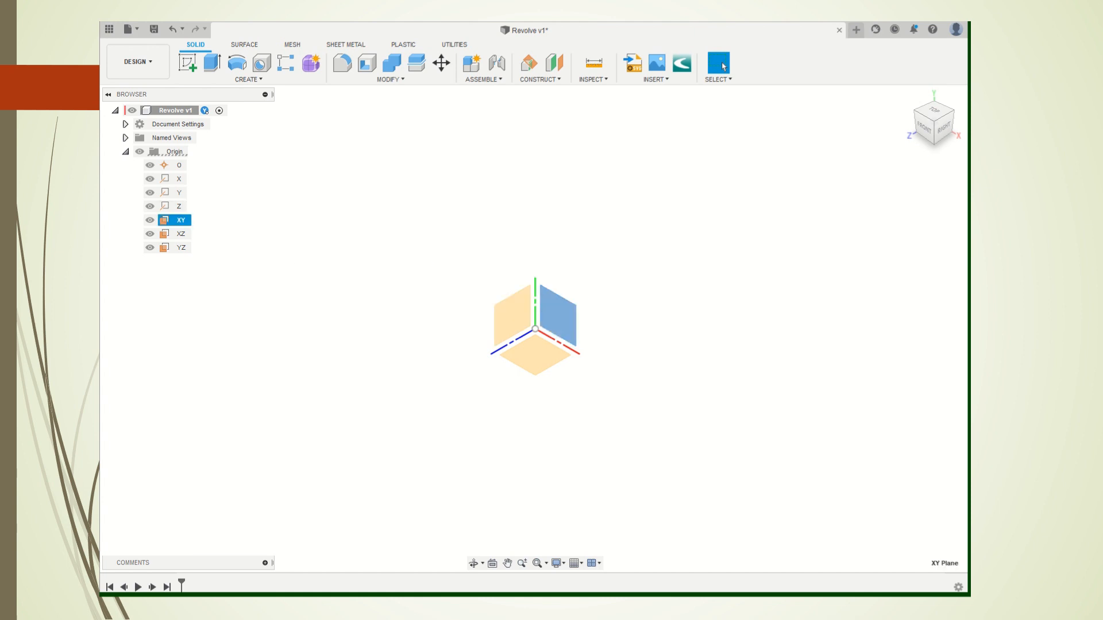
pyautogui.click(187, 62)
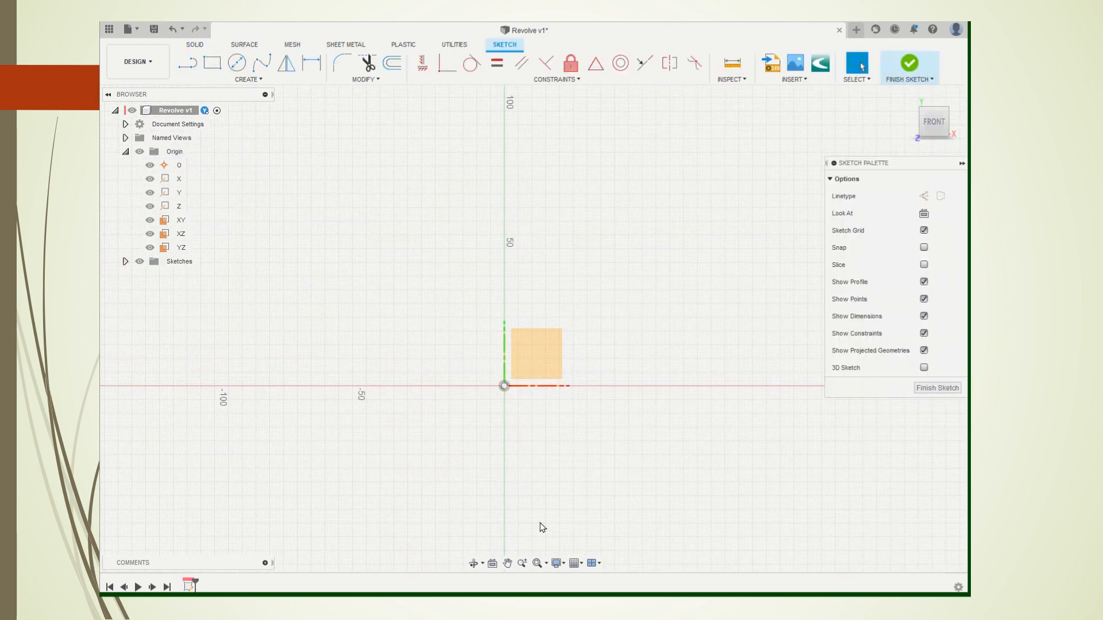
pyautogui.click(507, 562)
pyautogui.moveTo(586, 483); pyautogui.dragTo(377, 453)
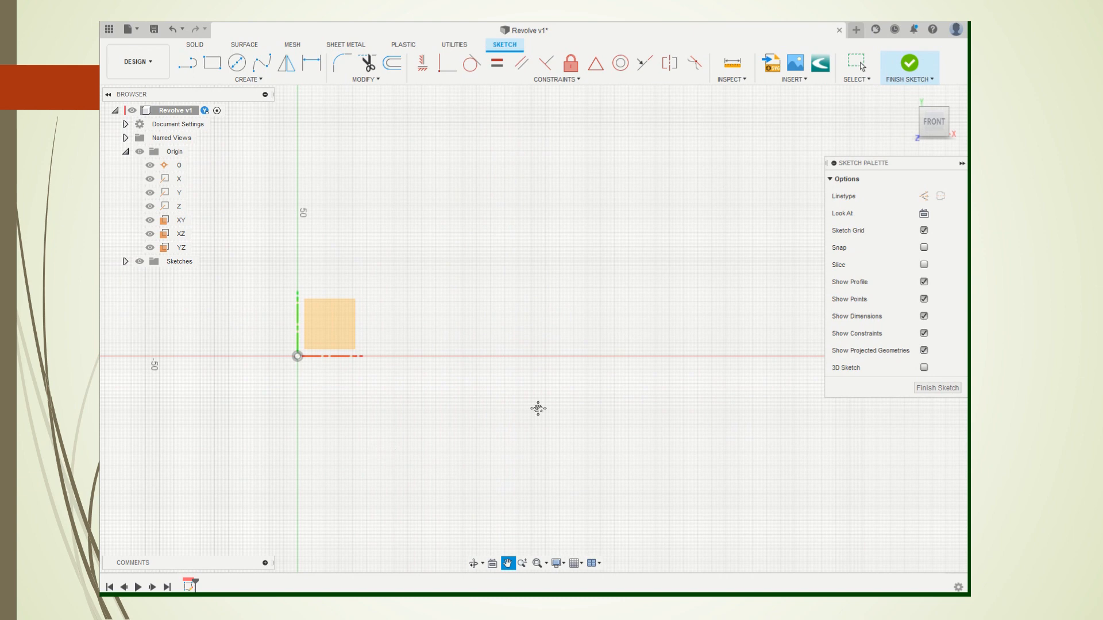
pyautogui.press('Escape')
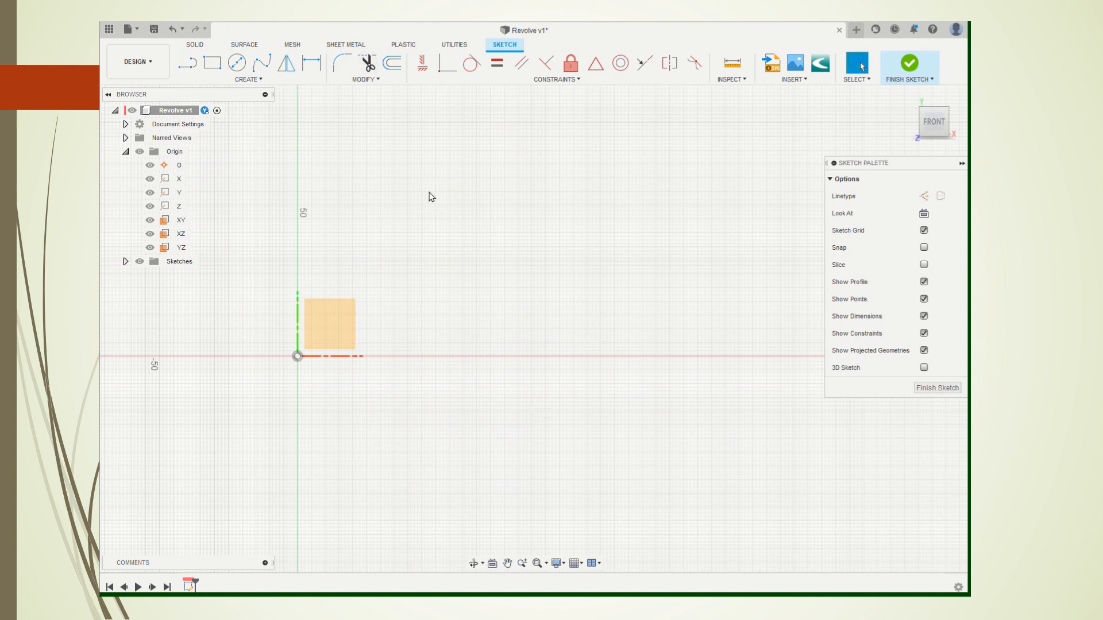
# - Sketch connected lines from the horizontal axis, right of the origin: 40 mm up, 30 mm right and 20 mm down
pyautogui.press('l')
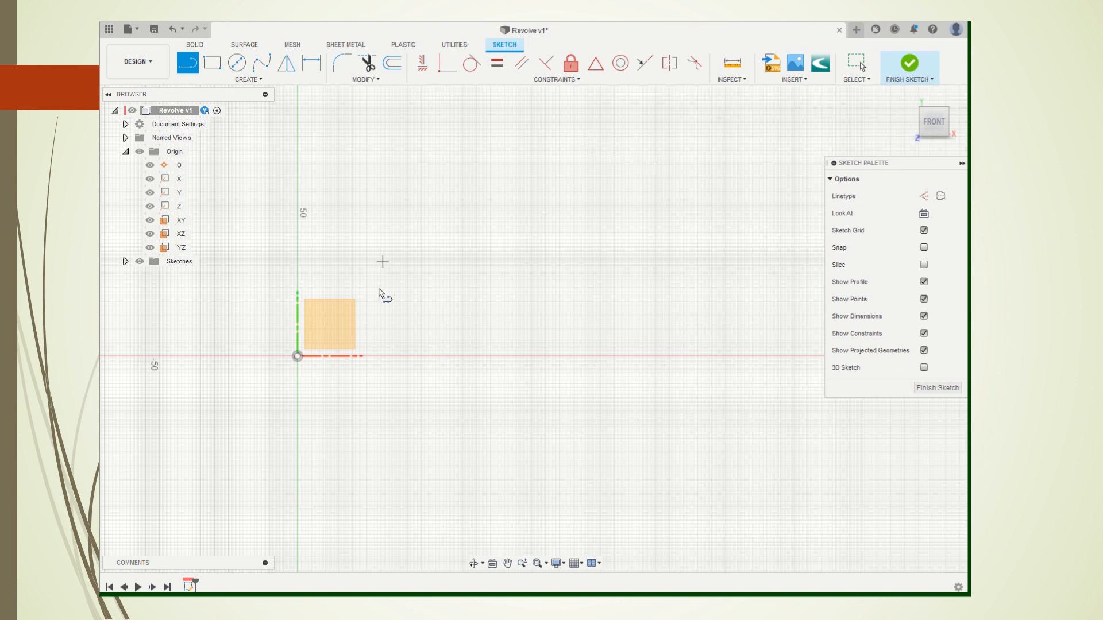
pyautogui.click(347, 356)
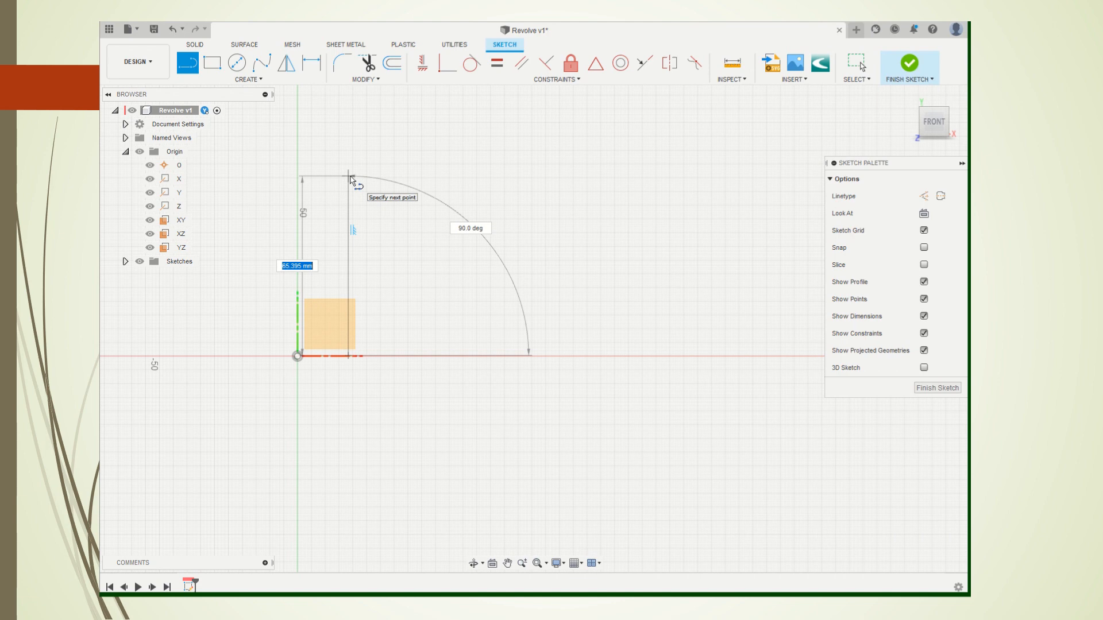
pyautogui.write('40')
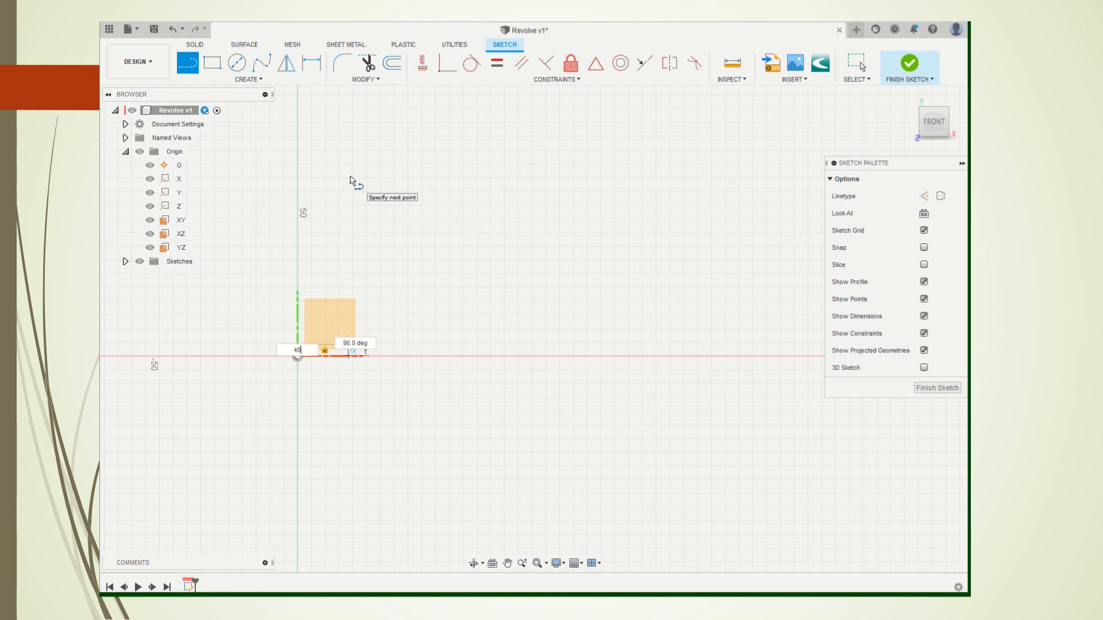
pyautogui.click(349, 247)
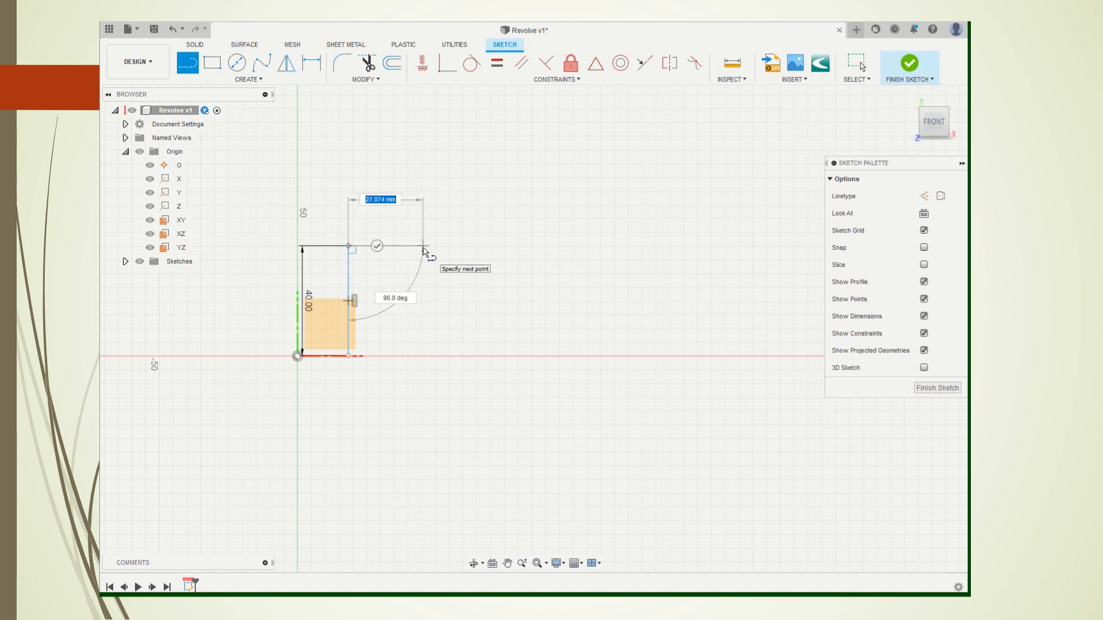
pyautogui.write('30')
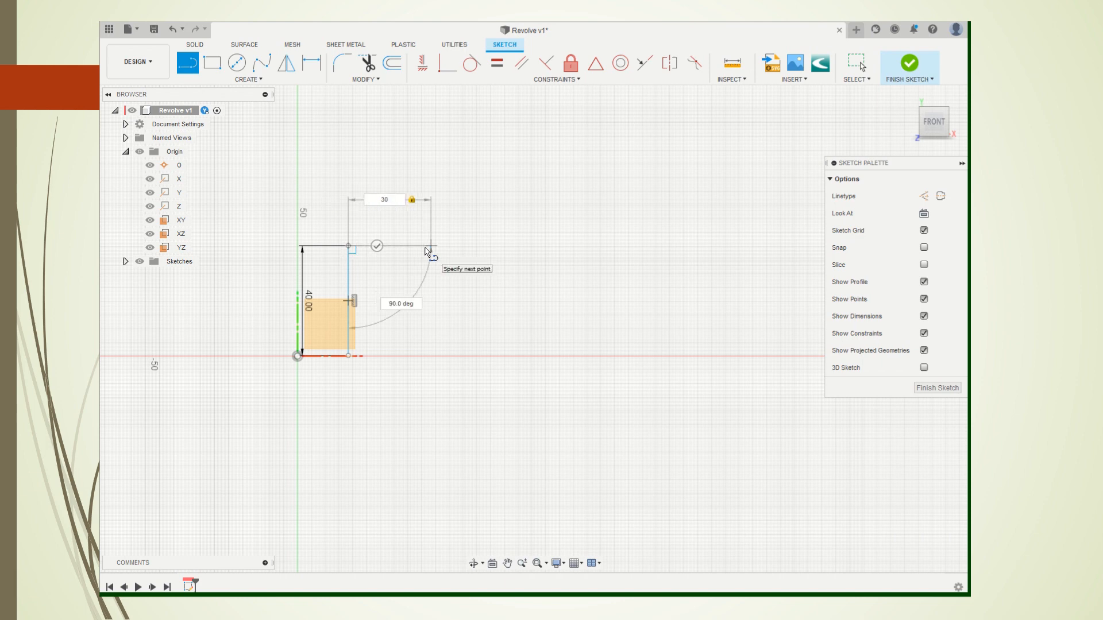
pyautogui.press('Return')
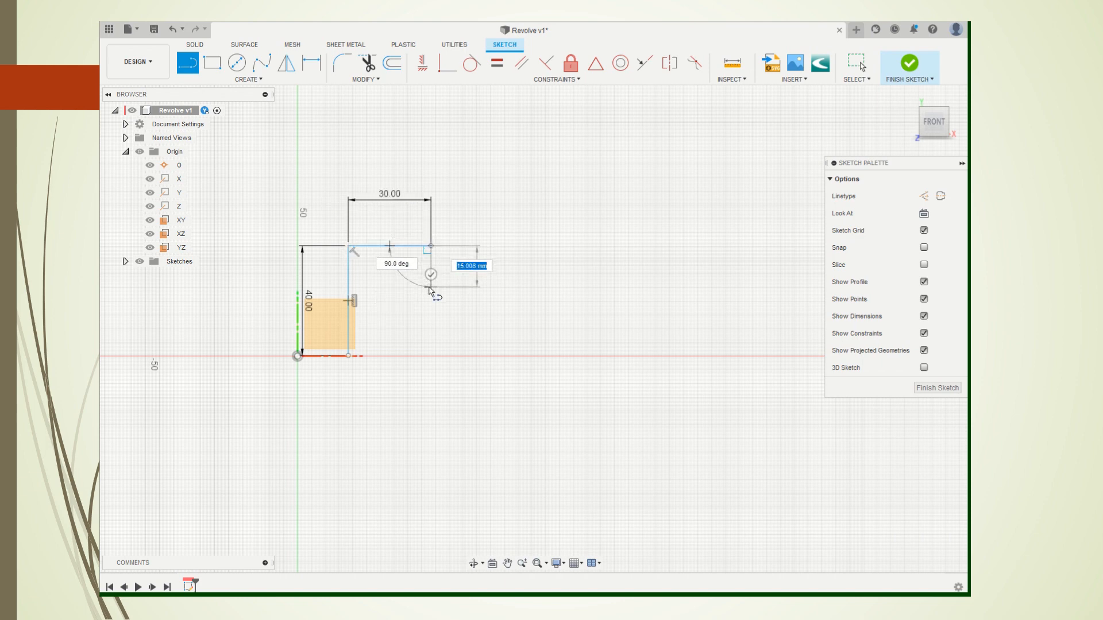
pyautogui.write('20')
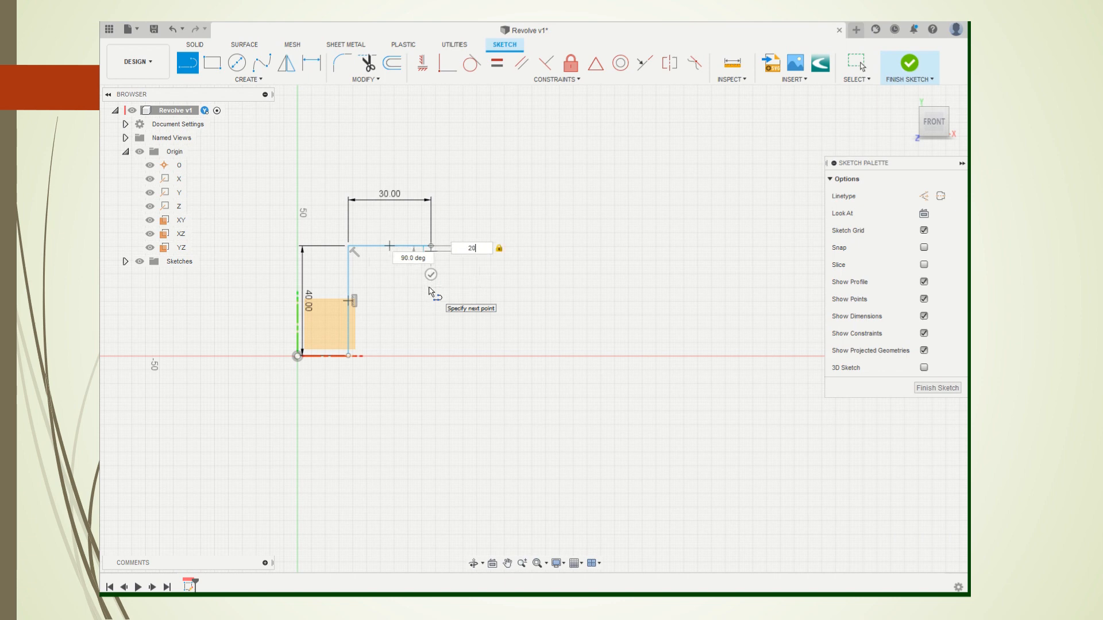
pyautogui.press('Return')
pyautogui.press('Escape')
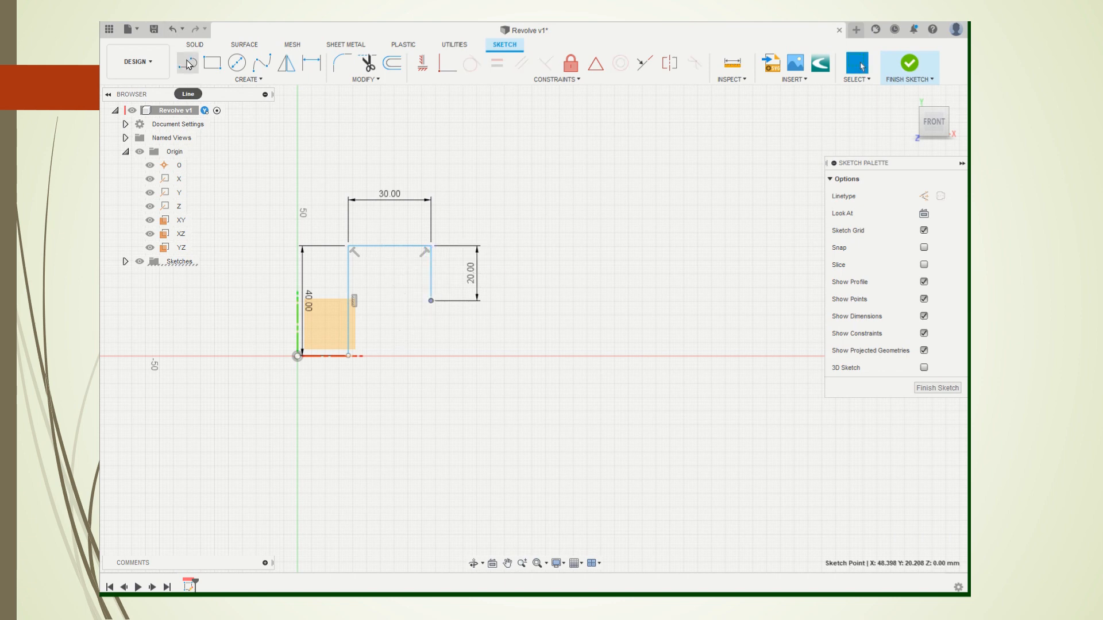
# - Close the profile with a slanted line down to the horizontal axis and a line along the axis to the starting point
pyautogui.press('l')
pyautogui.click(431, 301)
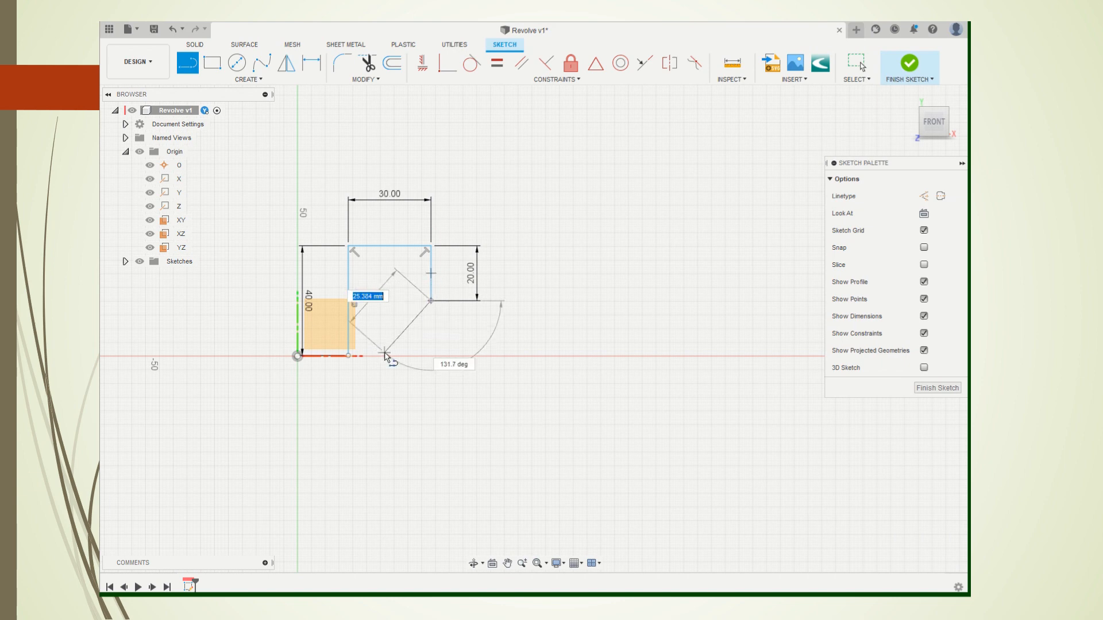
pyautogui.click(390, 356)
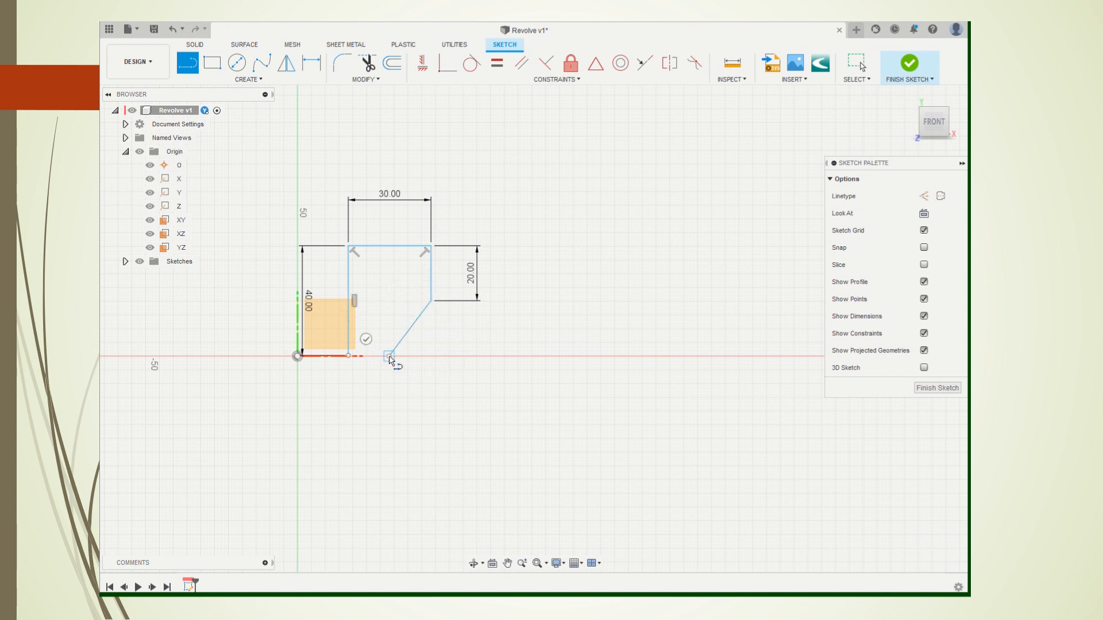
pyautogui.click(349, 357)
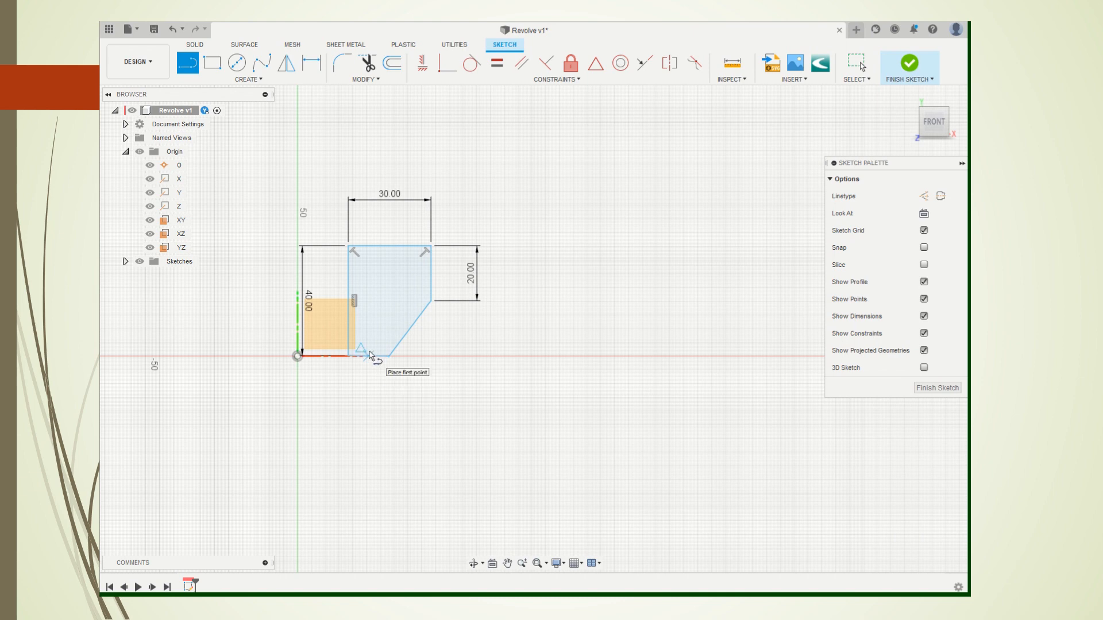
pyautogui.press('Escape')
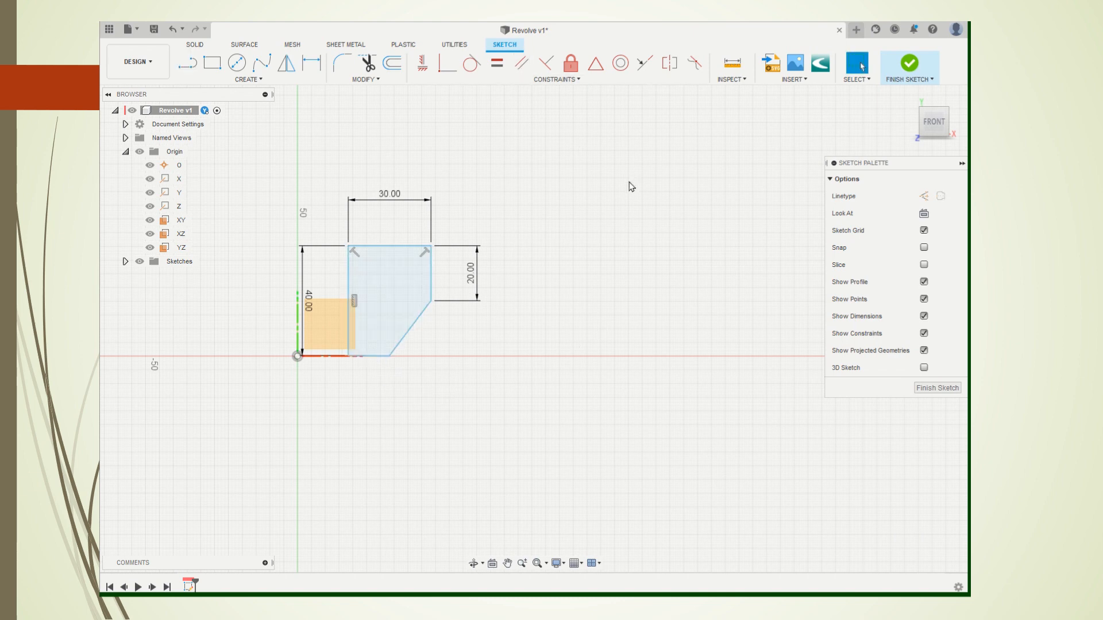
# - Apply a horizontal constraint to the bottom line of the profile
pyautogui.click(423, 63)
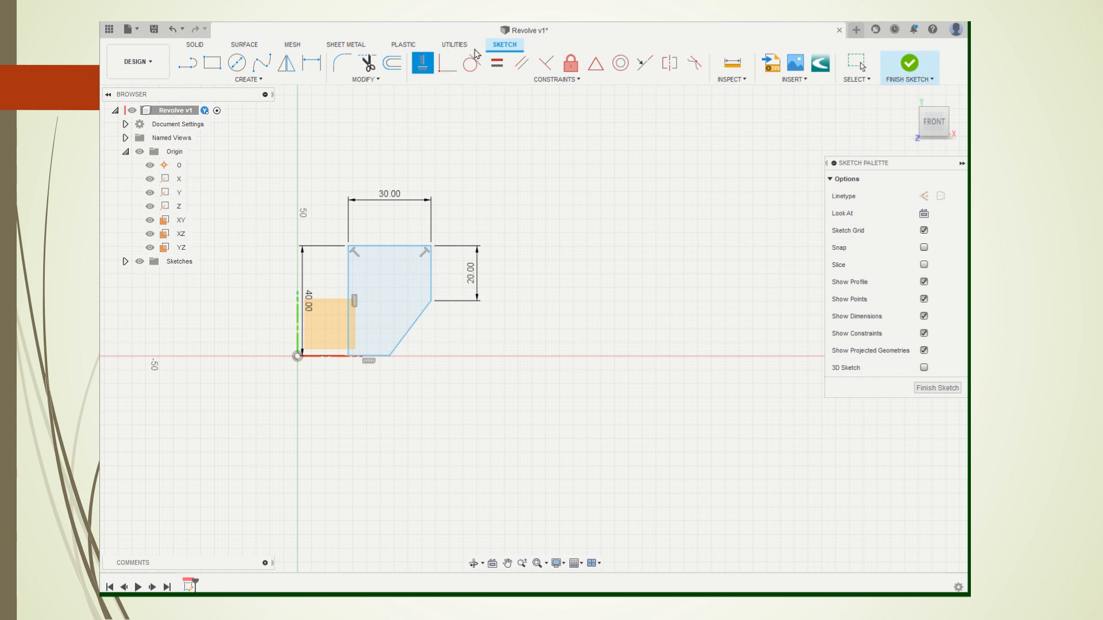
# - Try to constrain the profile's long vertical line perpendicular to its bottom line
pyautogui.click(545, 62)
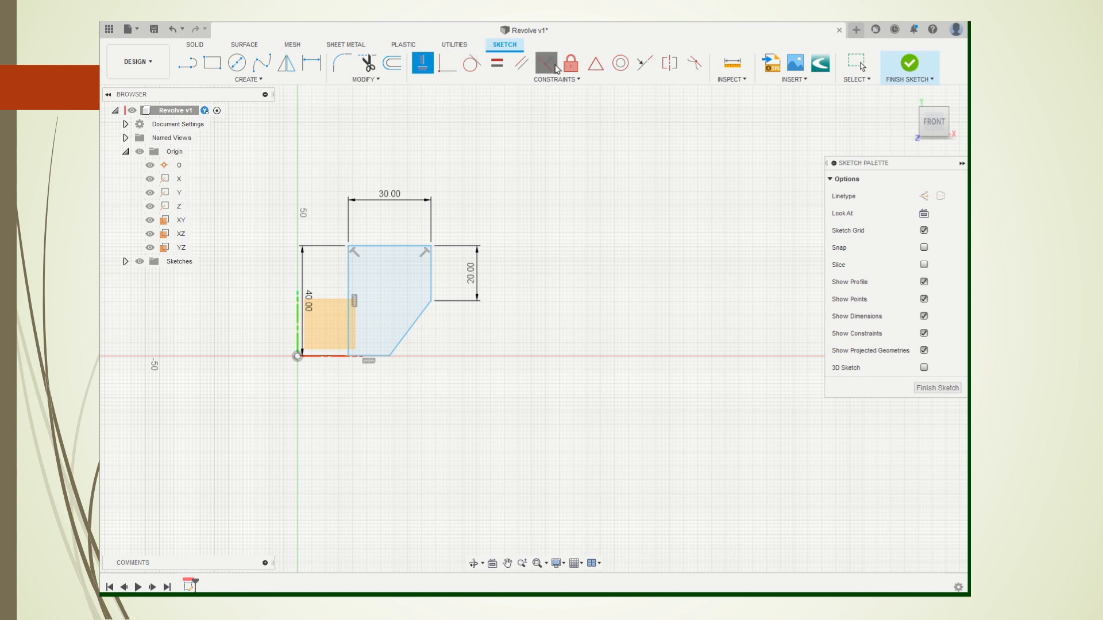
pyautogui.click(347, 337)
pyautogui.click(356, 356)
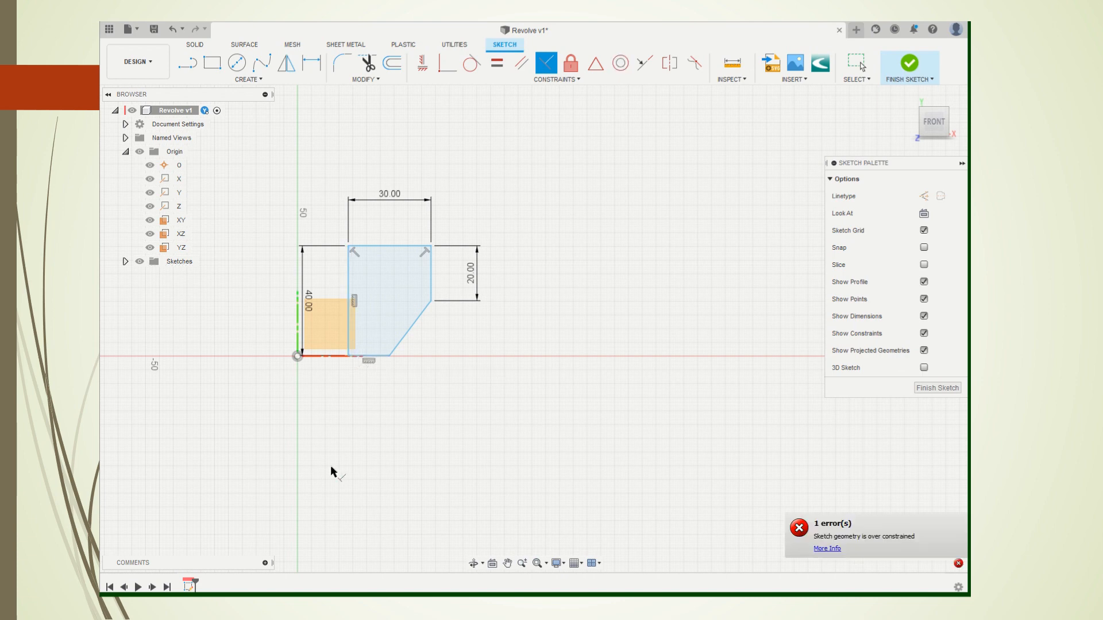
pyautogui.click(347, 332)
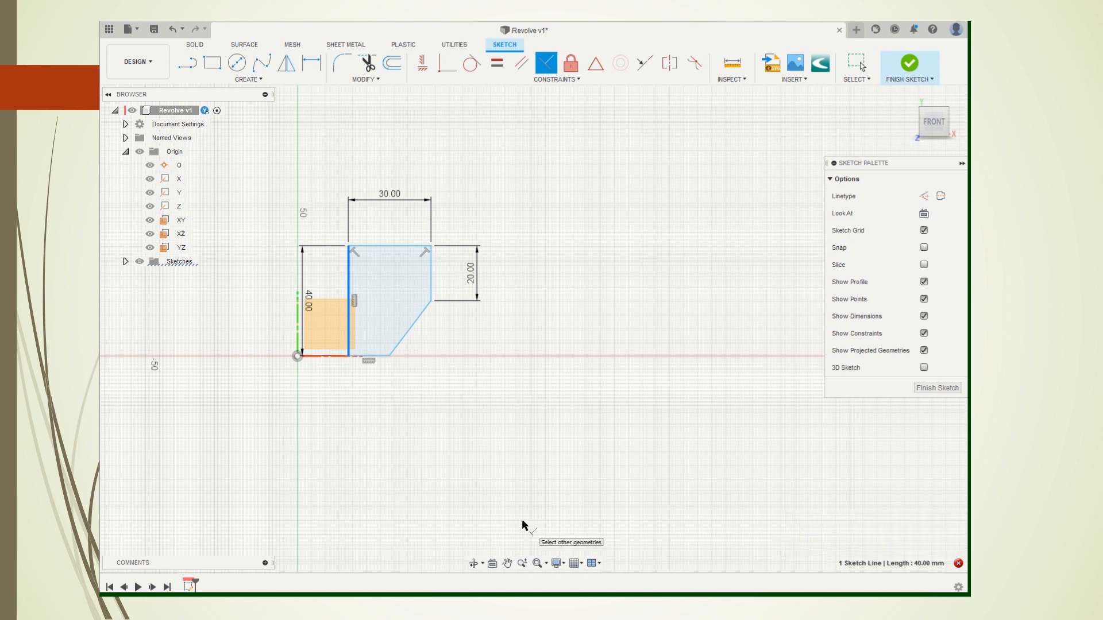
pyautogui.press('Escape')
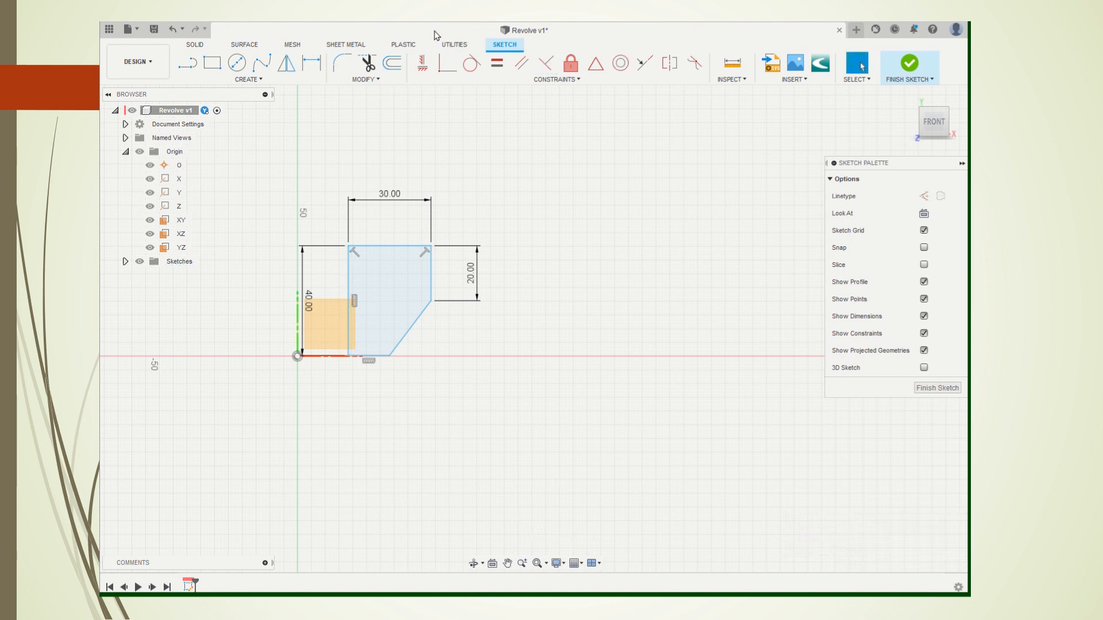
# - Dimension the horizontal distance between the origin and the profile's nearest bottom corner as 12 mm
pyautogui.click(311, 62)
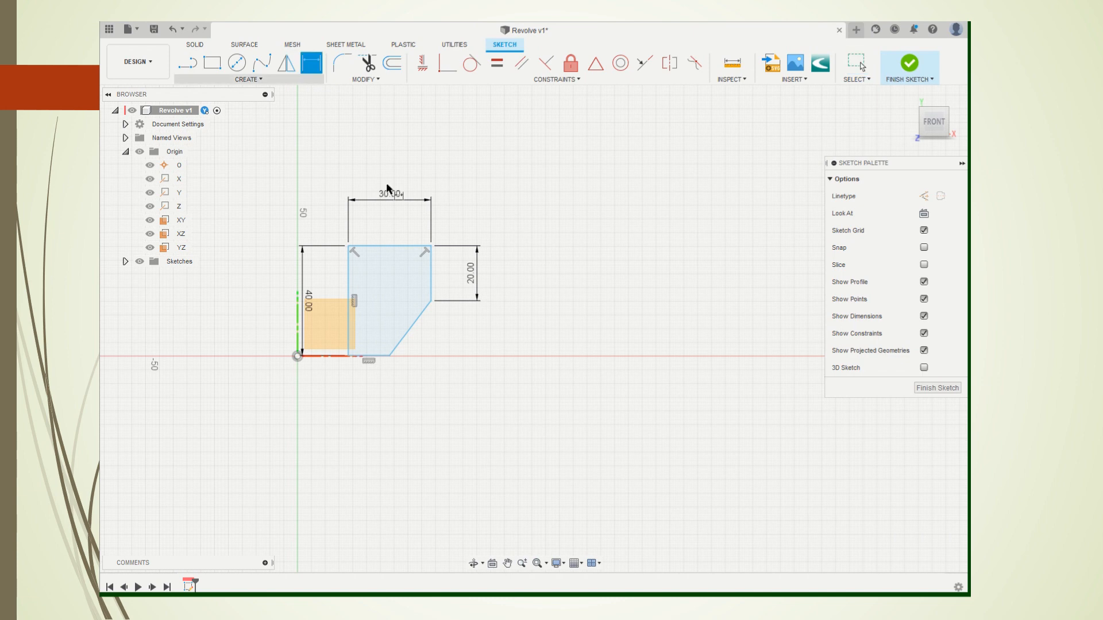
pyautogui.click(348, 356)
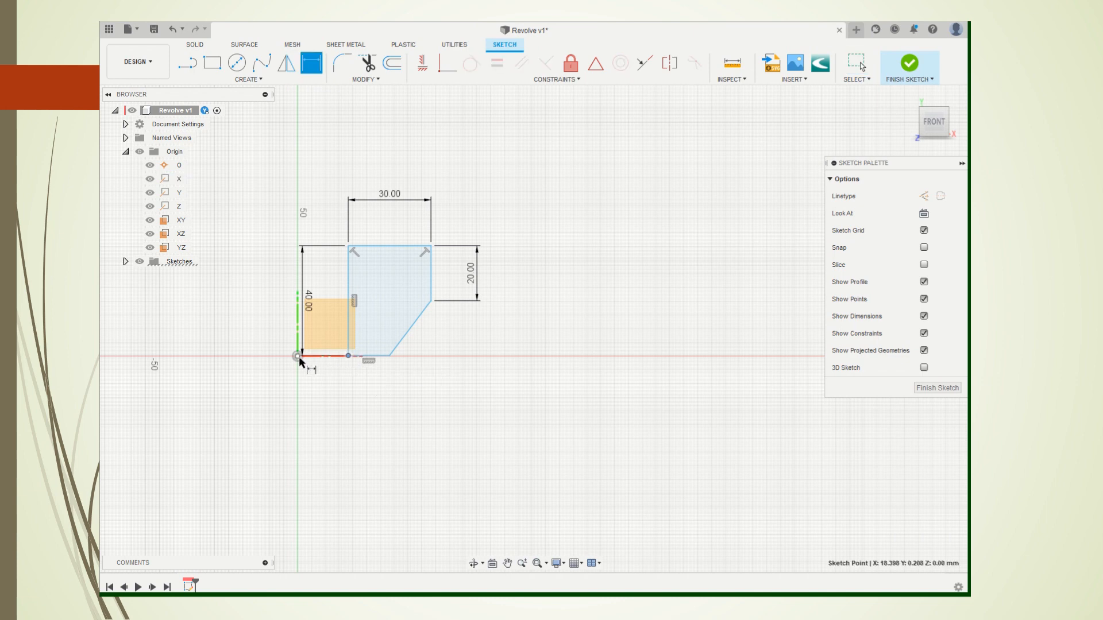
pyautogui.click(297, 356)
pyautogui.click(318, 411)
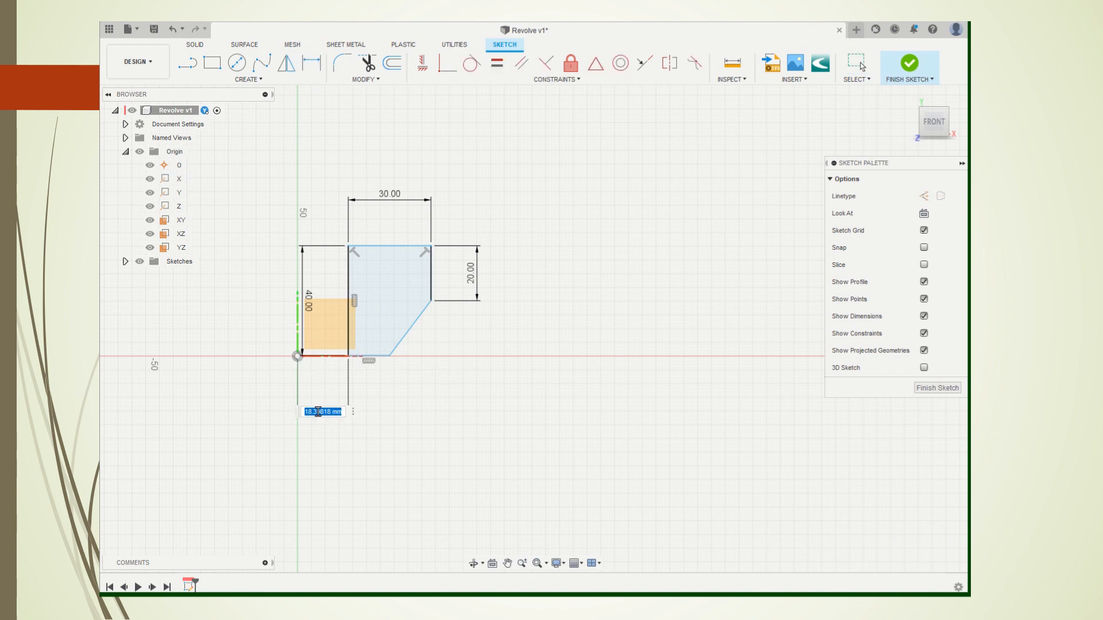
pyautogui.write('12')
pyautogui.press('Return')
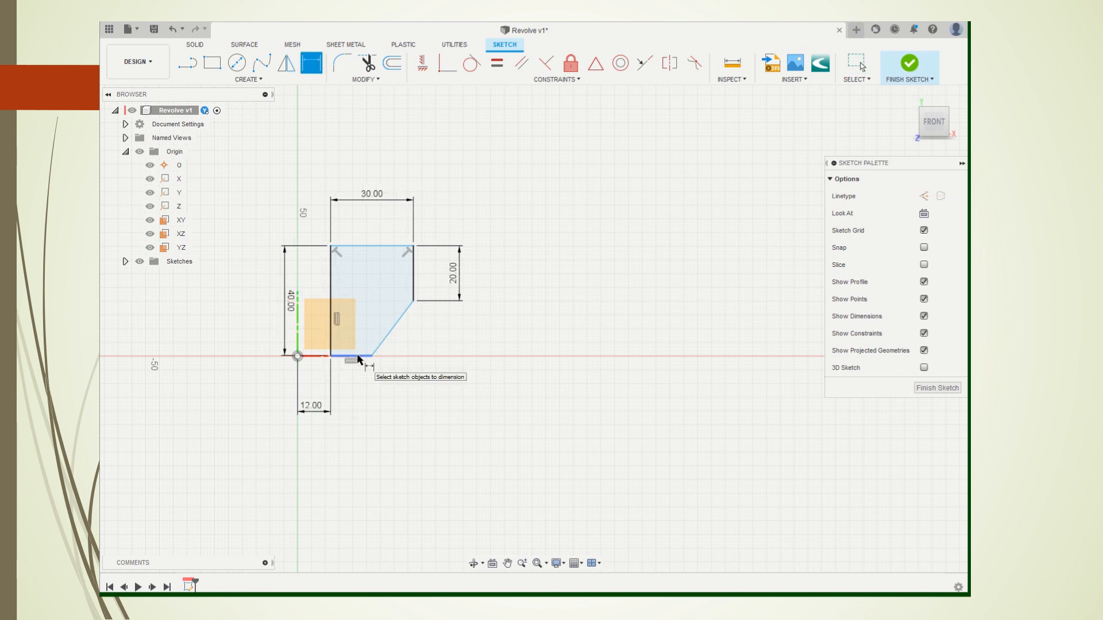
# - Dimension the profile's bottom line as 10 mm and finish the sketch
pyautogui.click(358, 357)
pyautogui.click(356, 409)
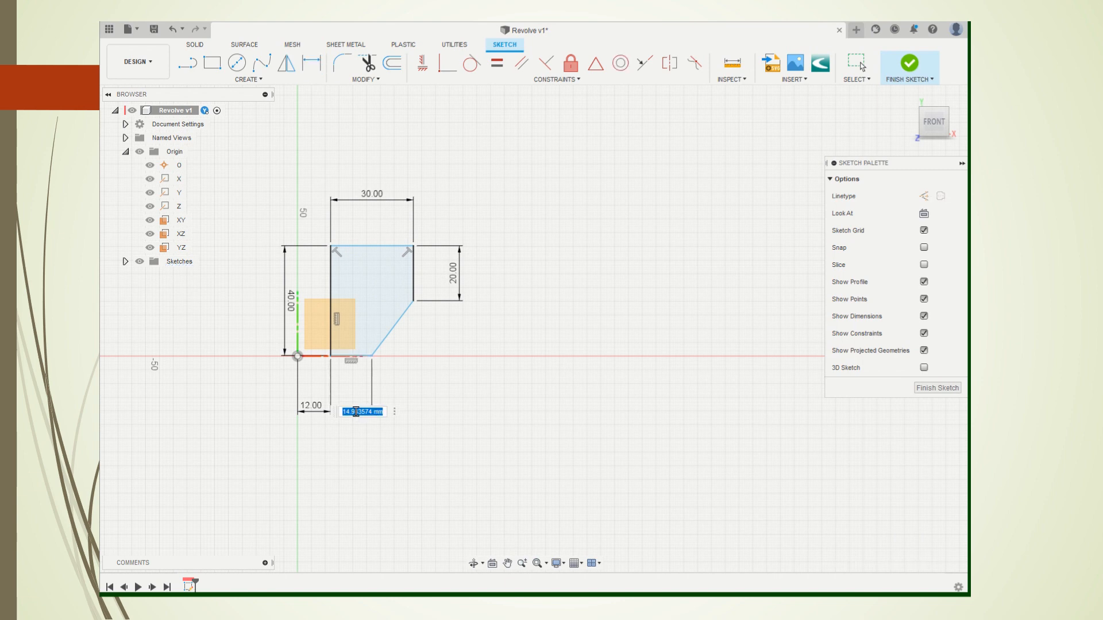
pyautogui.write('10')
pyautogui.press('Return')
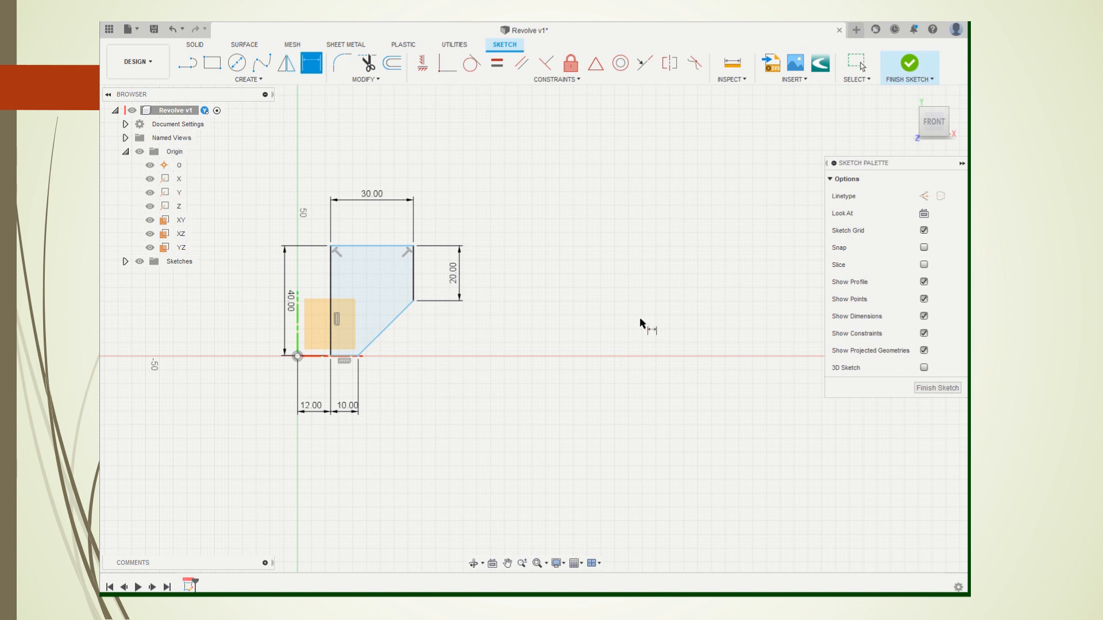
pyautogui.press('Escape')
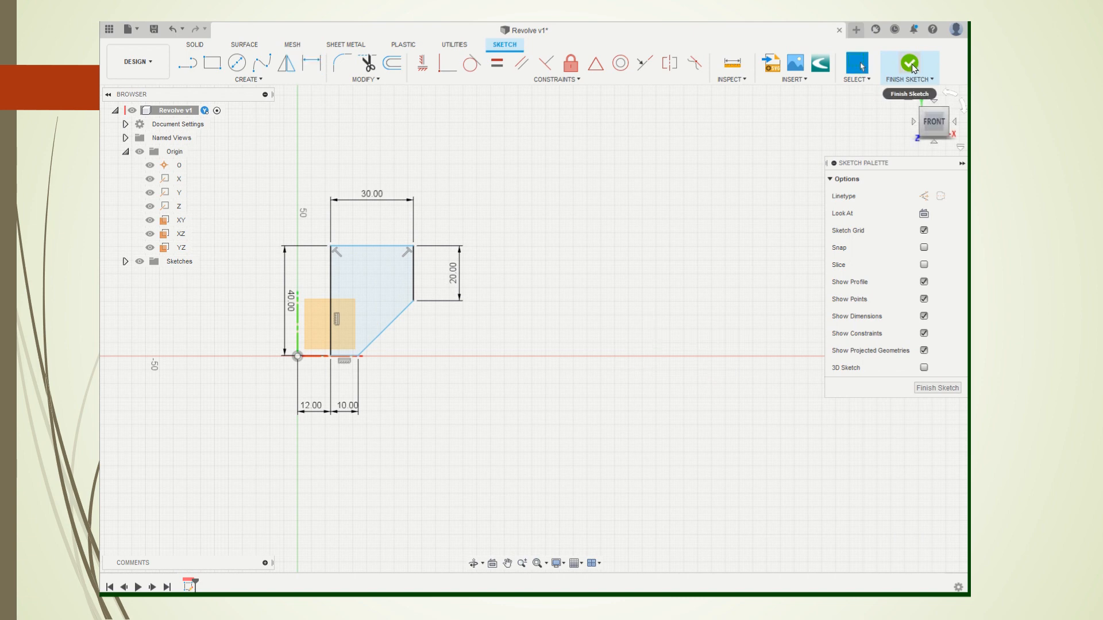
pyautogui.click(912, 65)
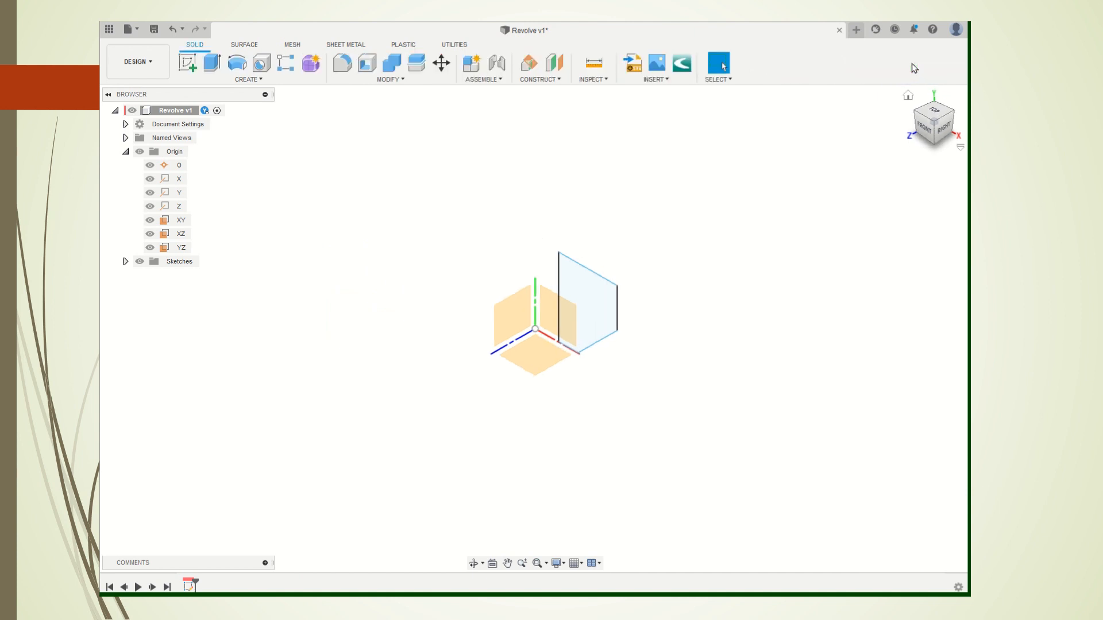
# - Revolve the profile 360 degrees around the Y axis, one side, as a new body
pyautogui.click(574, 361)
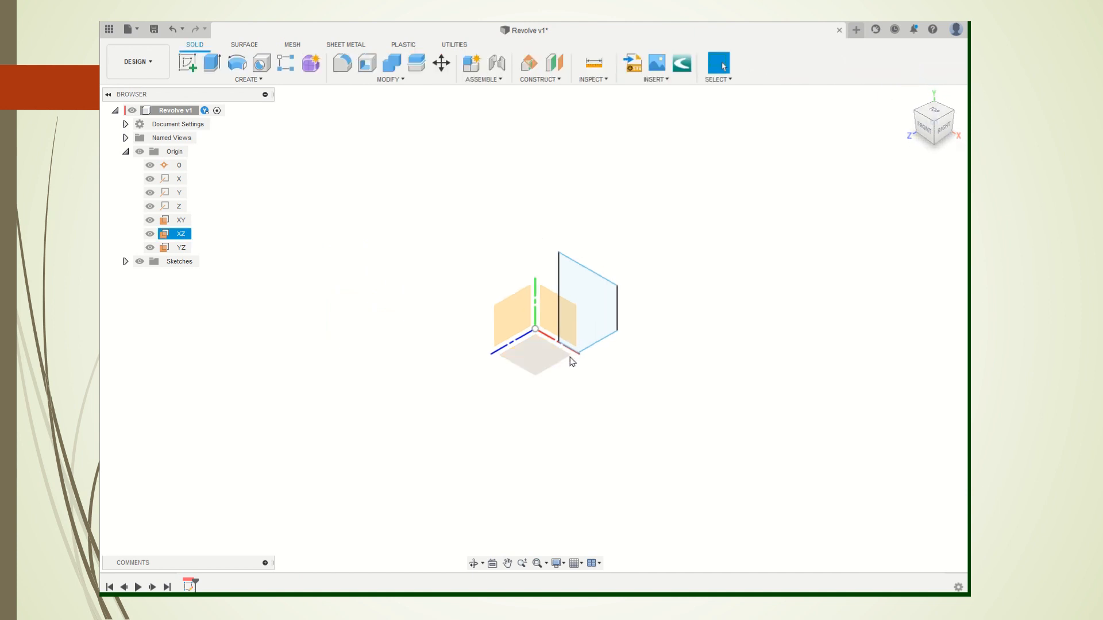
pyautogui.press('Escape')
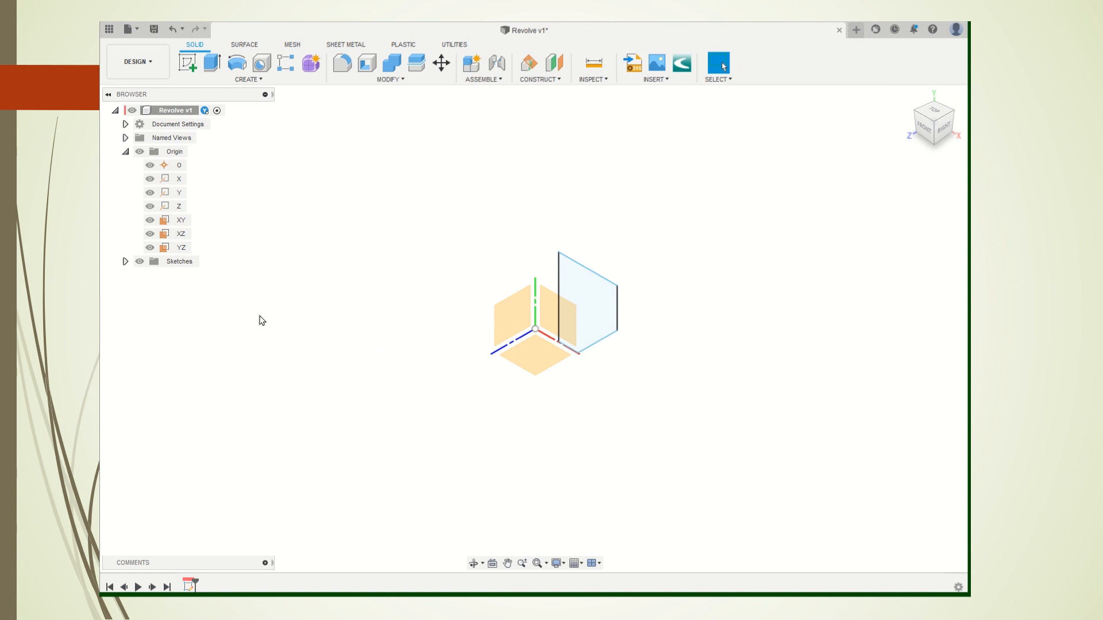
pyautogui.click(248, 79)
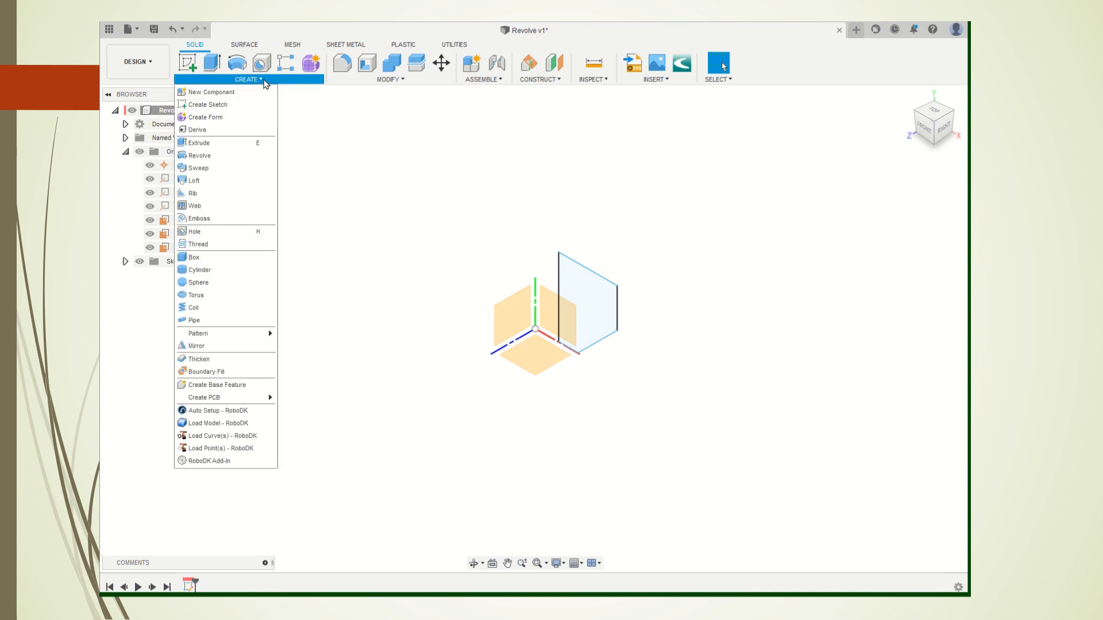
pyautogui.click(212, 155)
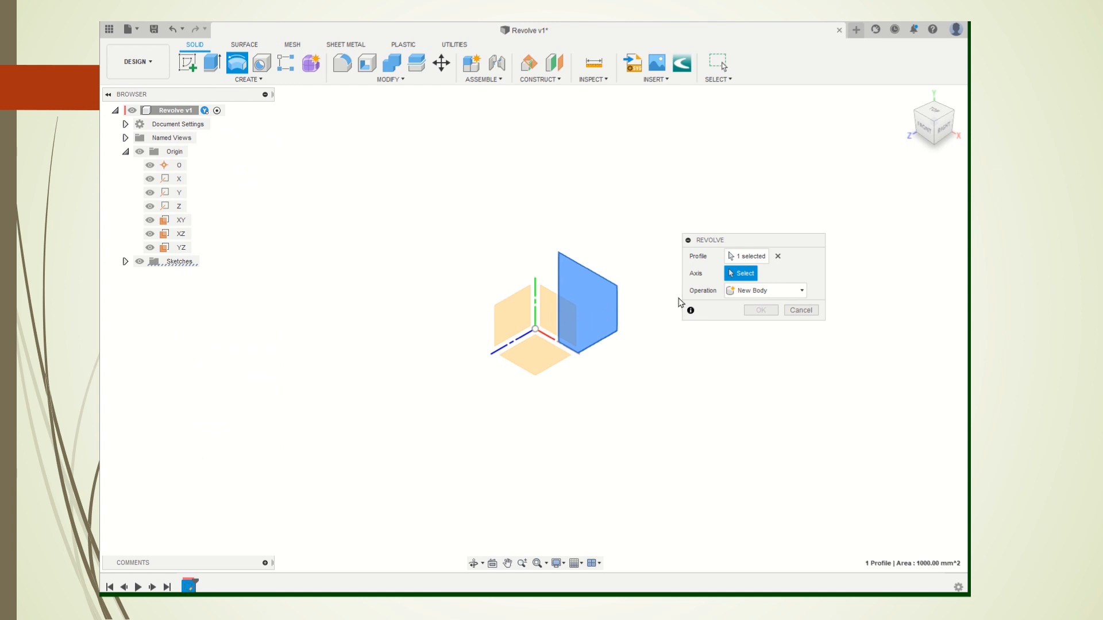
pyautogui.click(535, 311)
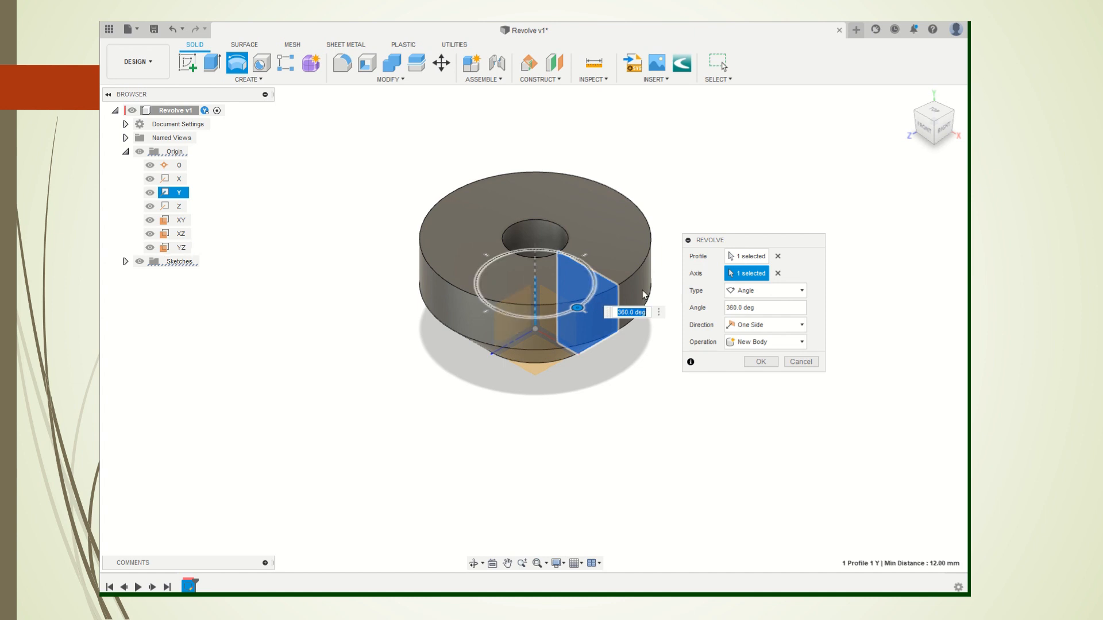
pyautogui.click(767, 363)
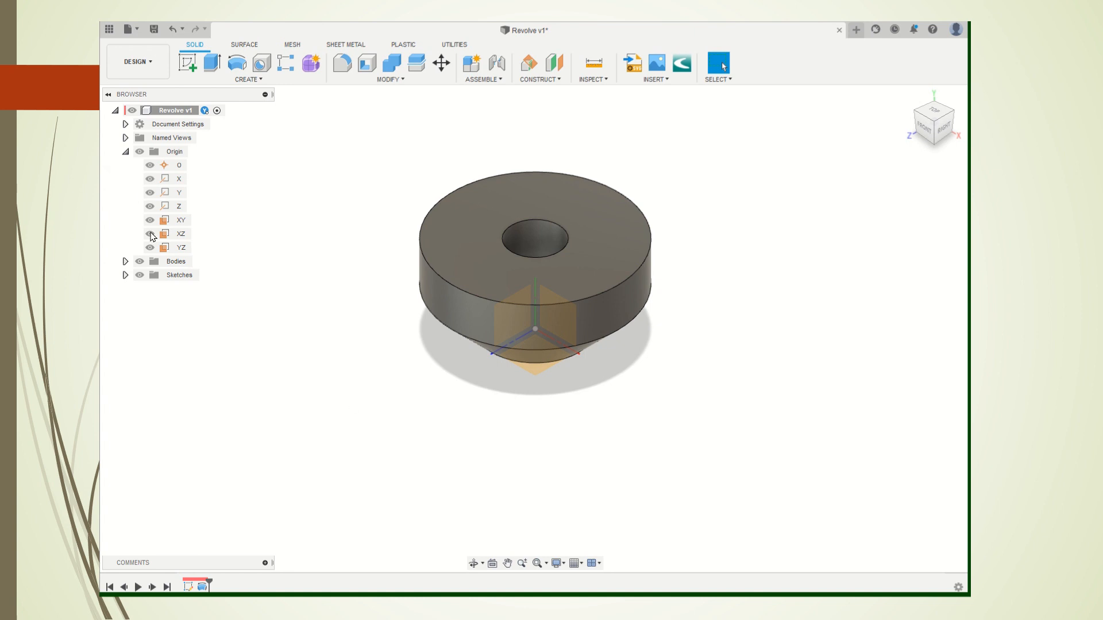
# - Examine the revolved body's properties, including area, mass, volume and physical material
pyautogui.click(125, 261)
pyautogui.rightClick(177, 275)
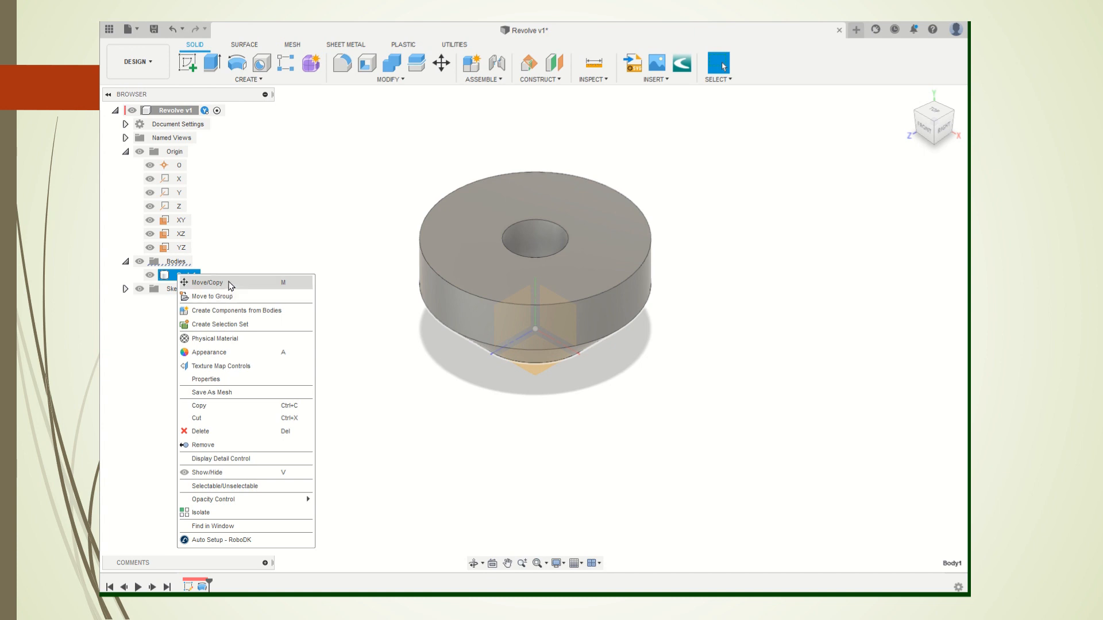
pyautogui.click(206, 379)
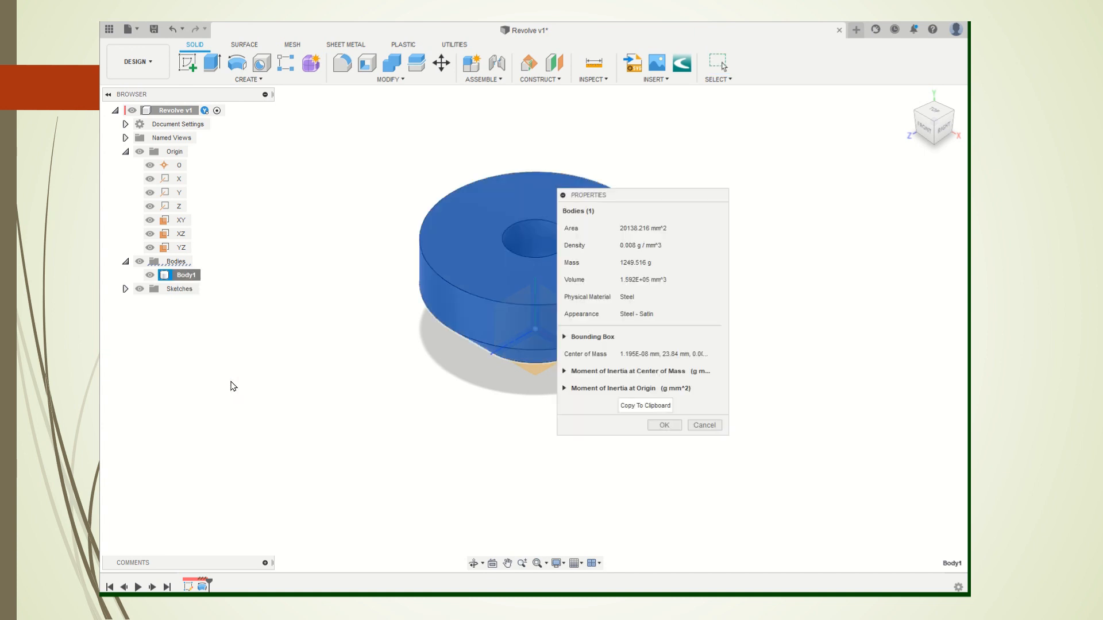
pyautogui.moveTo(655, 197); pyautogui.dragTo(804, 181)
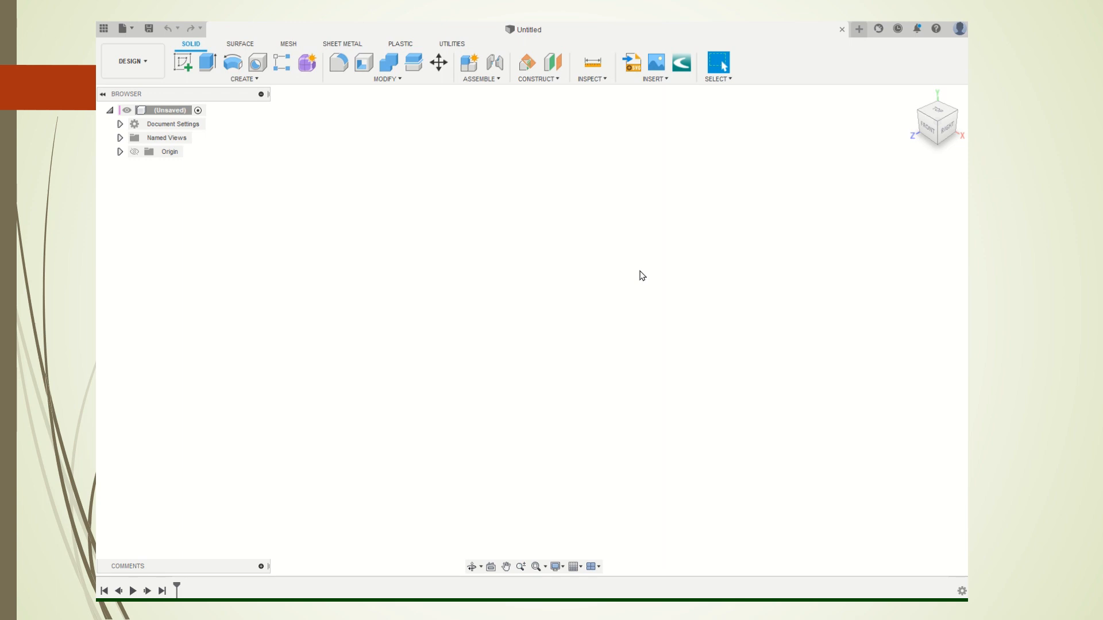
# - Save the new untitled design as Sweep in the Lesson 04 folder
pyautogui.click(148, 28)
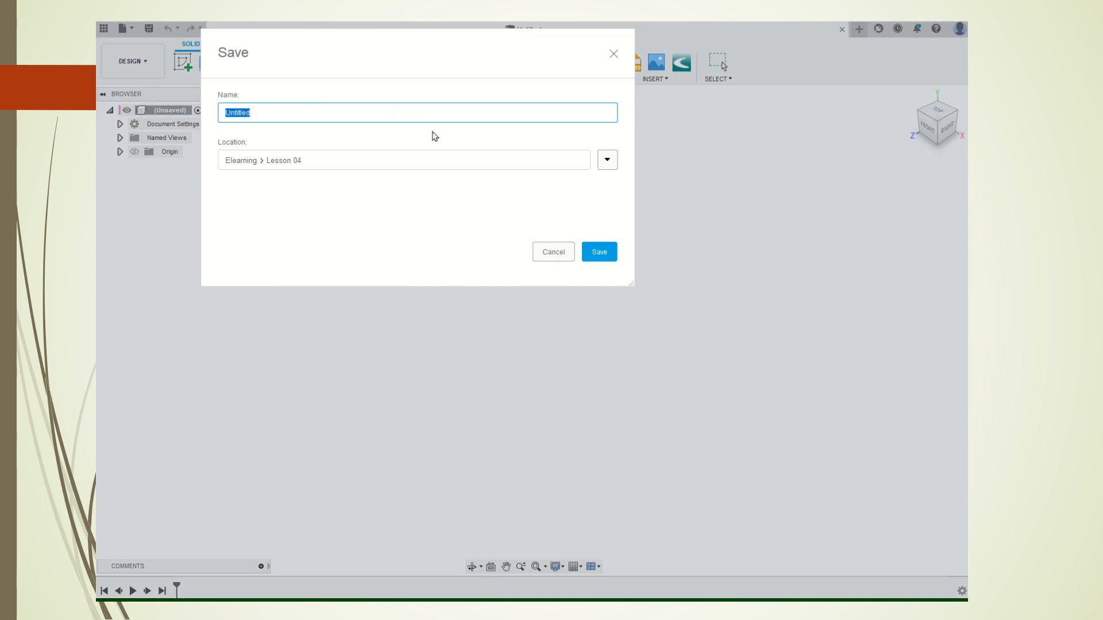
pyautogui.write('Sweep')
pyautogui.click(599, 252)
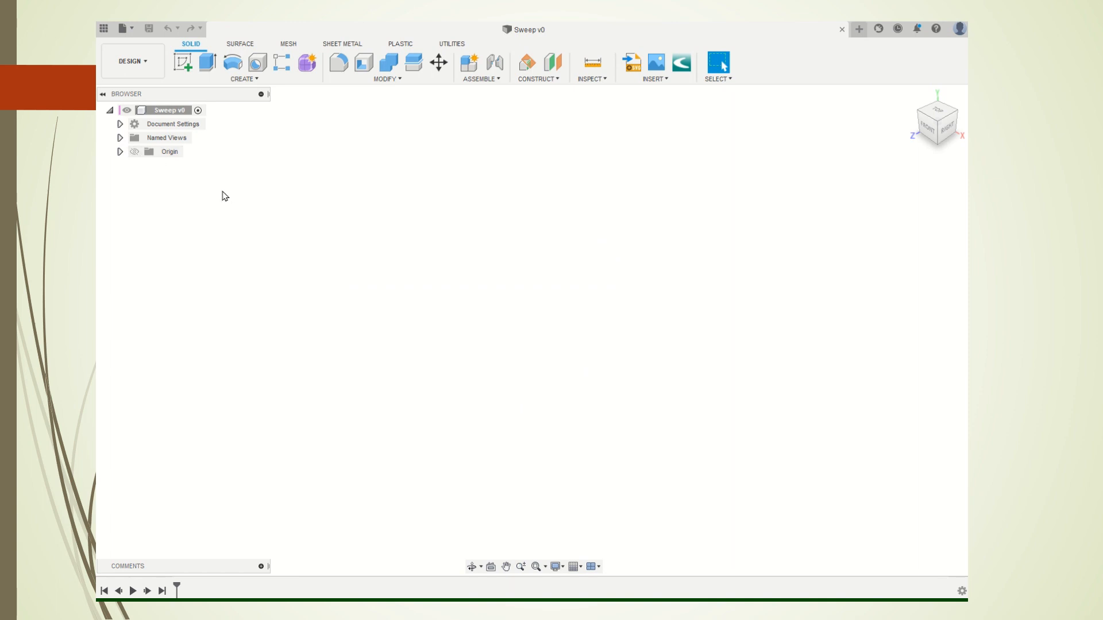
# - Show the origin geometry with its individual planes listed and start a new sketch on the XZ plane
pyautogui.click(134, 152)
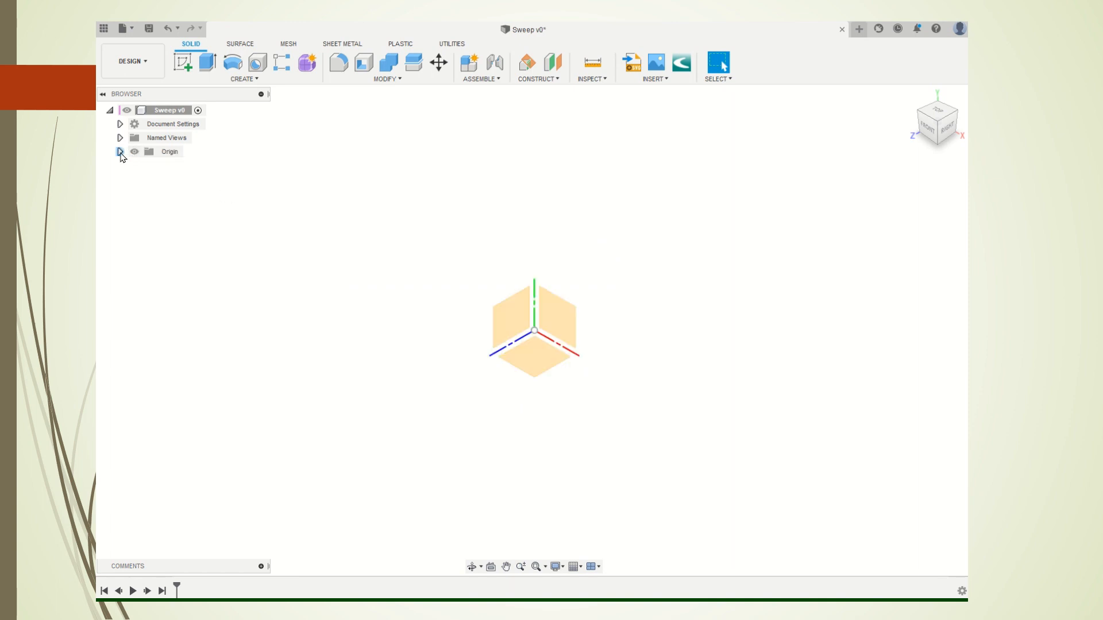
pyautogui.click(120, 151)
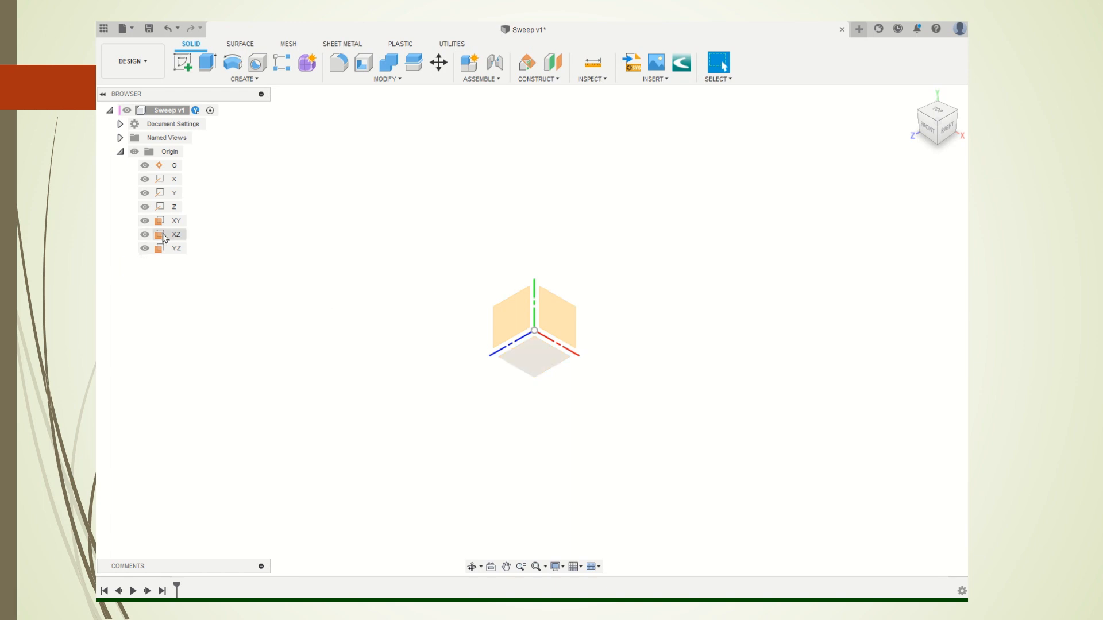
pyautogui.click(539, 361)
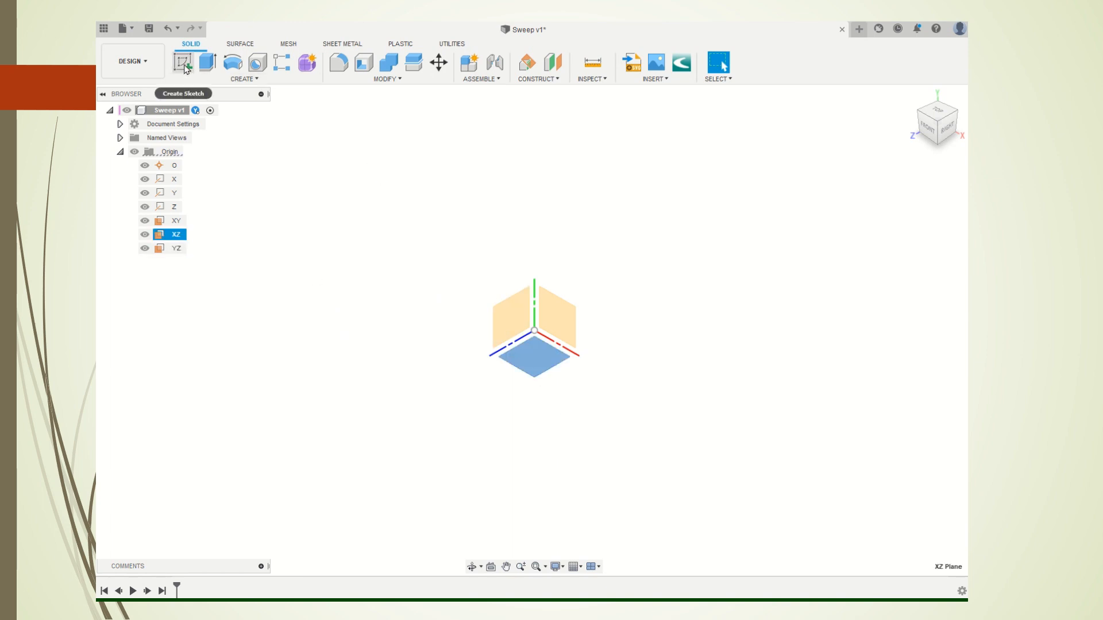
pyautogui.click(185, 70)
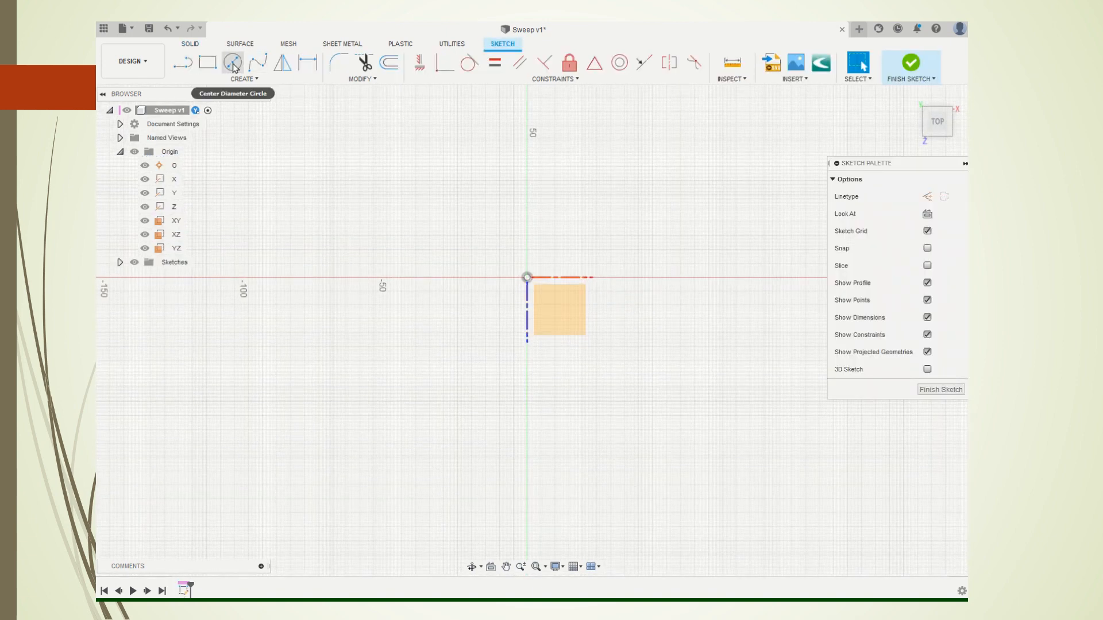
# - Sketch a center diameter circle of 10 mm at the origin and finish the sketch
pyautogui.click(233, 66)
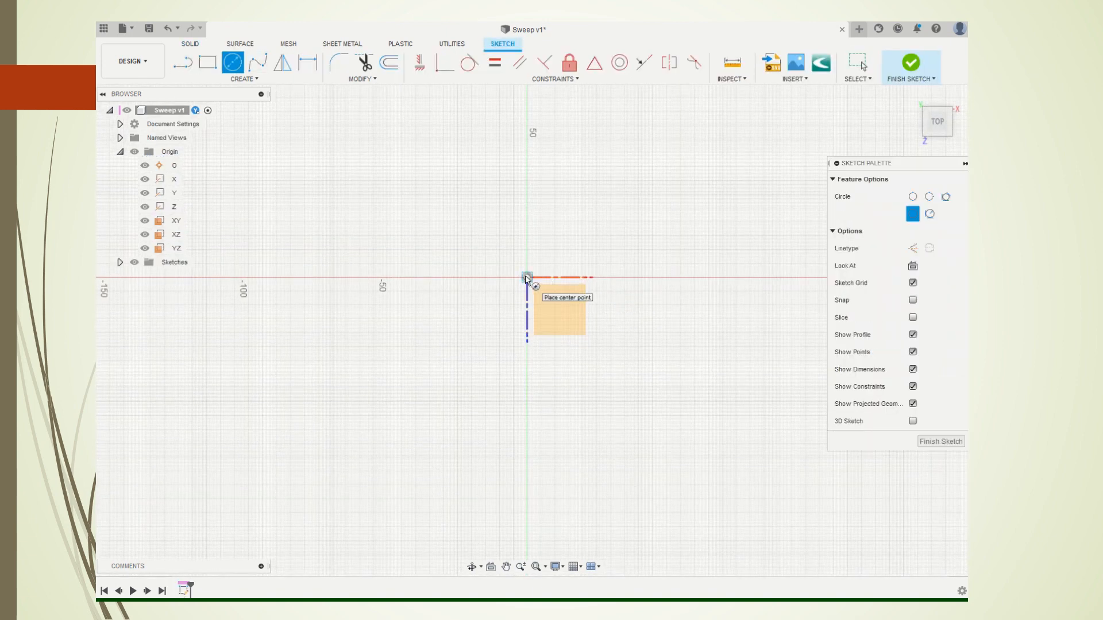
pyautogui.click(527, 278)
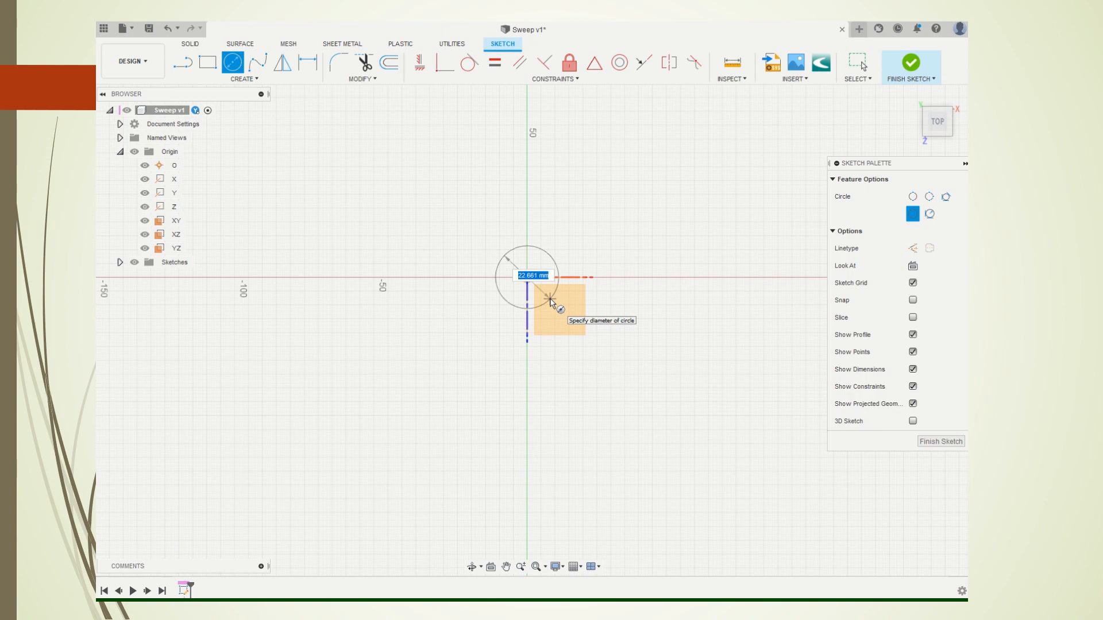
pyautogui.write('10')
pyautogui.press('Return')
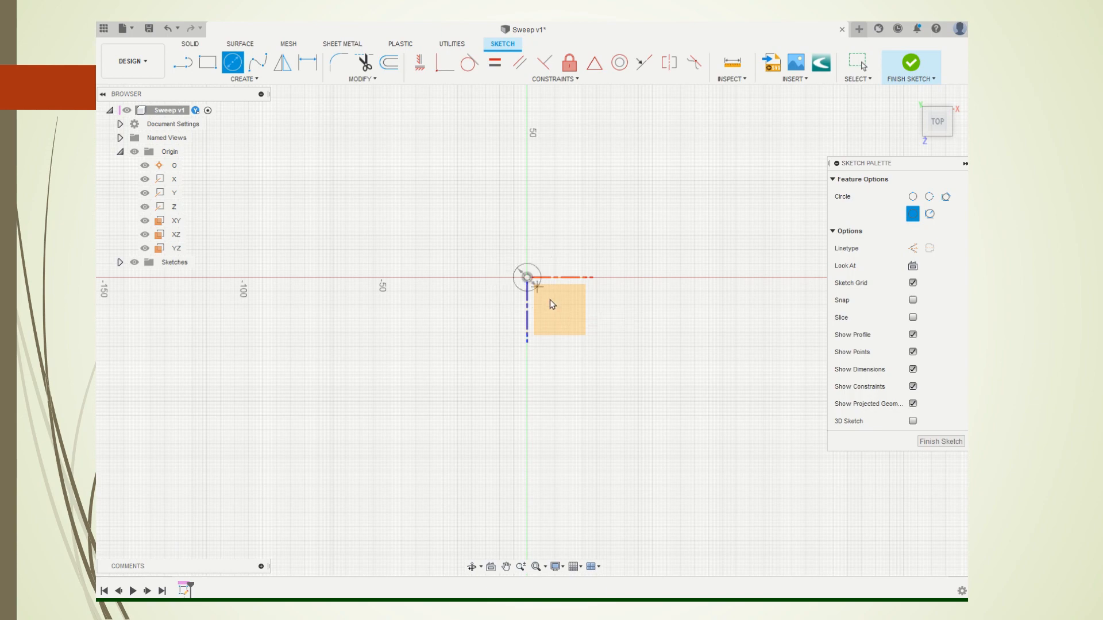
pyautogui.press('Escape')
pyautogui.scroll(5, 553, 316)
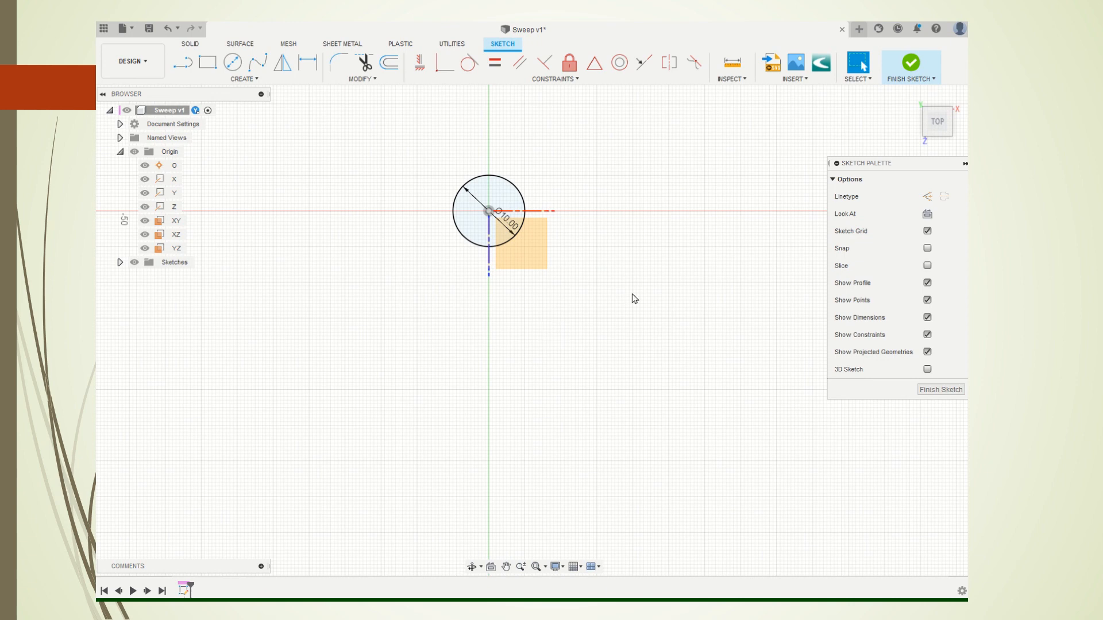
pyautogui.click(913, 68)
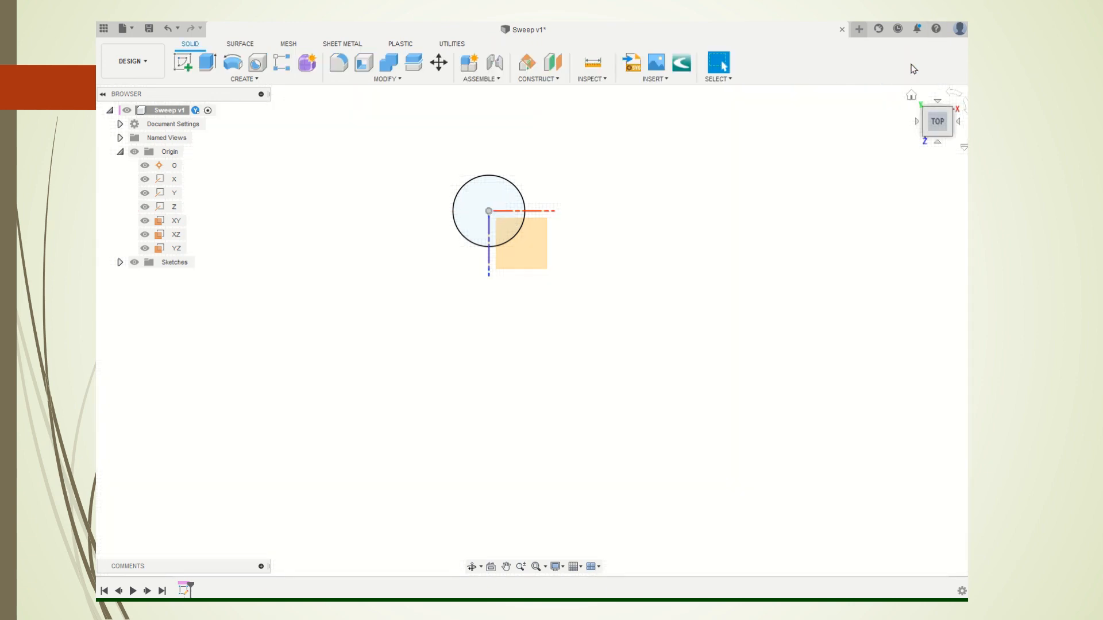
# - Return to the home view and frame the whole circle with the origin planes
pyautogui.click(910, 96)
pyautogui.scroll(3, 682, 313)
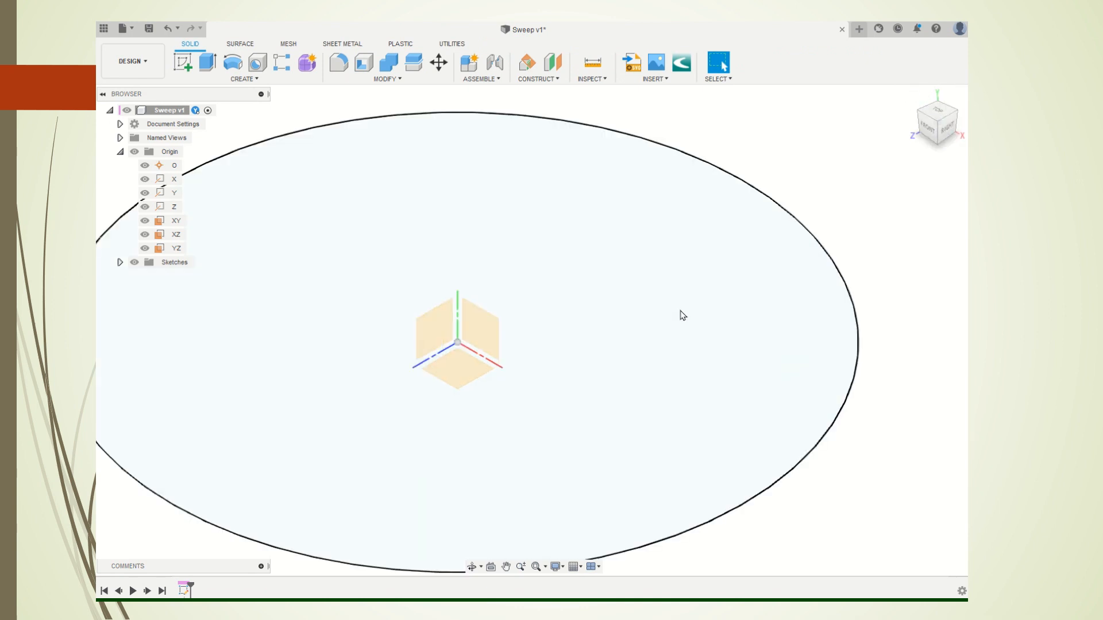
pyautogui.scroll(-5, 682, 315)
pyautogui.scroll(-3, 682, 315)
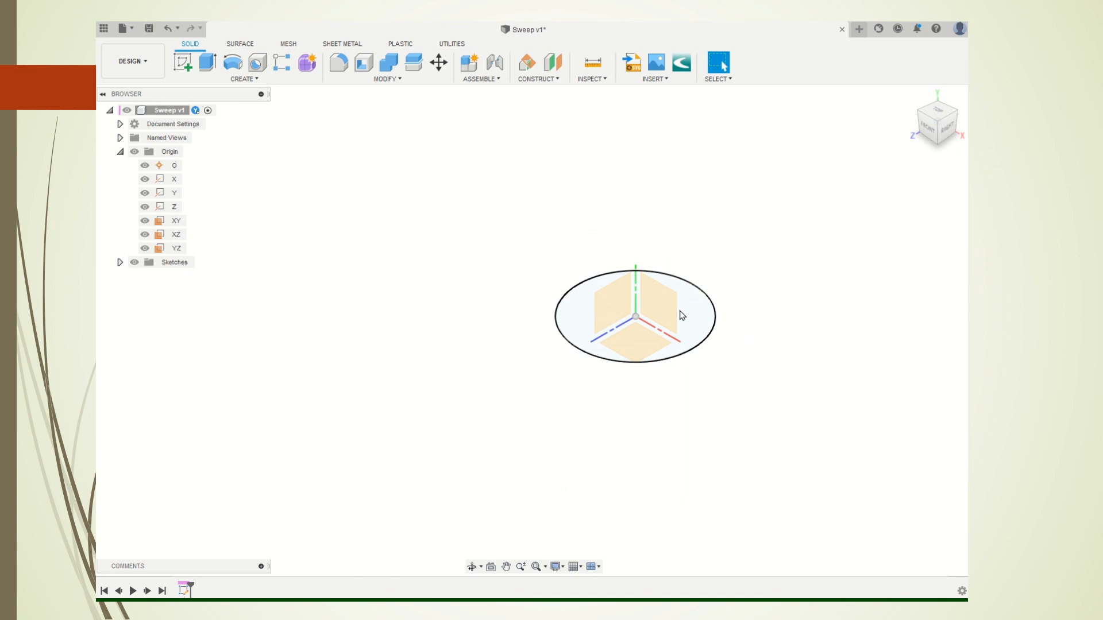
# - Start a new sketch on the XY plane, leaving free space around the circle for the sweep path
pyautogui.click(506, 567)
pyautogui.moveTo(541, 368)
pyautogui.mouseDown()
pyautogui.moveTo(438, 401)
pyautogui.moveTo(379, 439)
pyautogui.mouseUp()
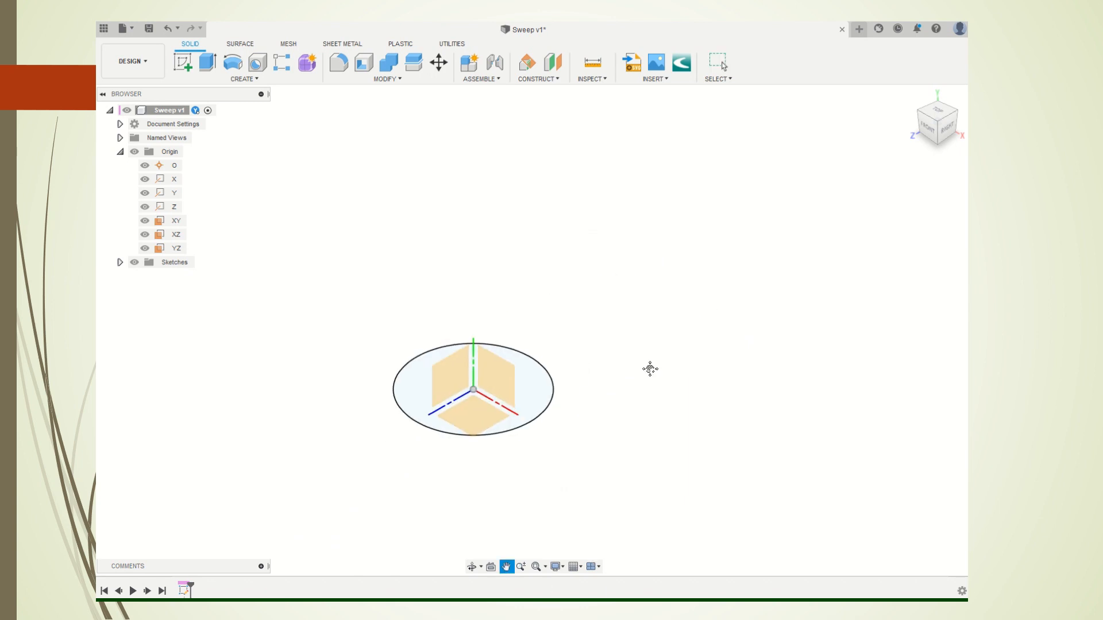
pyautogui.press('Escape')
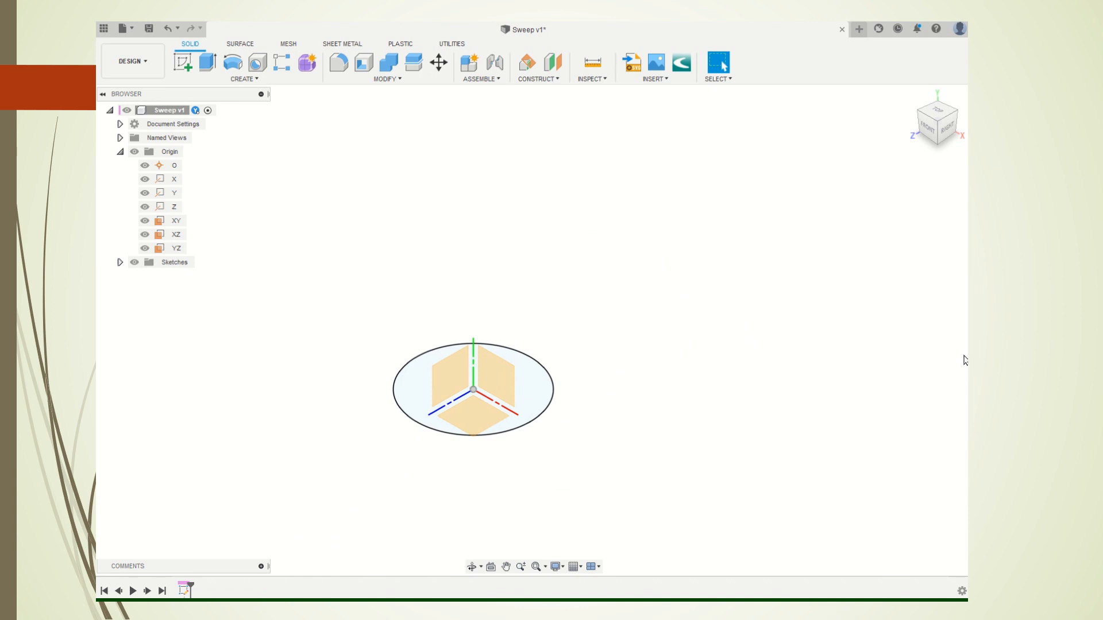
pyautogui.click(170, 223)
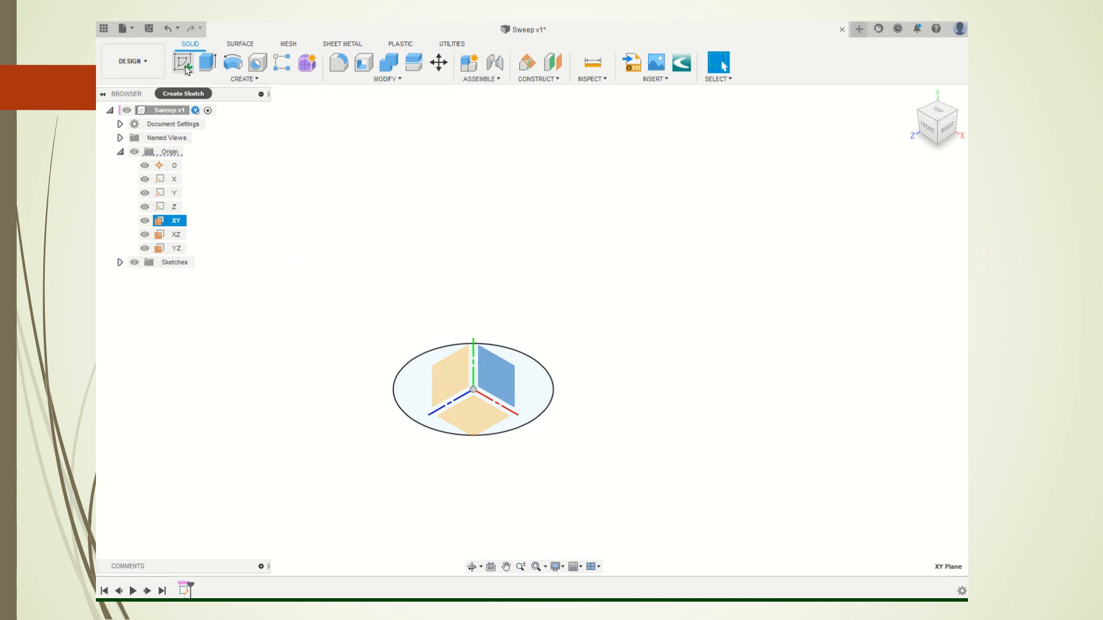
pyautogui.click(186, 68)
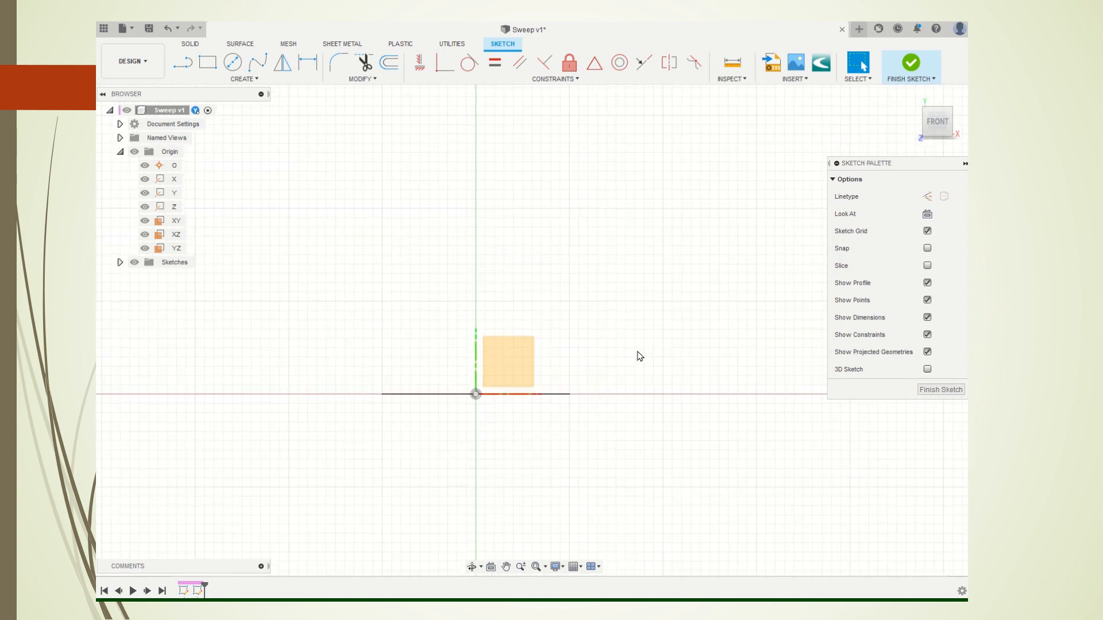
# - Draw a vertical line 5 mm long upward from the origin
pyautogui.press('l')
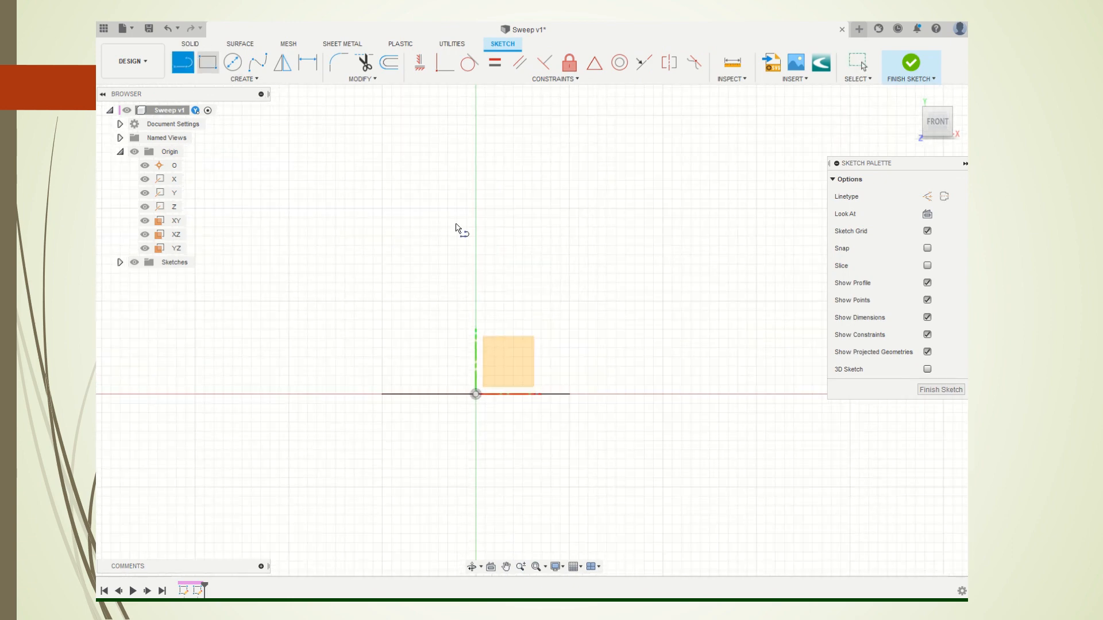
pyautogui.click(476, 395)
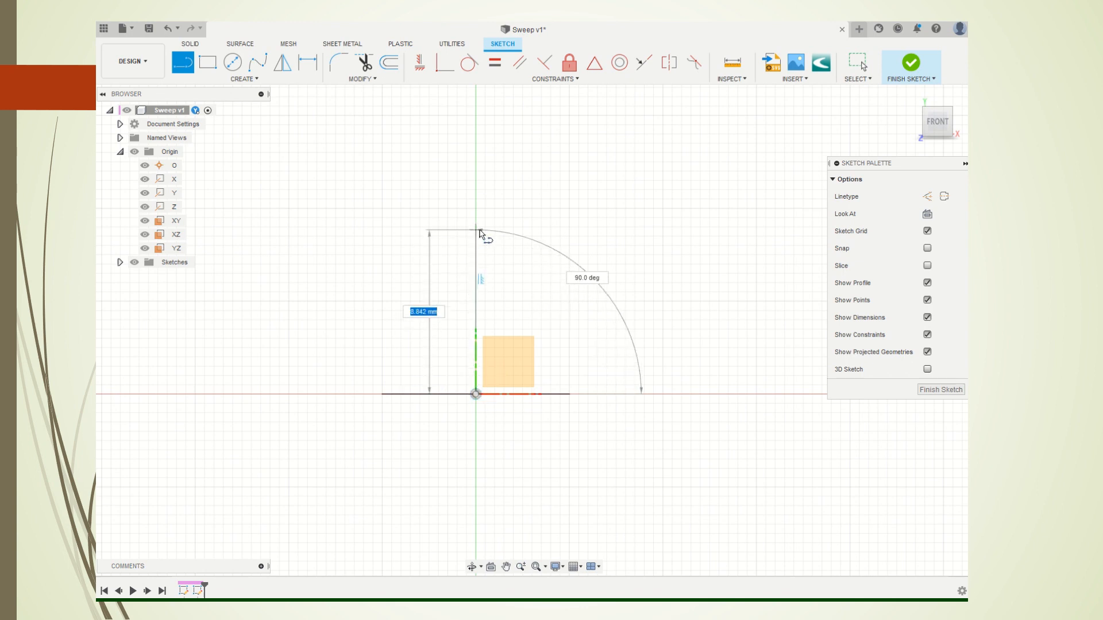
pyautogui.write('5')
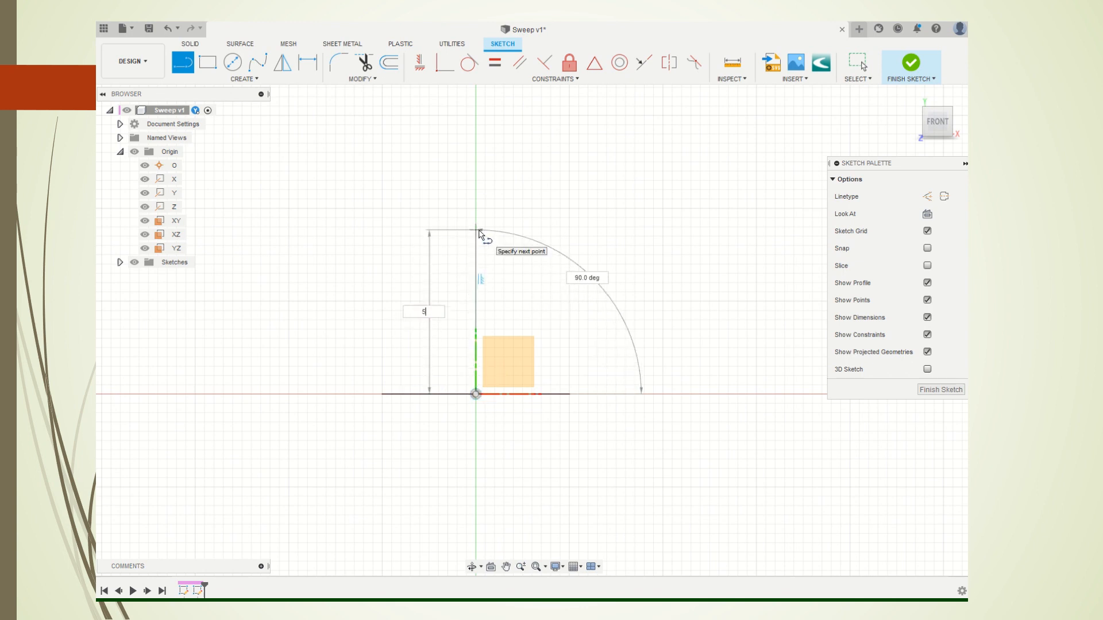
pyautogui.press('Return')
pyautogui.press('Escape')
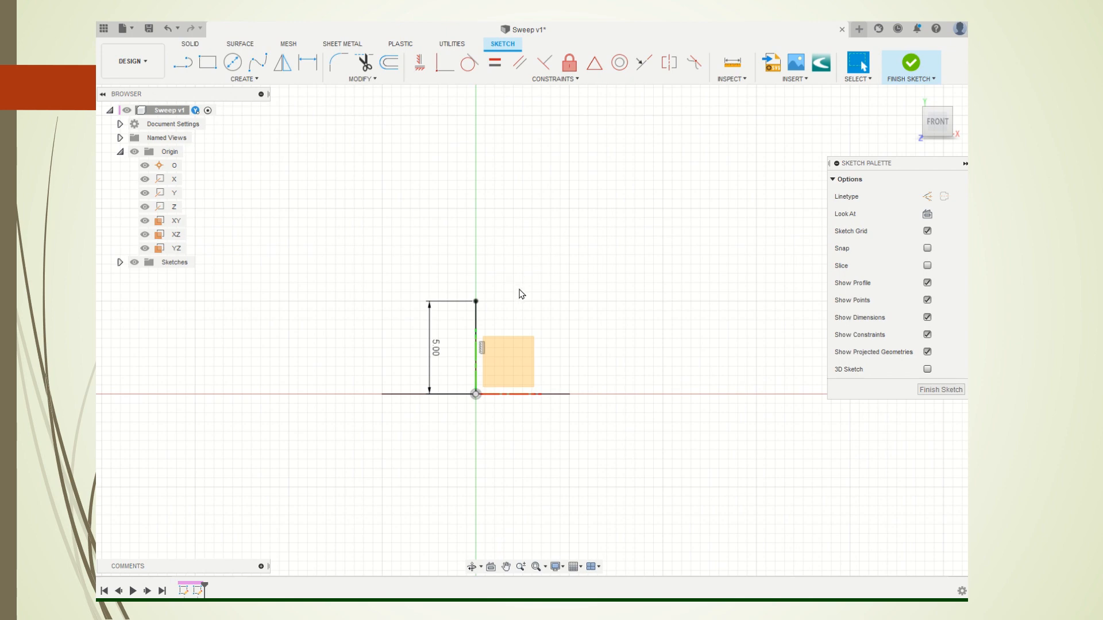
# - Set the vertical line's length dimension to 50 mm
pyautogui.scroll(2, 520, 290)
pyautogui.scroll(-2, 522, 296)
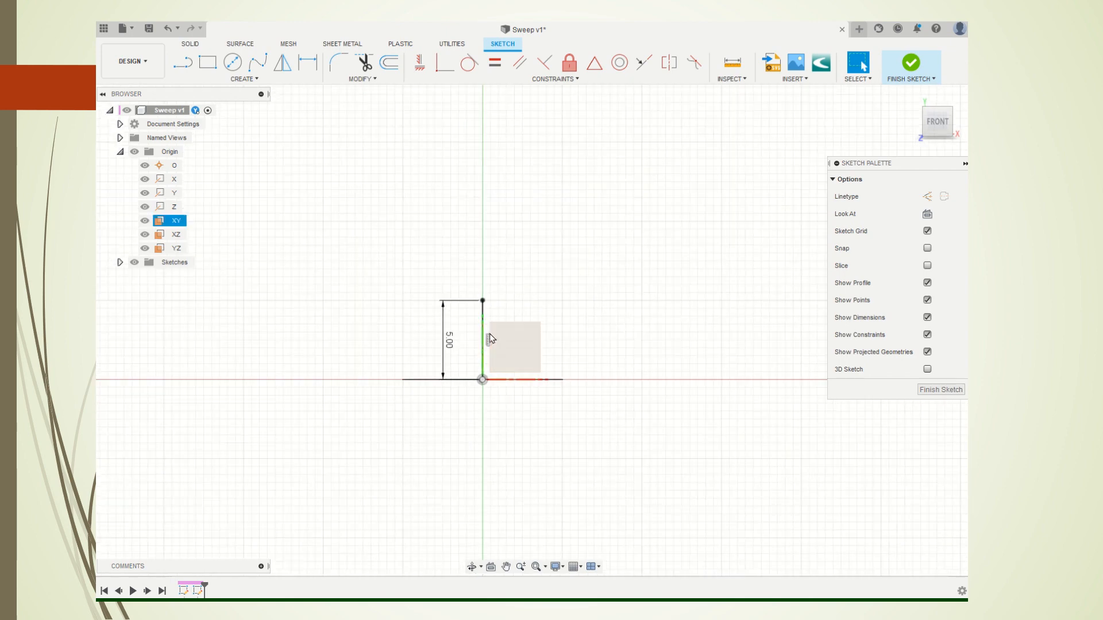
pyautogui.doubleClick(447, 339)
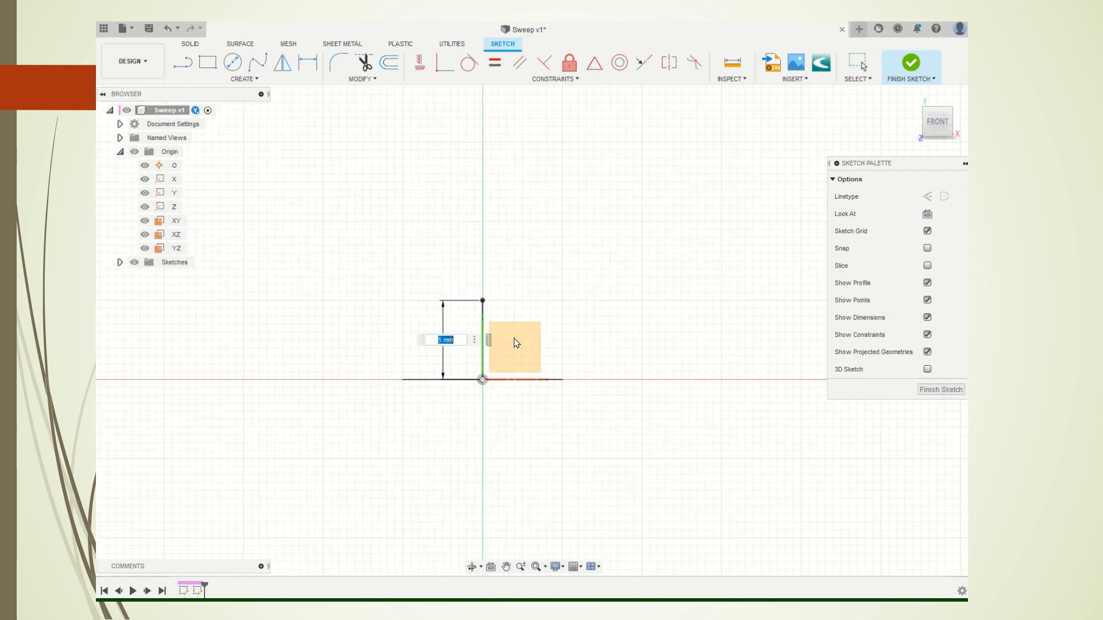
pyautogui.write('50')
pyautogui.press('Return')
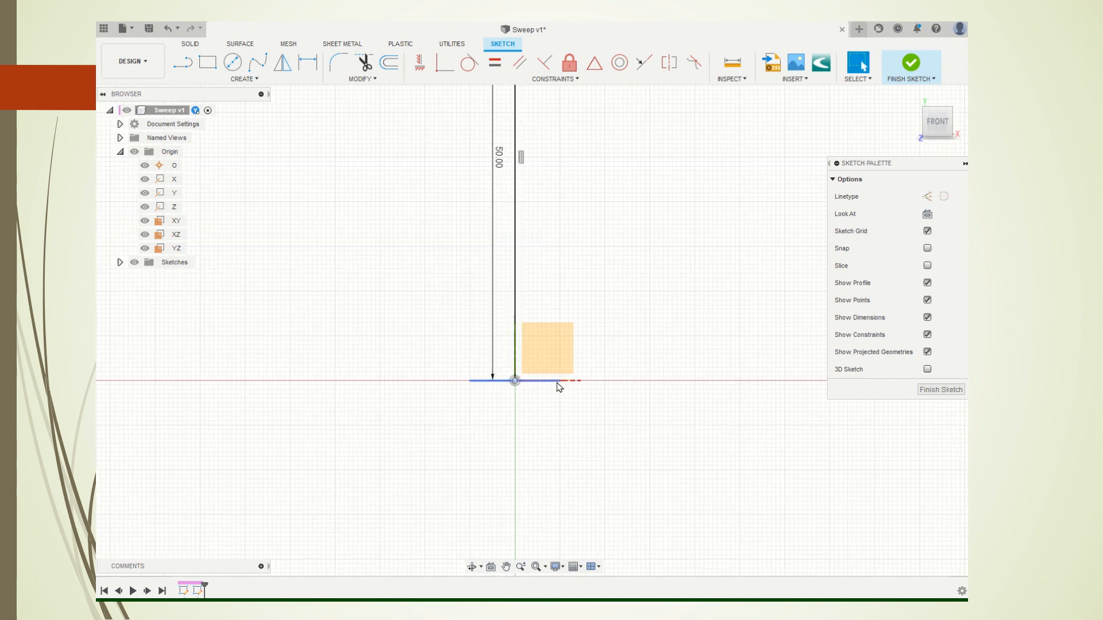
# - Draw a 50 mm horizontal line in the negative X direction from the vertical line's upper end and move both dimensions outside the path
pyautogui.scroll(-2, 557, 386)
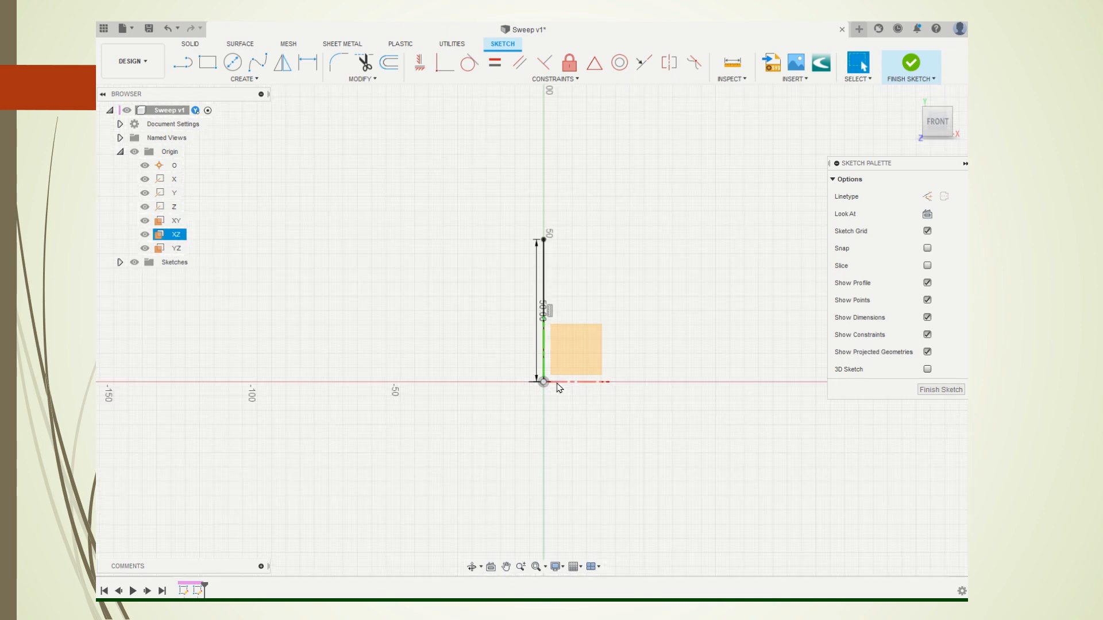
pyautogui.click(180, 62)
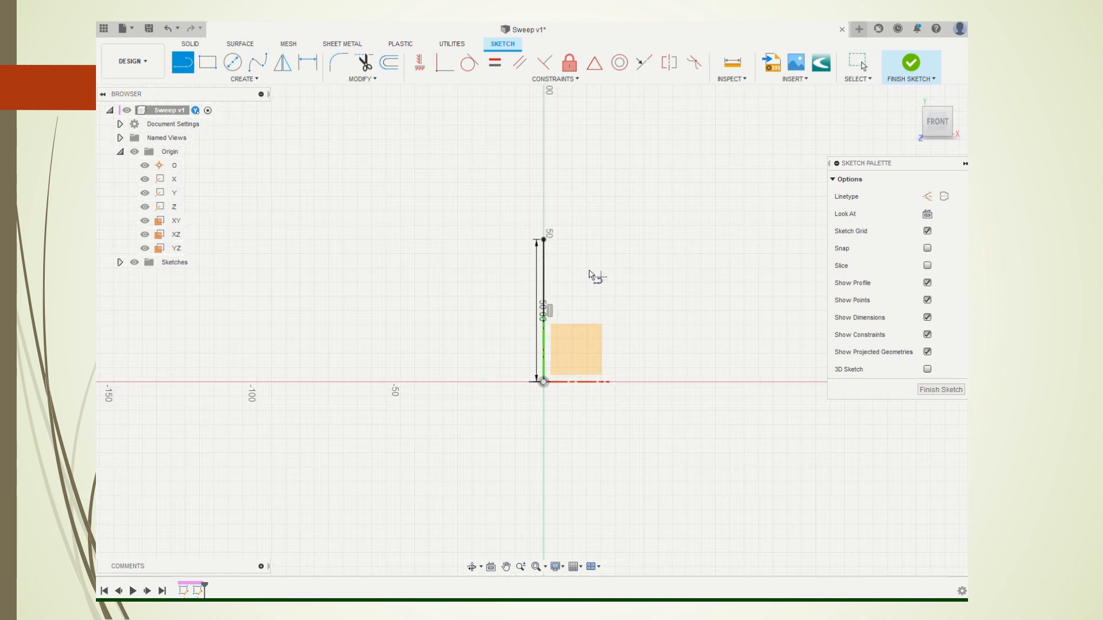
pyautogui.click(544, 240)
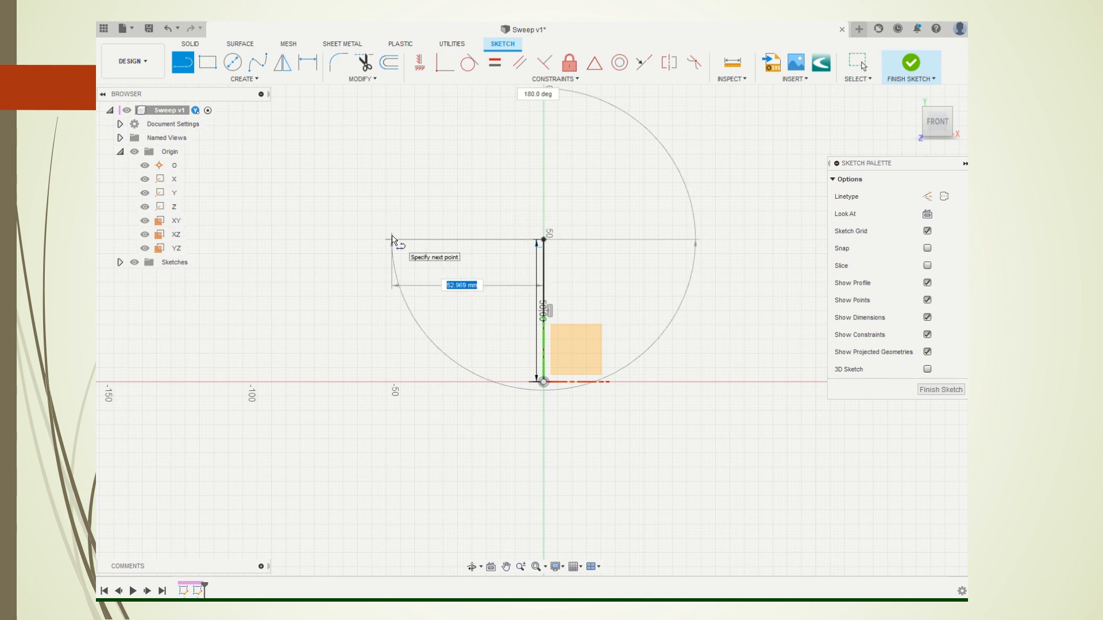
pyautogui.write('50')
pyautogui.press('Return')
pyautogui.press('Escape')
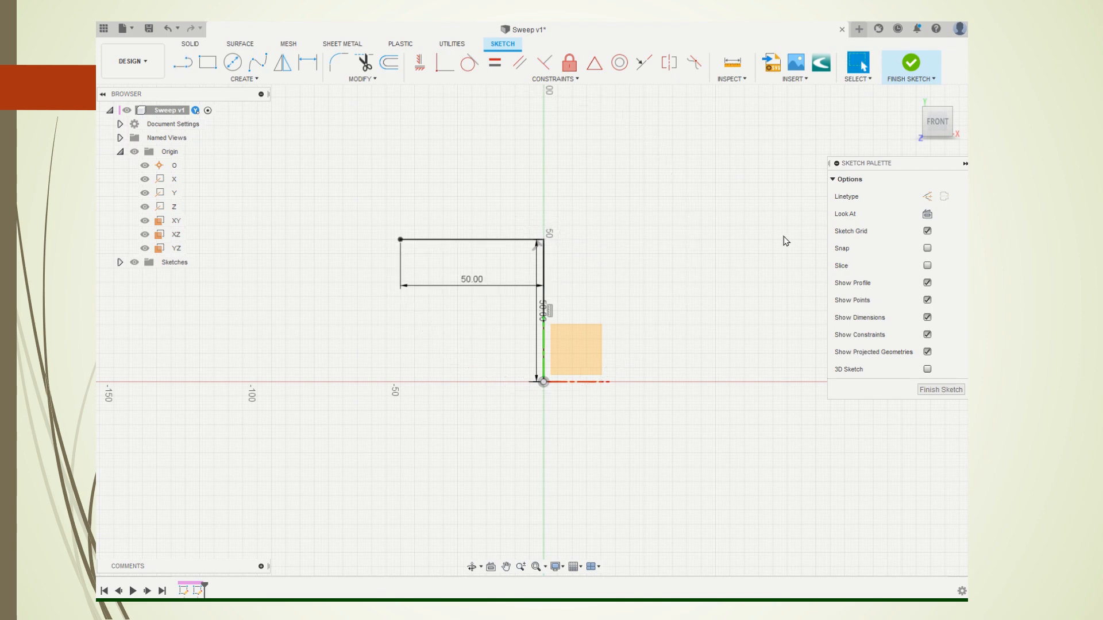
pyautogui.moveTo(508, 287); pyautogui.dragTo(492, 212)
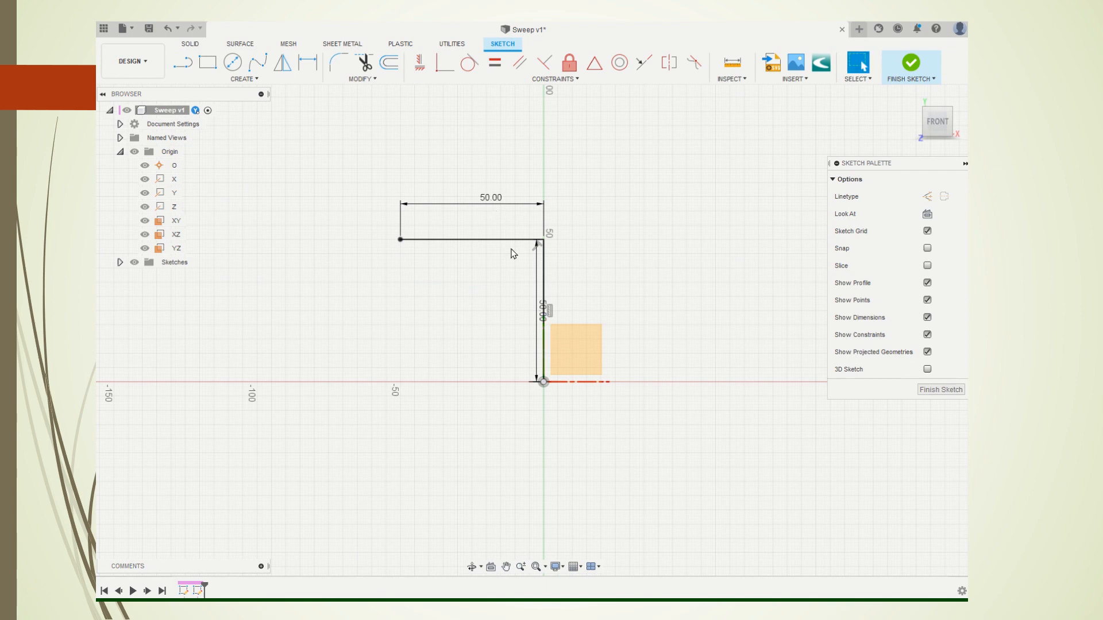
pyautogui.moveTo(542, 310); pyautogui.dragTo(588, 284)
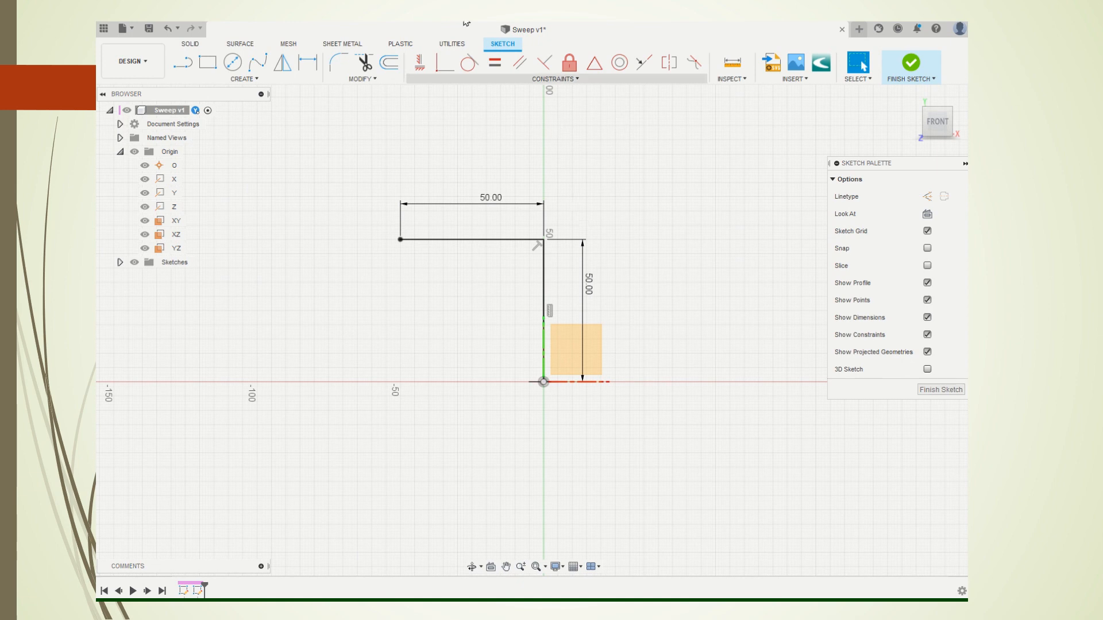
# - Fillet the corner between the two path lines with a 15 mm radius and finish the sketch
pyautogui.click(375, 80)
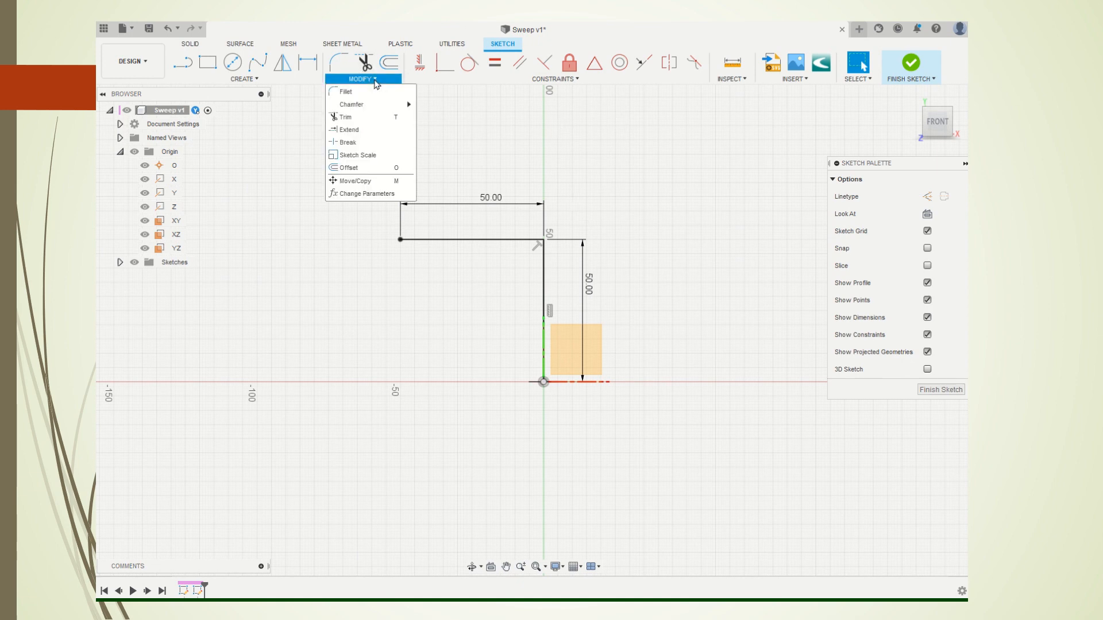
pyautogui.click(367, 92)
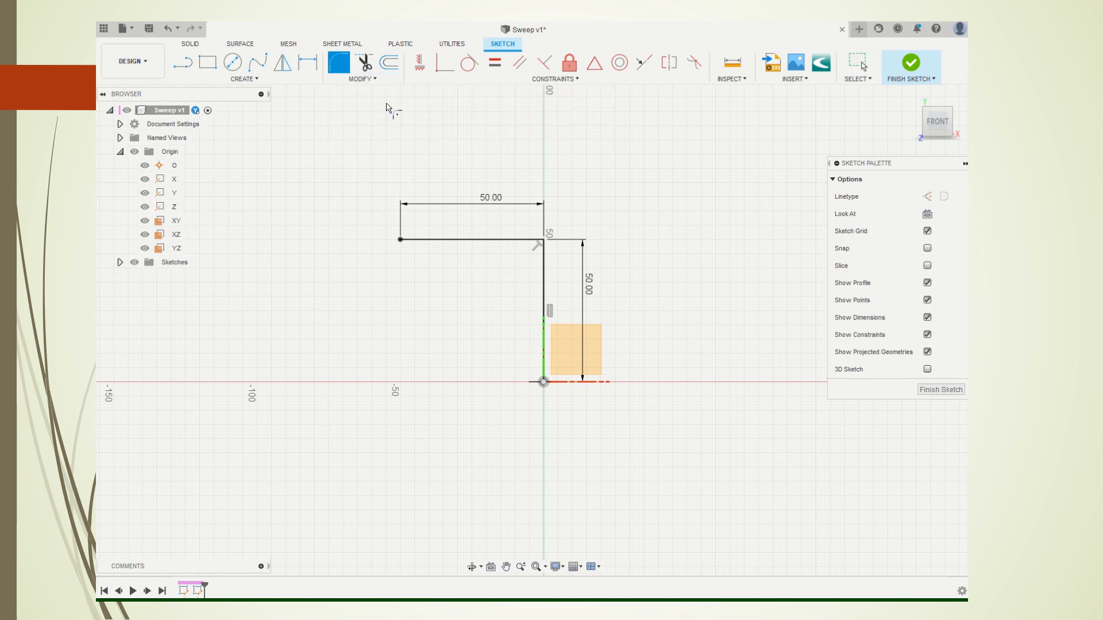
pyautogui.click(527, 241)
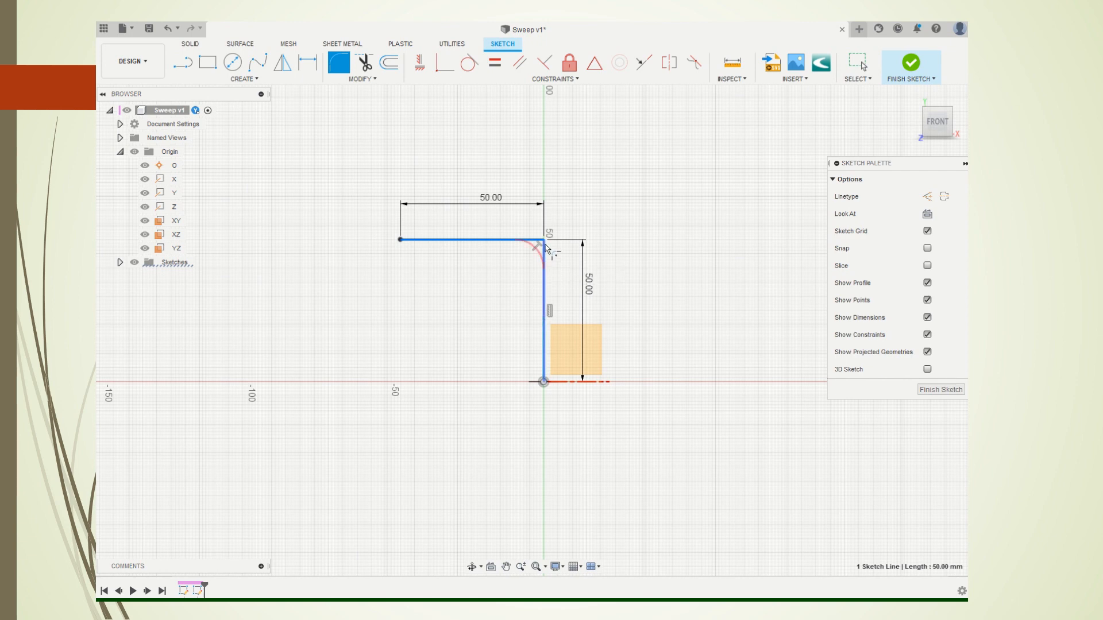
pyautogui.click(543, 253)
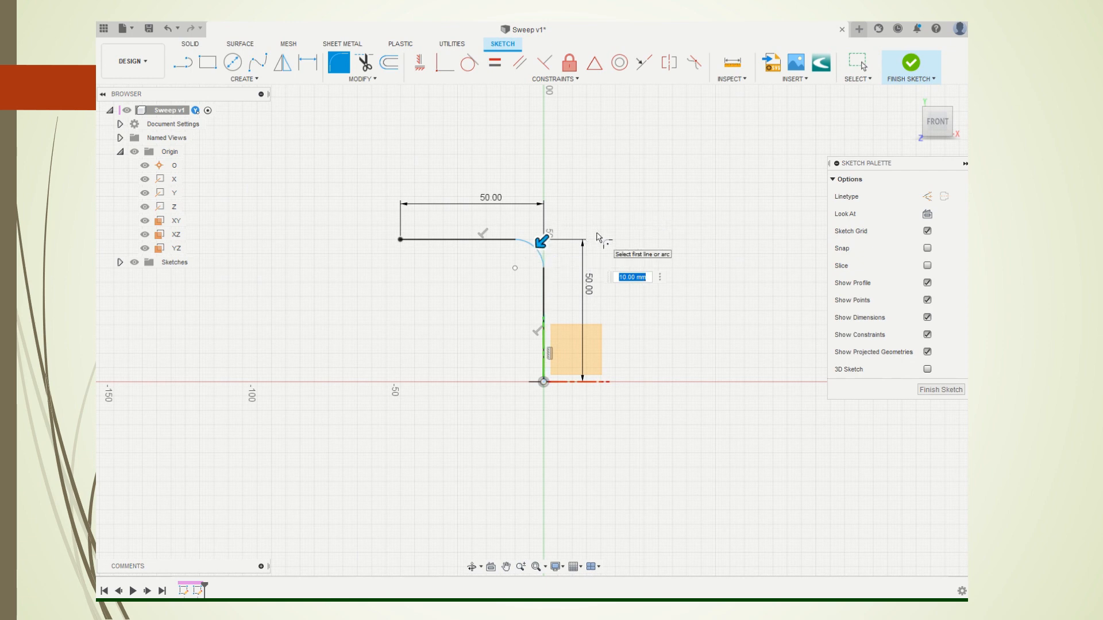
pyautogui.write('15')
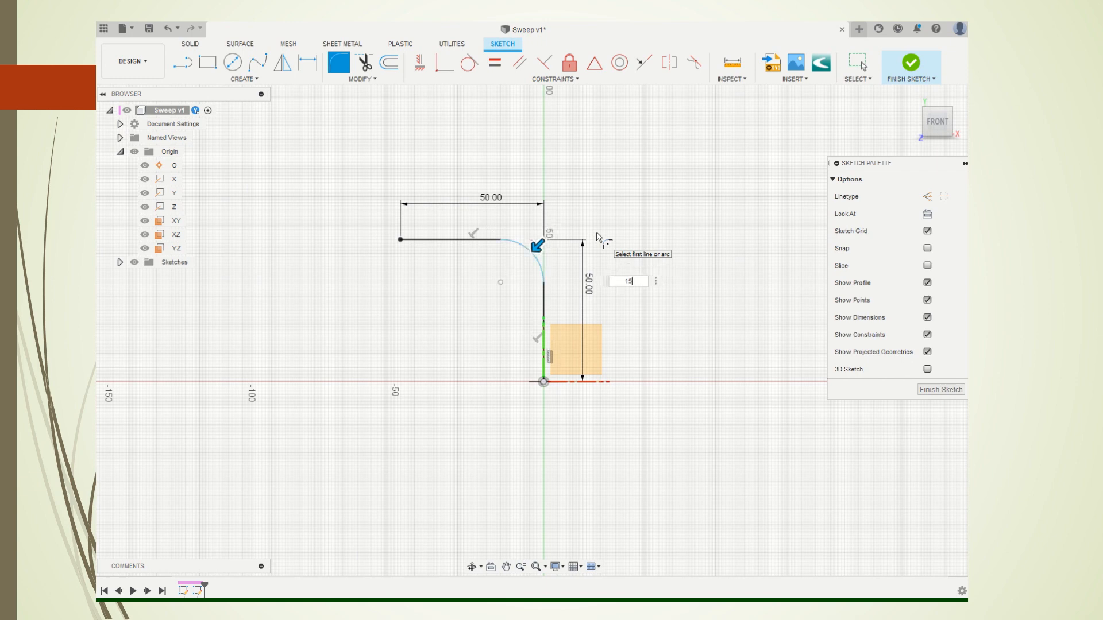
pyautogui.press('Return')
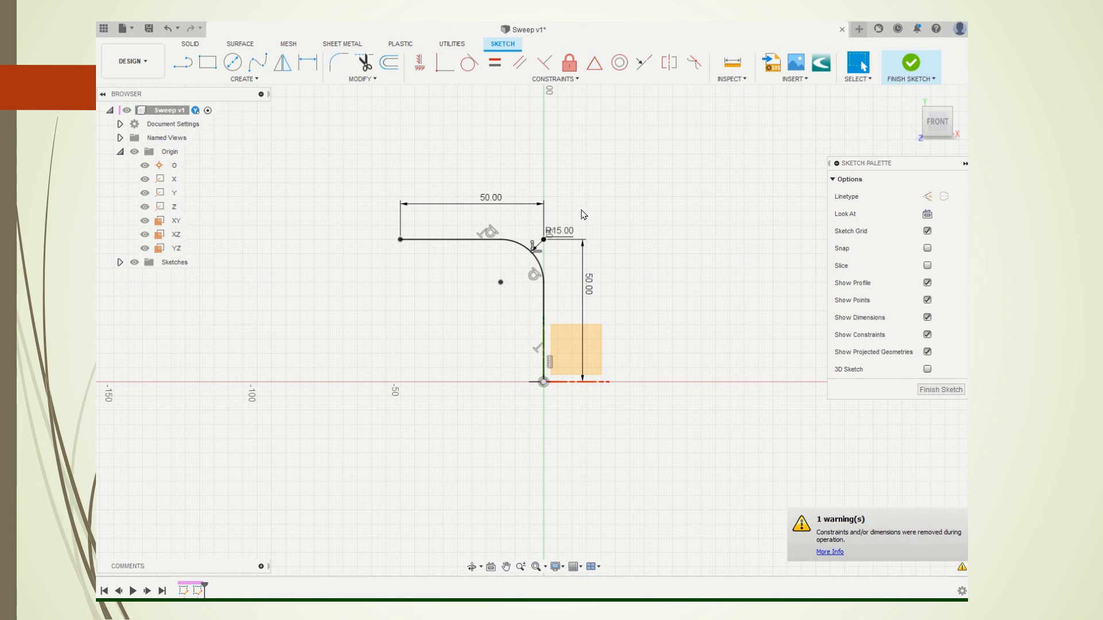
pyautogui.click(540, 374)
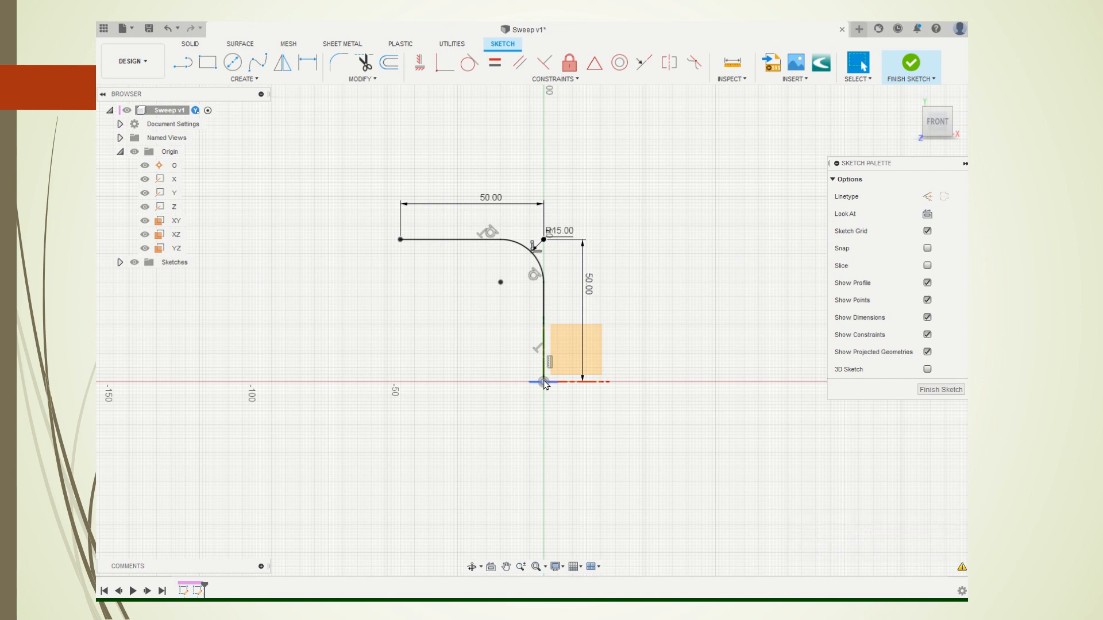
pyautogui.click(910, 65)
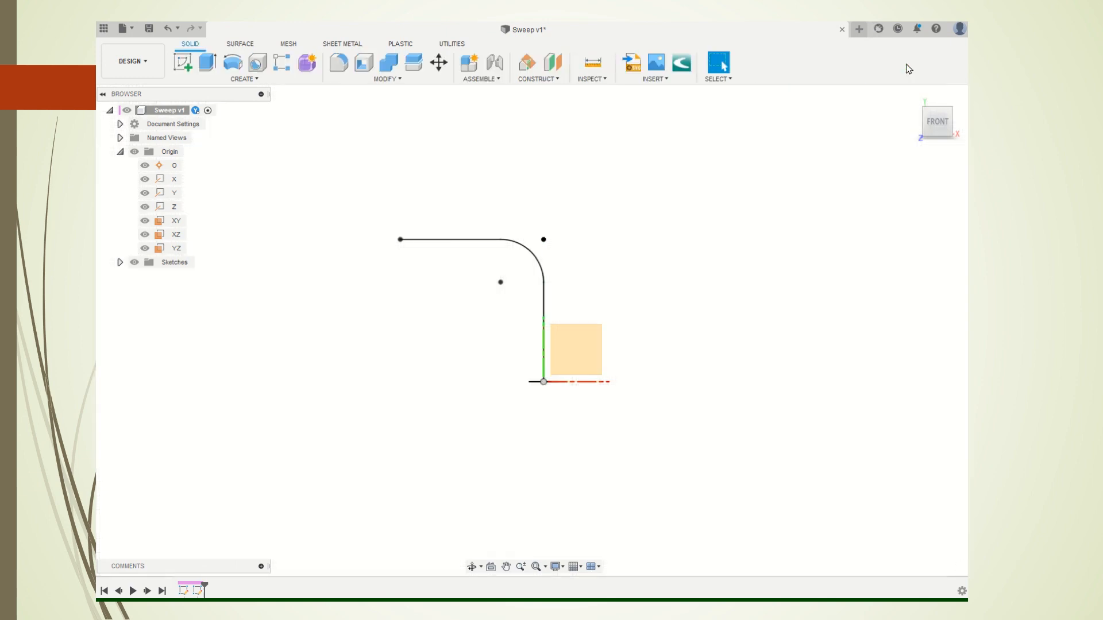
# - Hide the origin geometry and sweep the circle along the whole filleted path as a single-path new body
pyautogui.moveTo(937, 122); pyautogui.dragTo(918, 146)
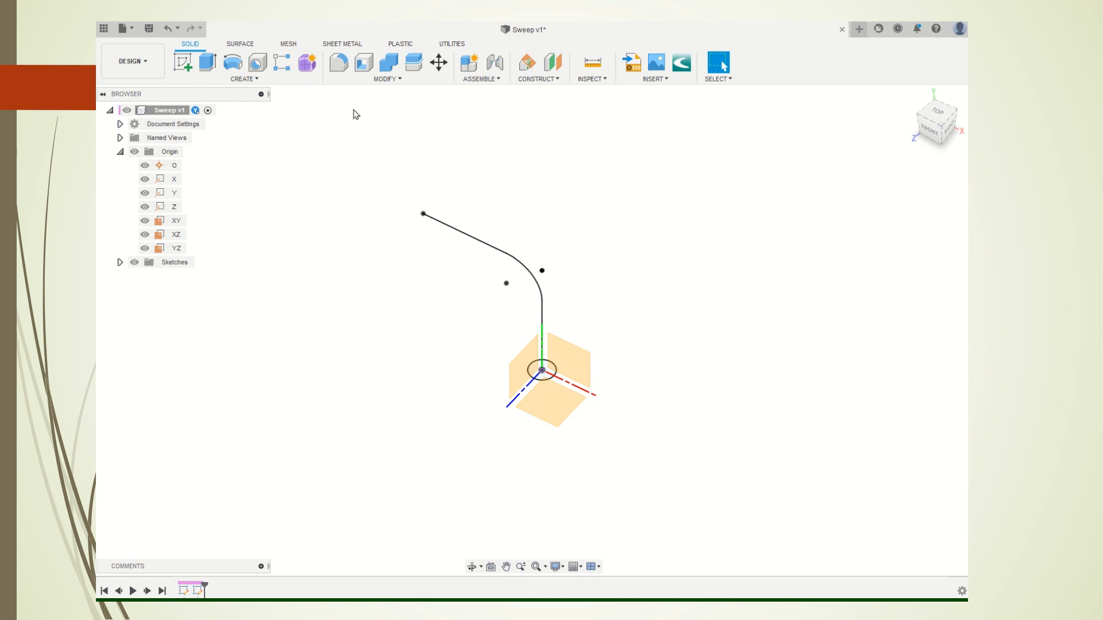
pyautogui.click(267, 80)
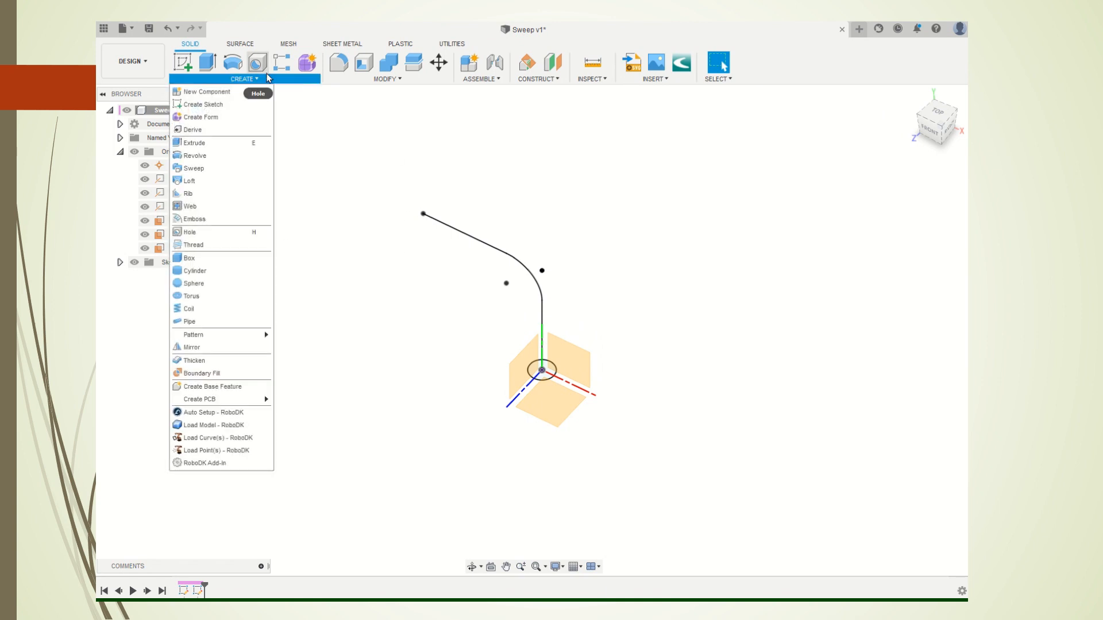
pyautogui.click(216, 170)
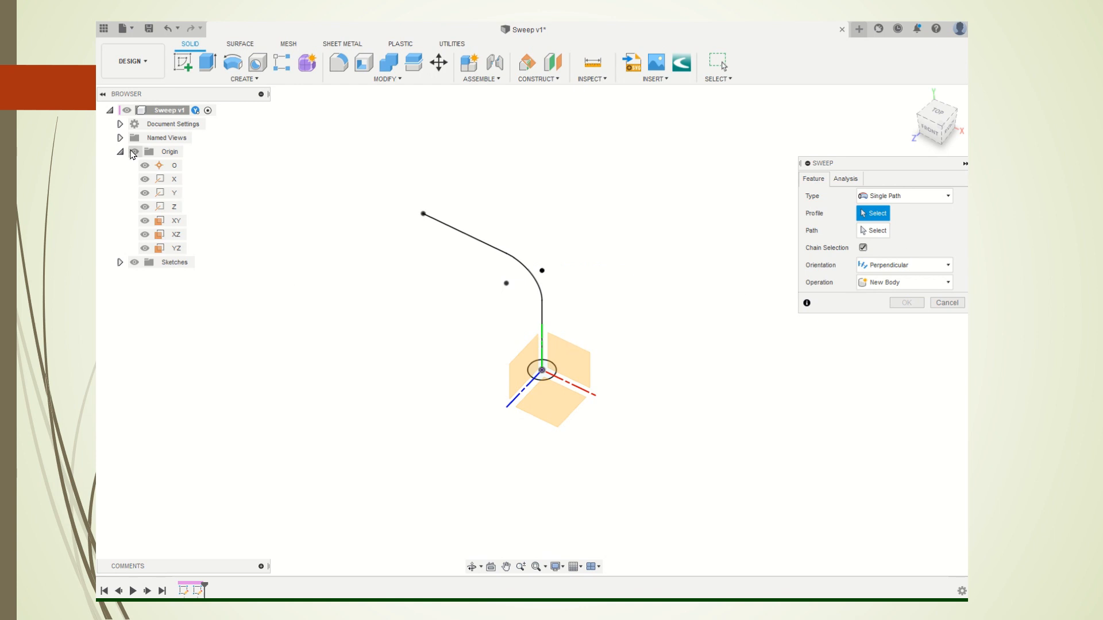
pyautogui.click(134, 152)
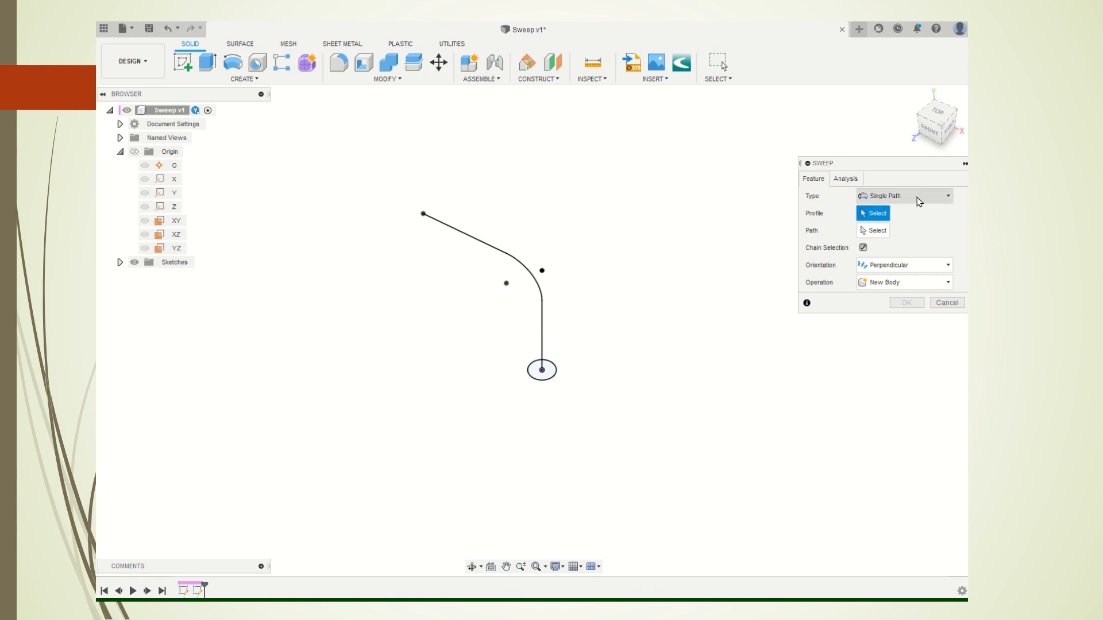
pyautogui.click(873, 231)
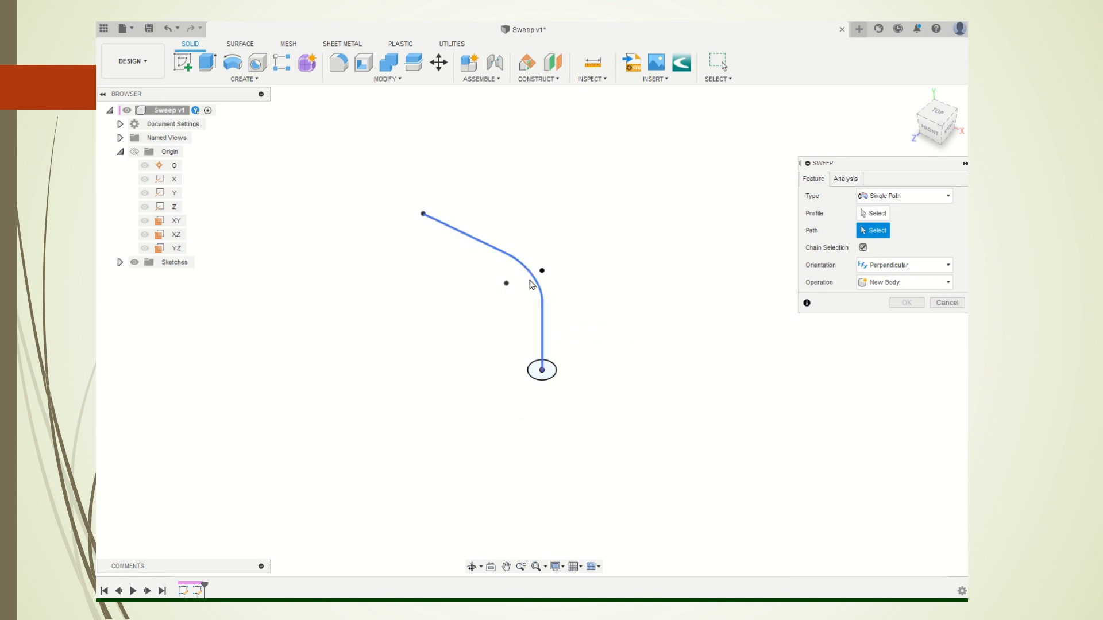
pyautogui.click(543, 310)
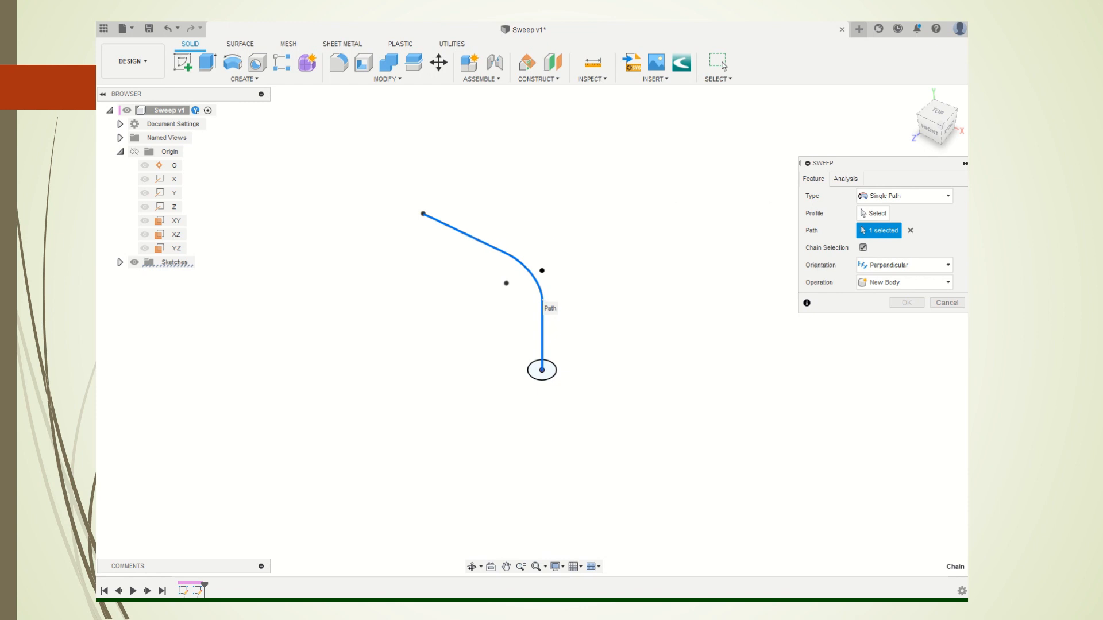
pyautogui.click(875, 214)
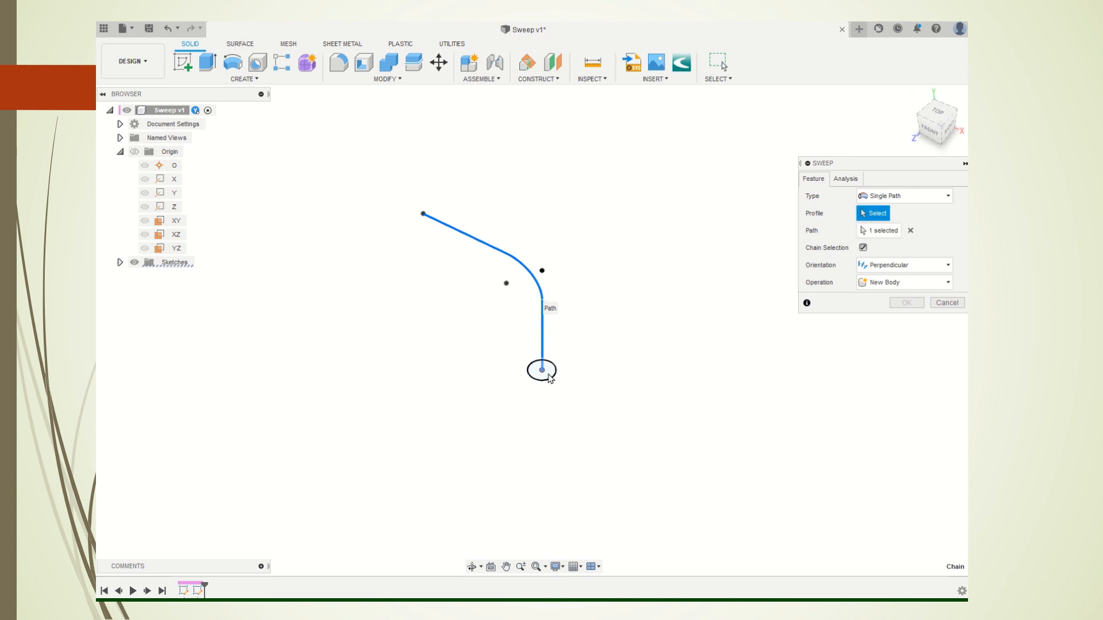
pyautogui.click(549, 375)
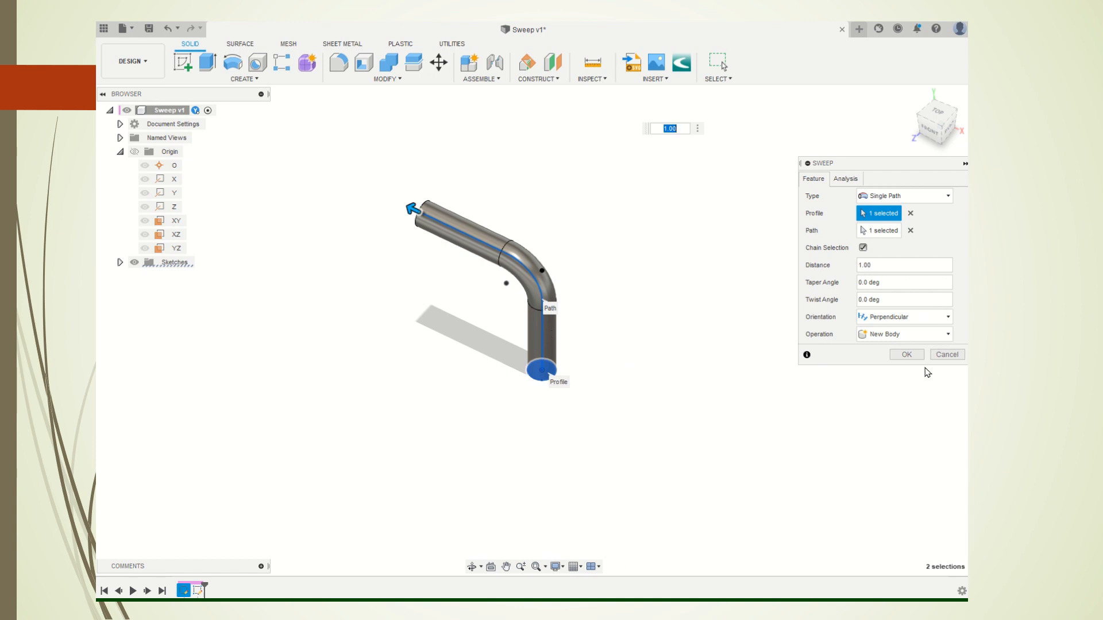
pyautogui.click(906, 354)
# - Show the properties of the swept body and place the readout beside the model to examine its mass and volume
pyautogui.scroll(-2, 812, 377)
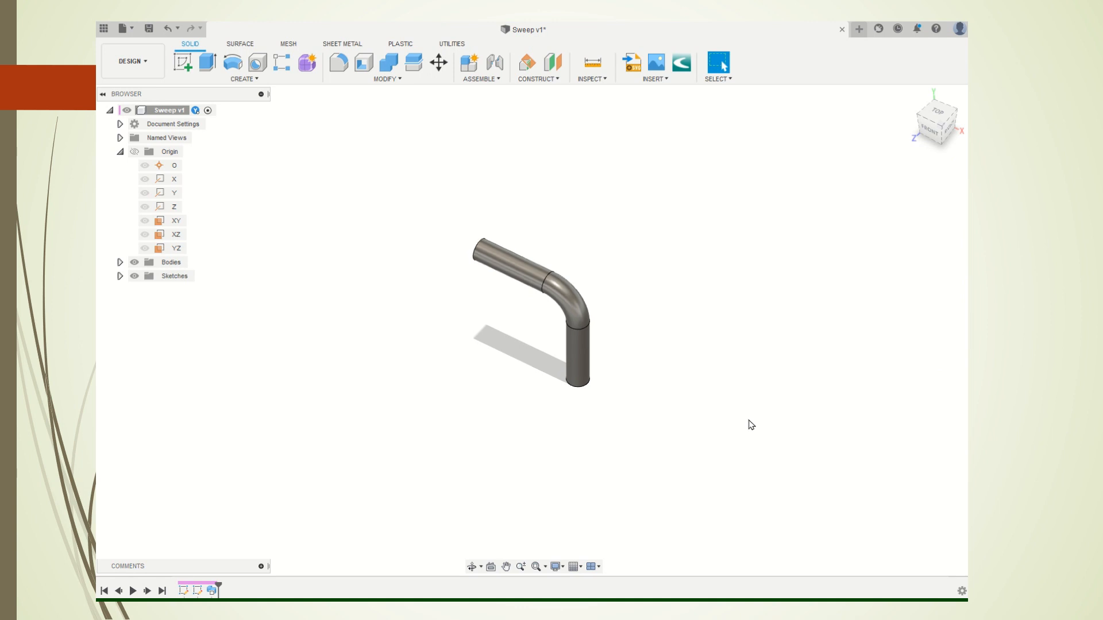
pyautogui.scroll(1, 798, 299)
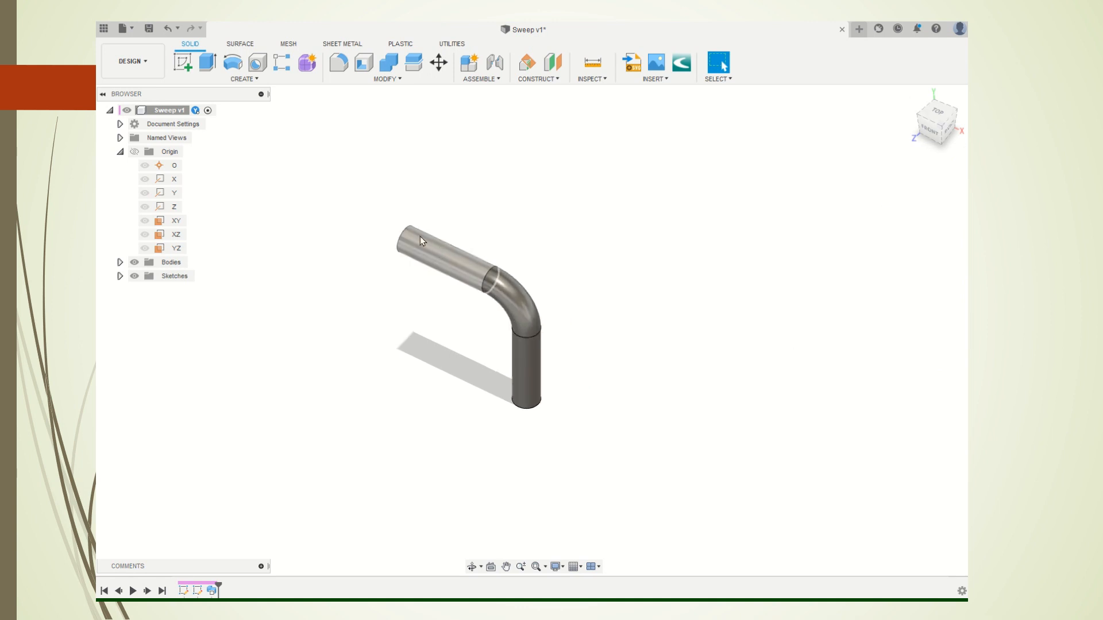
pyautogui.click(120, 263)
pyautogui.click(176, 277)
pyautogui.rightClick(175, 279)
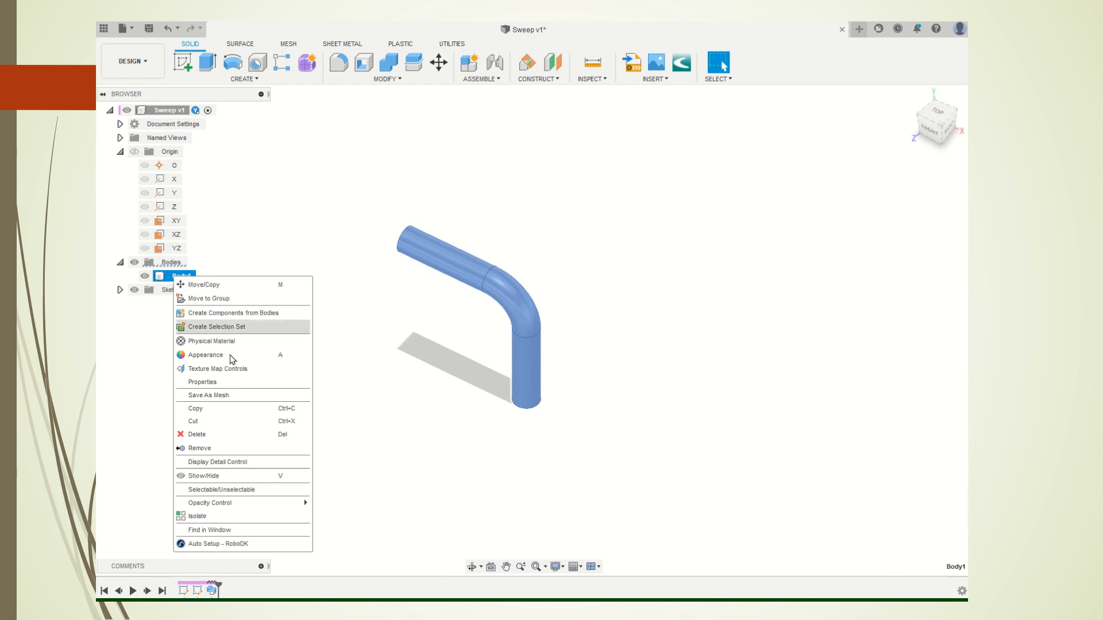
pyautogui.click(209, 384)
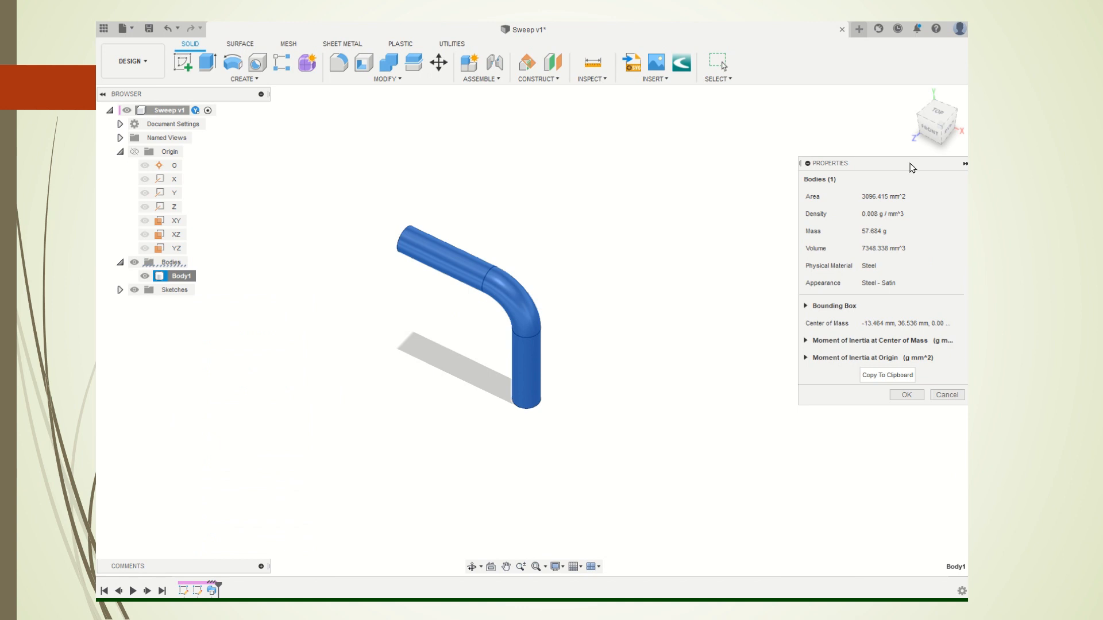
pyautogui.moveTo(845, 169); pyautogui.dragTo(714, 227)
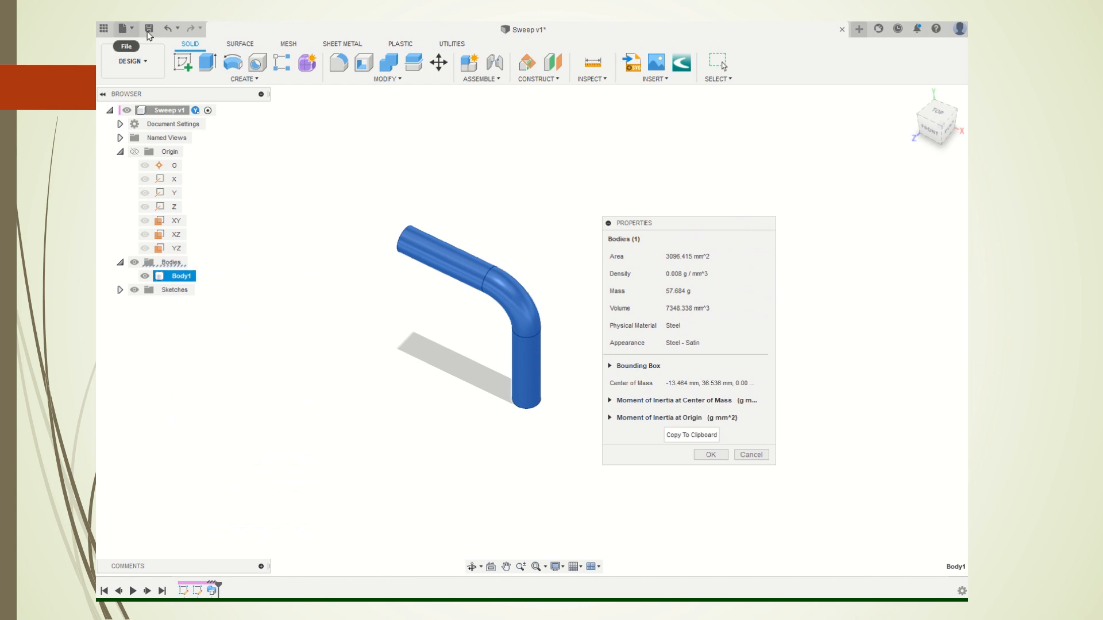
# - Close the pipe body's properties and save the Sweep design
pyautogui.click(712, 454)
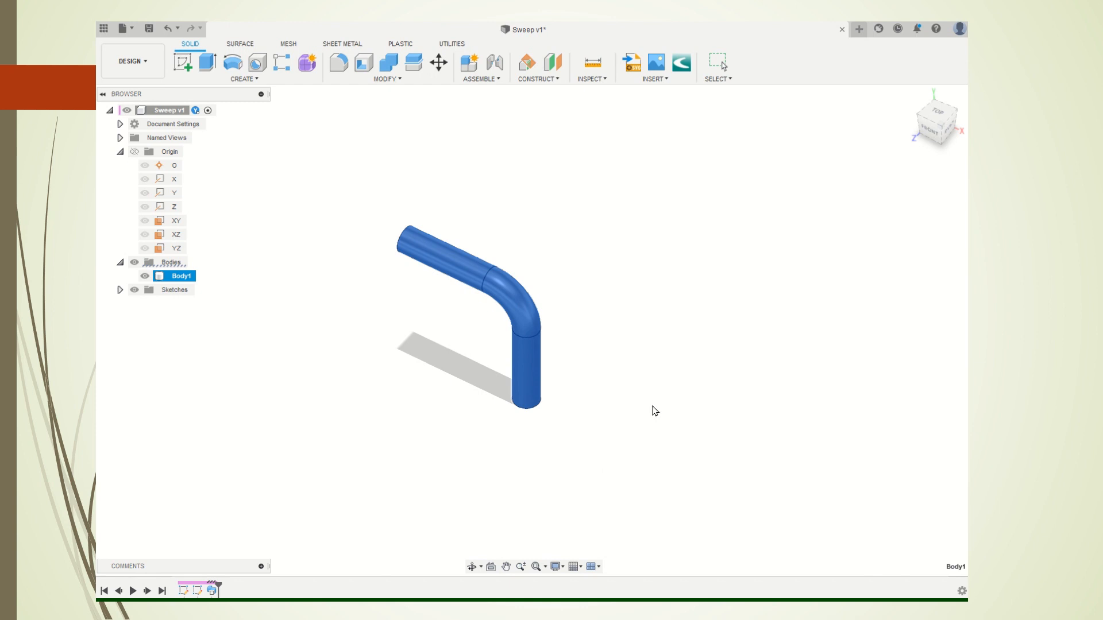
pyautogui.click(149, 30)
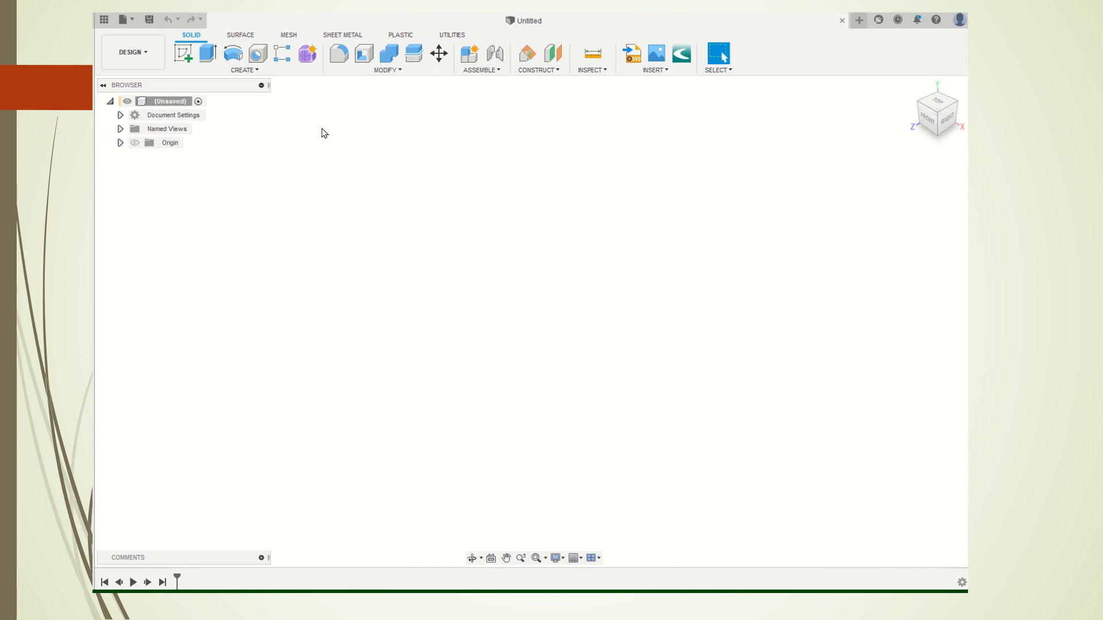
# - Save the new empty design as "Constuction Plane" in the Elearning > Lesson 04 folder
pyautogui.click(149, 22)
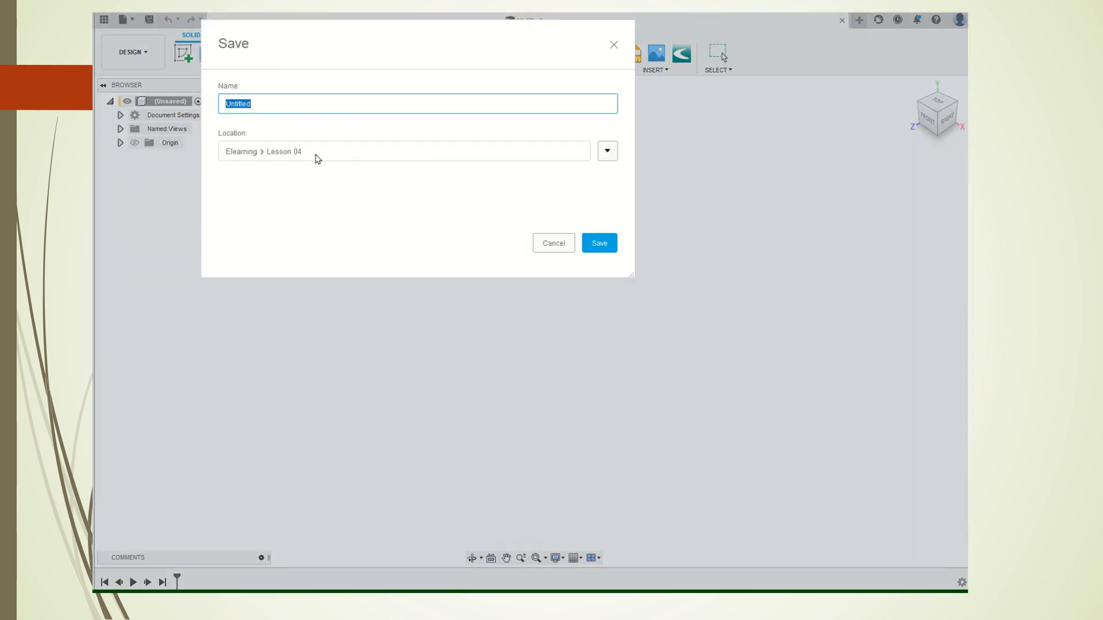
pyautogui.write('Constuction Plane')
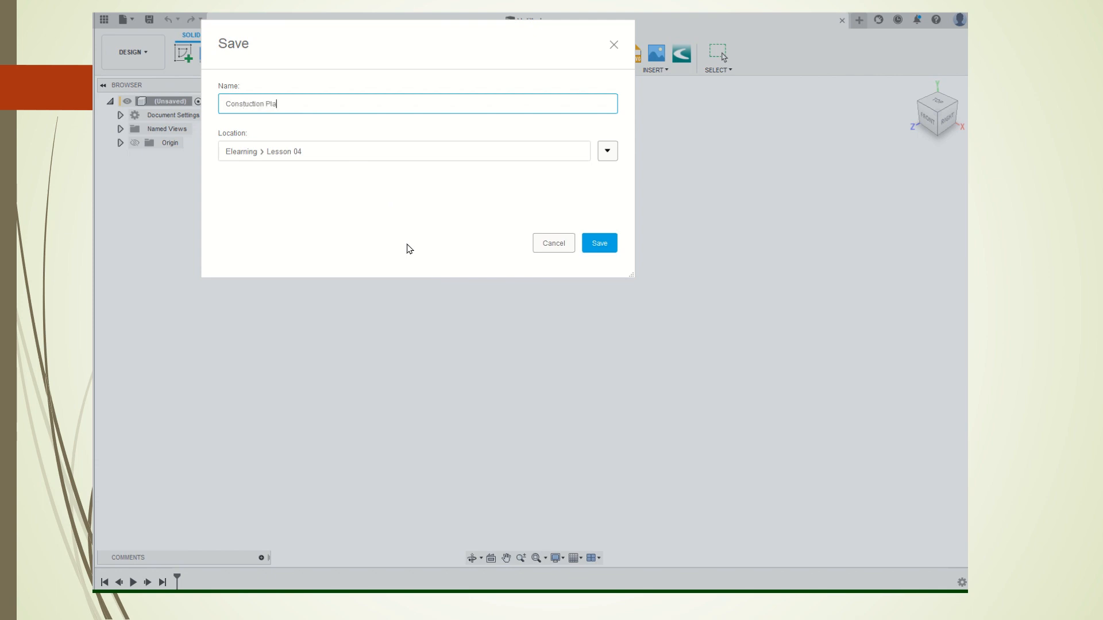
pyautogui.click(599, 244)
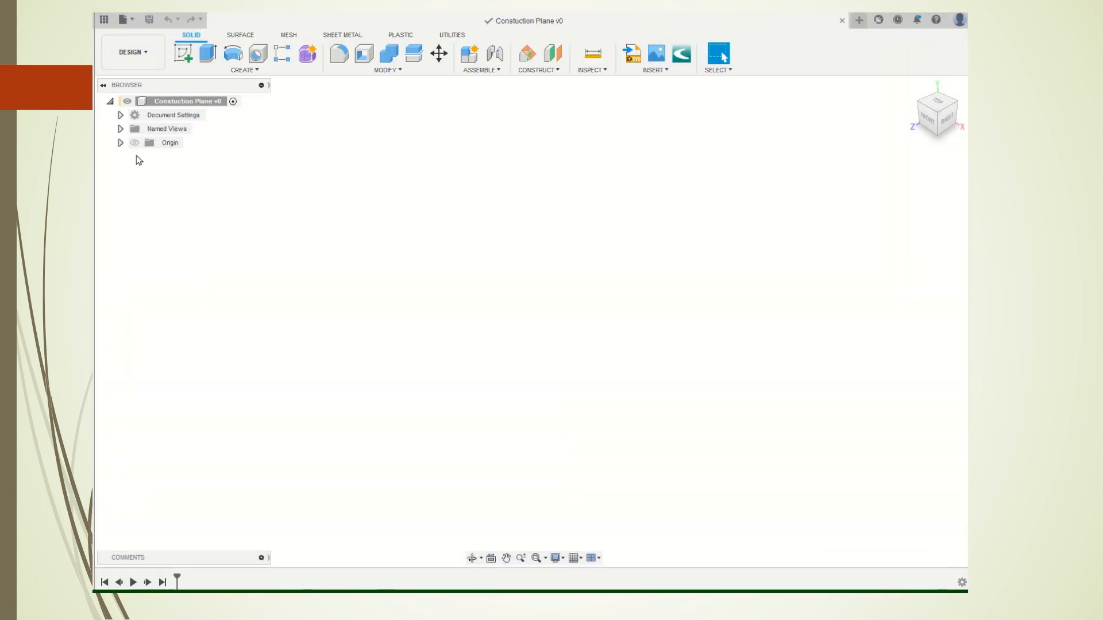
# - Show the origin geometry and construct a plane offset 50 mm above the XZ plane
pyautogui.click(135, 143)
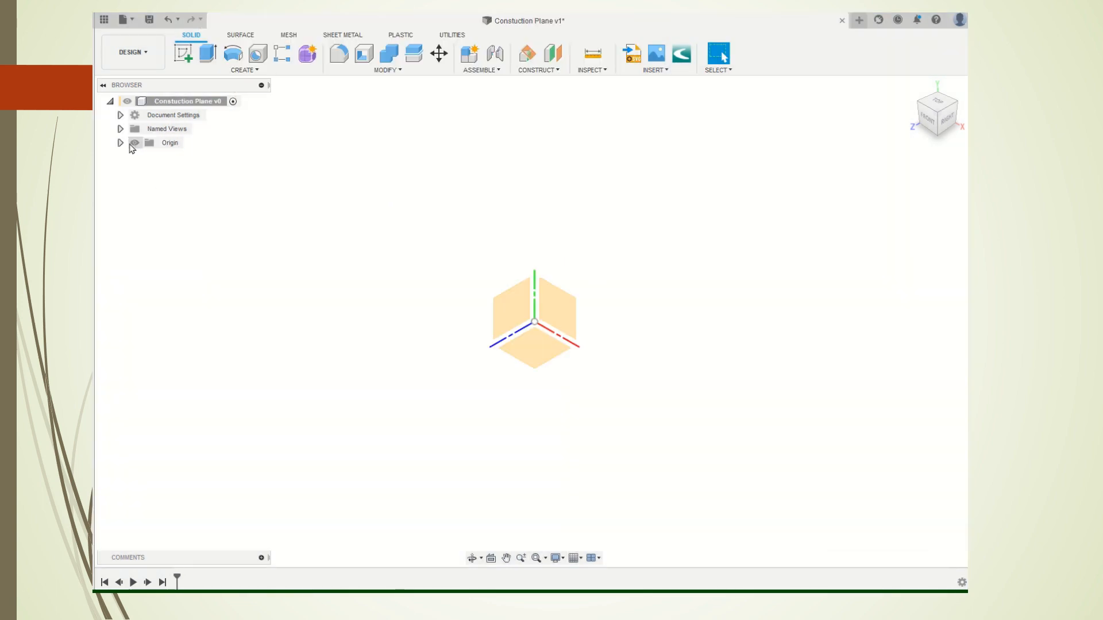
pyautogui.click(120, 142)
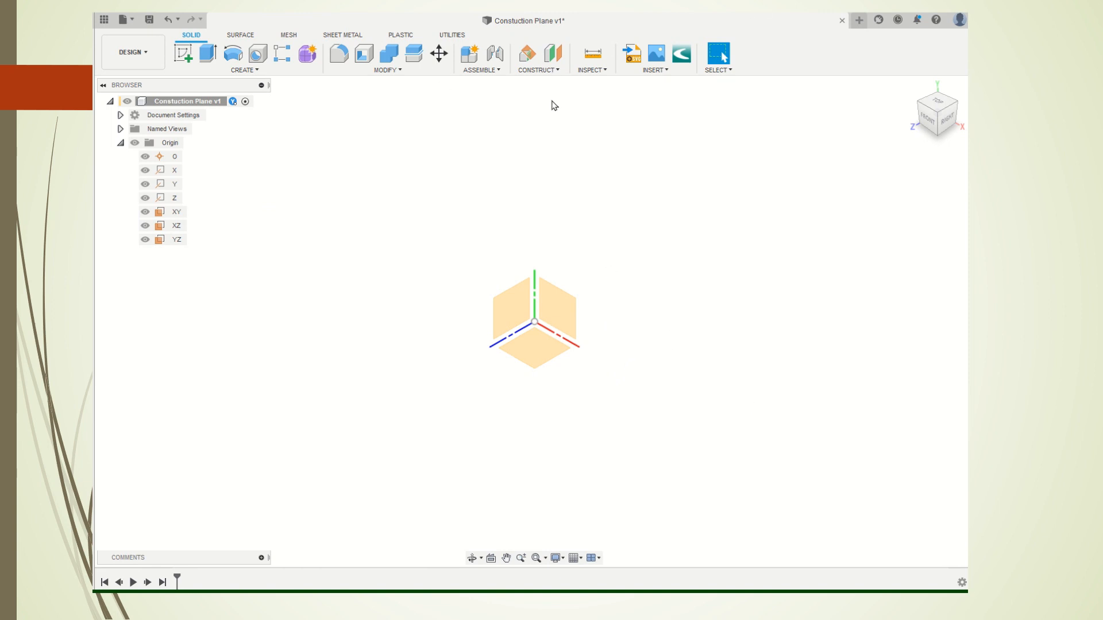
pyautogui.click(548, 71)
pyautogui.click(543, 83)
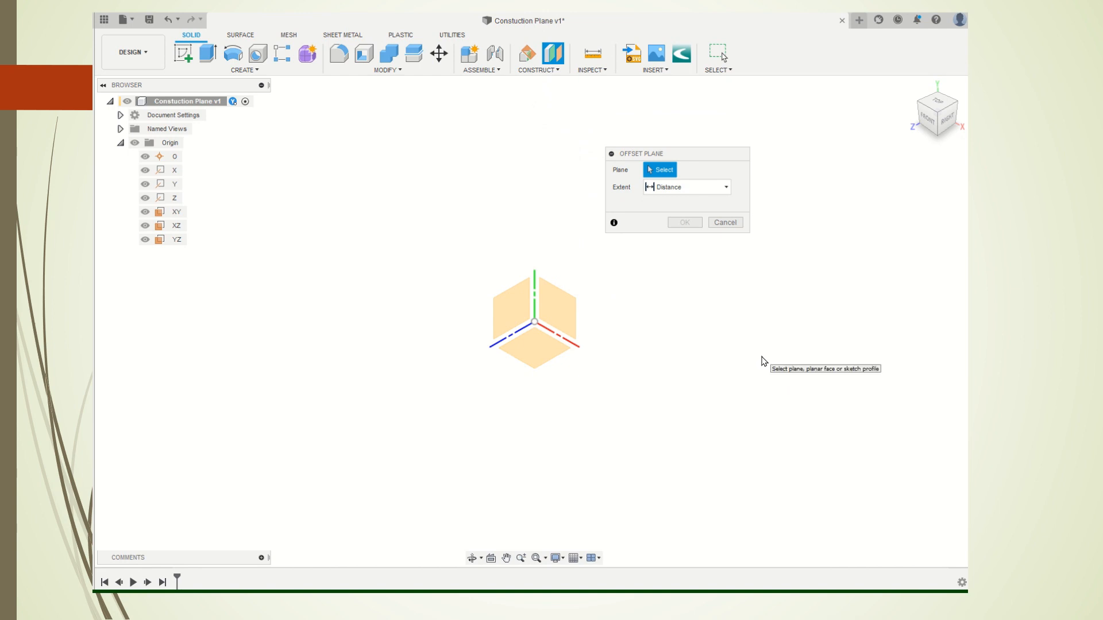
pyautogui.click(549, 348)
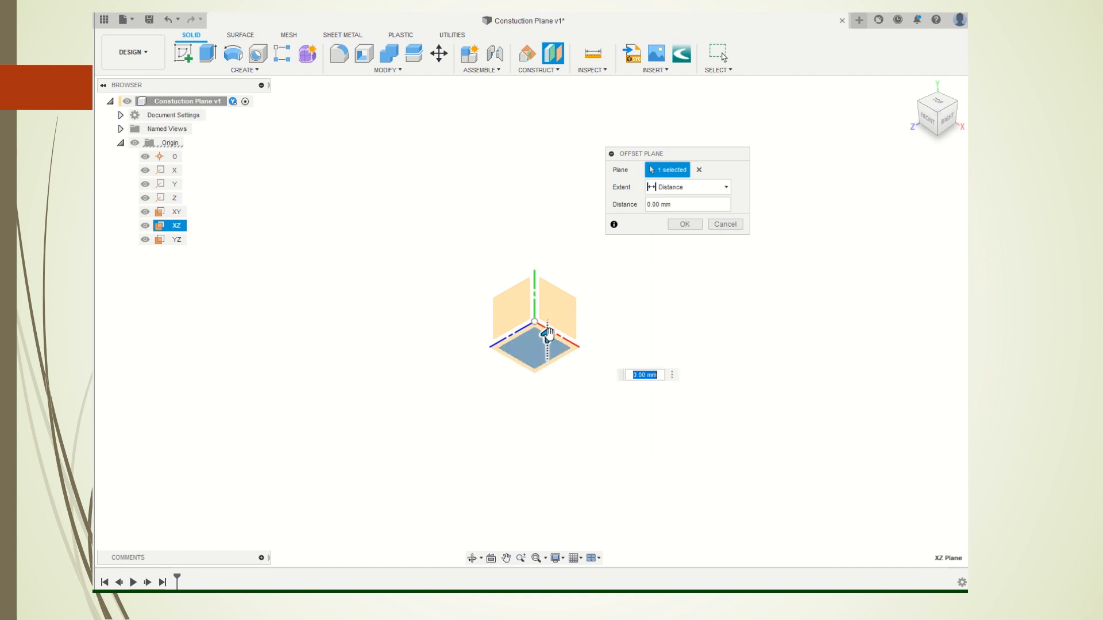
pyautogui.moveTo(548, 334); pyautogui.dragTo(536, 249)
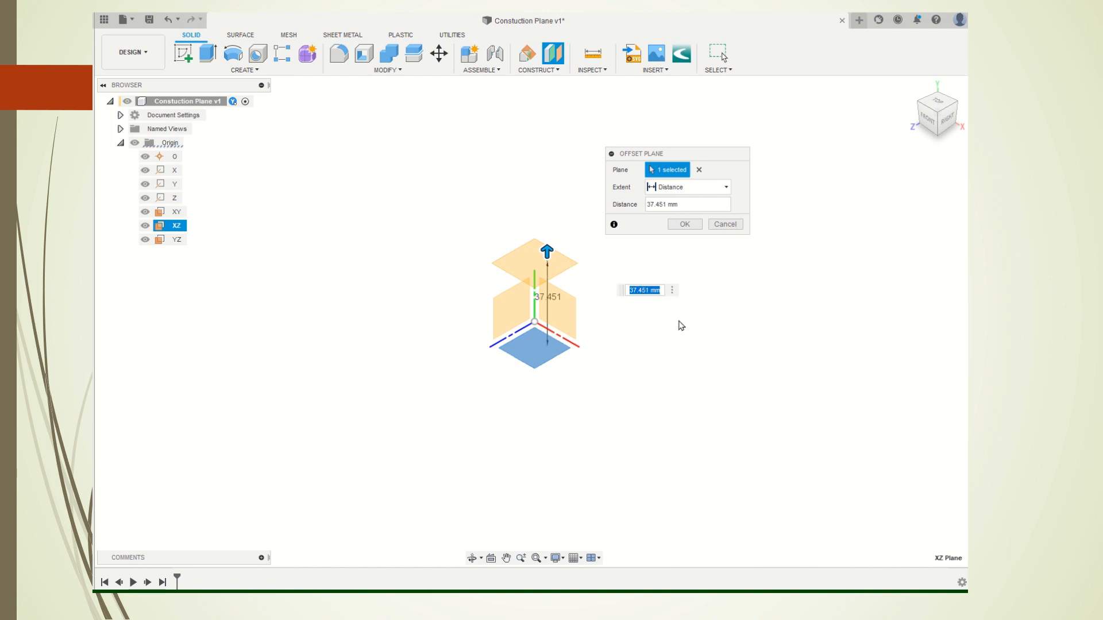
pyautogui.write('50')
pyautogui.press('Return')
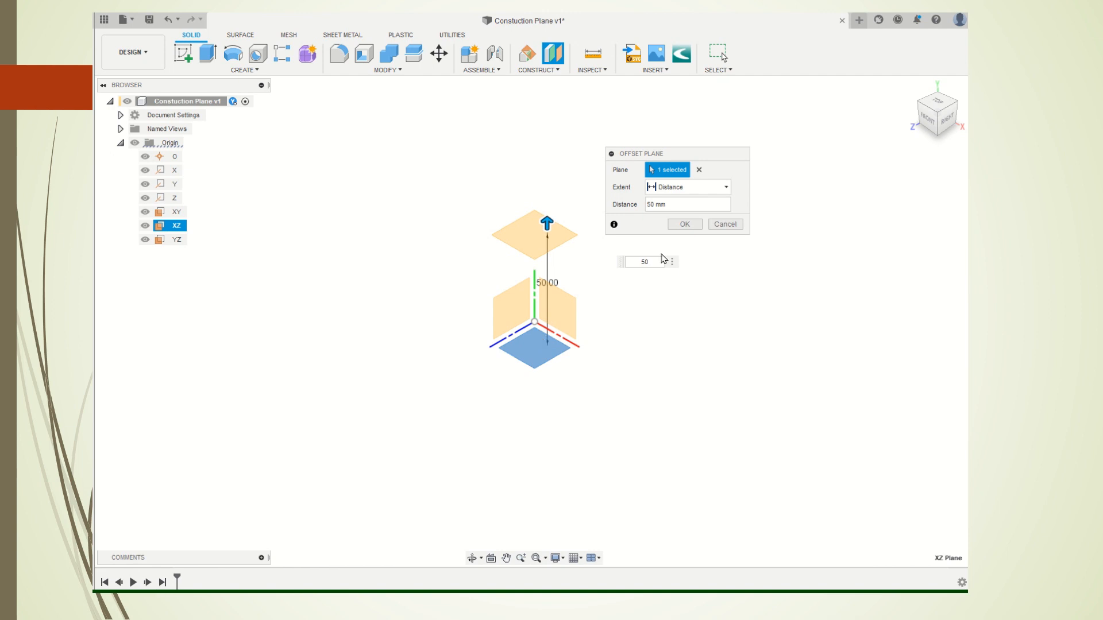
pyautogui.click(685, 225)
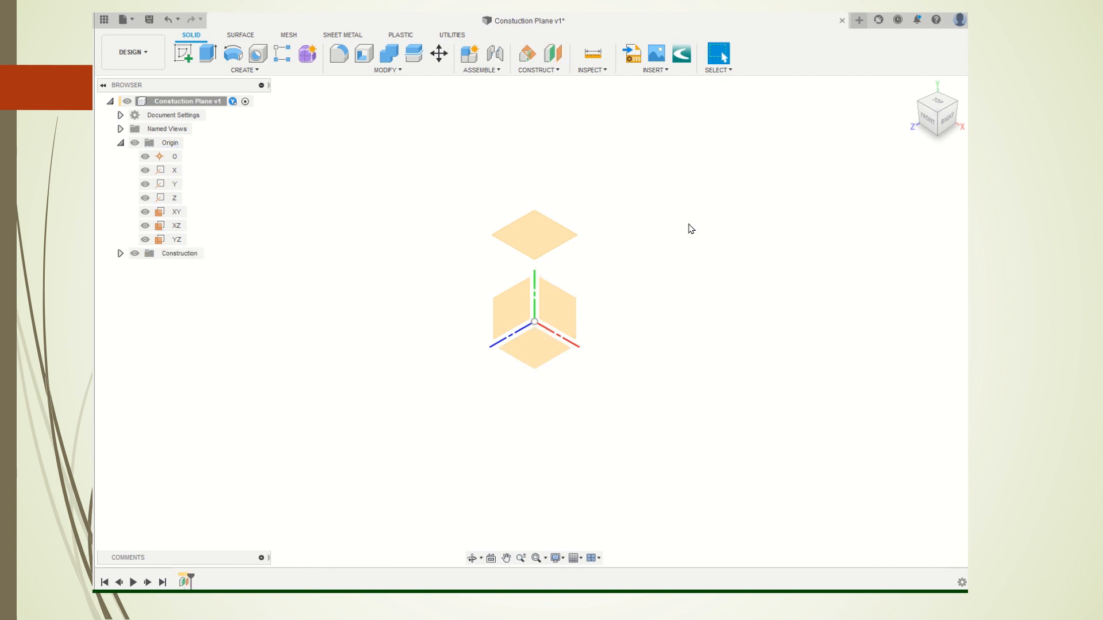
# - Save the design with the offset plane as a new version described as "User Saved"
pyautogui.click(150, 23)
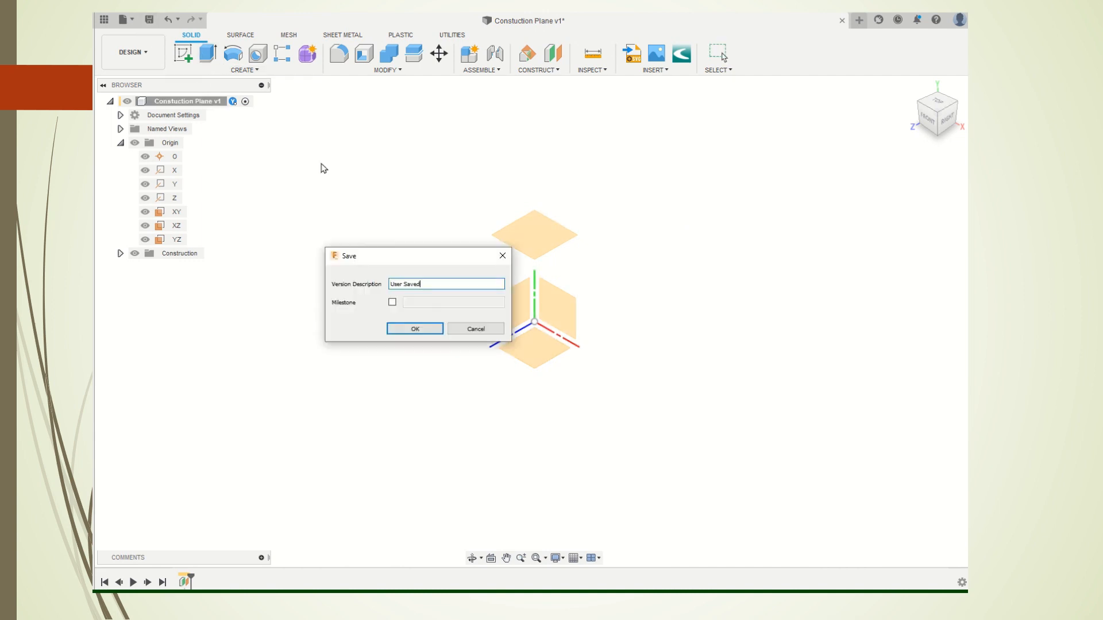
pyautogui.click(423, 333)
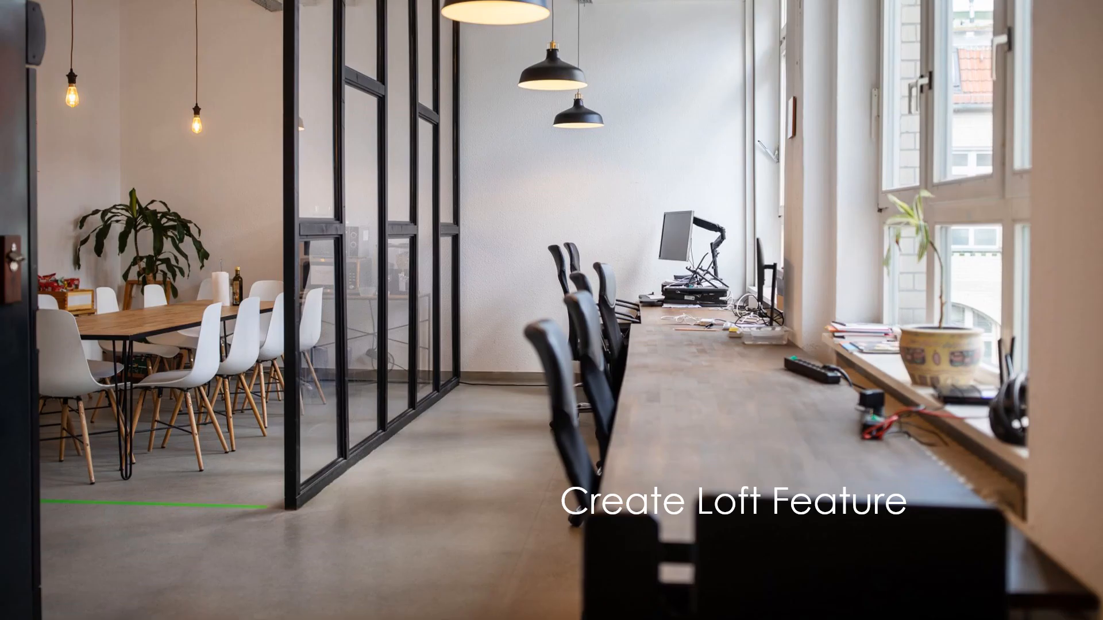
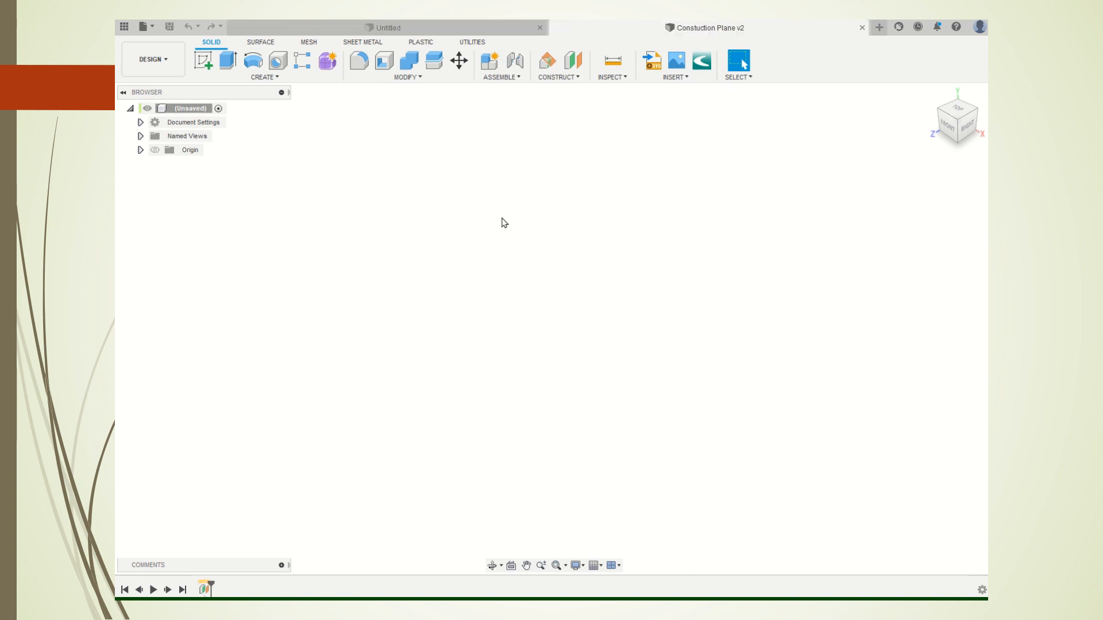
# - Save a copy of the construction plane design as "Loft" in the Elearning > Lesson 04 folder
pyautogui.scroll(-5, 563, 289)
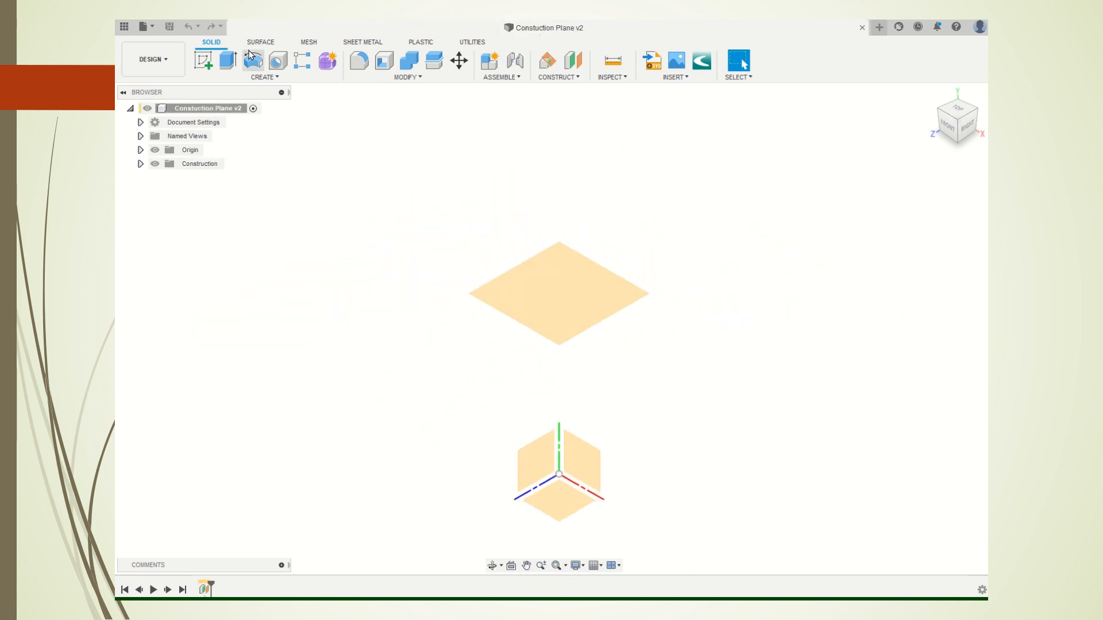
pyautogui.click(145, 27)
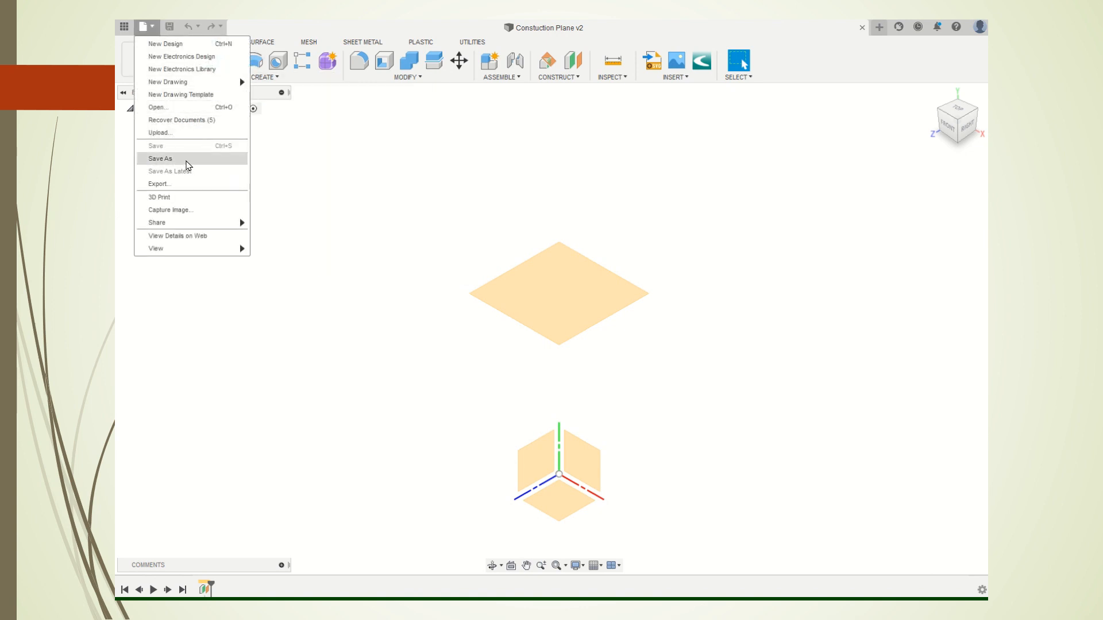
pyautogui.click(185, 160)
pyautogui.moveTo(345, 110); pyautogui.dragTo(156, 99)
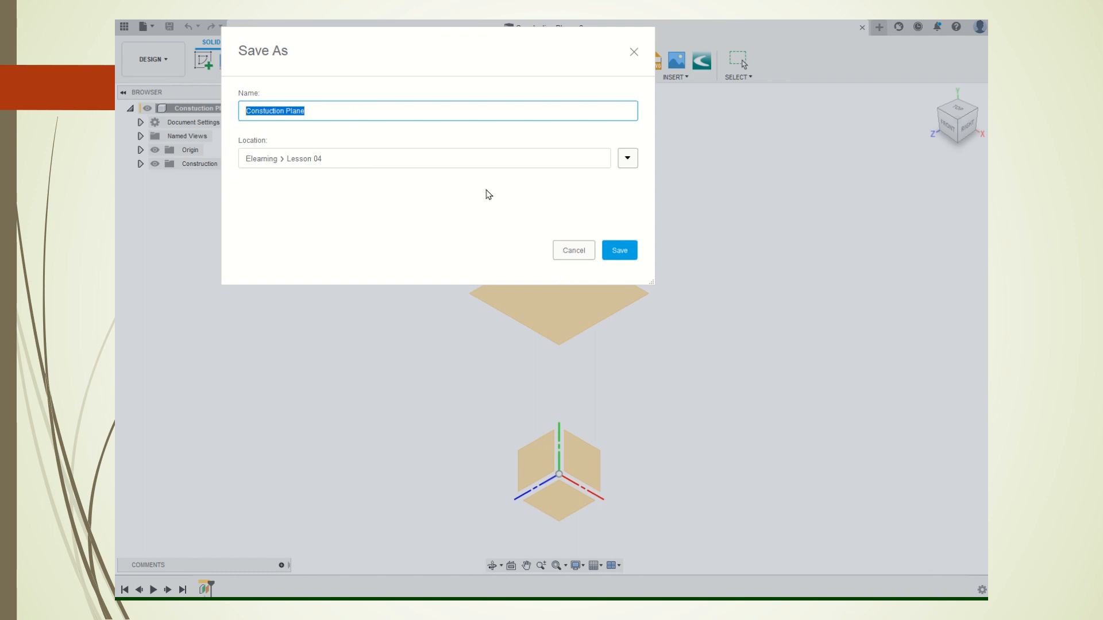
pyautogui.write('Loft')
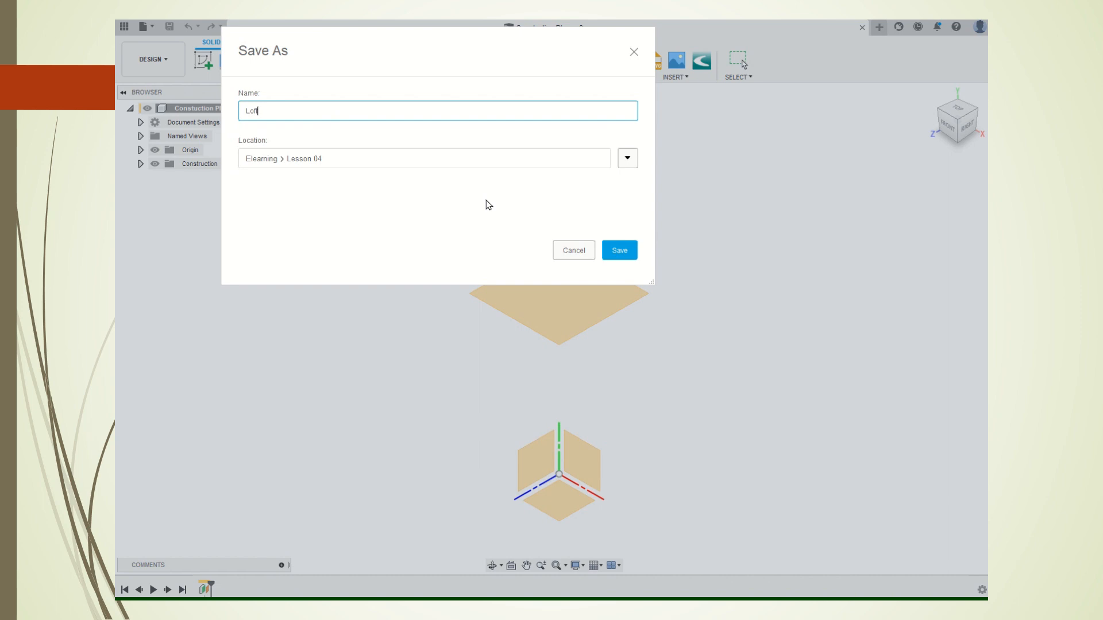
pyautogui.click(630, 257)
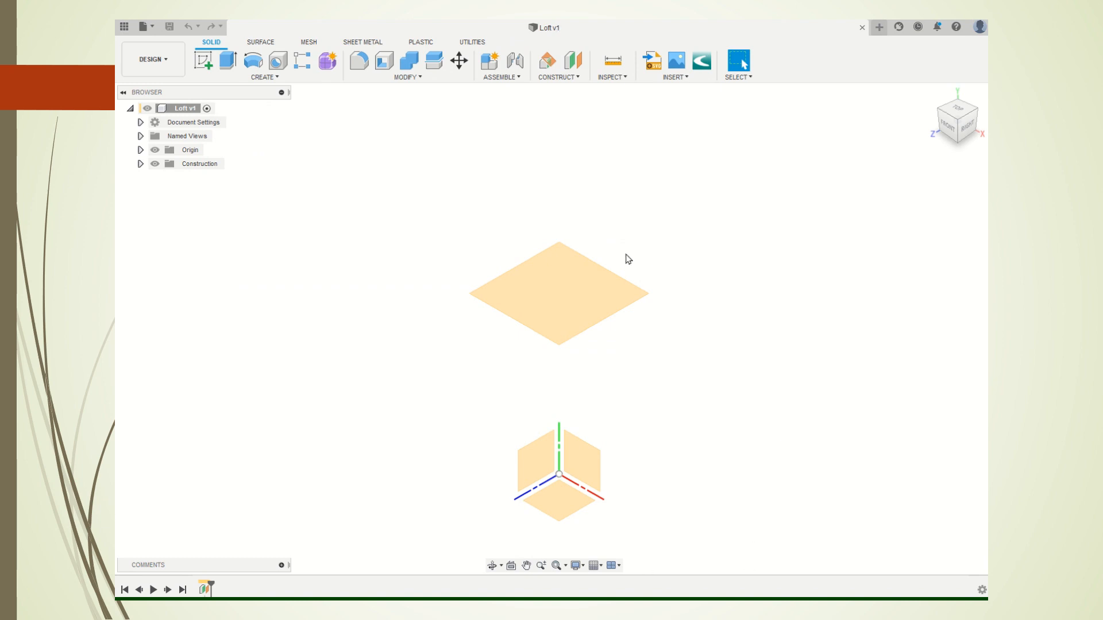
# - Sketch a 25 mm diameter circle centred on the origin on the offset plane and finish the sketch
pyautogui.click(552, 303)
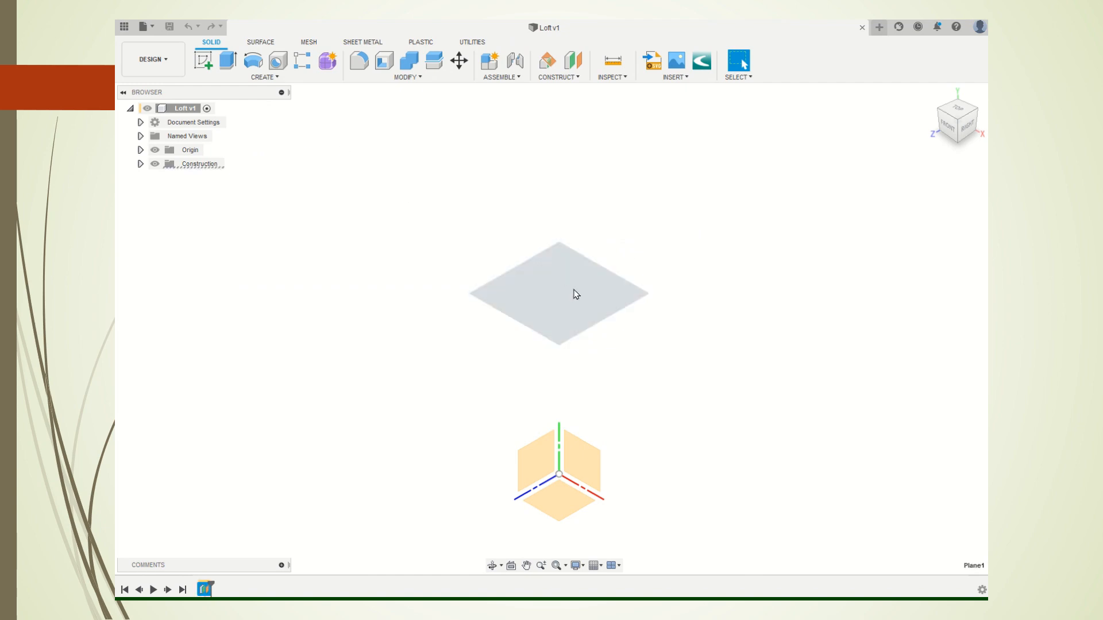
pyautogui.click(203, 60)
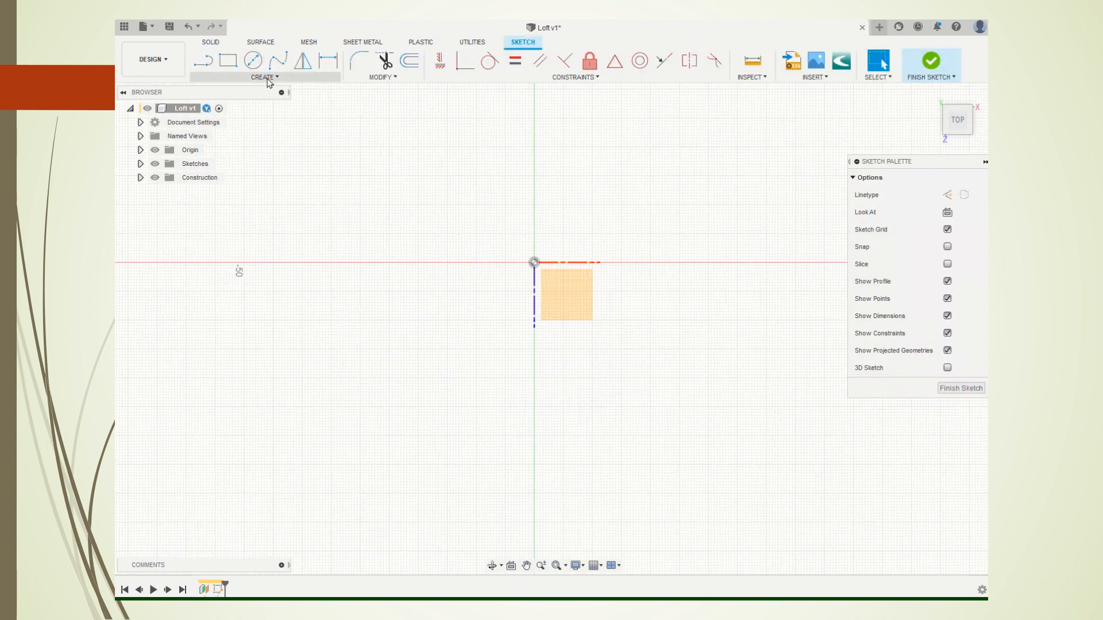
pyautogui.click(254, 60)
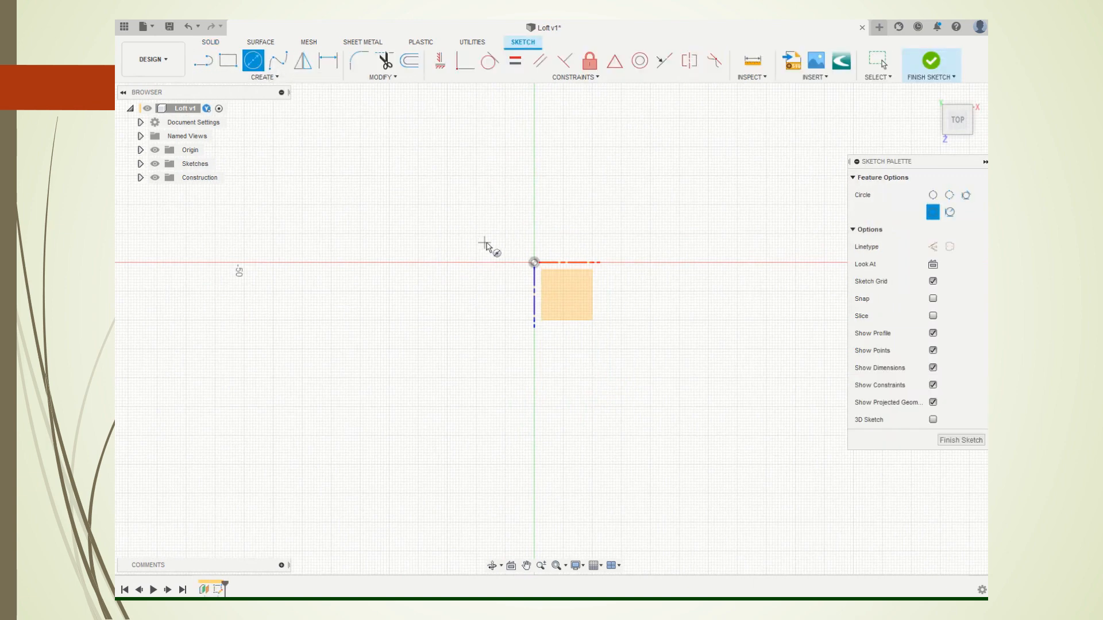
pyautogui.click(533, 263)
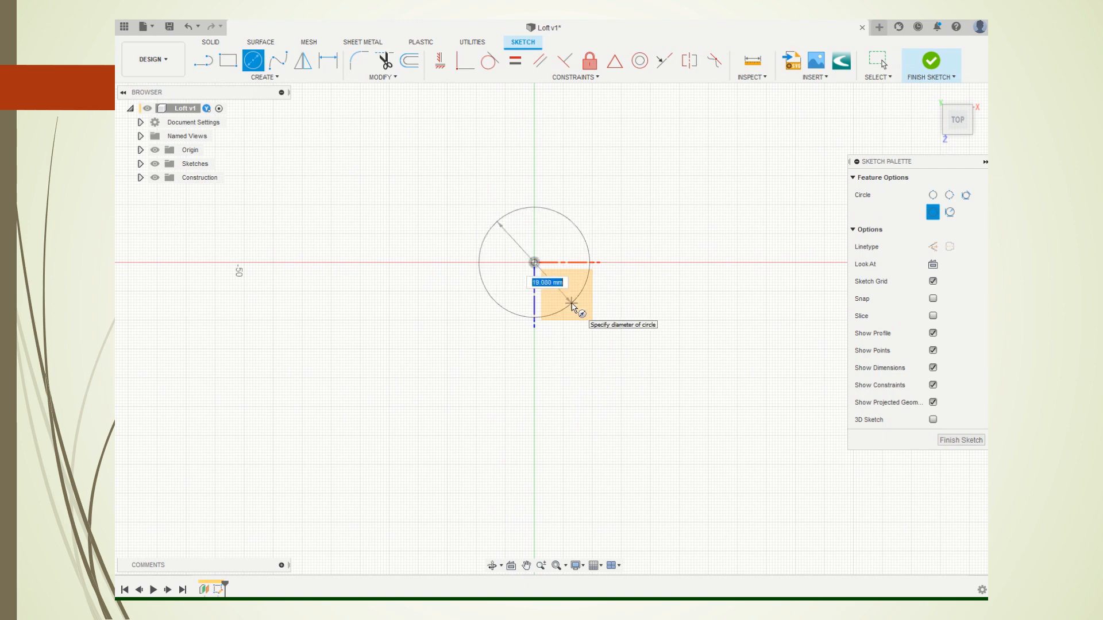
pyautogui.write('25')
pyautogui.press('Return')
pyautogui.press('Escape')
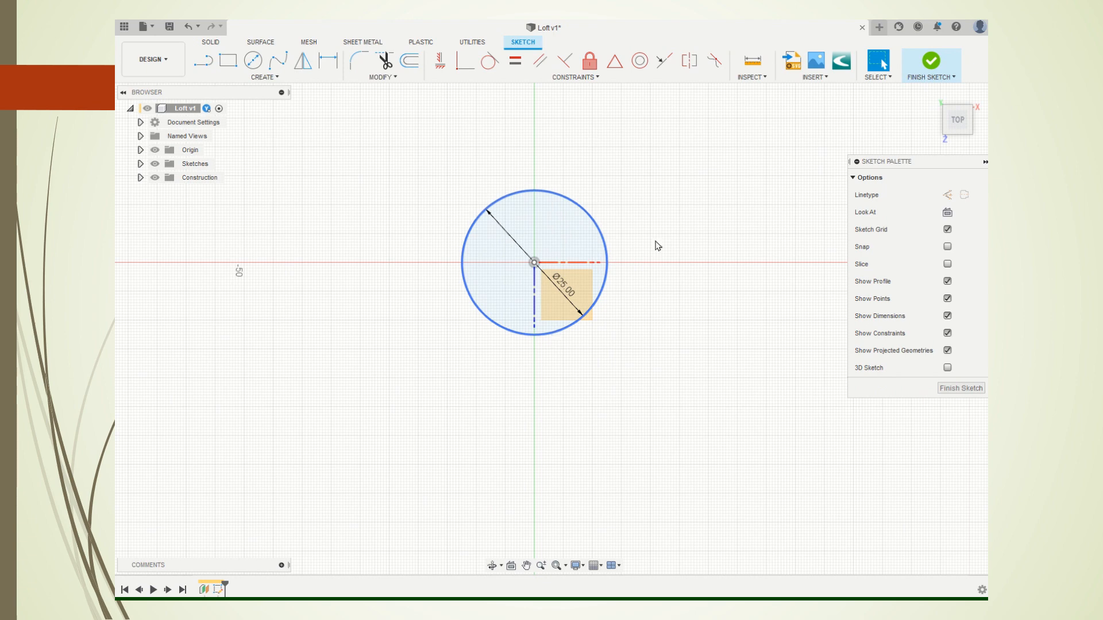
pyautogui.click(931, 60)
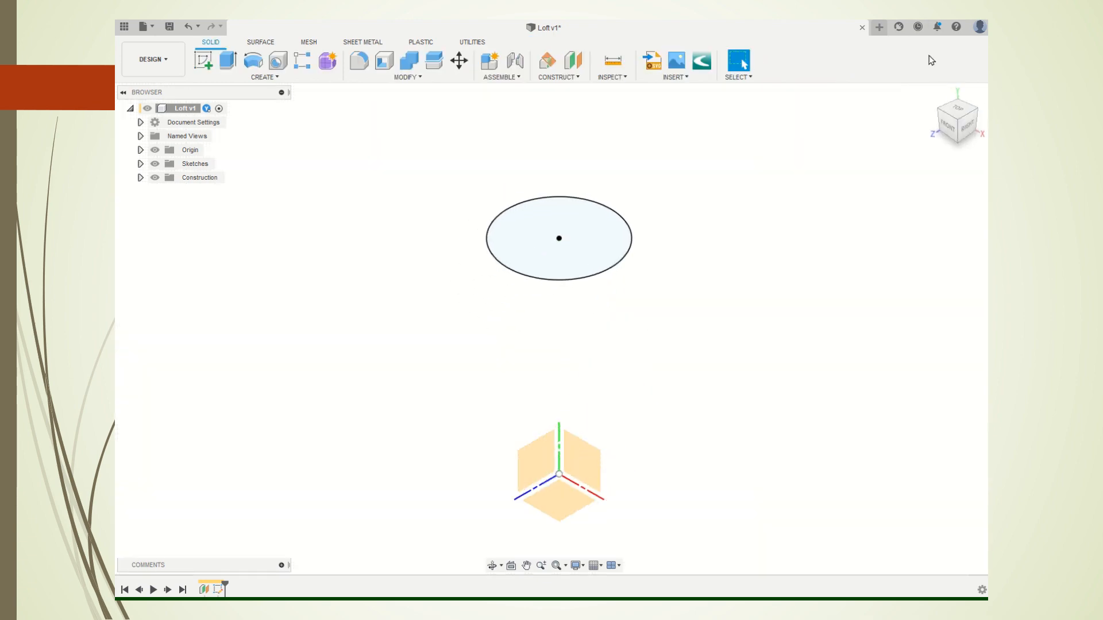
# - Start a sketch on the XZ plane and draw a center rectangle 40 mm wide and 30 mm high on the origin
pyautogui.click(563, 506)
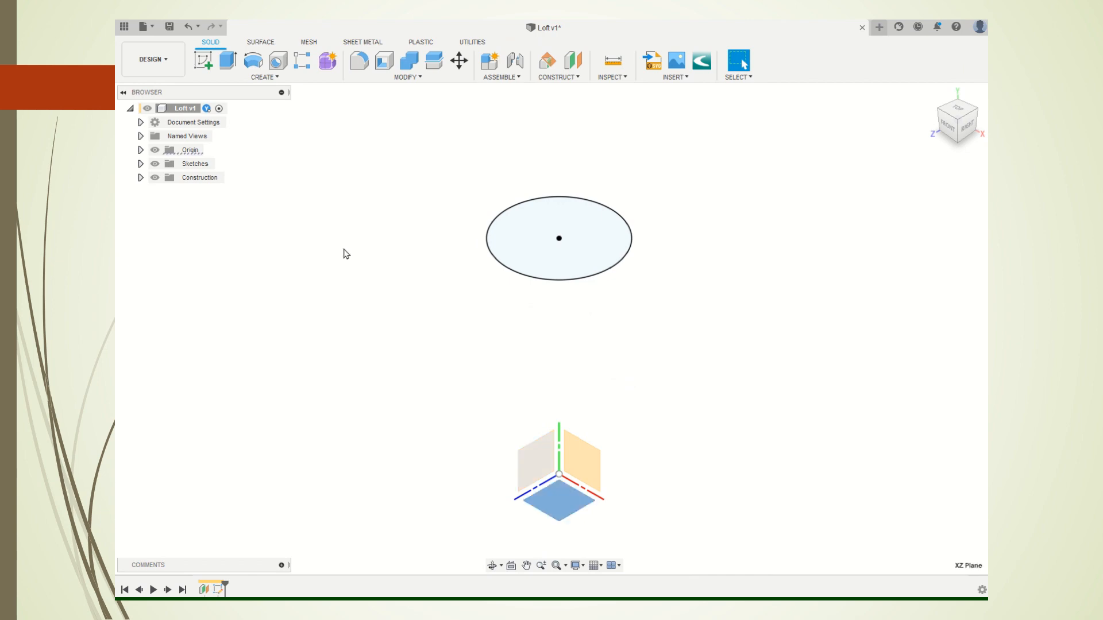
pyautogui.click(204, 59)
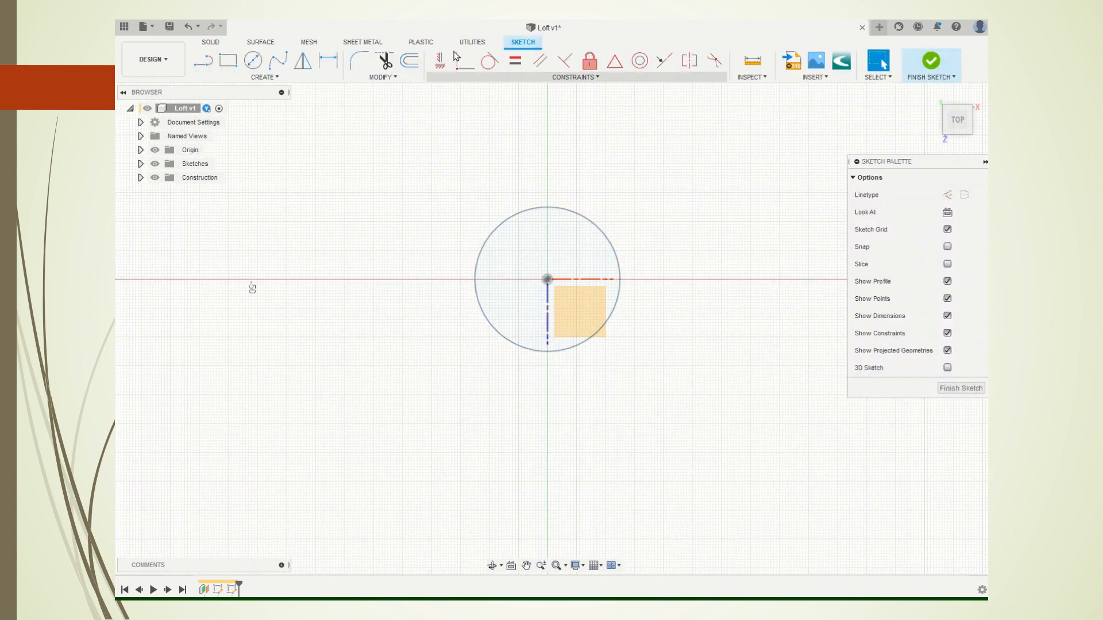
pyautogui.click(264, 77)
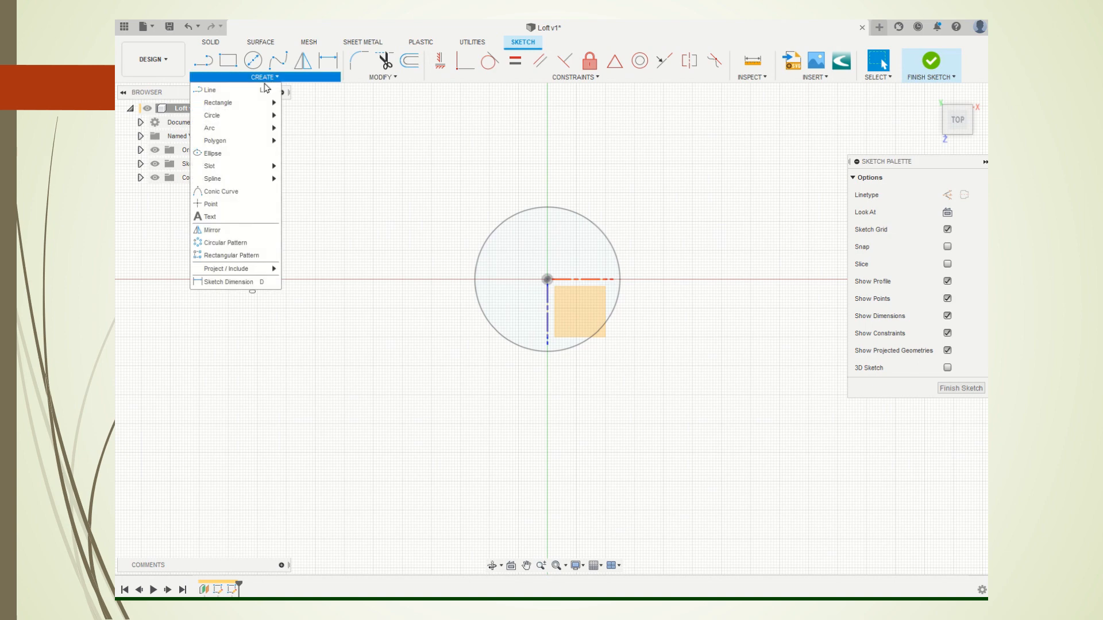
pyautogui.moveTo(260, 106)
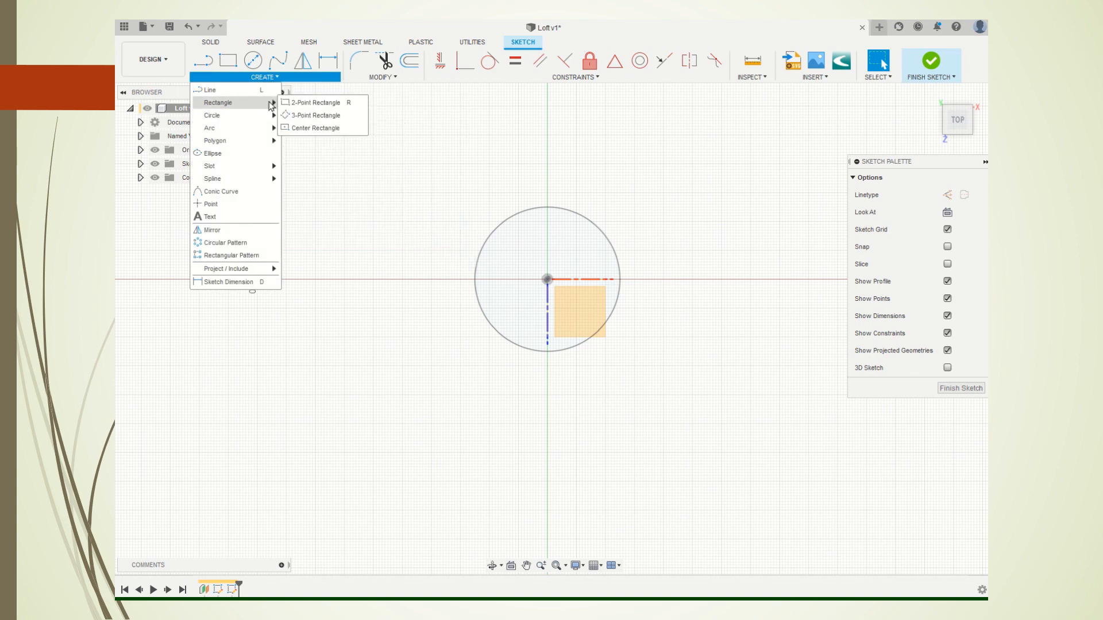
pyautogui.click(315, 128)
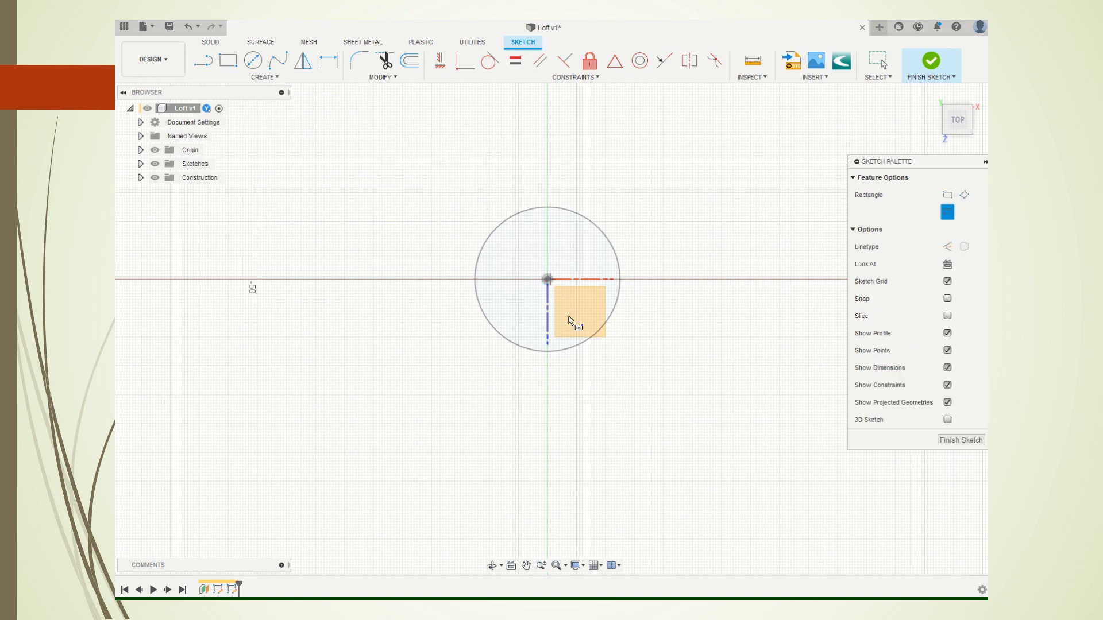
pyautogui.click(547, 279)
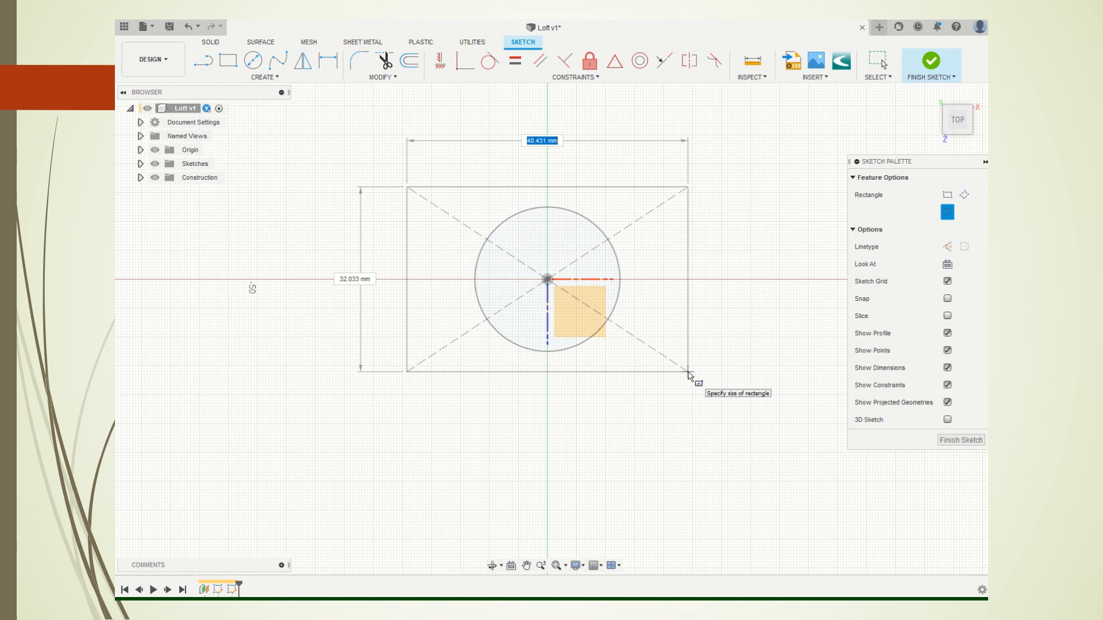
pyautogui.write('40')
pyautogui.press('Tab')
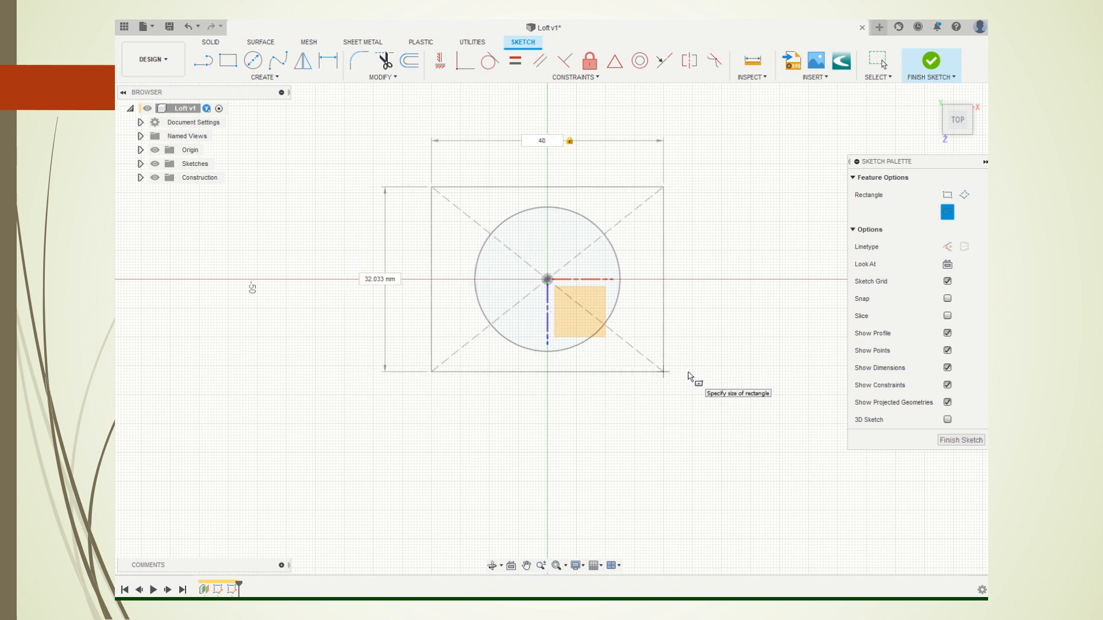
pyautogui.press('Tab')
pyautogui.write('30')
pyautogui.press('Tab')
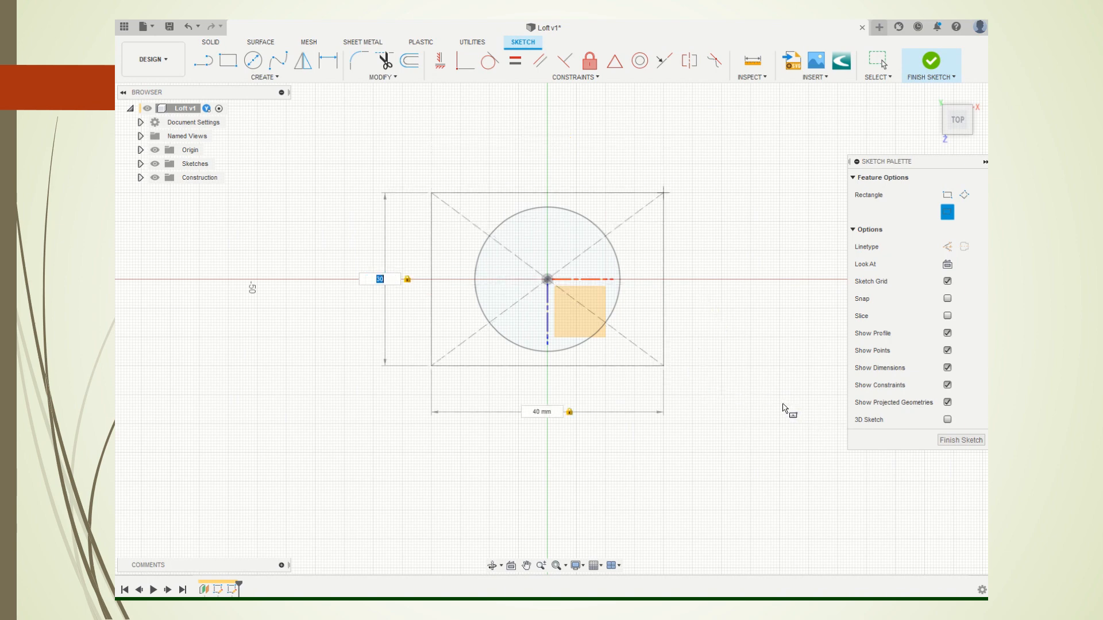
pyautogui.press('Return')
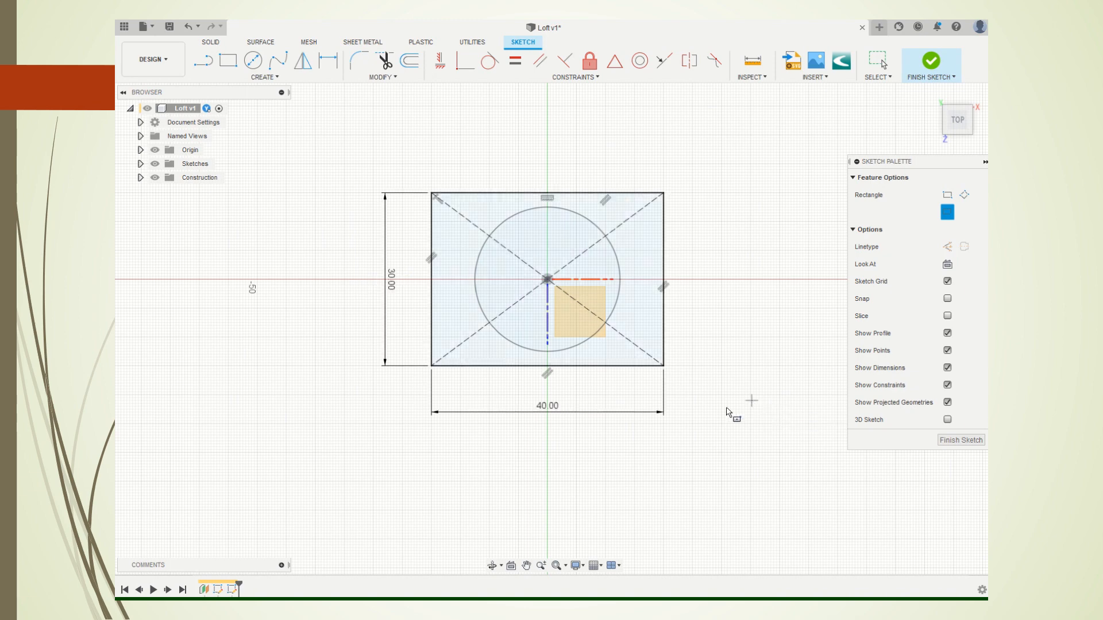
# - Finish the rectangle sketch and loft a new body between the circle profile and the rectangle profile
pyautogui.click(931, 61)
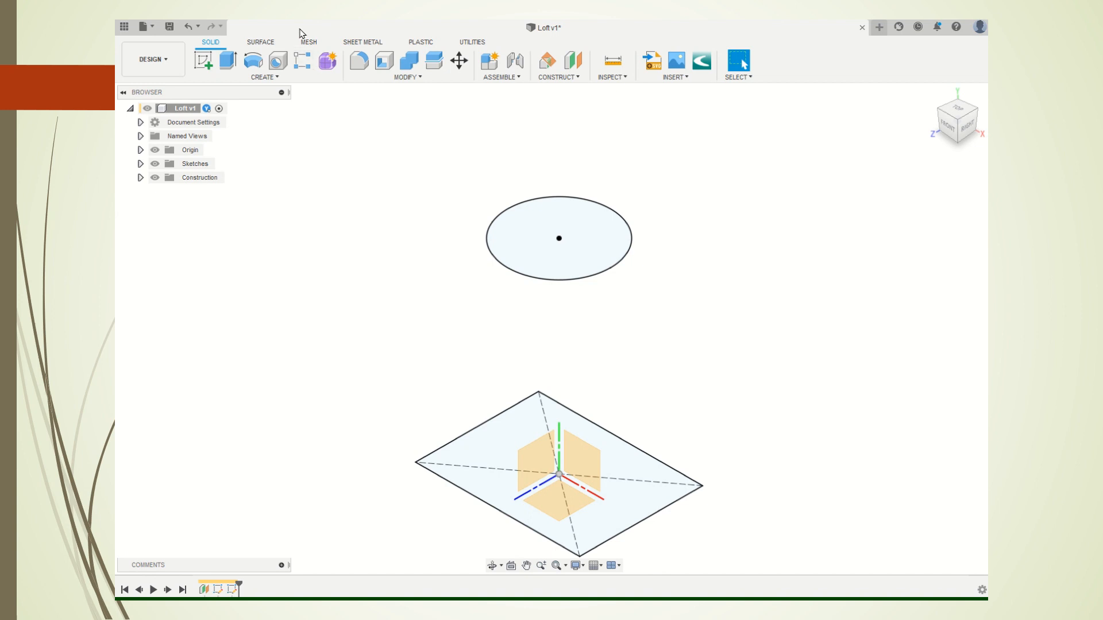
pyautogui.click(278, 78)
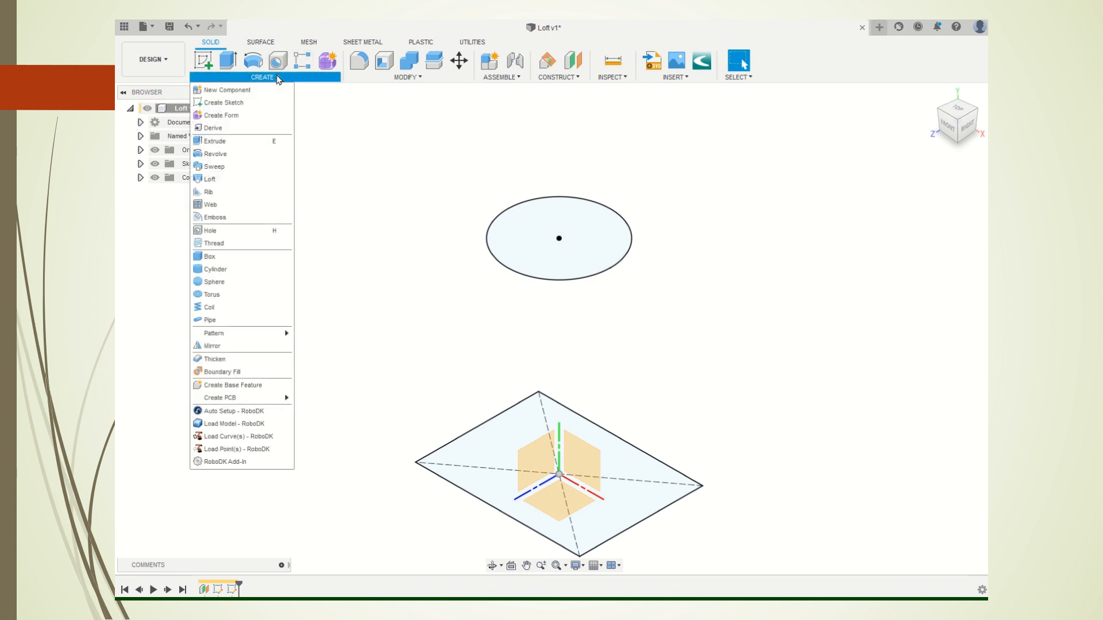
pyautogui.click(239, 179)
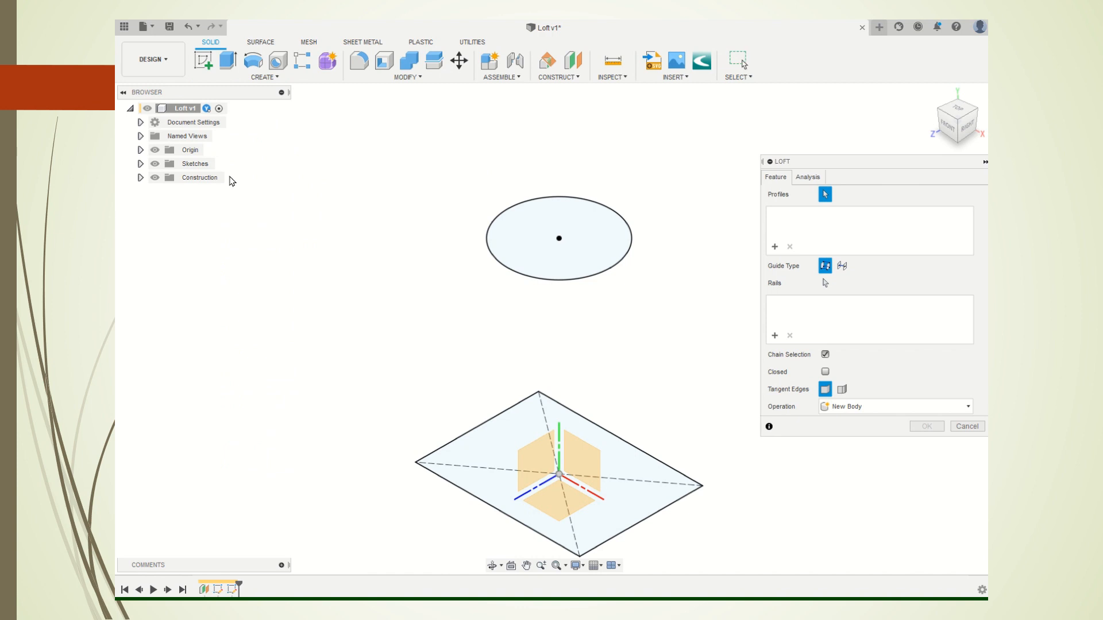
pyautogui.click(560, 207)
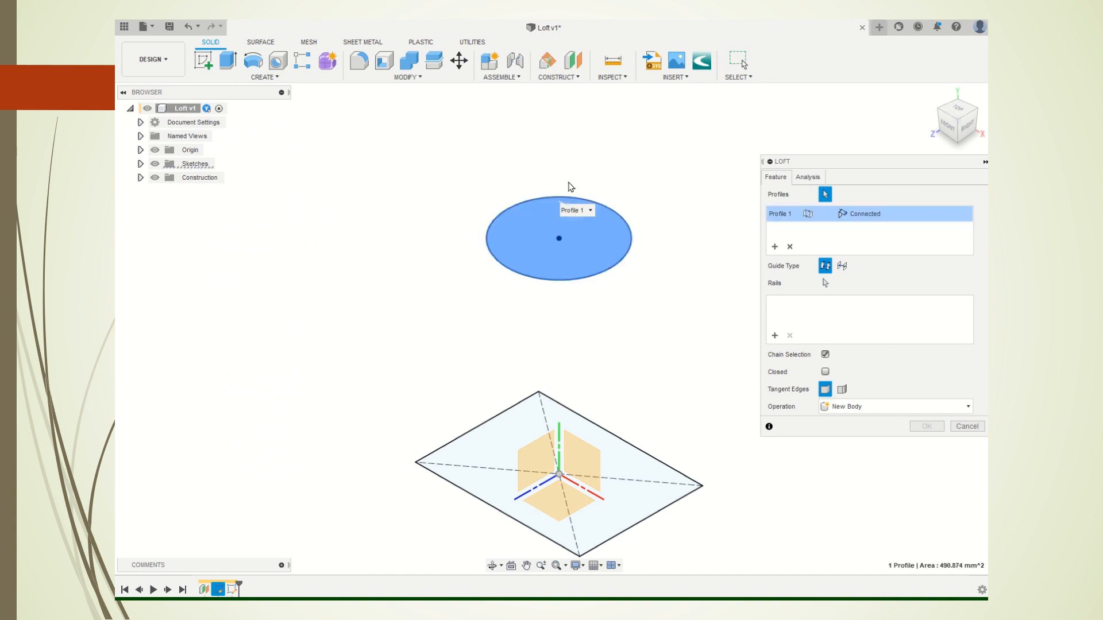
pyautogui.click(520, 429)
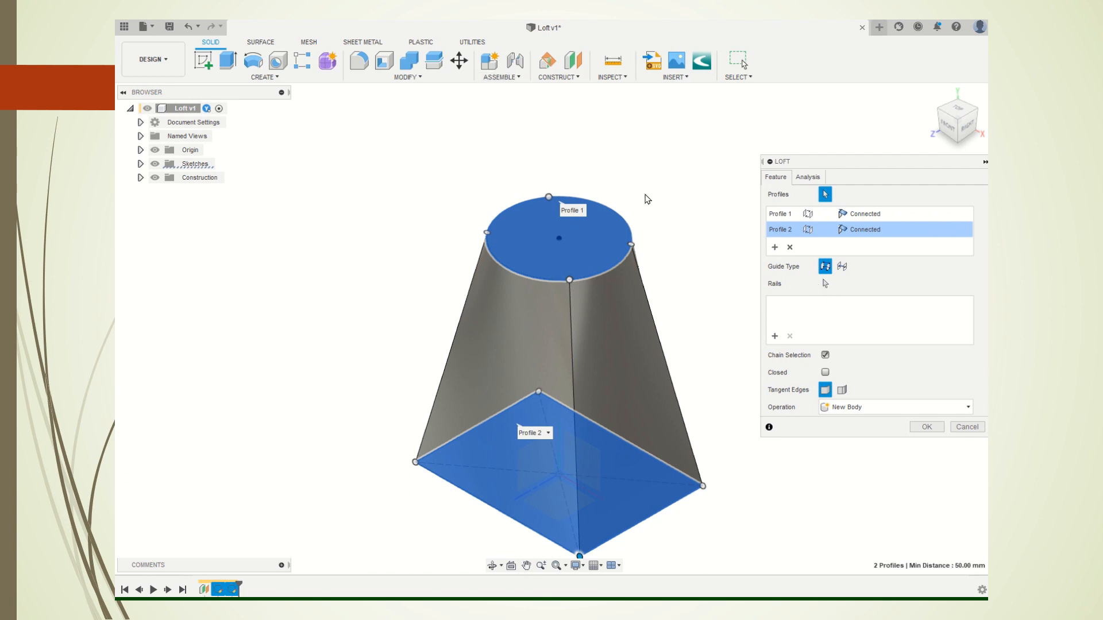
pyautogui.click(928, 428)
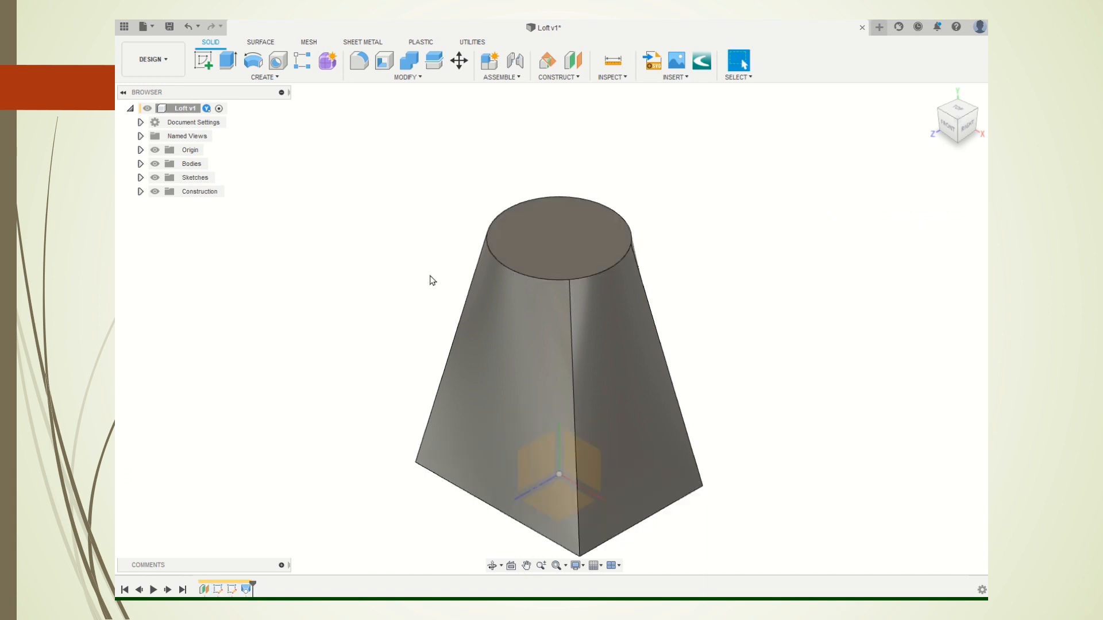
# - Examine the lofted body's physical properties, including its area, mass, volume and material, then close them
pyautogui.click(140, 164)
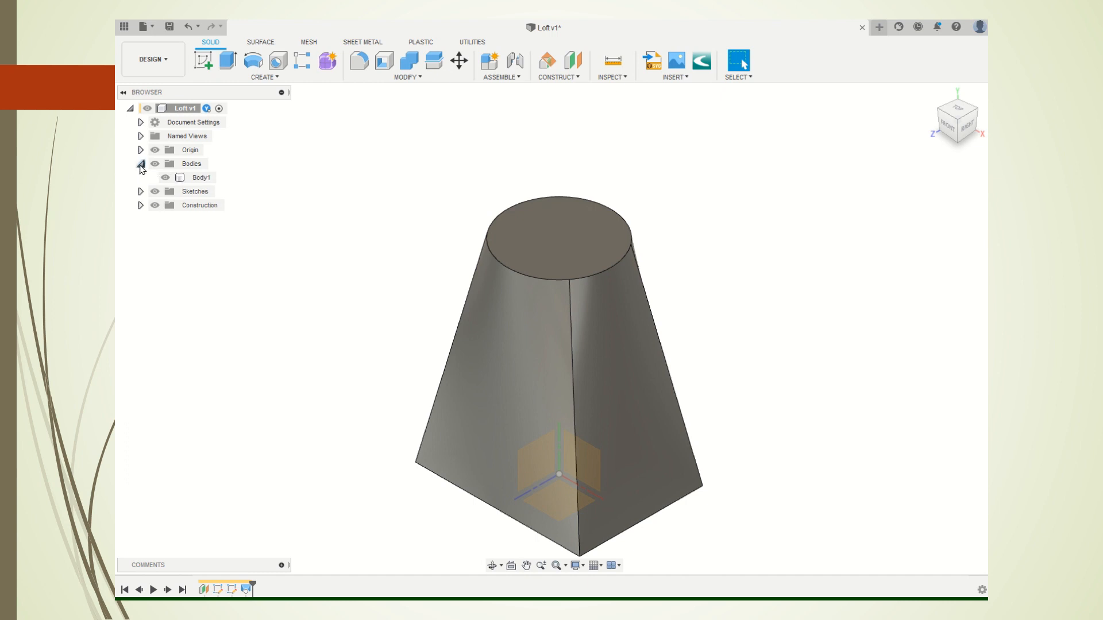
pyautogui.rightClick(197, 178)
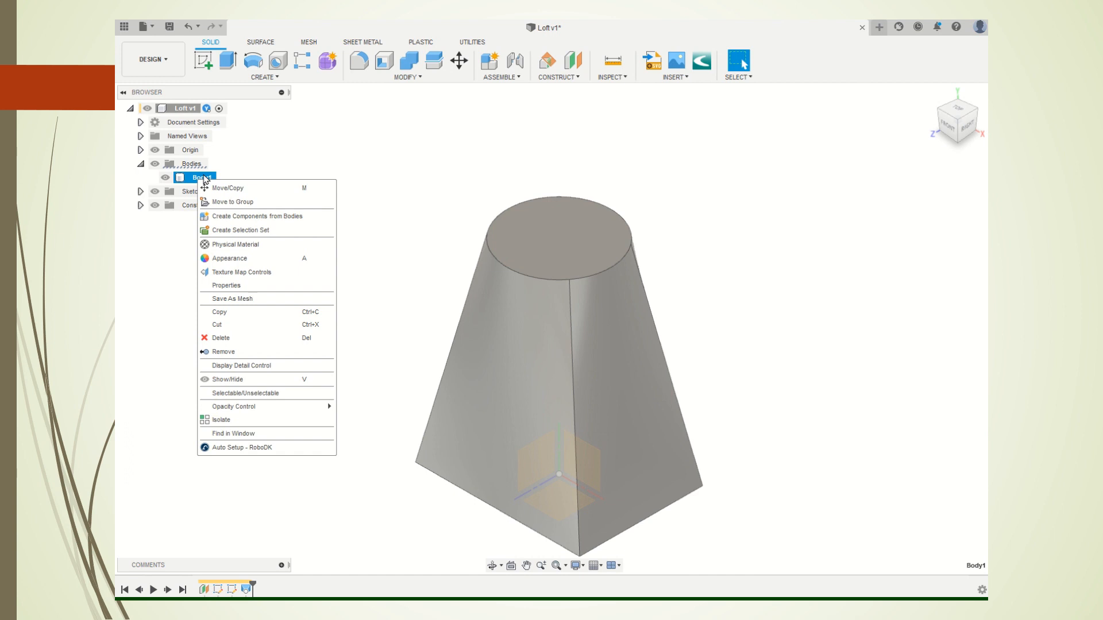
pyautogui.click(248, 285)
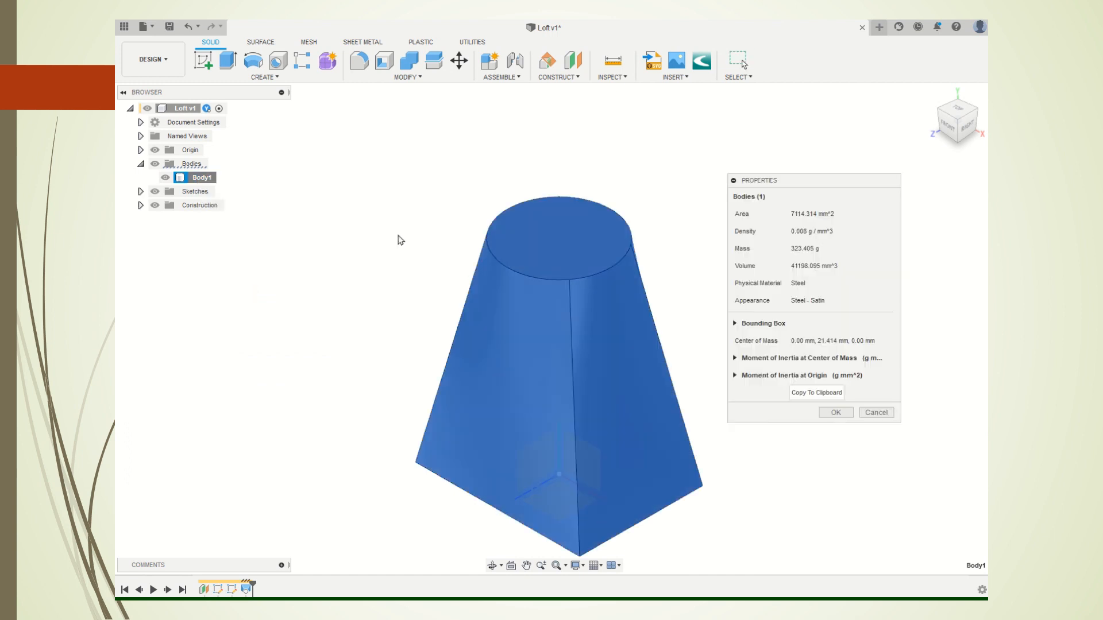
pyautogui.moveTo(787, 182); pyautogui.dragTo(770, 177)
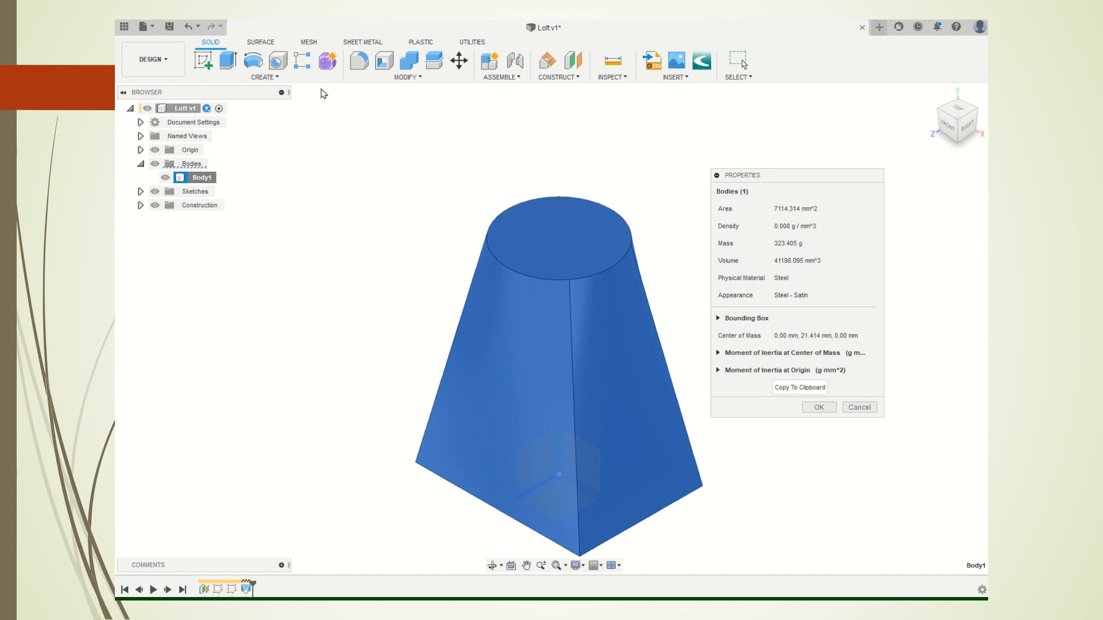
pyautogui.click(819, 407)
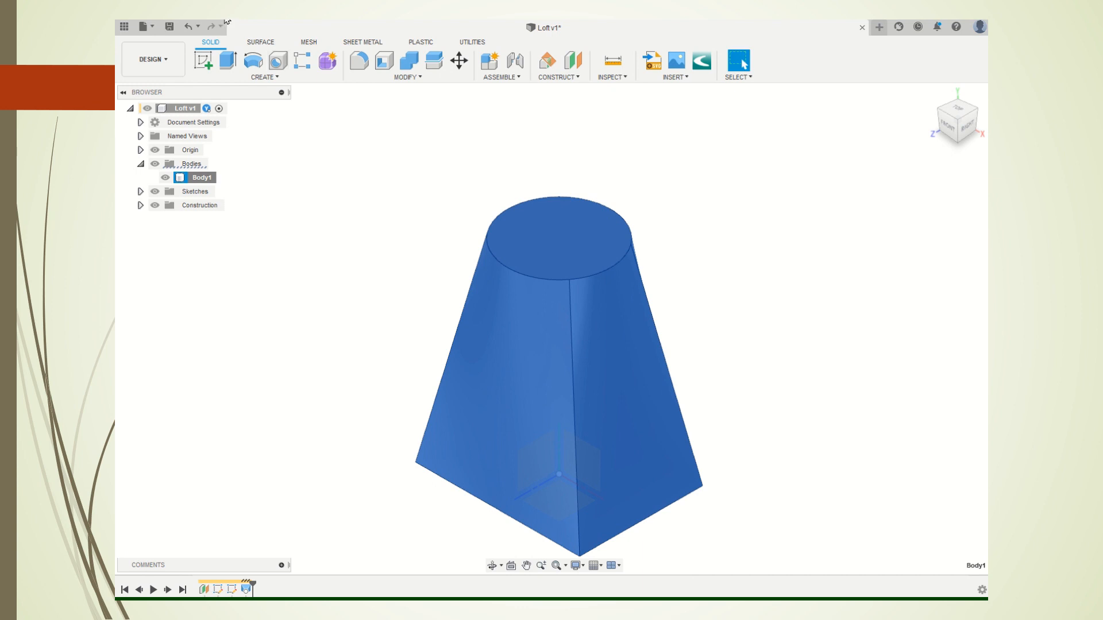
# - Save the lofted design as a new version
pyautogui.click(169, 27)
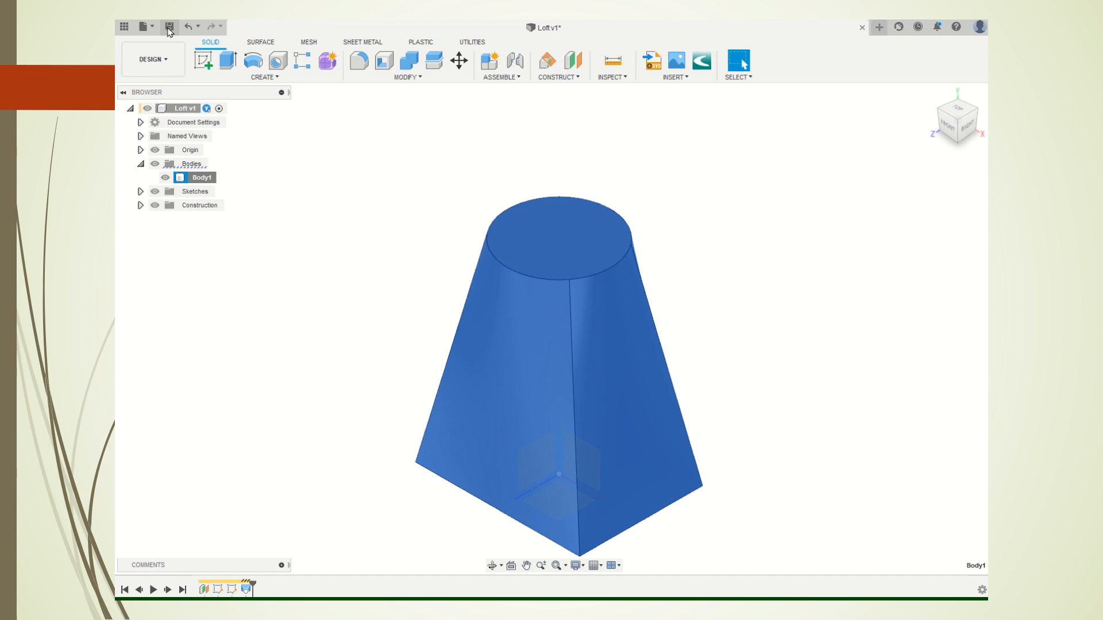
pyautogui.click(452, 335)
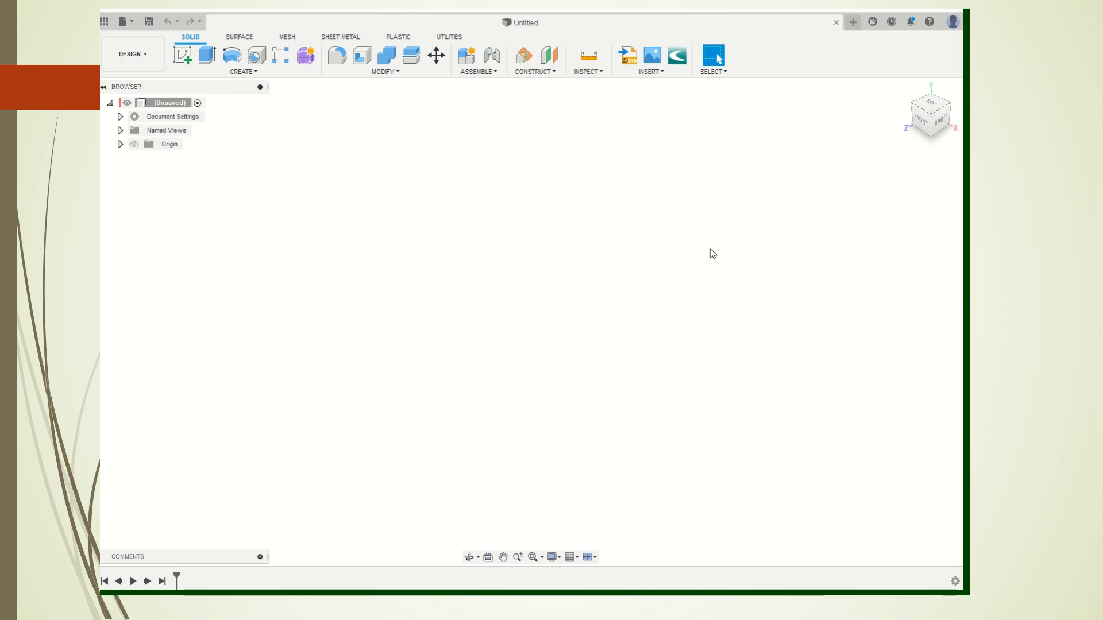
# - Save the new empty design as "Rectangular Pattern" in the Elearning > Lesson 04 folder
pyautogui.click(149, 22)
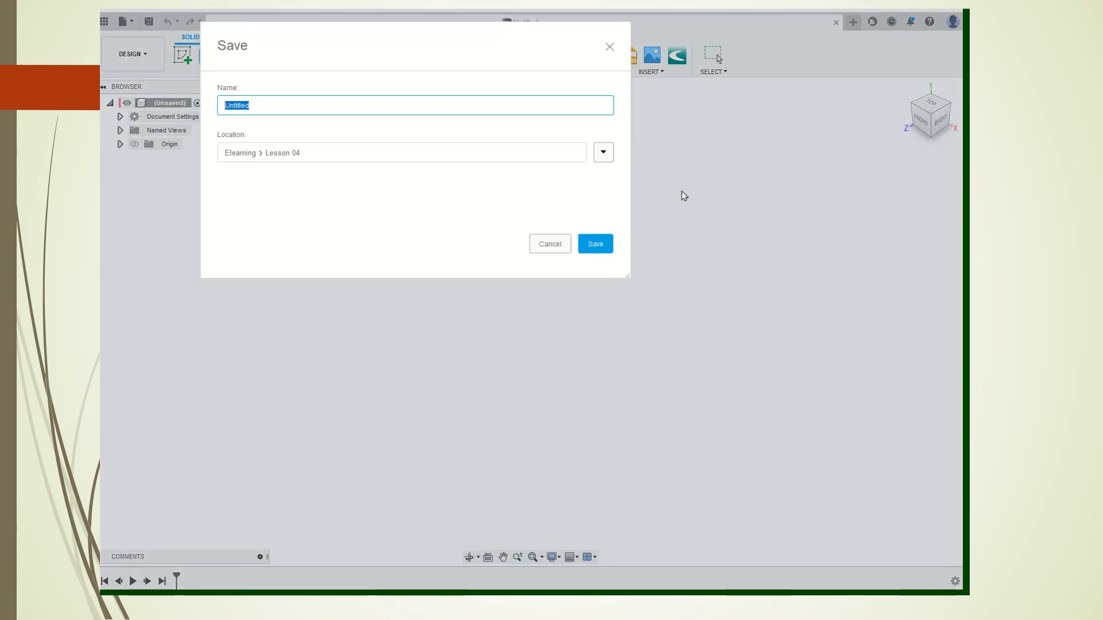
pyautogui.write('Rectangular Patt')
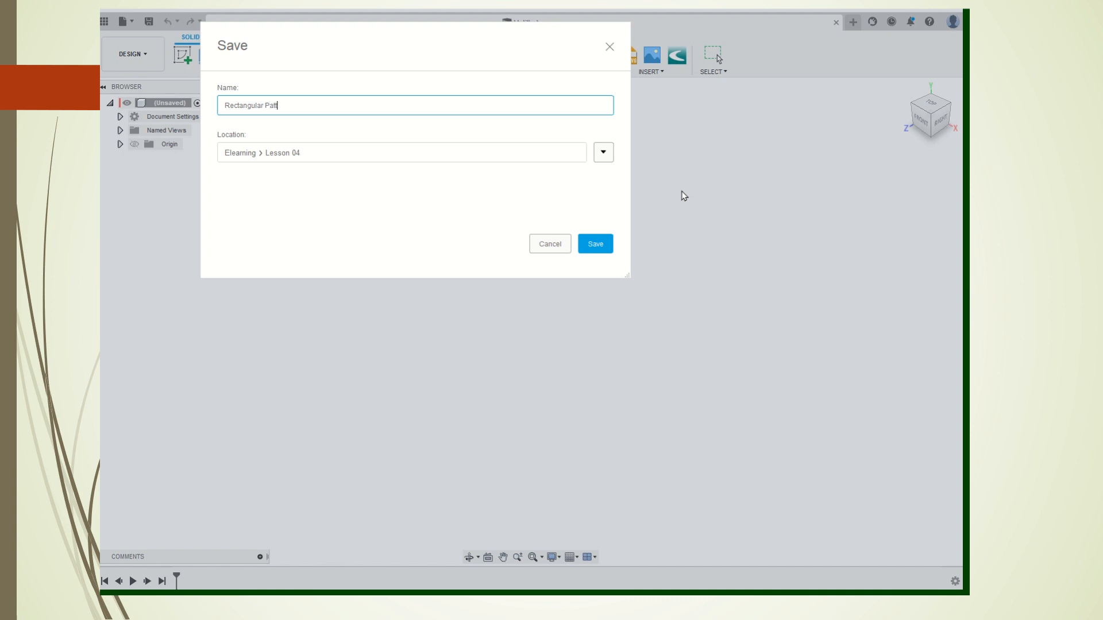
pyautogui.write('ern')
pyautogui.click(595, 244)
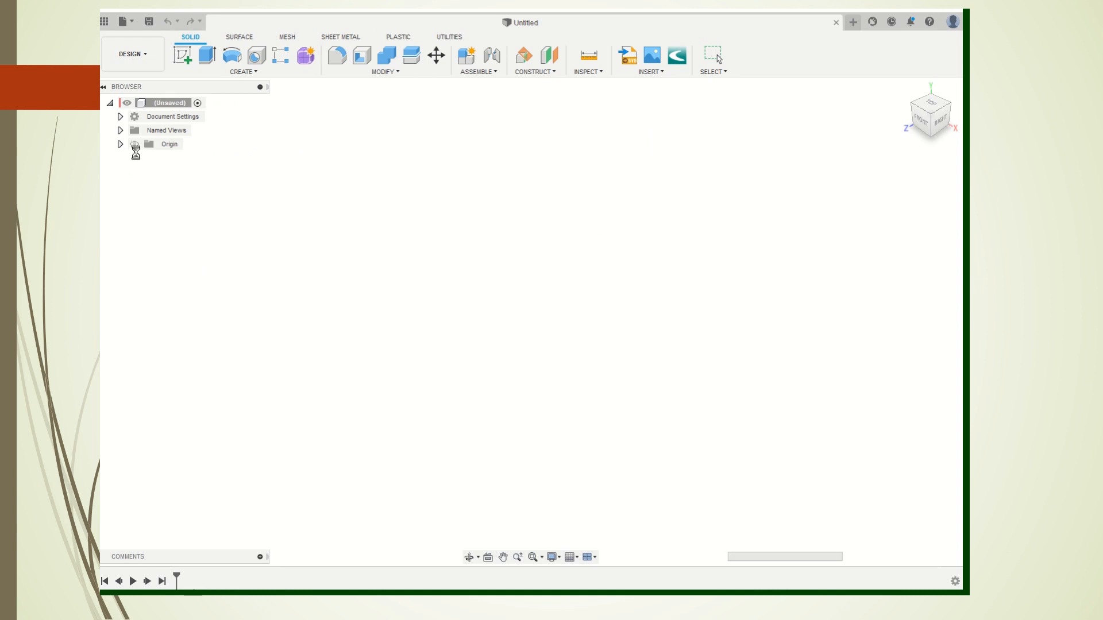
# - Show the origin planes and start a sketch on the XY plane
pyautogui.click(135, 145)
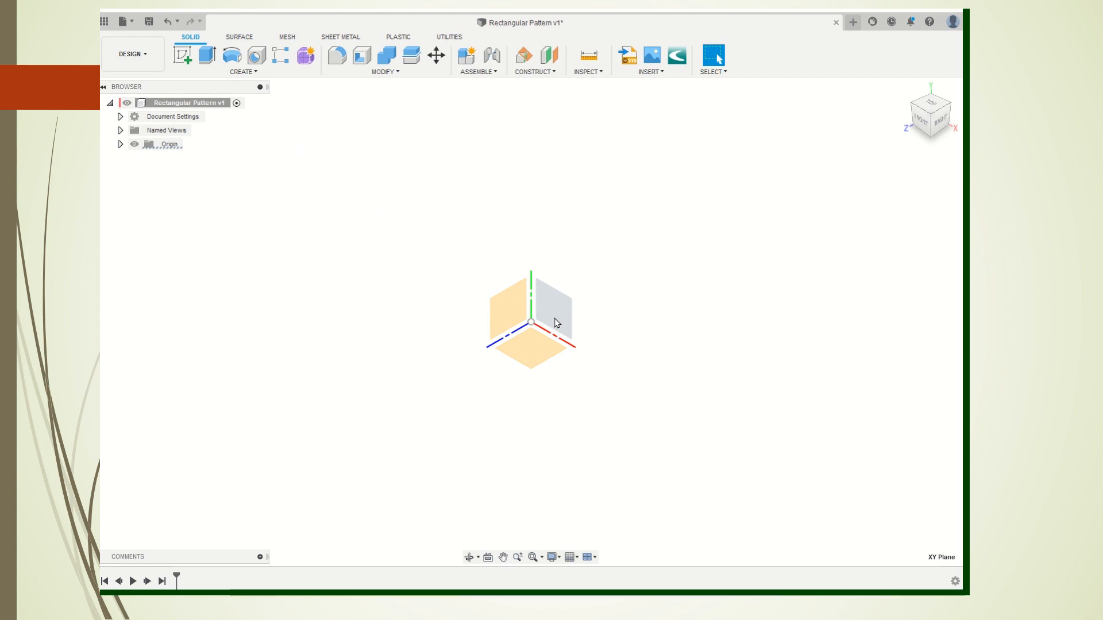
pyautogui.click(186, 67)
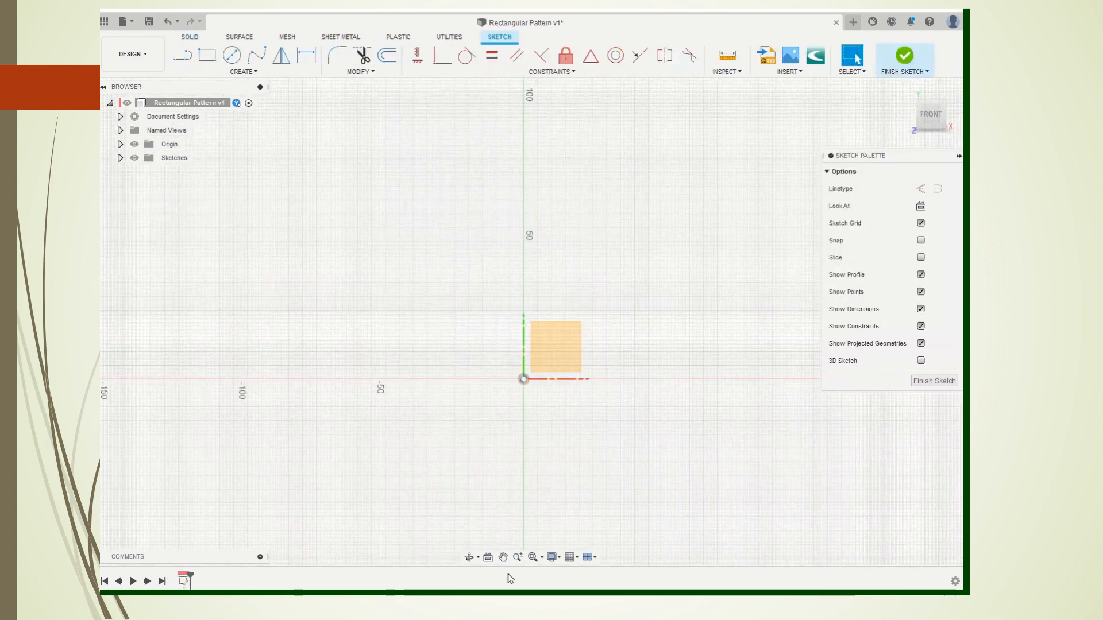
pyautogui.click(503, 558)
pyautogui.moveTo(538, 454); pyautogui.dragTo(370, 465)
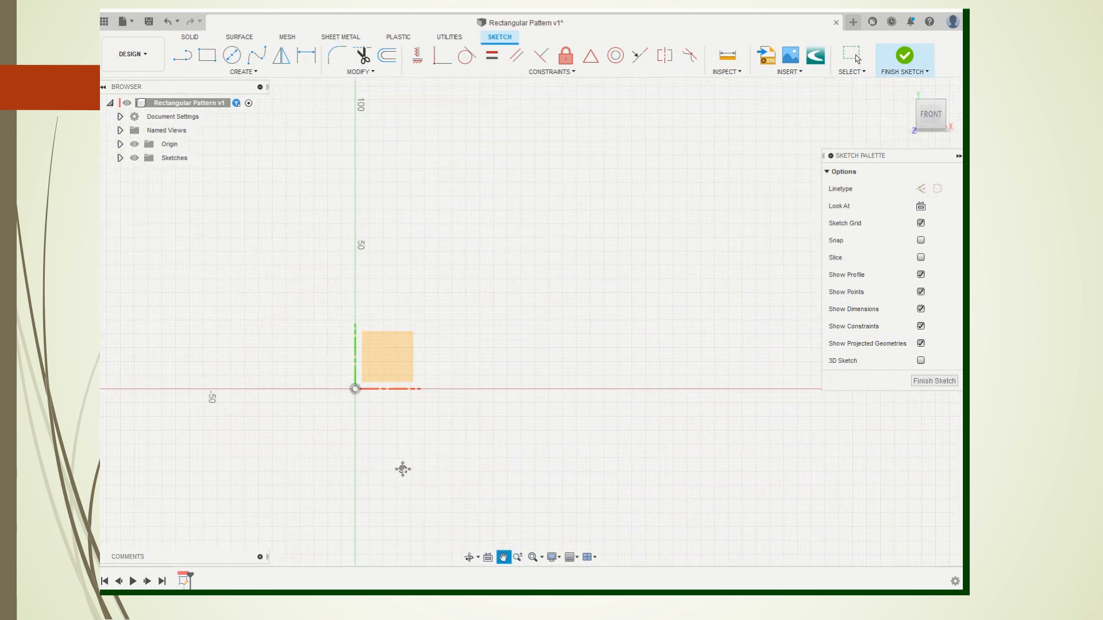
pyautogui.press('Escape')
# - Draw a two-point rectangle 100 mm wide and 50 mm high from the origin and finish the sketch
pyautogui.click(207, 55)
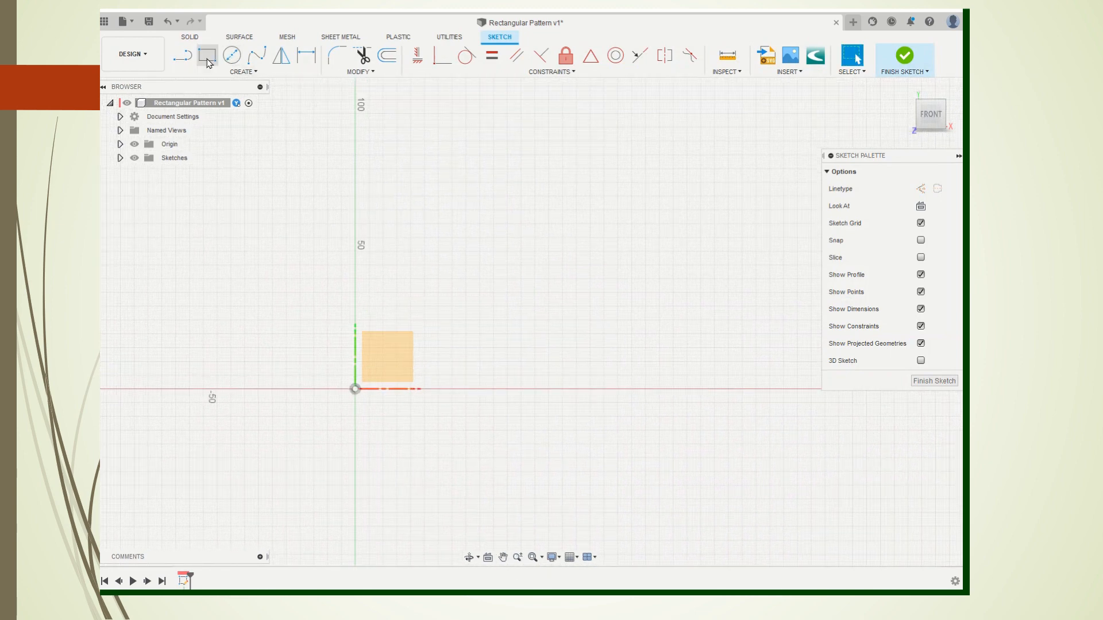
pyautogui.click(355, 389)
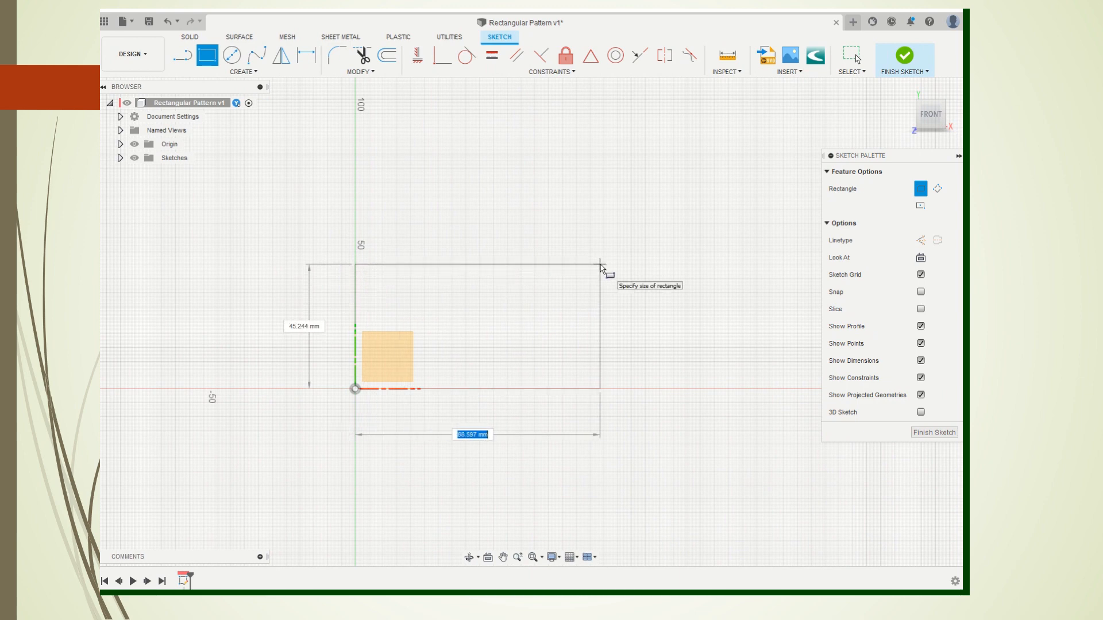
pyautogui.write('100')
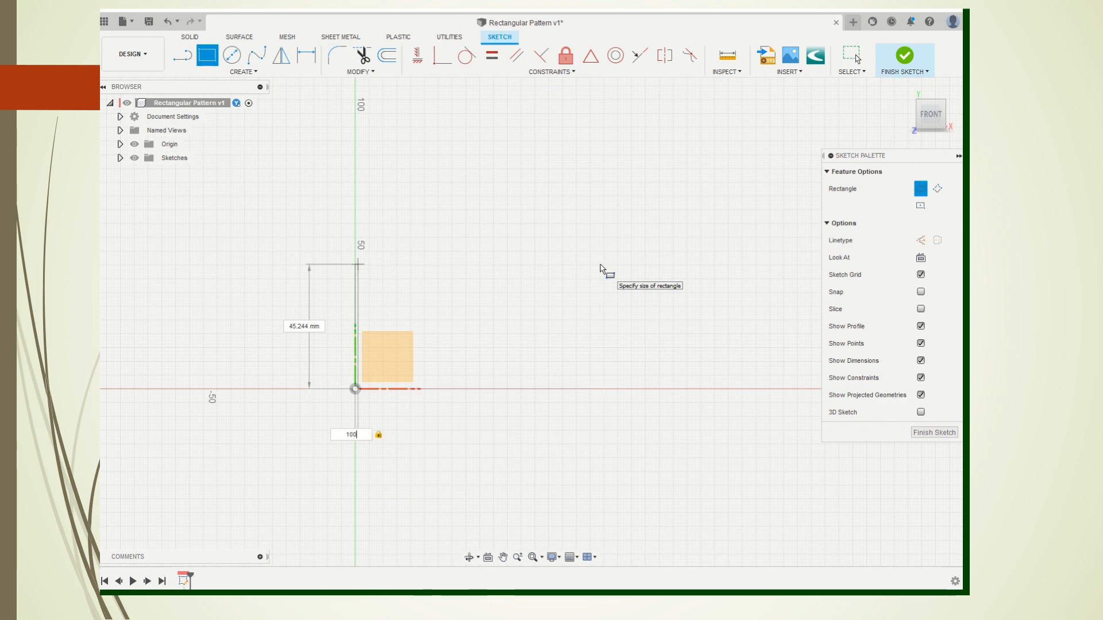
pyautogui.press('Tab')
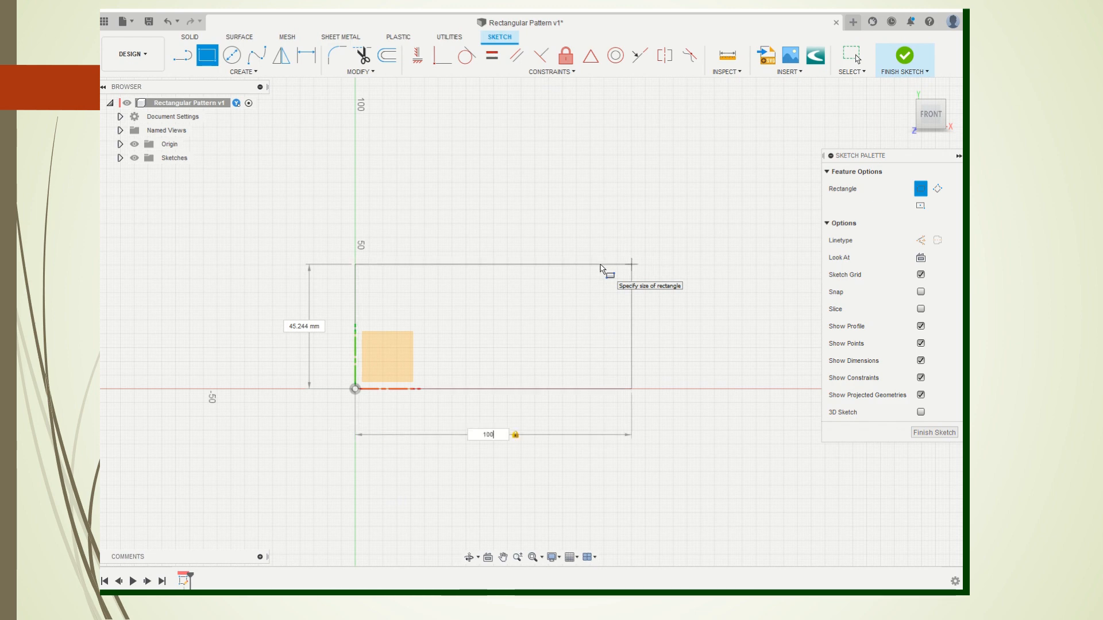
pyautogui.press('Tab')
pyautogui.write('50')
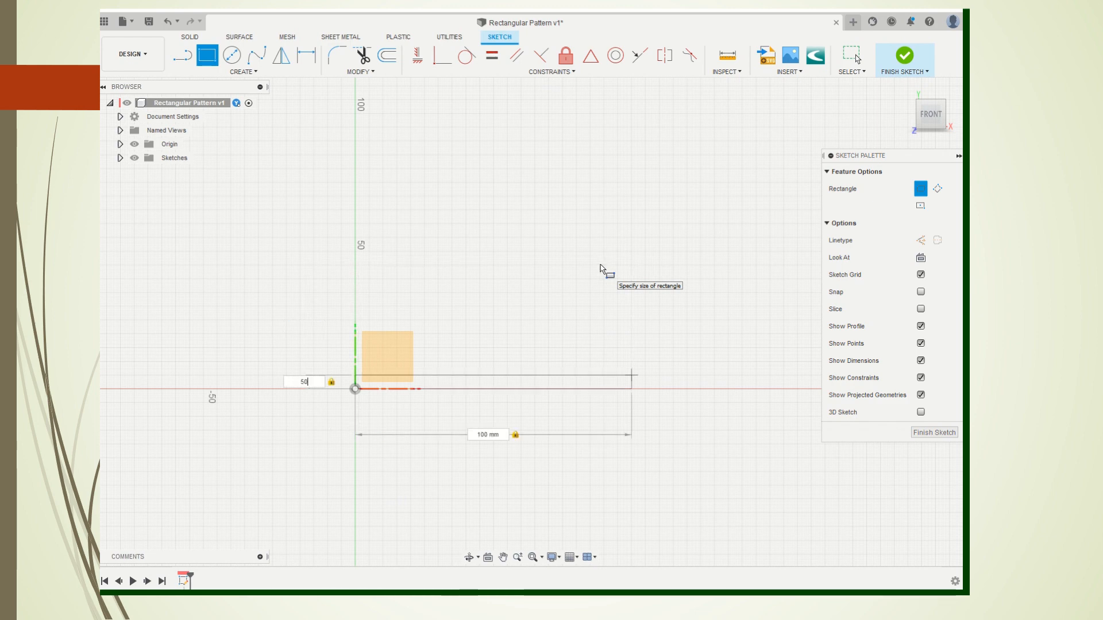
pyautogui.press('Return')
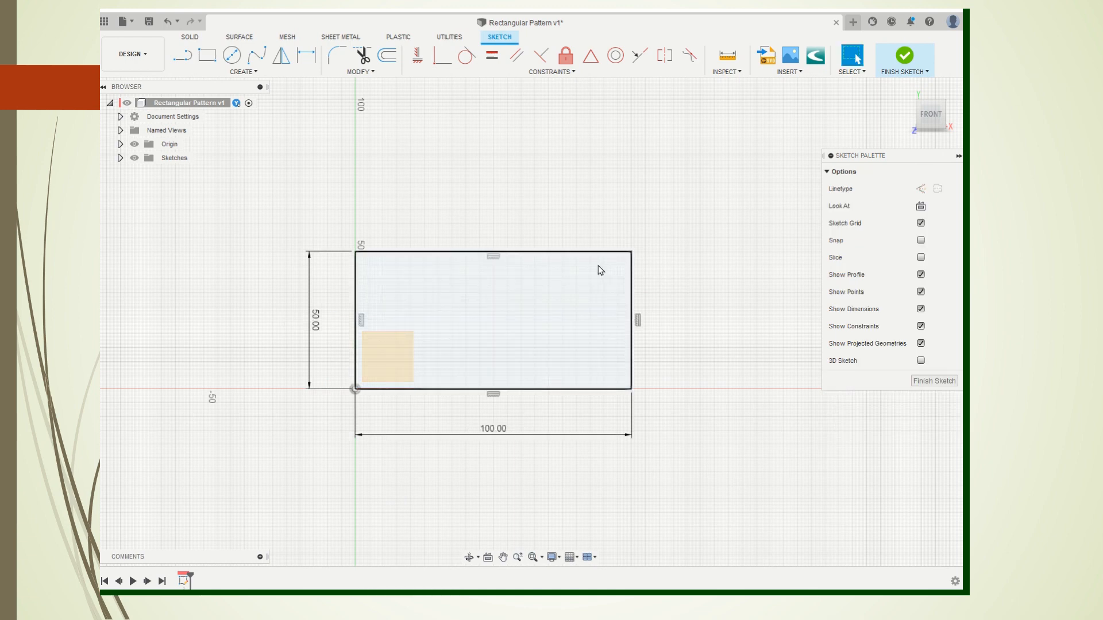
pyautogui.click(904, 55)
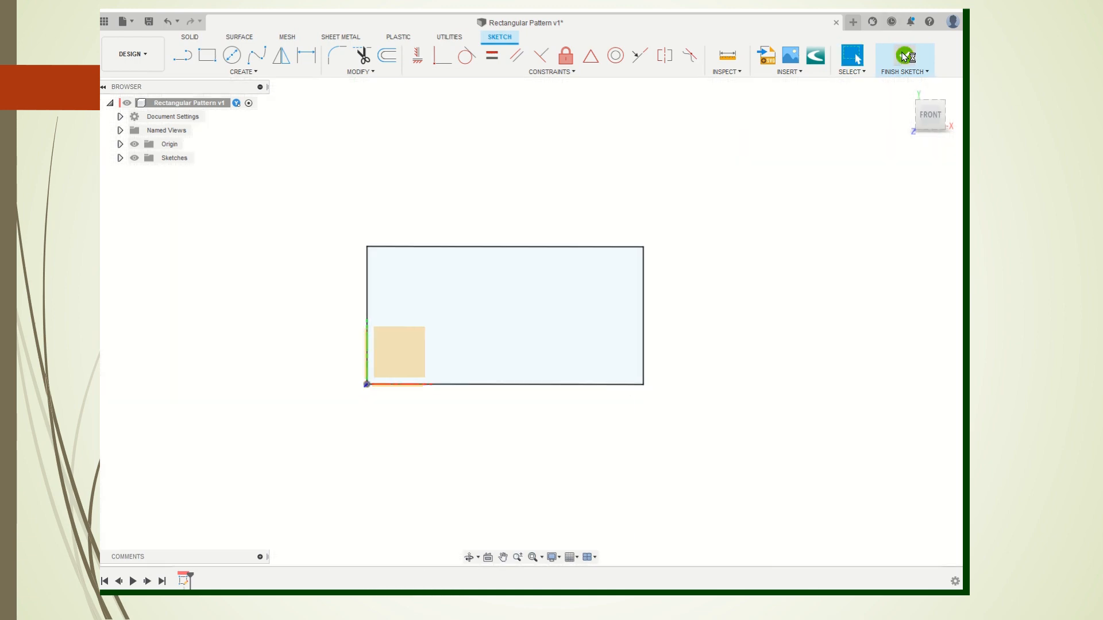
# - Extrude the rectangle profile 10 mm to one side as a new body
pyautogui.click(633, 324)
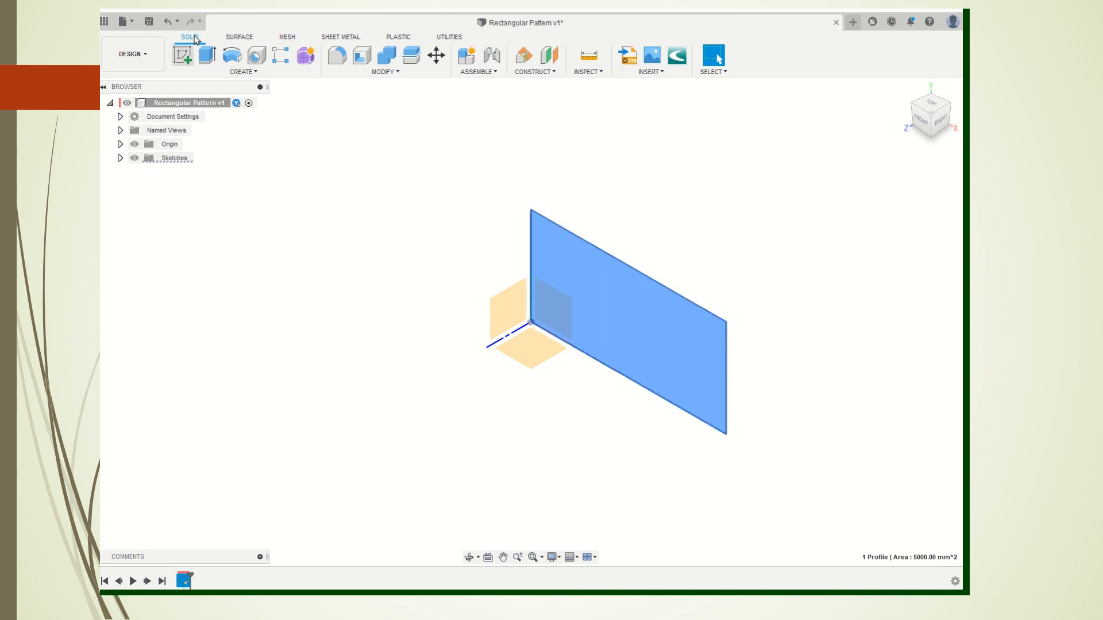
pyautogui.click(206, 55)
pyautogui.moveTo(623, 343); pyautogui.dragTo(625, 354)
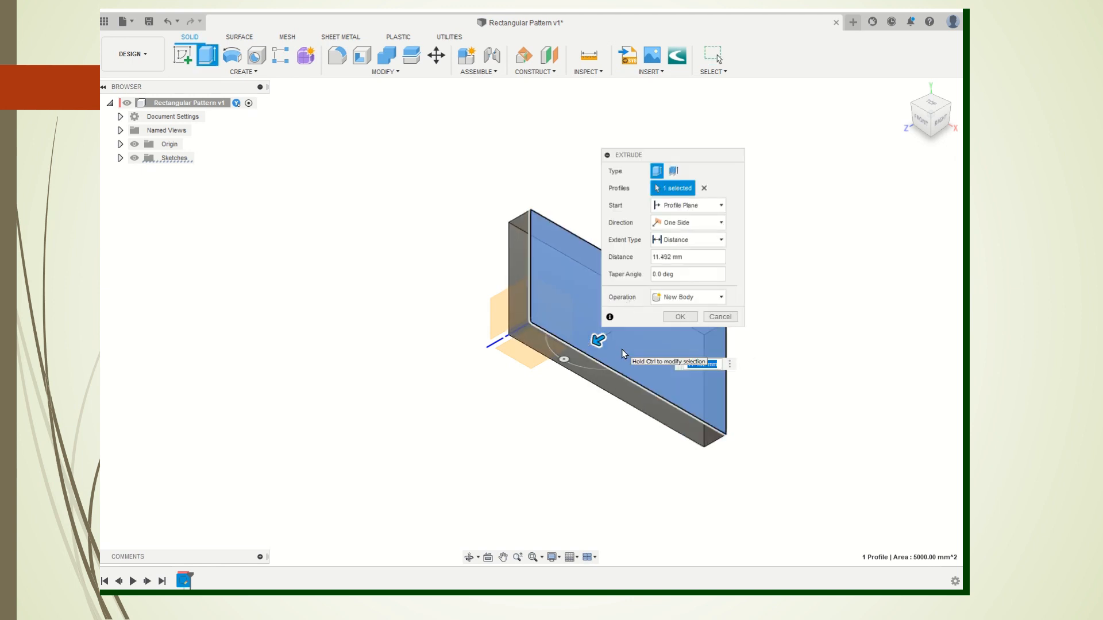
pyautogui.write('10')
pyautogui.press('Return')
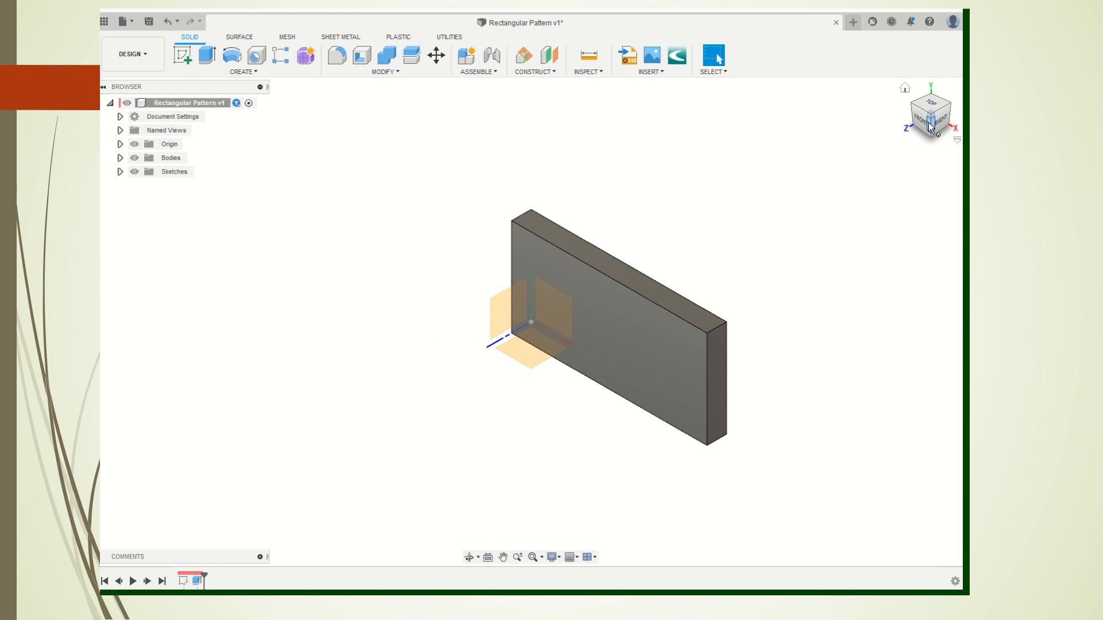
# - Start a sketch on the plate's large front face and draw an 11 mm diameter circle near its upper-left corner
pyautogui.click(931, 125)
pyautogui.moveTo(922, 123); pyautogui.dragTo(905, 143)
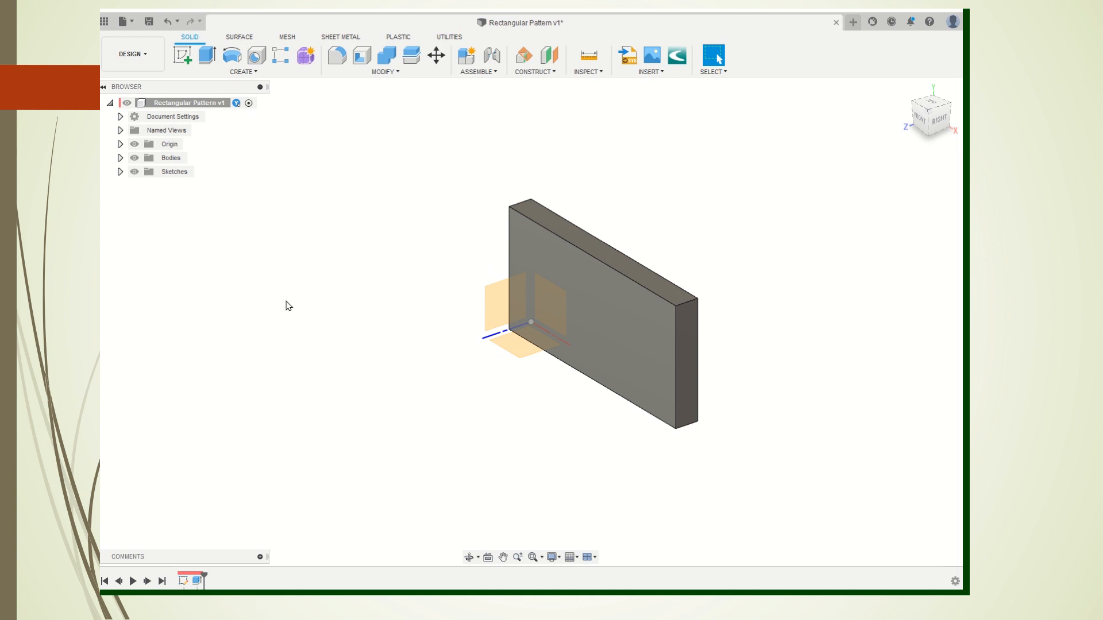
pyautogui.click(631, 325)
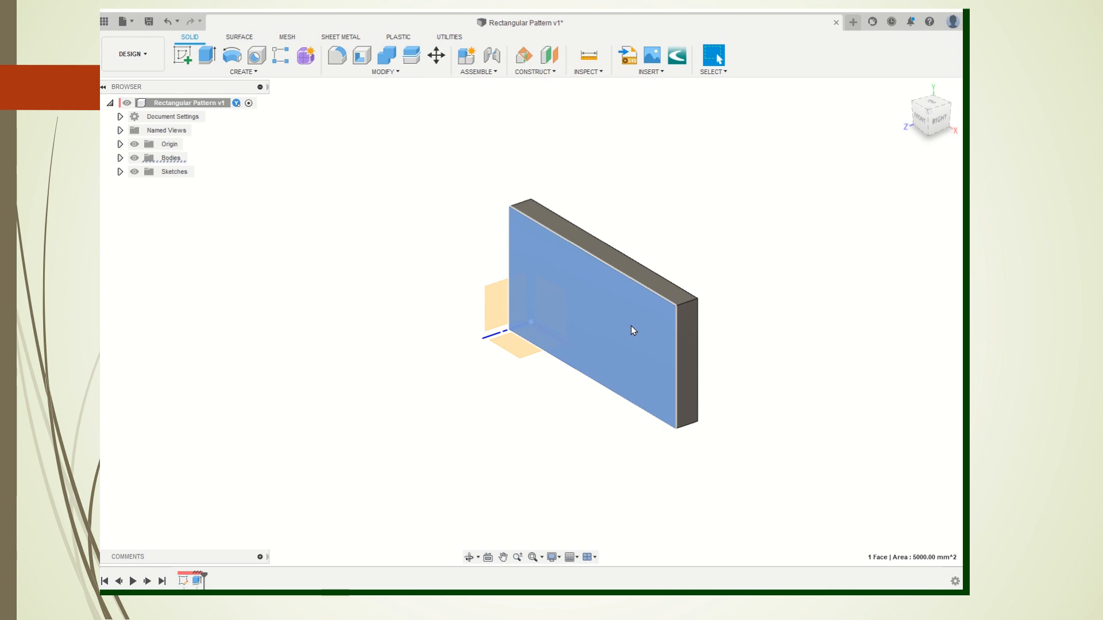
pyautogui.click(183, 58)
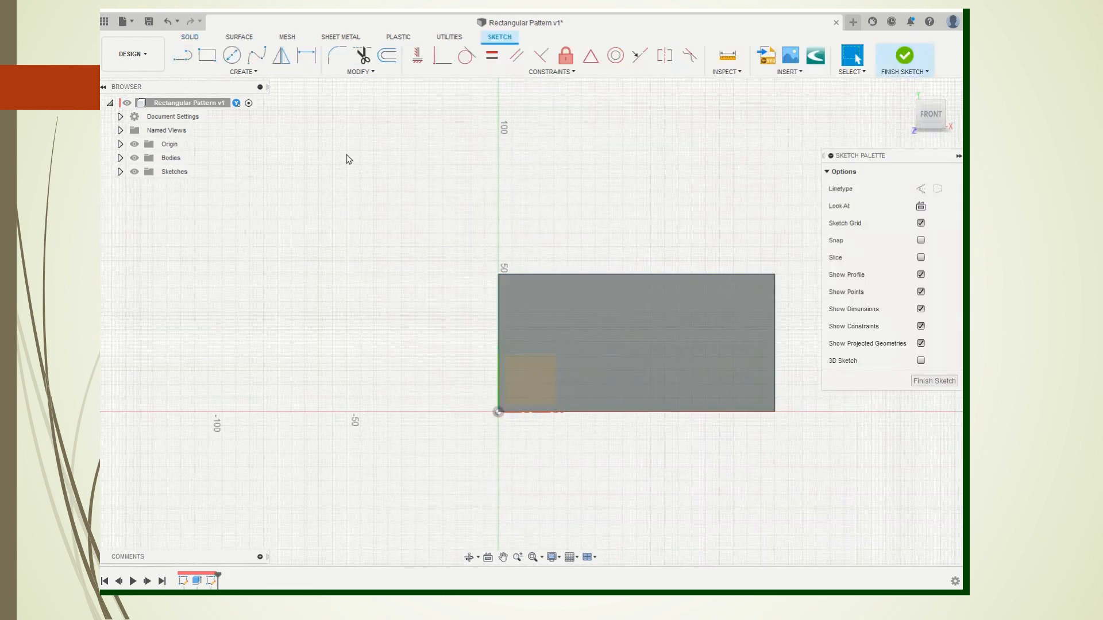
pyautogui.click(232, 56)
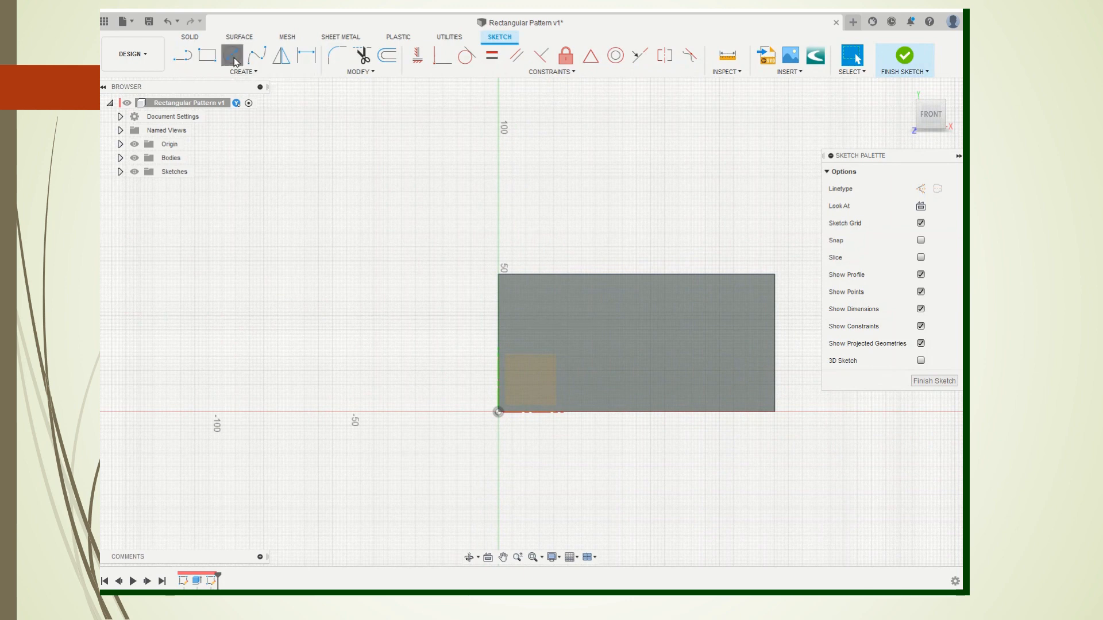
pyautogui.click(530, 303)
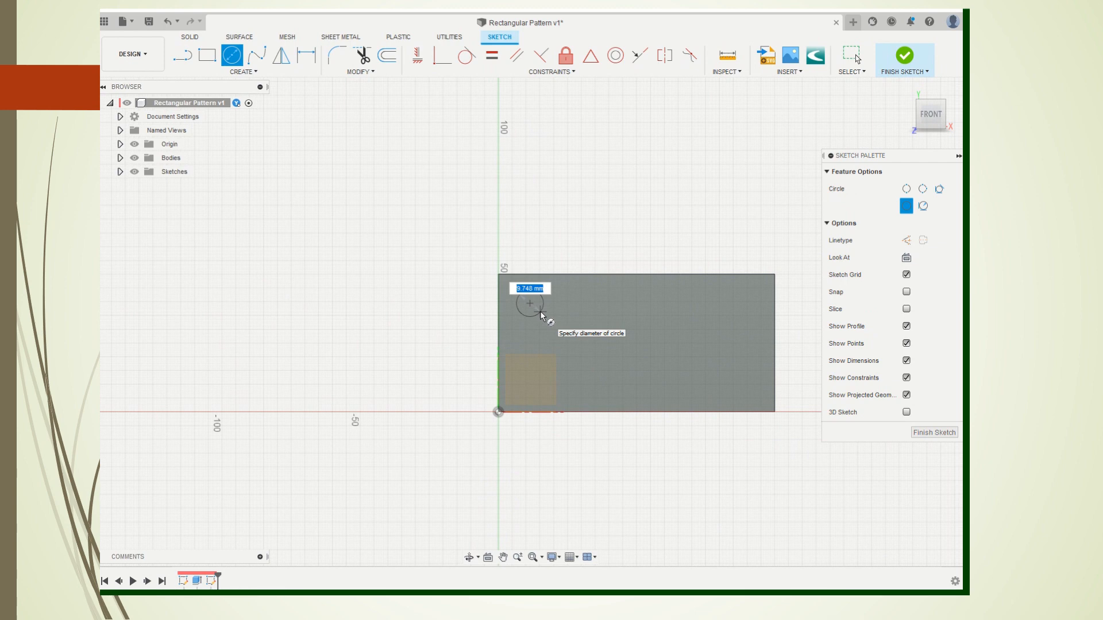
pyautogui.write('11')
pyautogui.press('Return')
pyautogui.press('Escape')
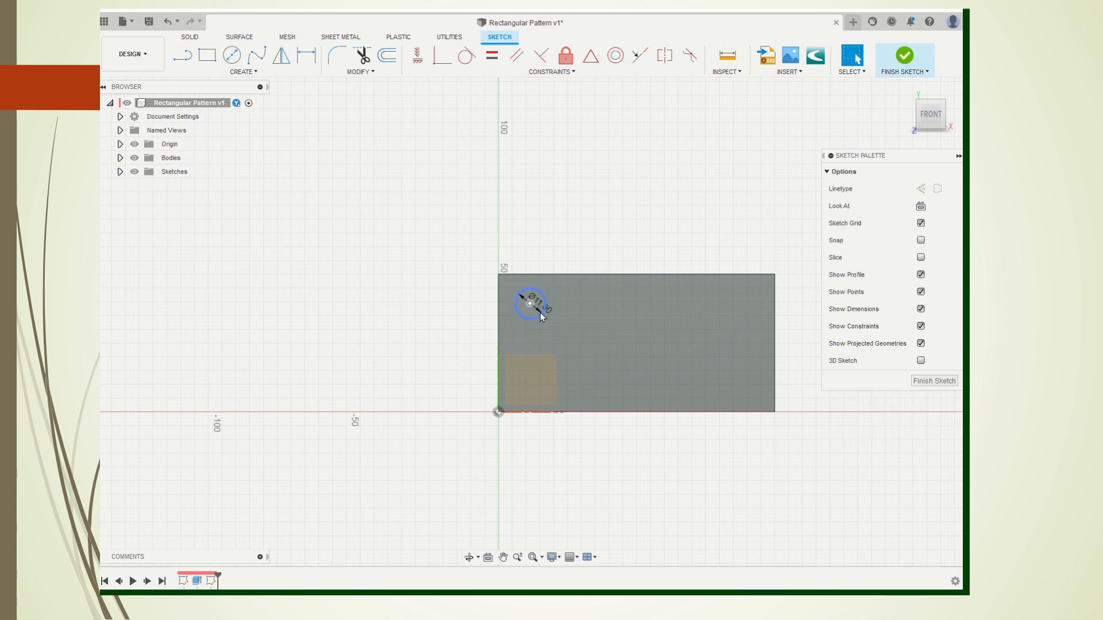
# - Dimension the circle's centre 15 mm below the plate's upper edge
pyautogui.click(307, 54)
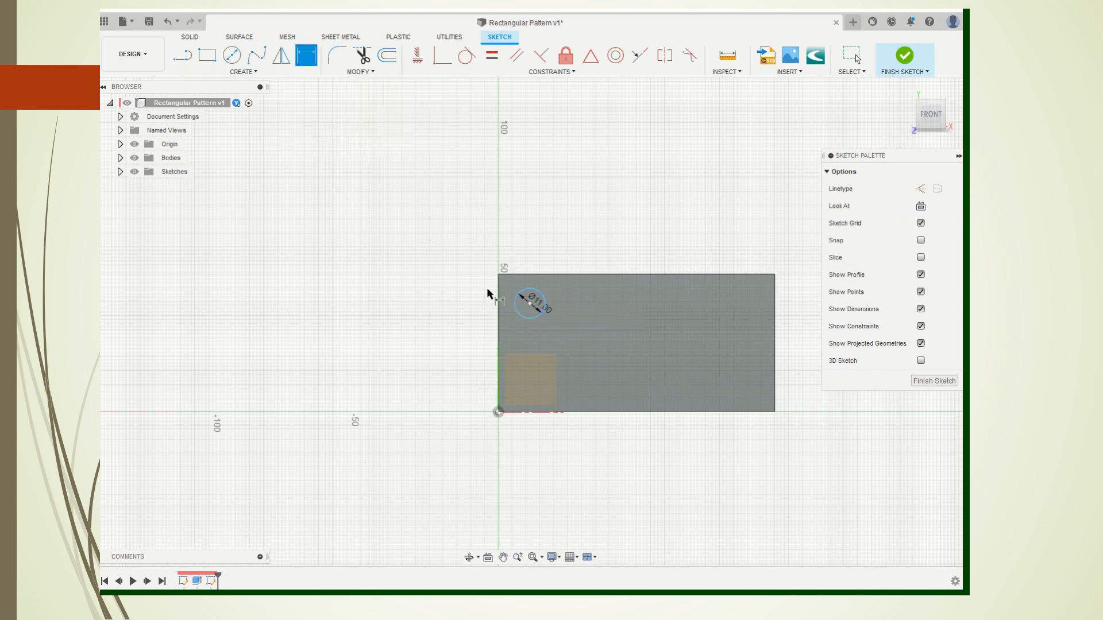
pyautogui.click(531, 304)
pyautogui.click(524, 275)
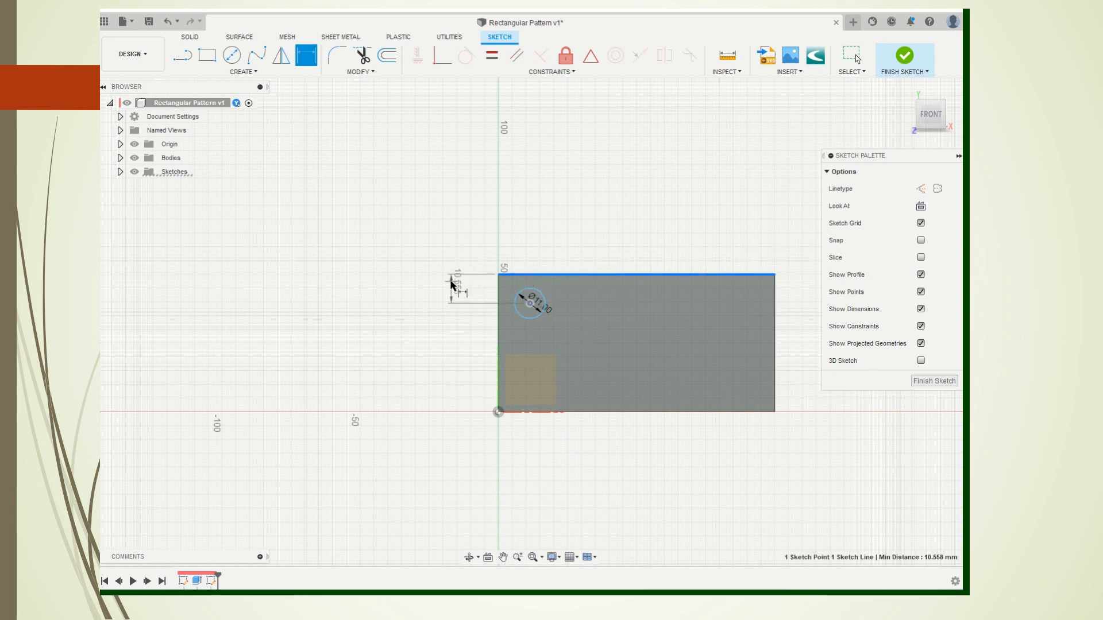
pyautogui.click(451, 289)
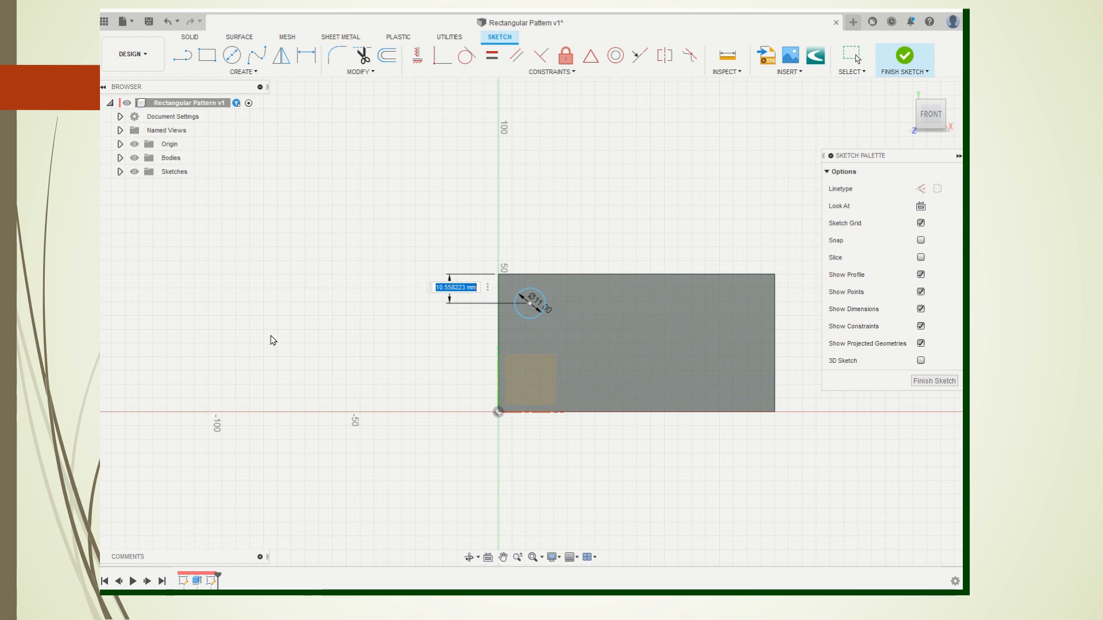
pyautogui.write('15')
pyautogui.press('Return')
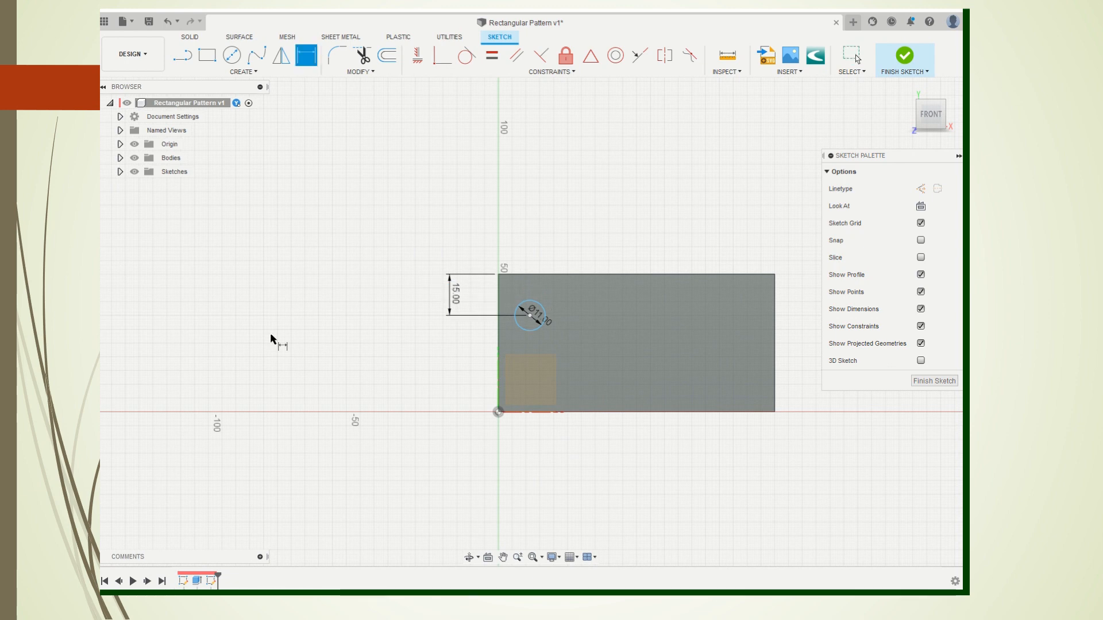
# - Dimension the circle's centre 10 mm from the plate's left edge and finish the sketch
pyautogui.click(529, 315)
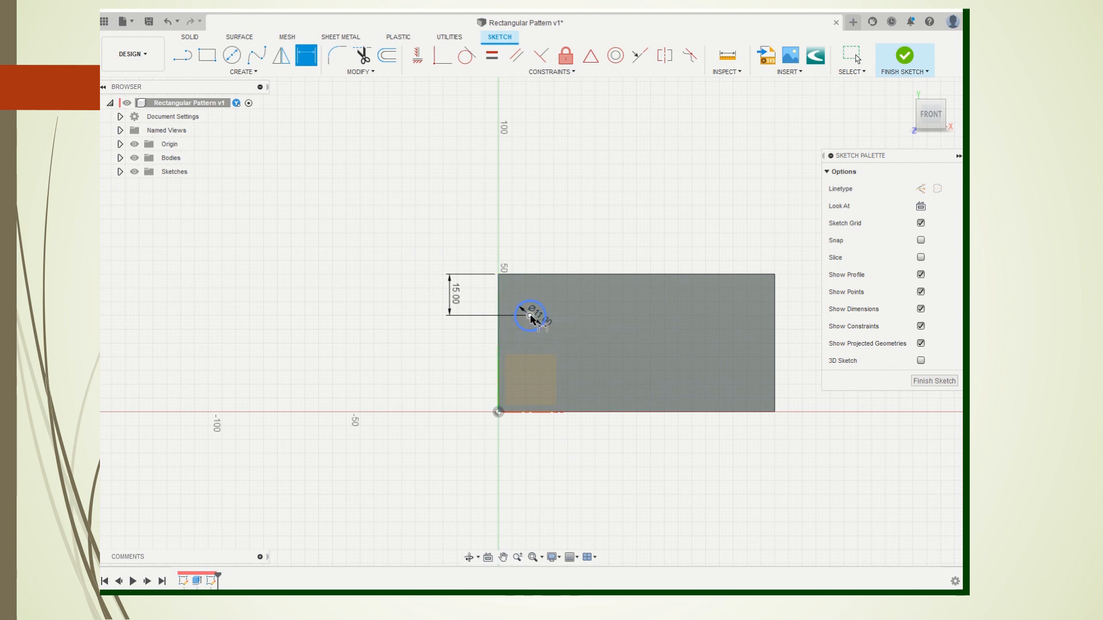
pyautogui.click(499, 290)
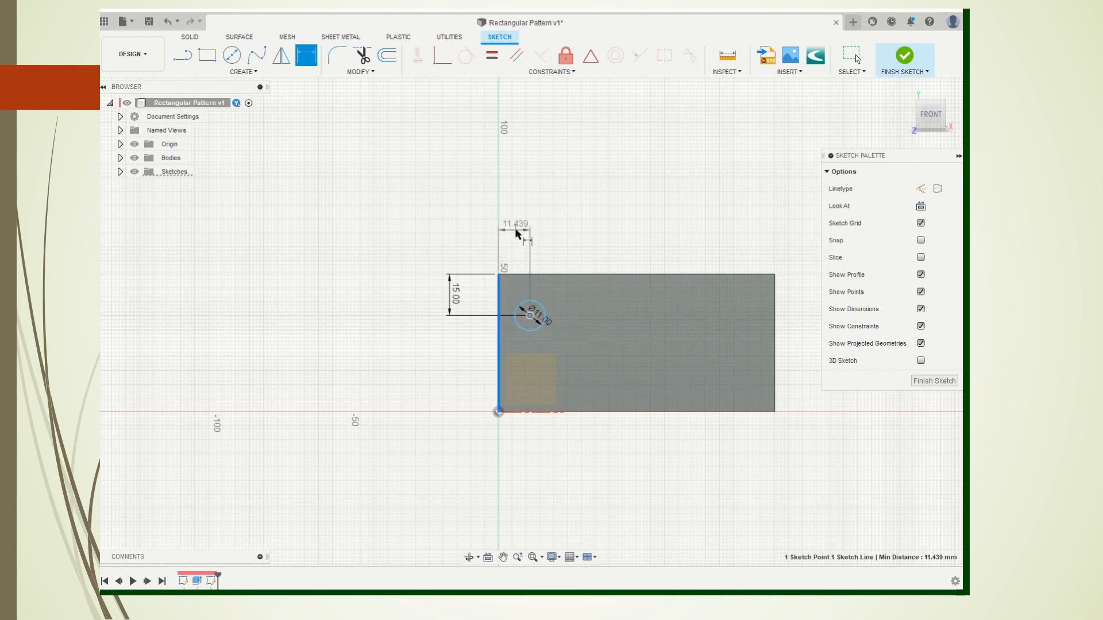
pyautogui.click(516, 227)
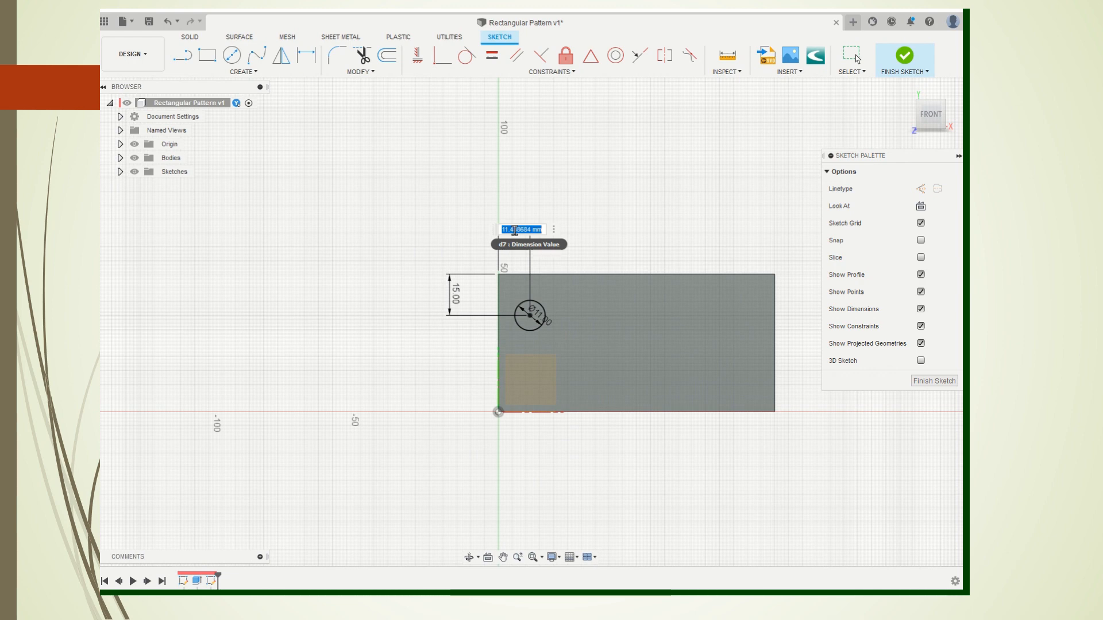
pyautogui.write('10')
pyautogui.press('Return')
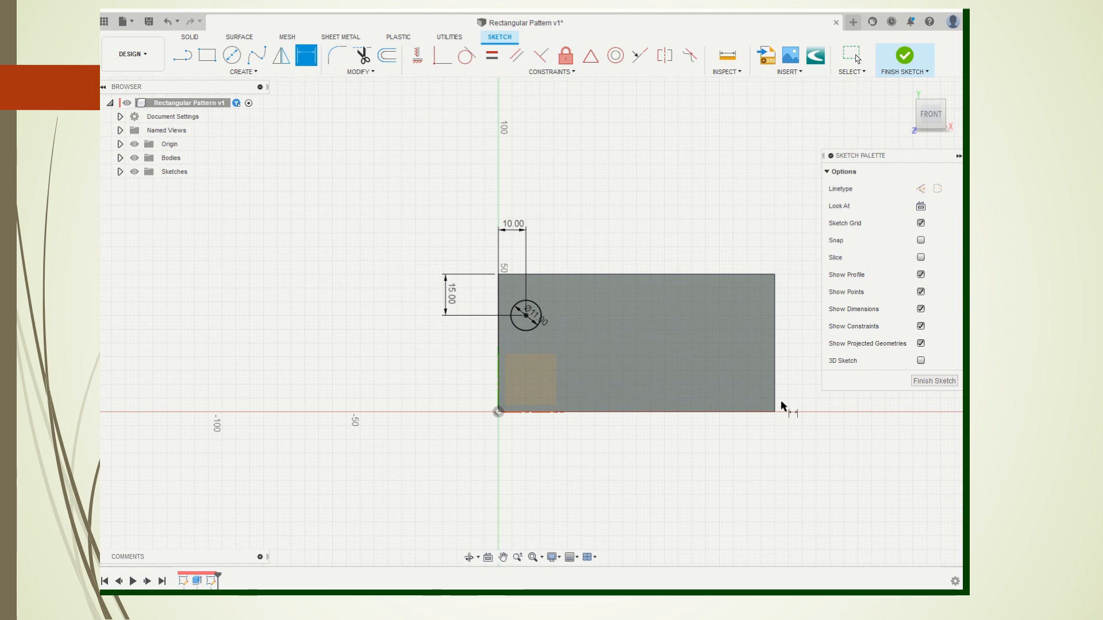
pyautogui.click(905, 57)
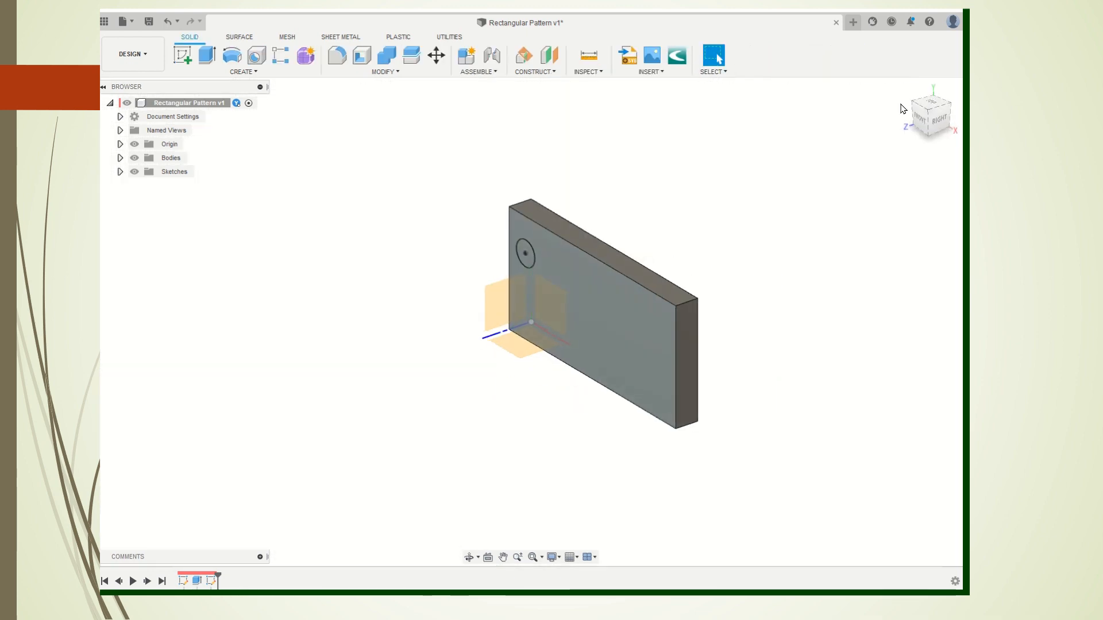
# - Extrude the circle profile 5 mm outward to one side, joined to the plate
pyautogui.click(529, 261)
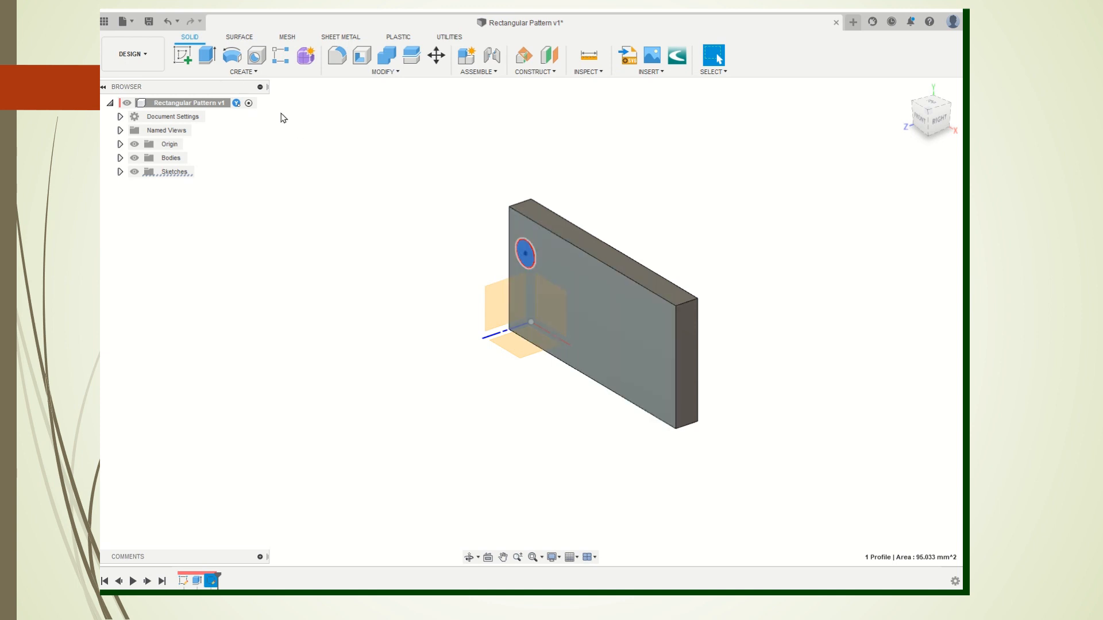
pyautogui.click(207, 55)
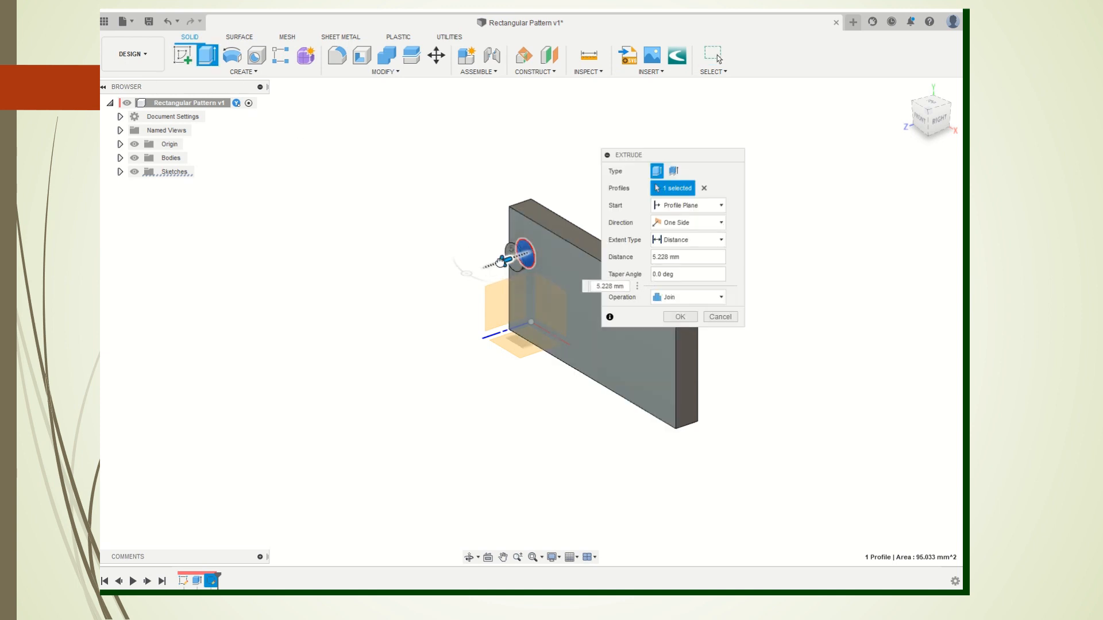
pyautogui.moveTo(501, 262); pyautogui.dragTo(496, 264)
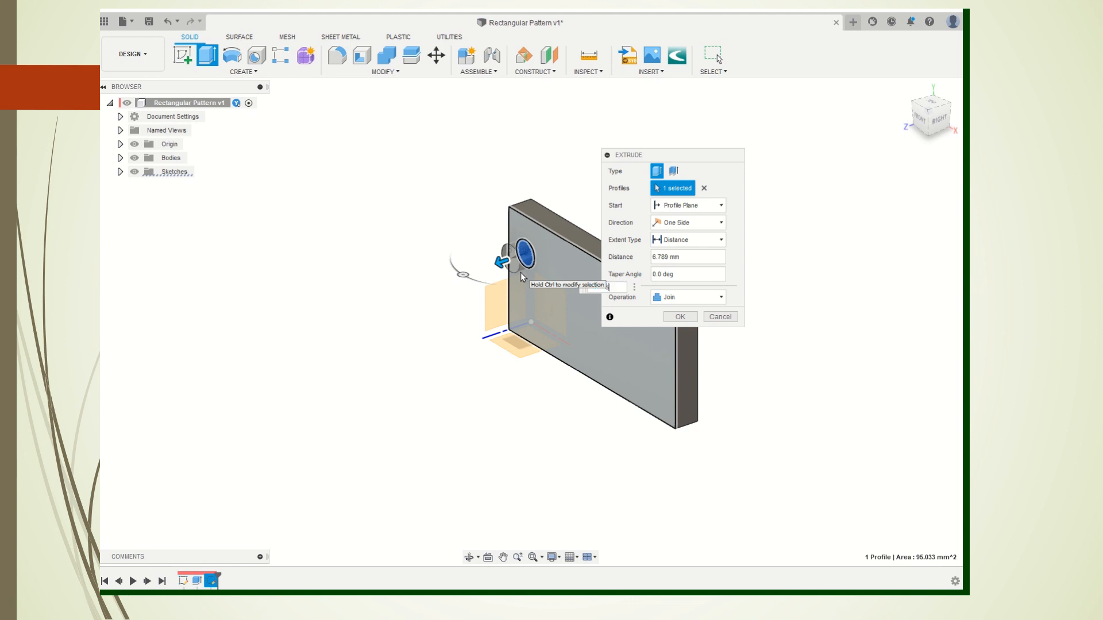
pyautogui.write('5')
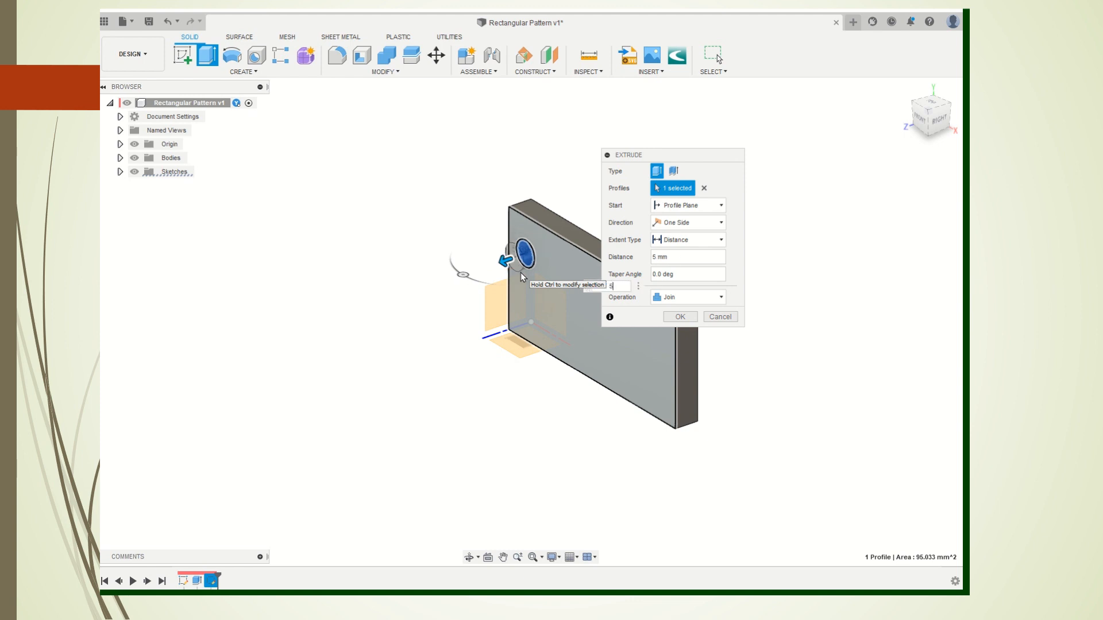
pyautogui.press('Return')
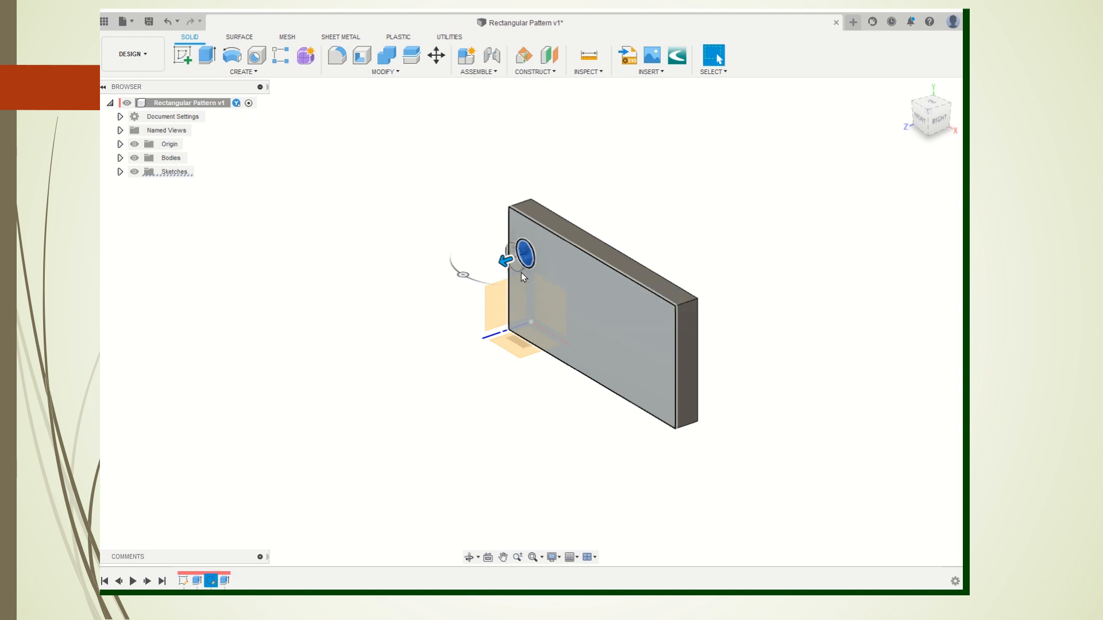
# - Start a rectangular pattern of type Features with the round boss as object and the plate's long upper front edge as direction
pyautogui.click(939, 121)
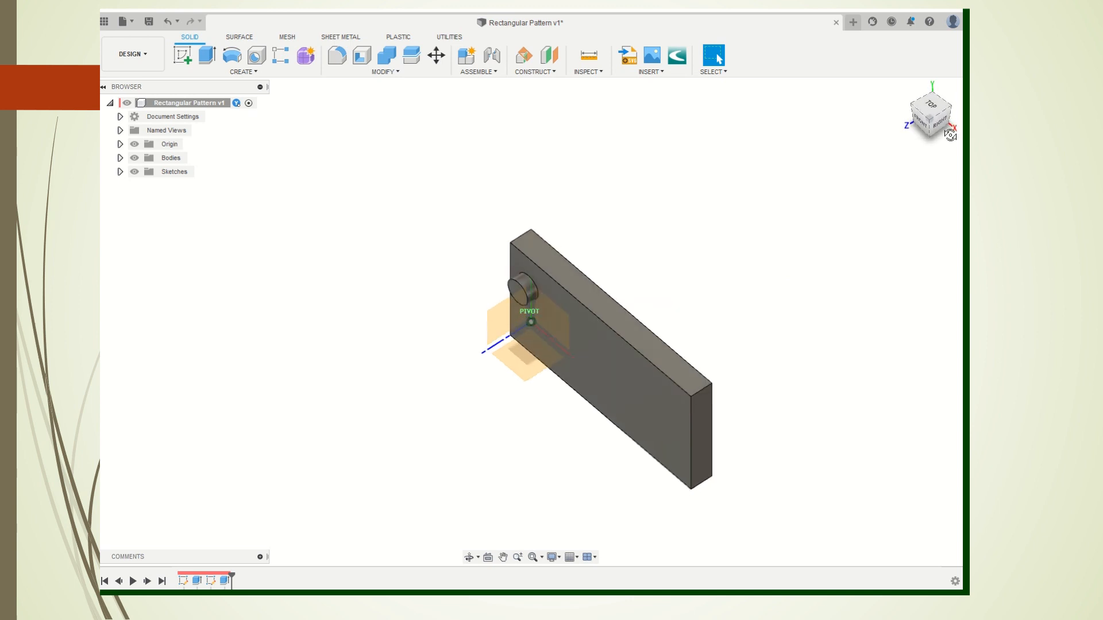
pyautogui.scroll(2, 676, 255)
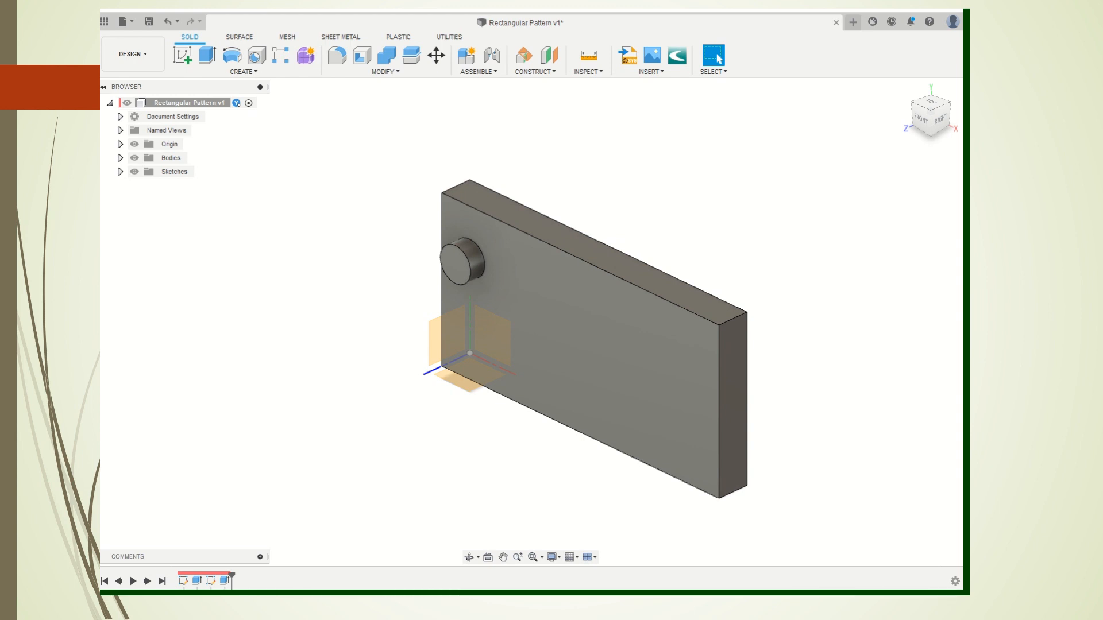
pyautogui.click(248, 72)
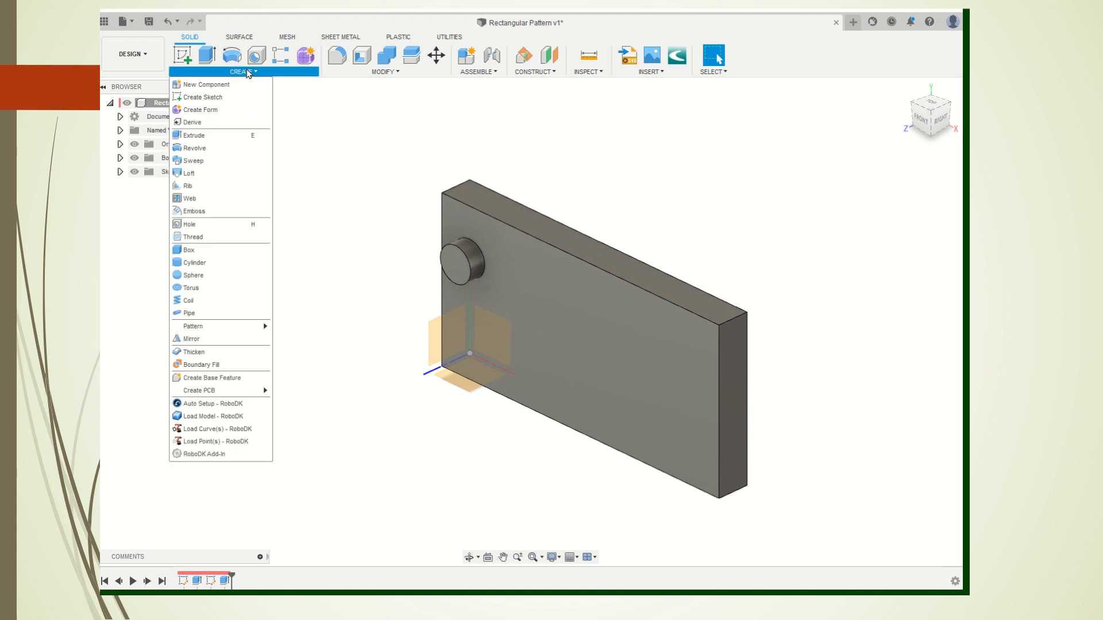
pyautogui.moveTo(205, 326)
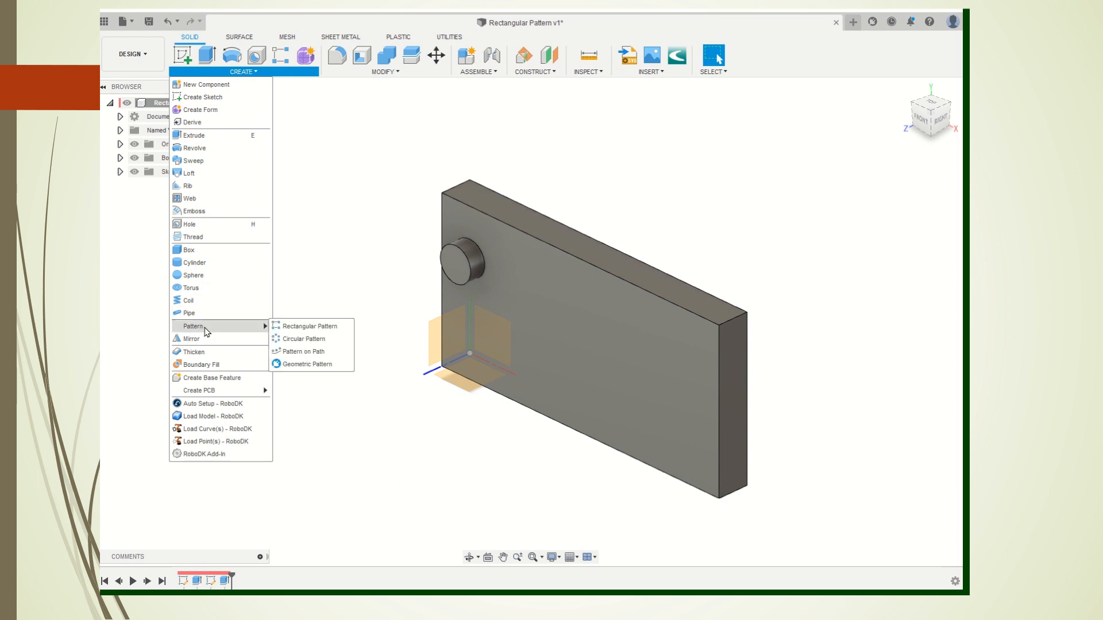
pyautogui.click(329, 328)
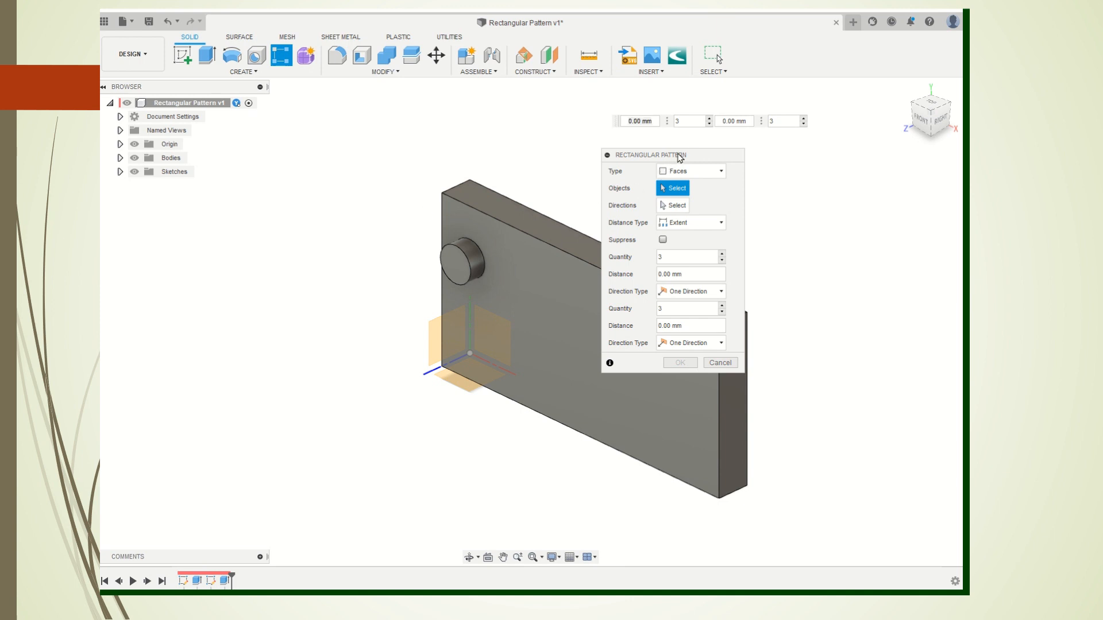
pyautogui.moveTo(679, 155); pyautogui.dragTo(811, 153)
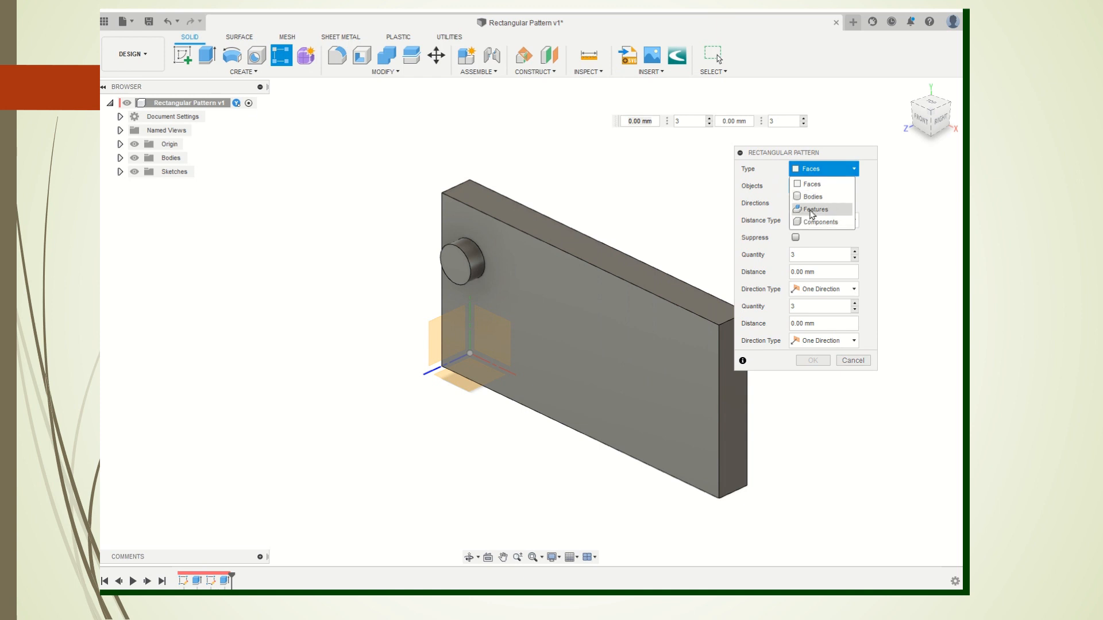
pyautogui.click(813, 210)
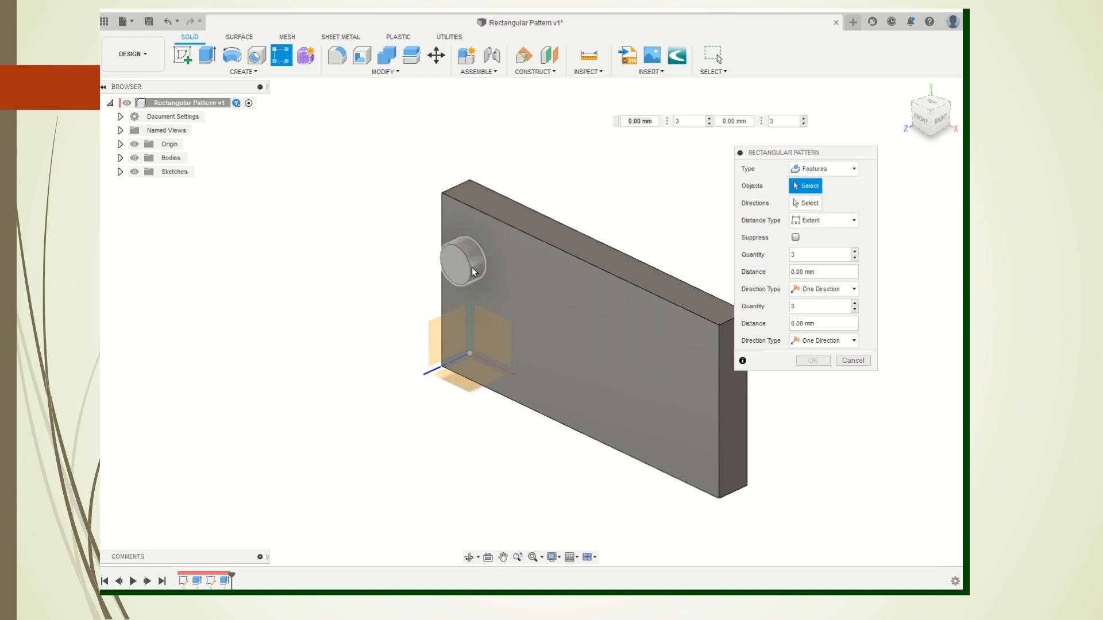
pyautogui.click(454, 269)
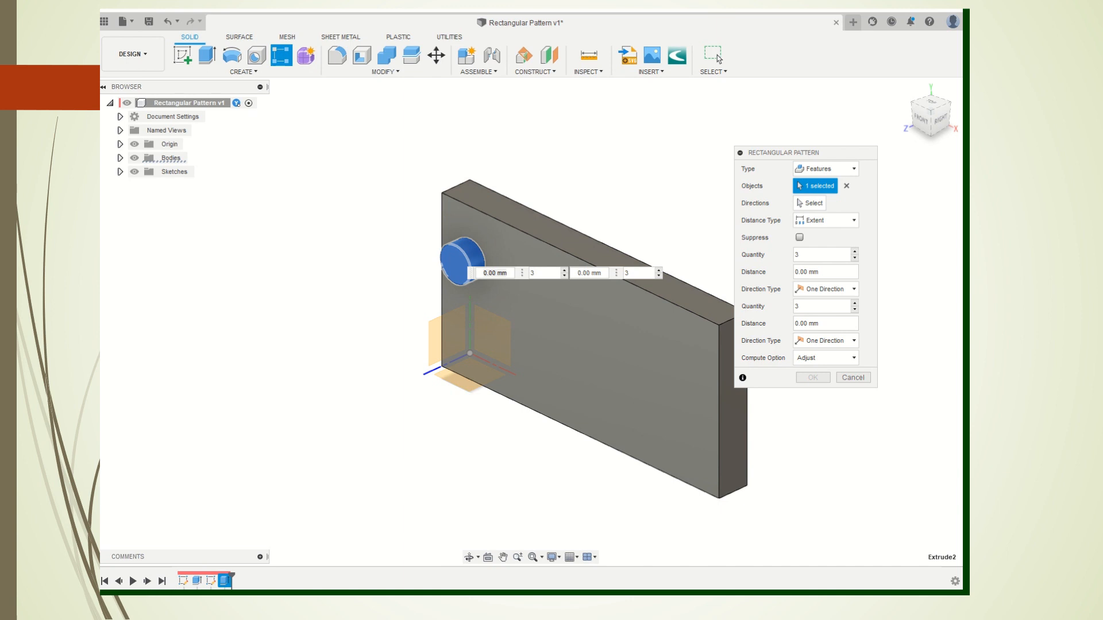
pyautogui.click(533, 238)
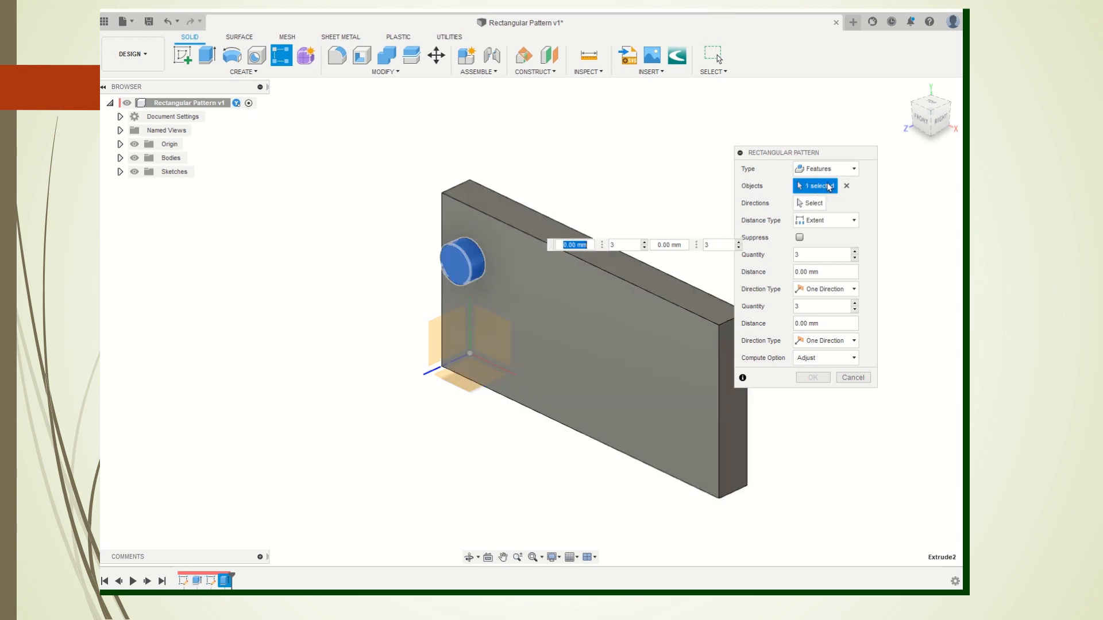
pyautogui.click(812, 203)
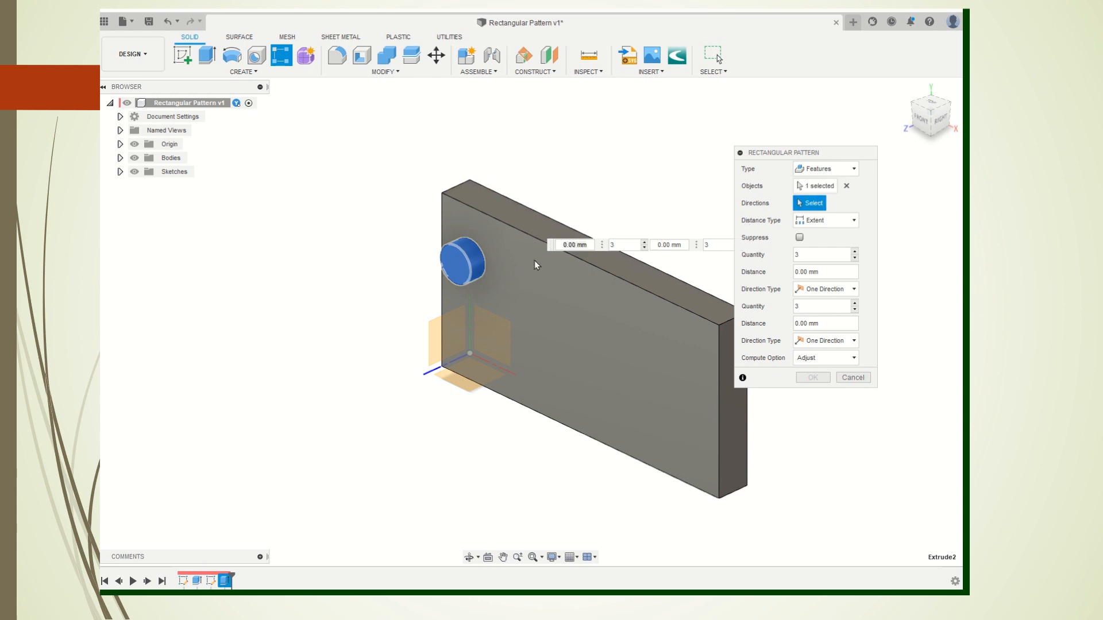
pyautogui.click(515, 229)
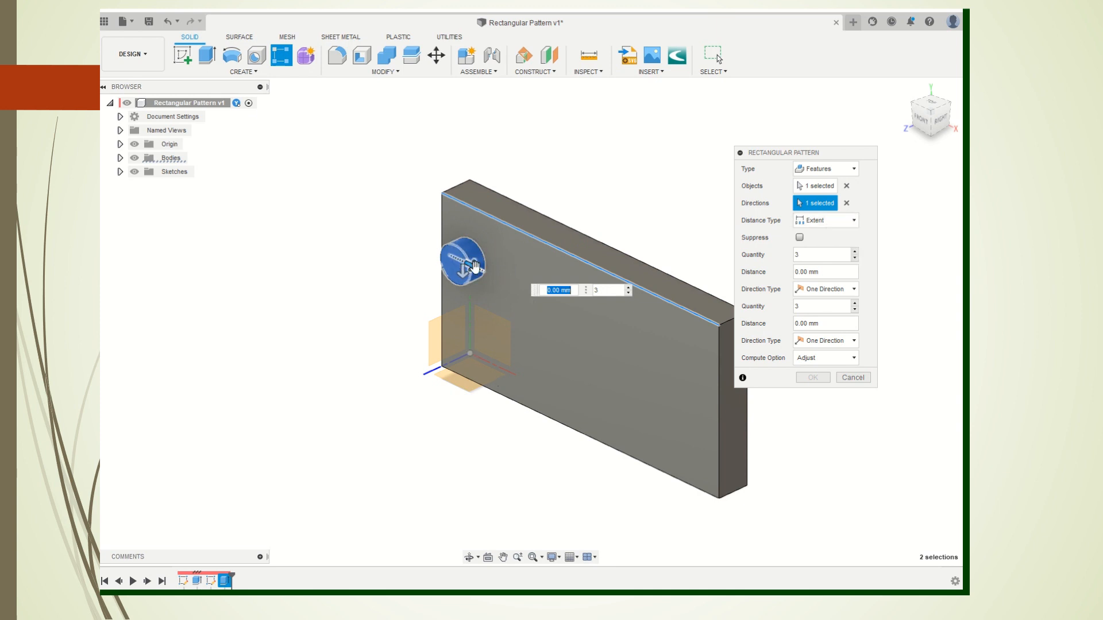
# - Create the pattern with 3 bosses over a 30 mm extent along the edge and 2 rows about 19 mm apart downward
pyautogui.moveTo(475, 265); pyautogui.dragTo(567, 299)
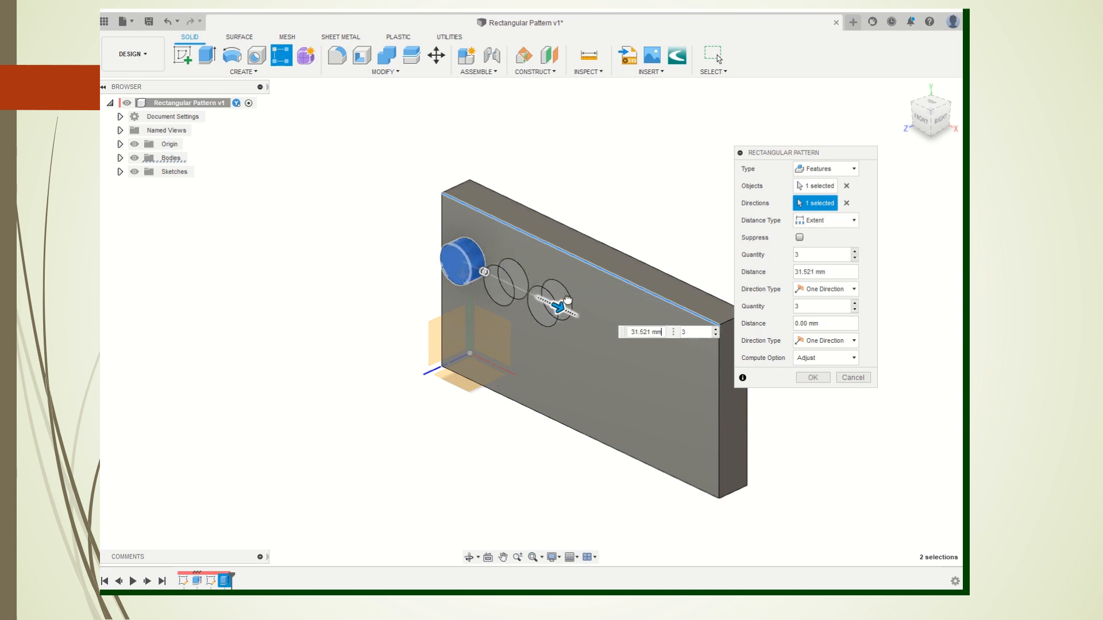
pyautogui.press('Tab')
pyautogui.moveTo(462, 277); pyautogui.dragTo(456, 343)
pyautogui.click(624, 352)
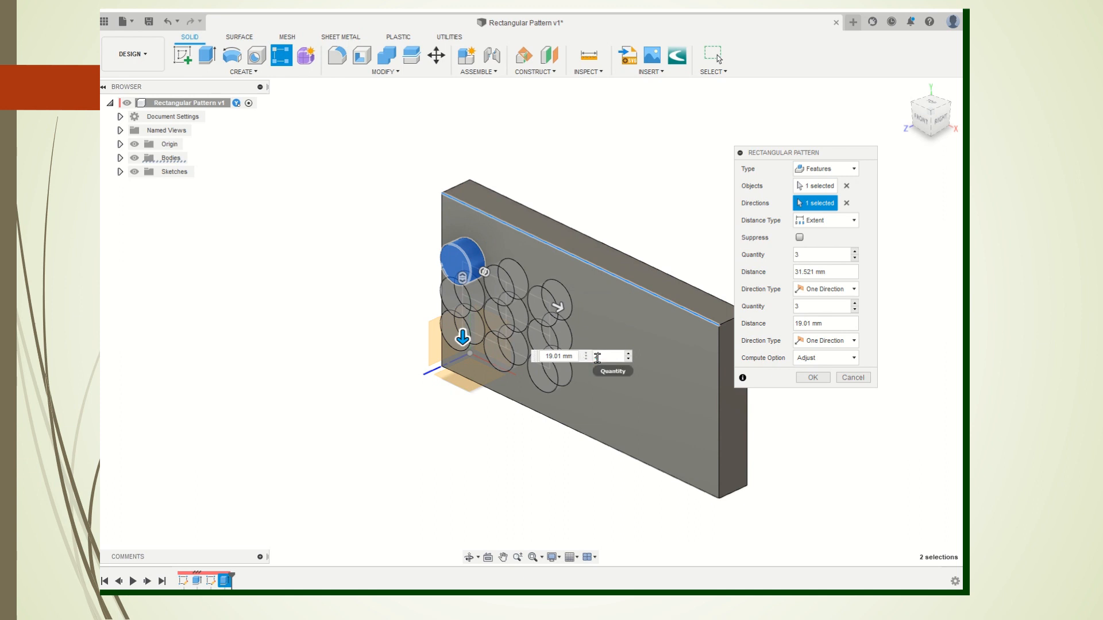
pyautogui.write('2')
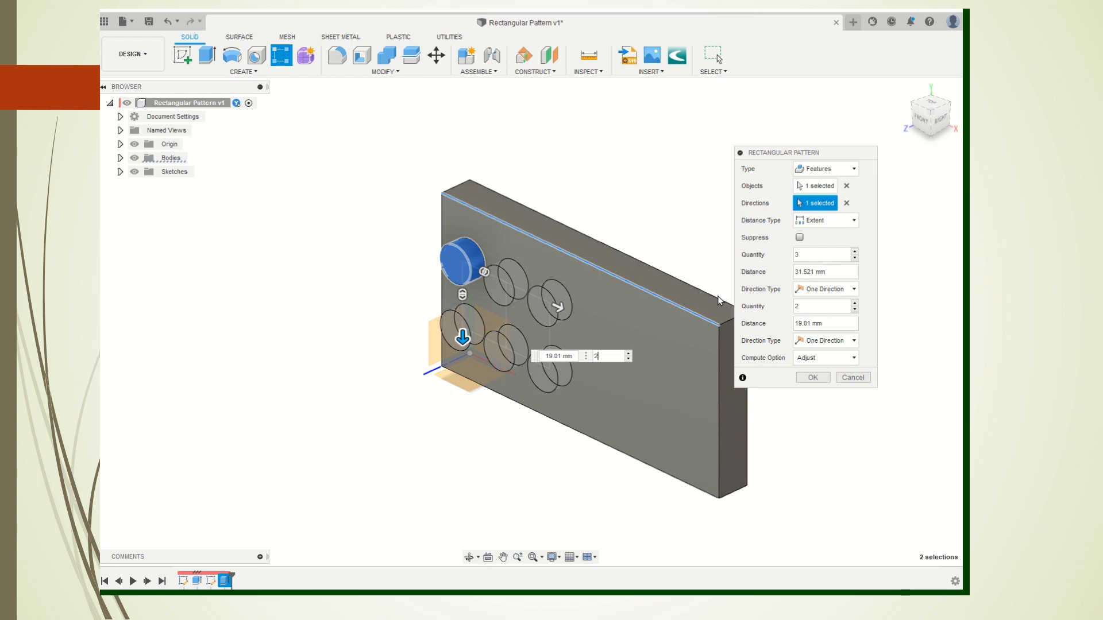
pyautogui.click(832, 268)
pyautogui.write('30')
pyautogui.press('Return')
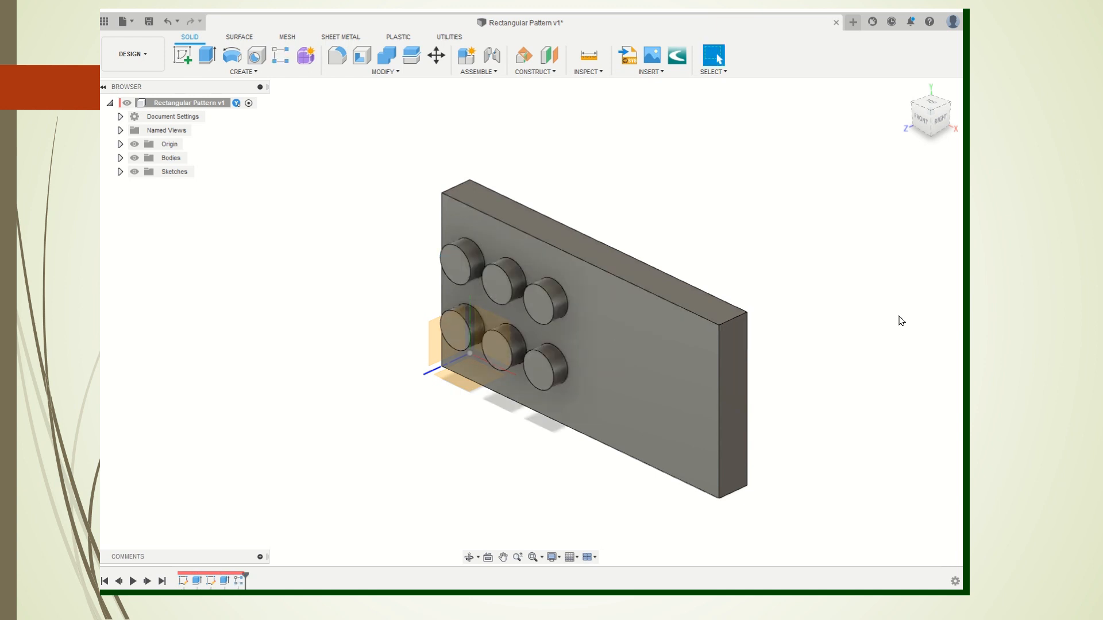
# - Edit the rectangular pattern feature and set the distance of its second, downward direction to 20 mm
pyautogui.rightClick(238, 581)
pyautogui.click(270, 462)
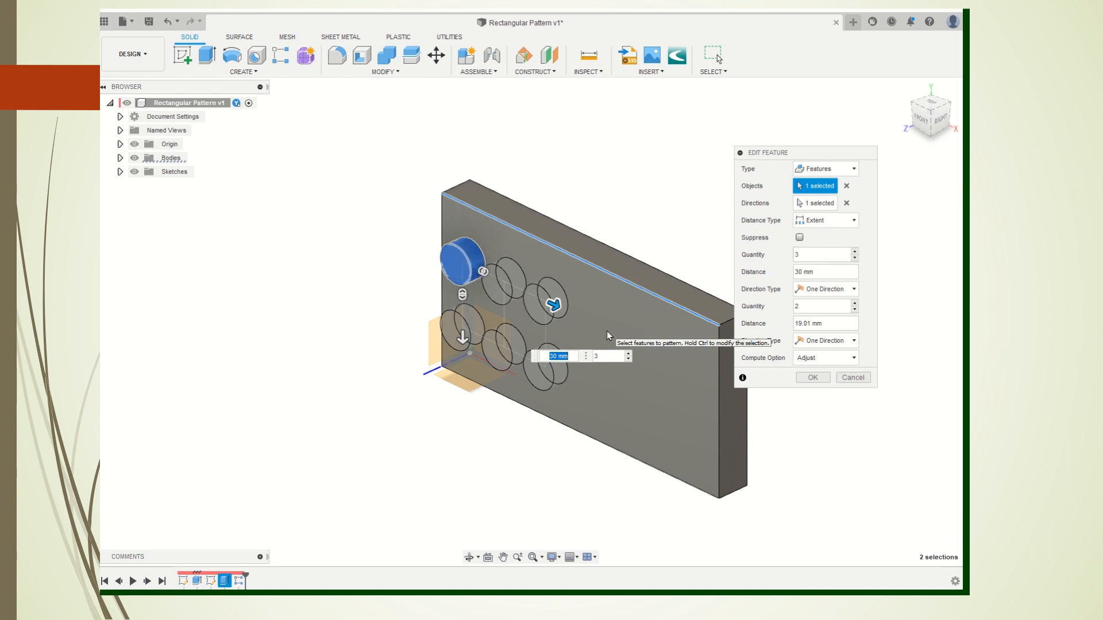
pyautogui.press('Tab')
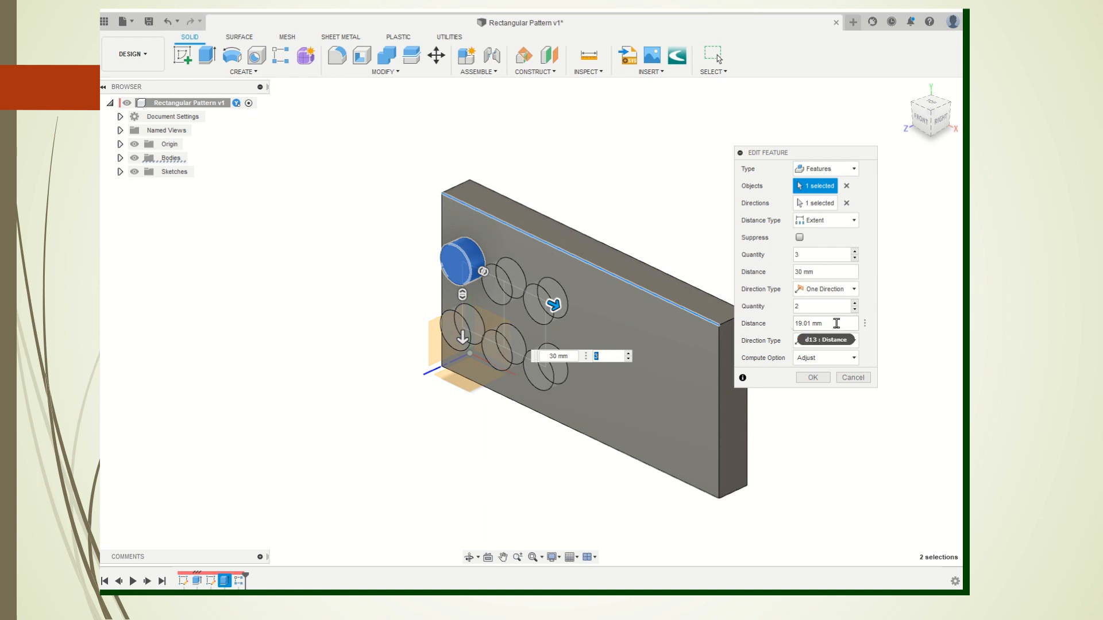
pyautogui.moveTo(836, 323); pyautogui.dragTo(759, 324)
pyautogui.write('2')
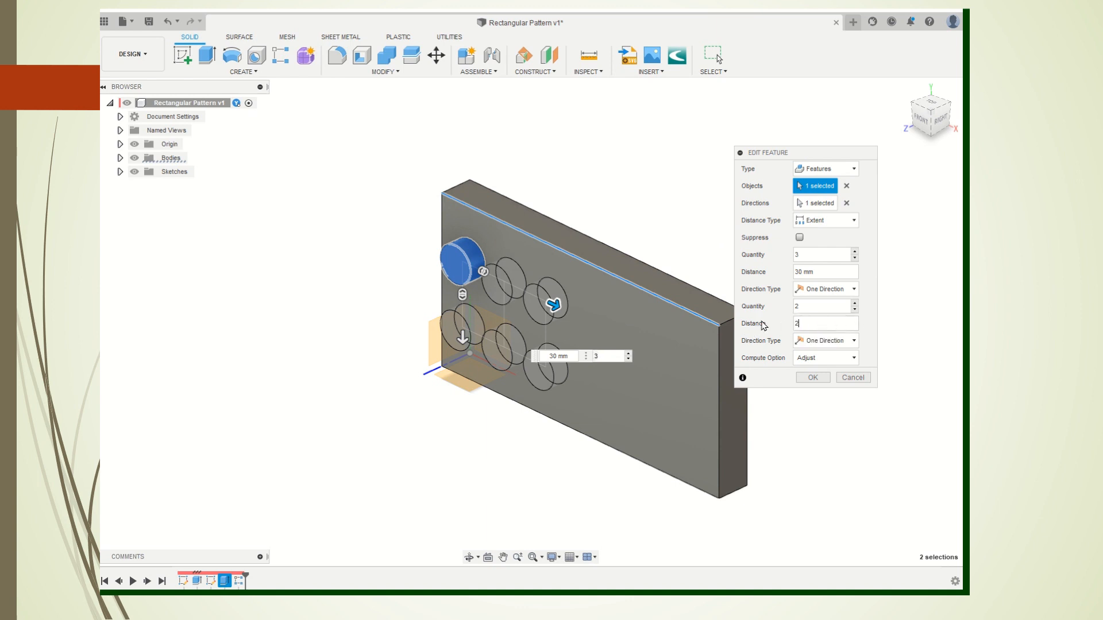
pyautogui.write('0')
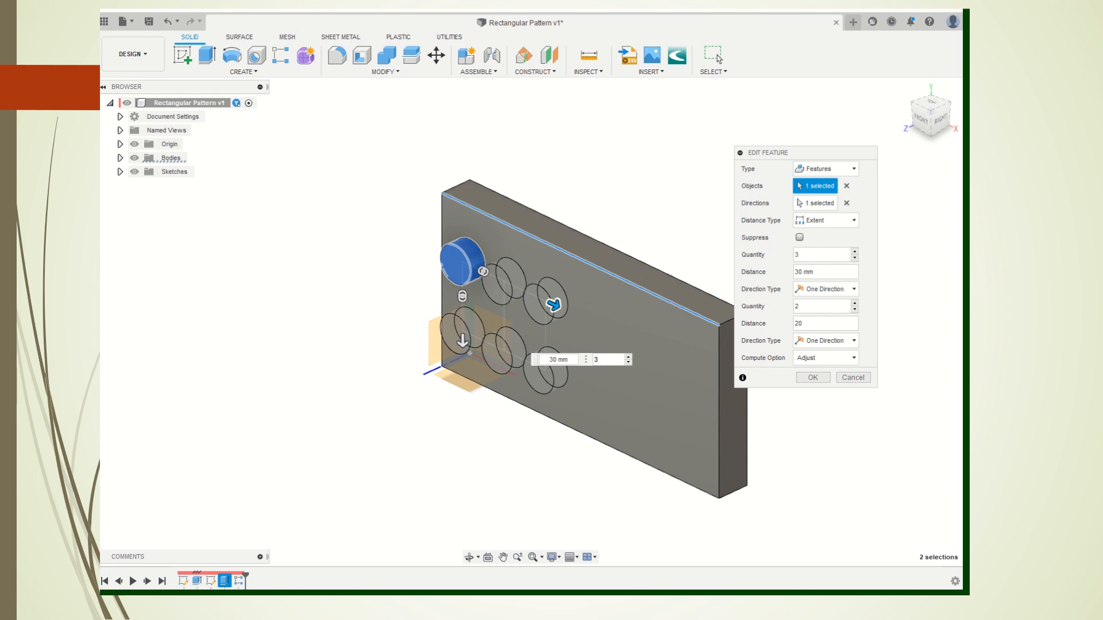
pyautogui.click(825, 381)
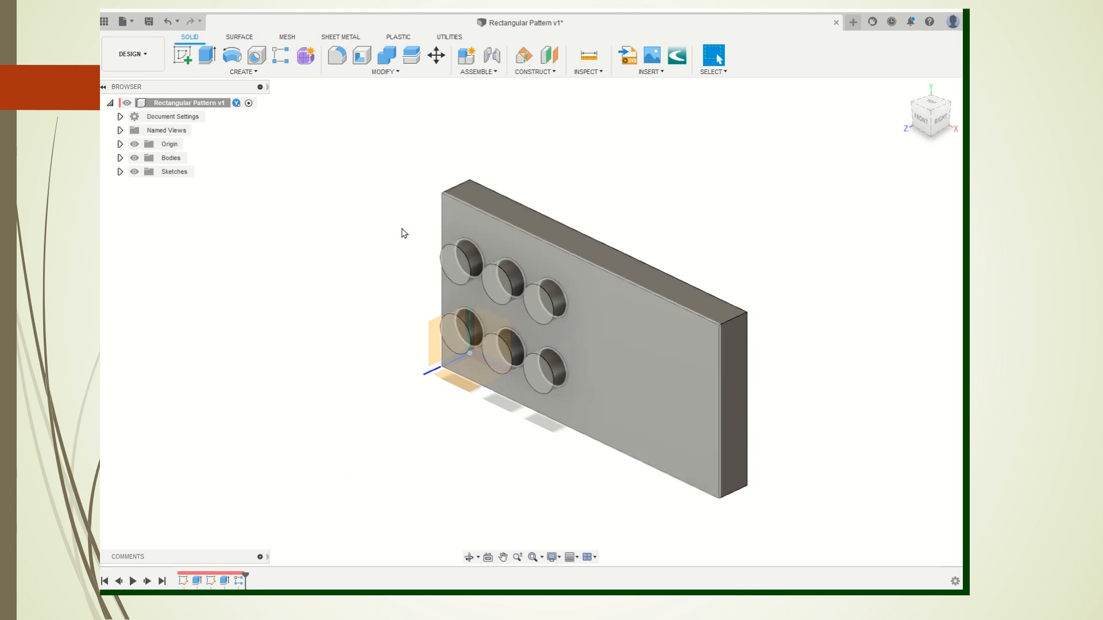
# - Expand the Bodies folder to examine which bodies the design contains
pyautogui.click(120, 159)
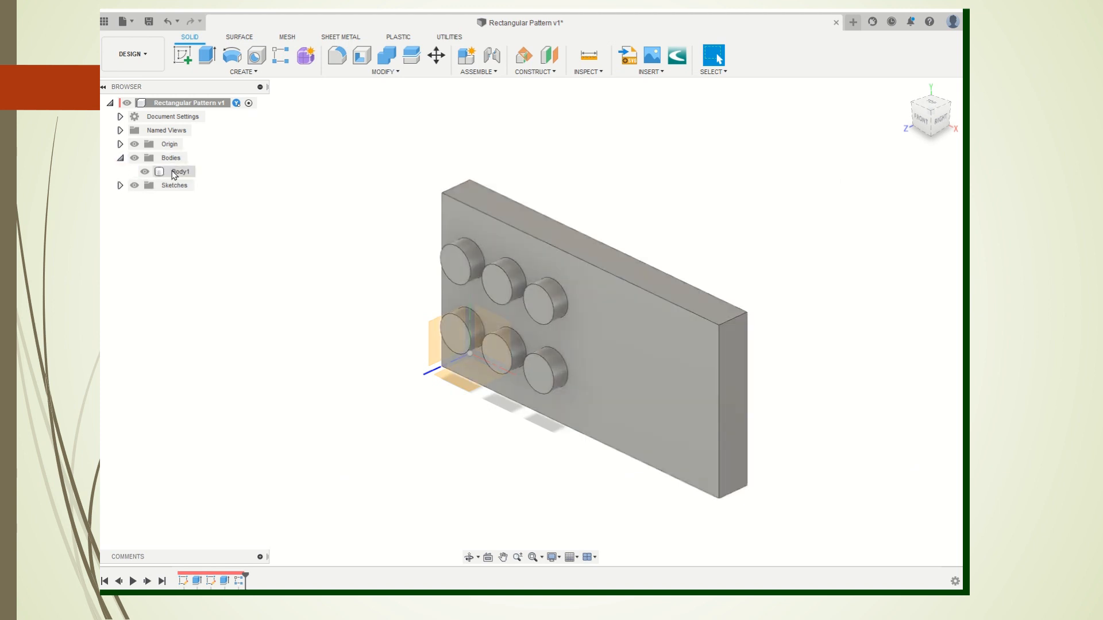
# - Show the physical properties of the patterned body to examine its area, mass and volume, and close them
pyautogui.rightClick(176, 175)
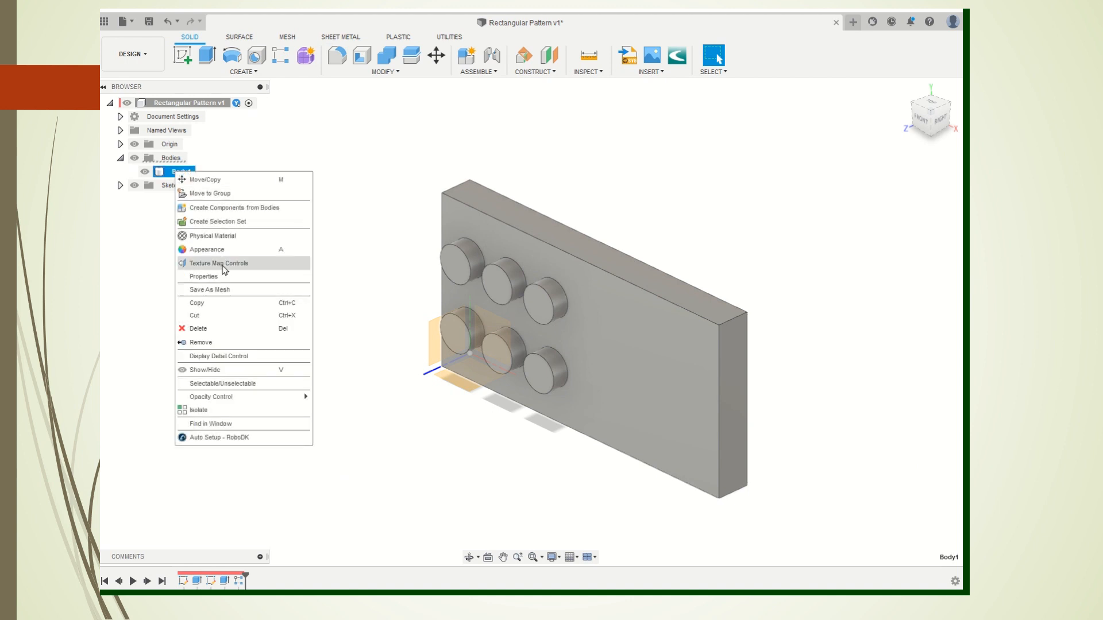
pyautogui.click(223, 271)
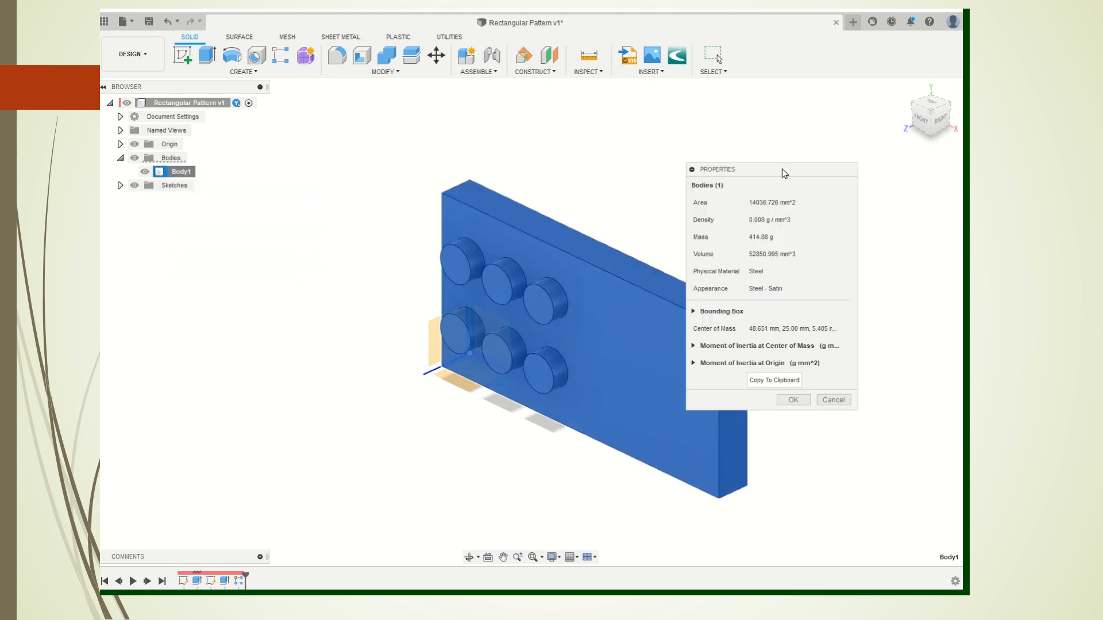
pyautogui.moveTo(784, 172); pyautogui.dragTo(860, 168)
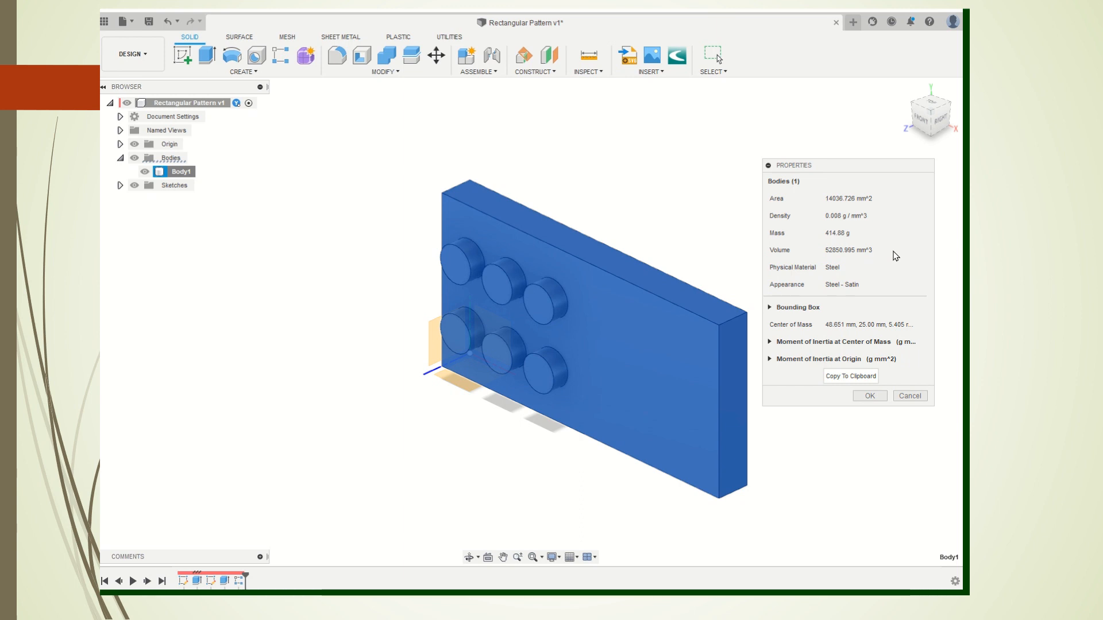
pyautogui.click(870, 398)
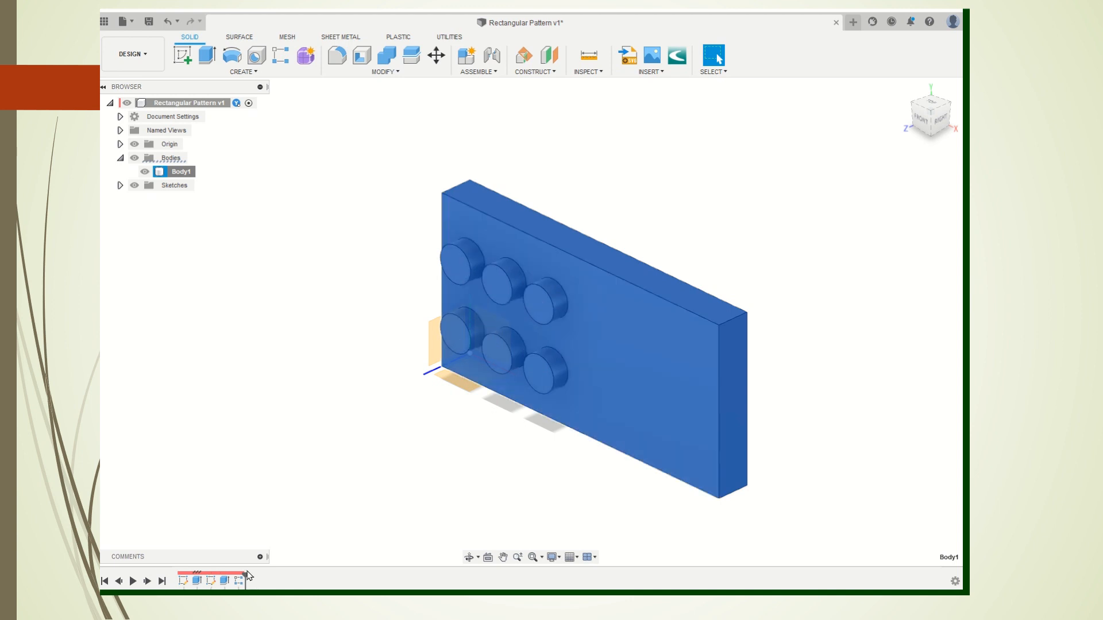
# - Roll the design history back to before the rectangular pattern and show the properties of the single-boss body
pyautogui.moveTo(245, 575); pyautogui.dragTo(228, 576)
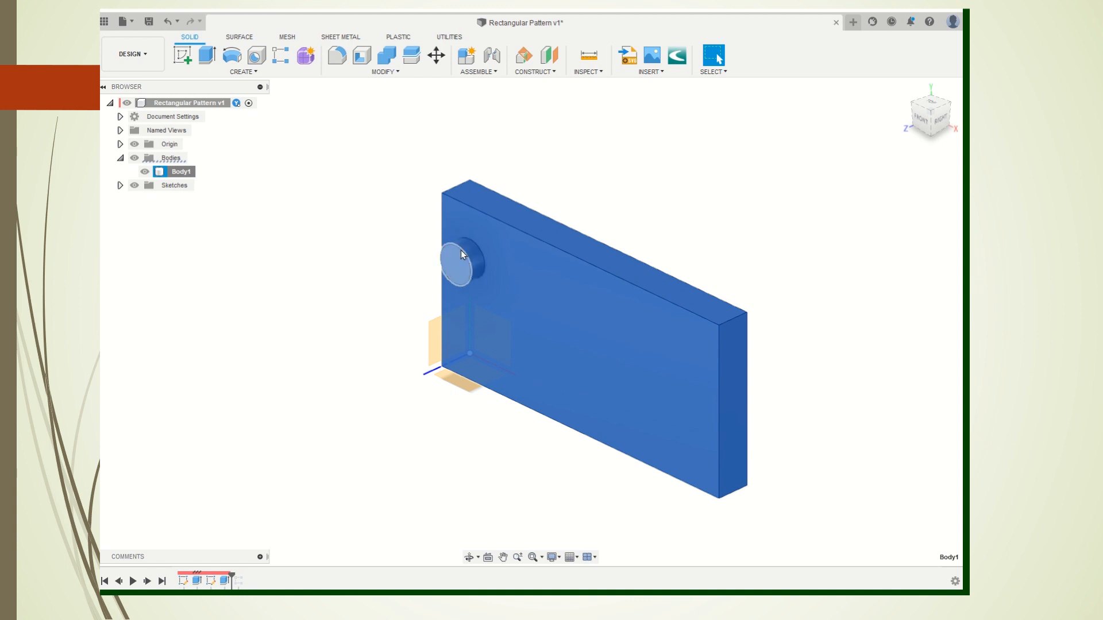
pyautogui.click(173, 173)
pyautogui.rightClick(172, 173)
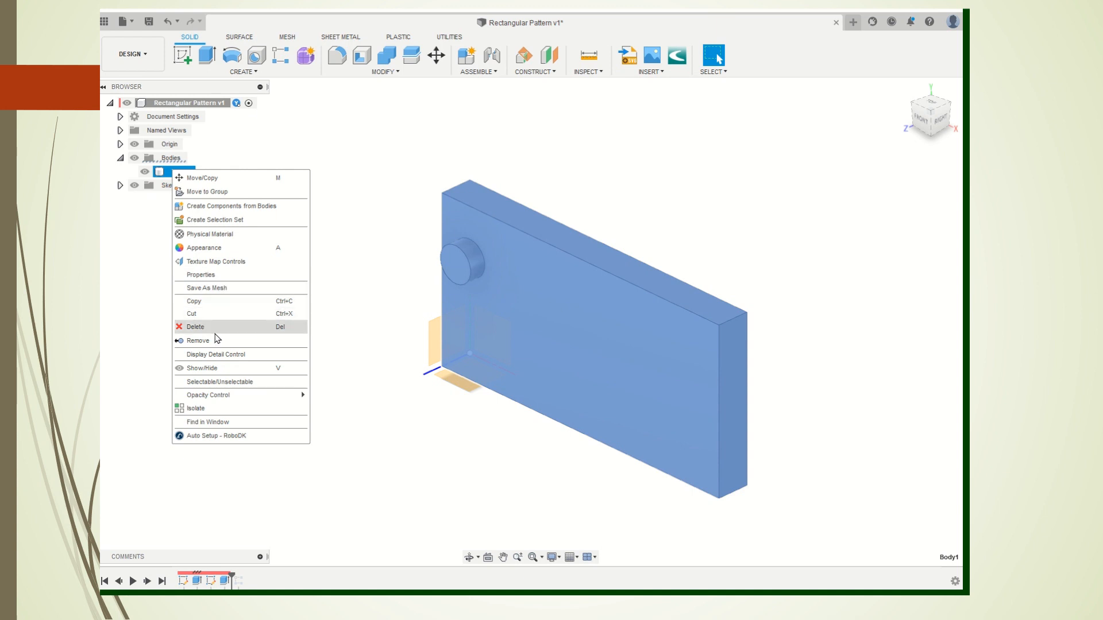
pyautogui.click(204, 276)
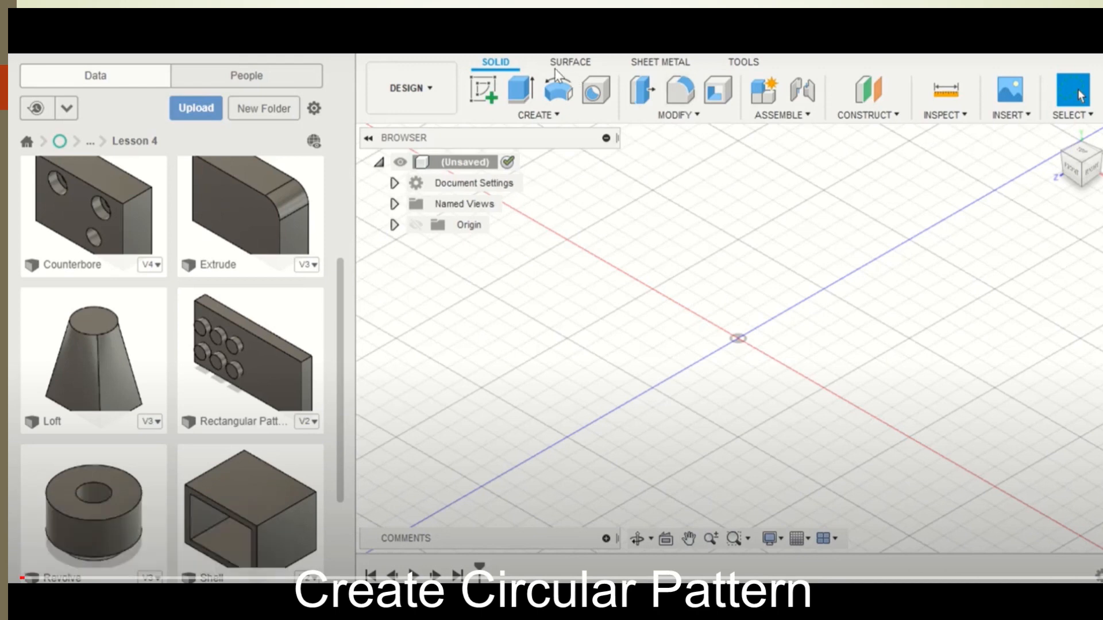
# - Save the new empty design as Circular Pattern in the Lesson 4 folder
pyautogui.click(447, 53)
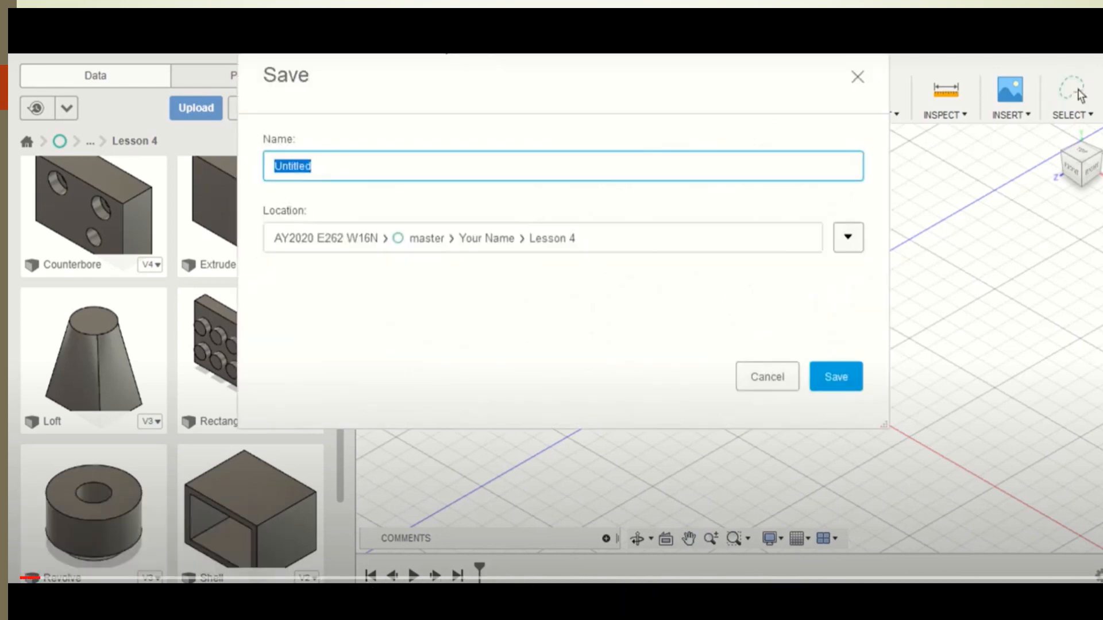
pyautogui.write('Circular')
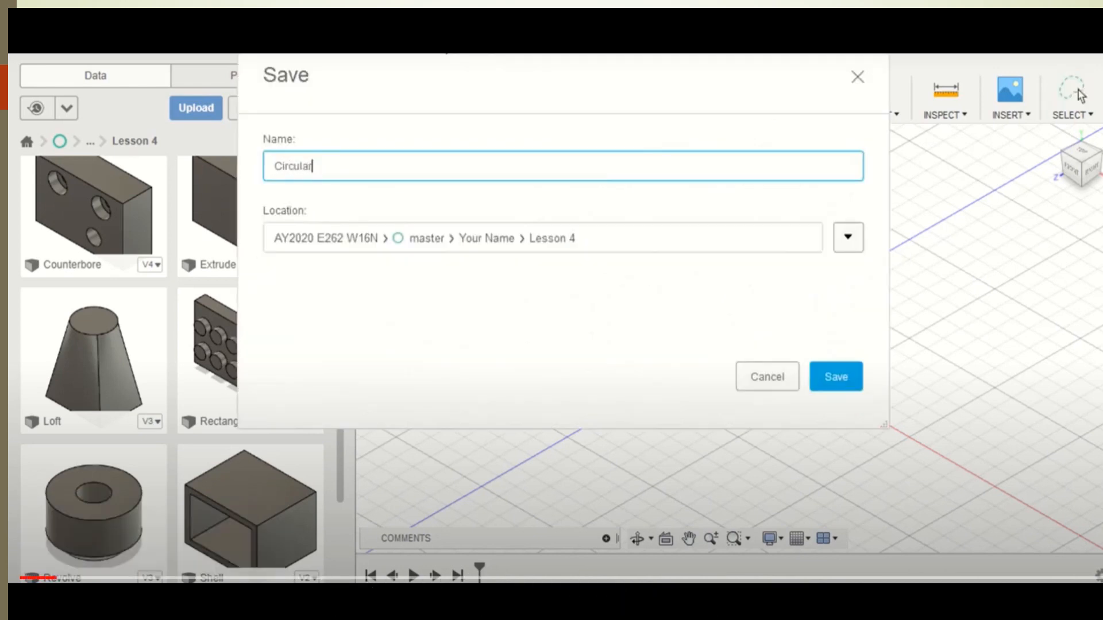
pyautogui.write(' Pattern')
pyautogui.press('Return')
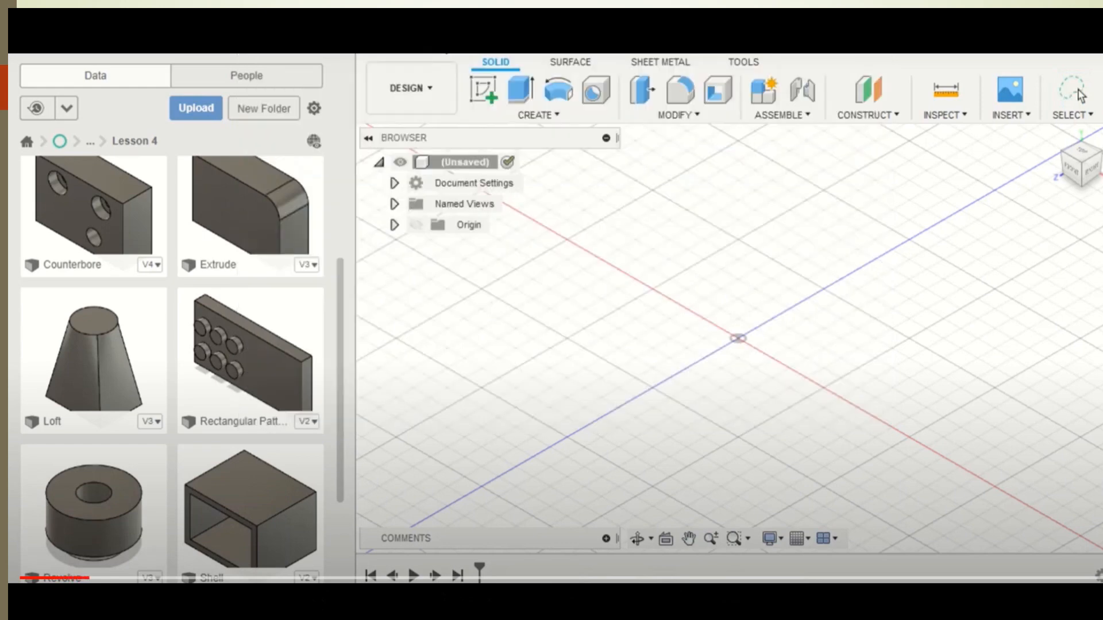
# - Sketch a circle of 50 mm diameter centred on the origin on the front plane and finish the sketch
pyautogui.click(493, 97)
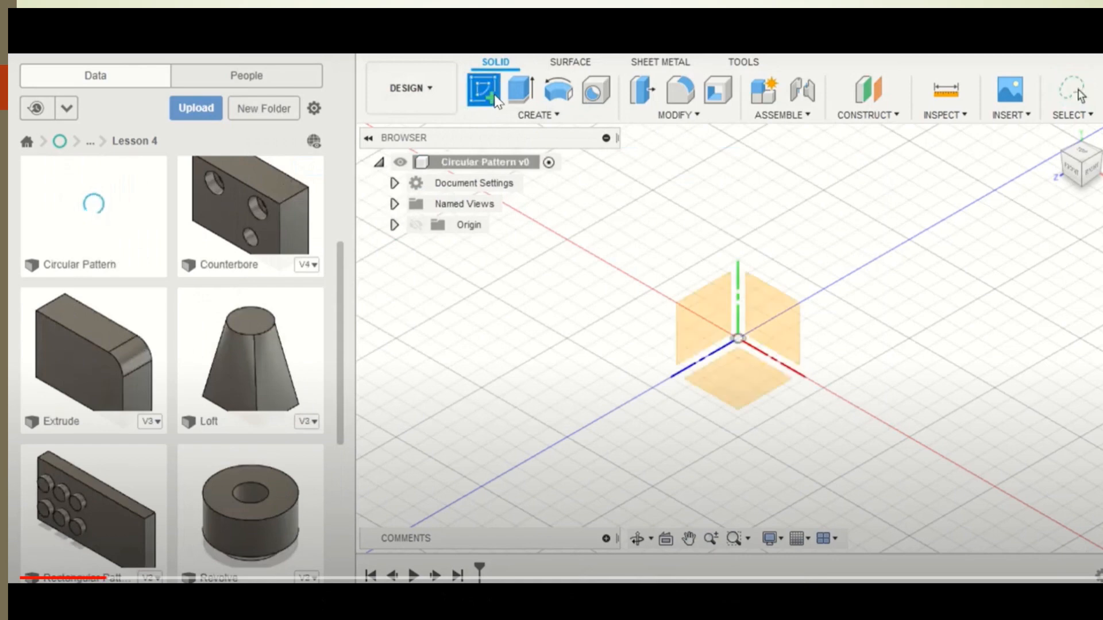
pyautogui.click(761, 311)
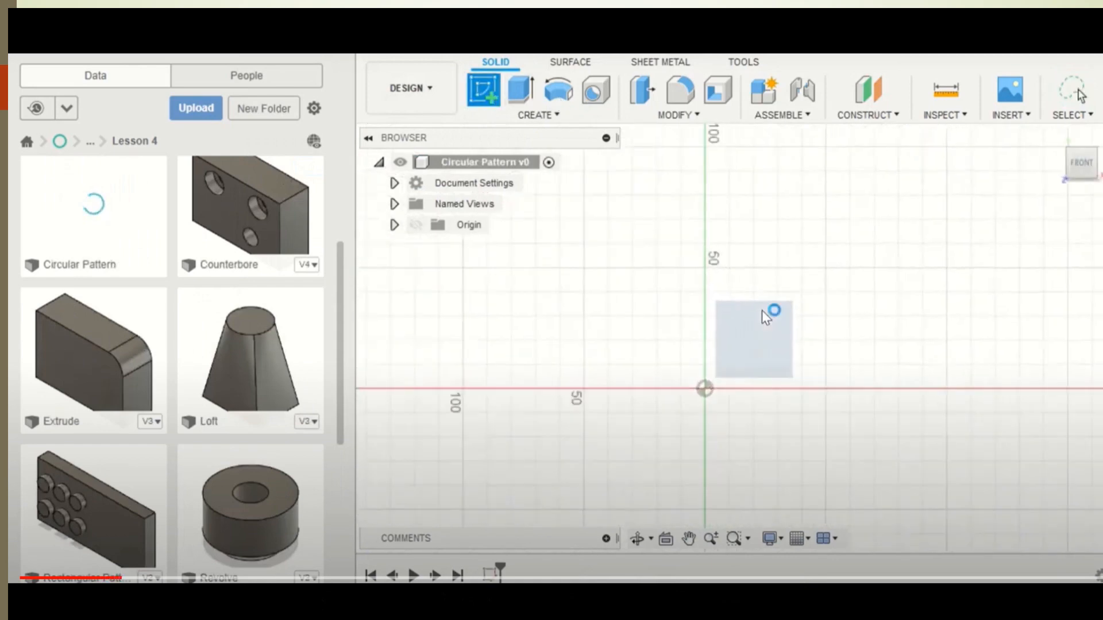
pyautogui.click(558, 90)
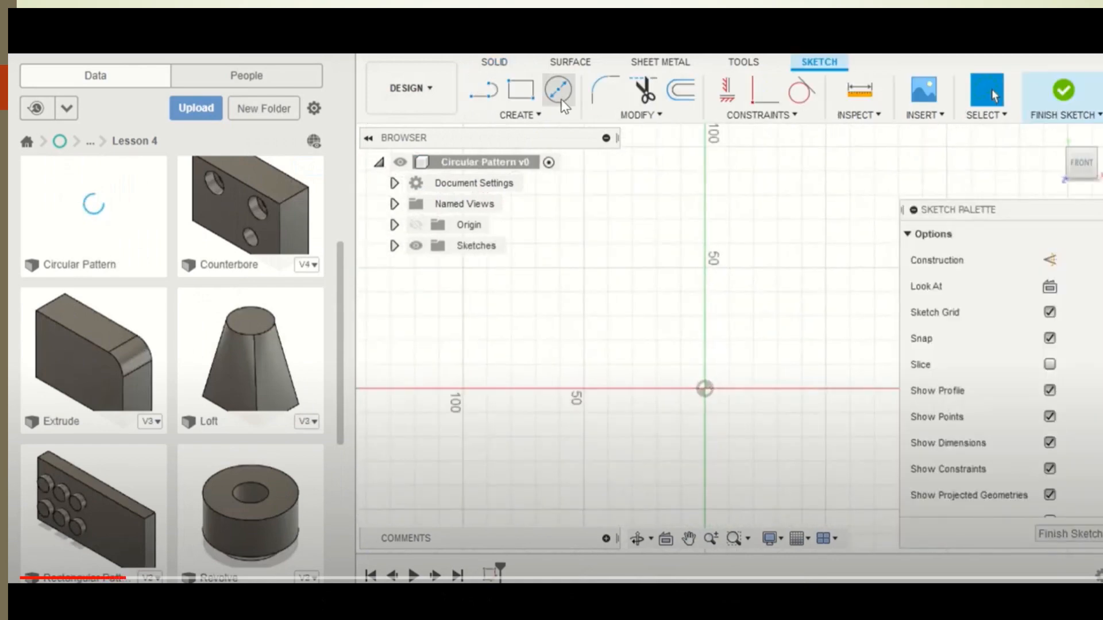
pyautogui.click(705, 389)
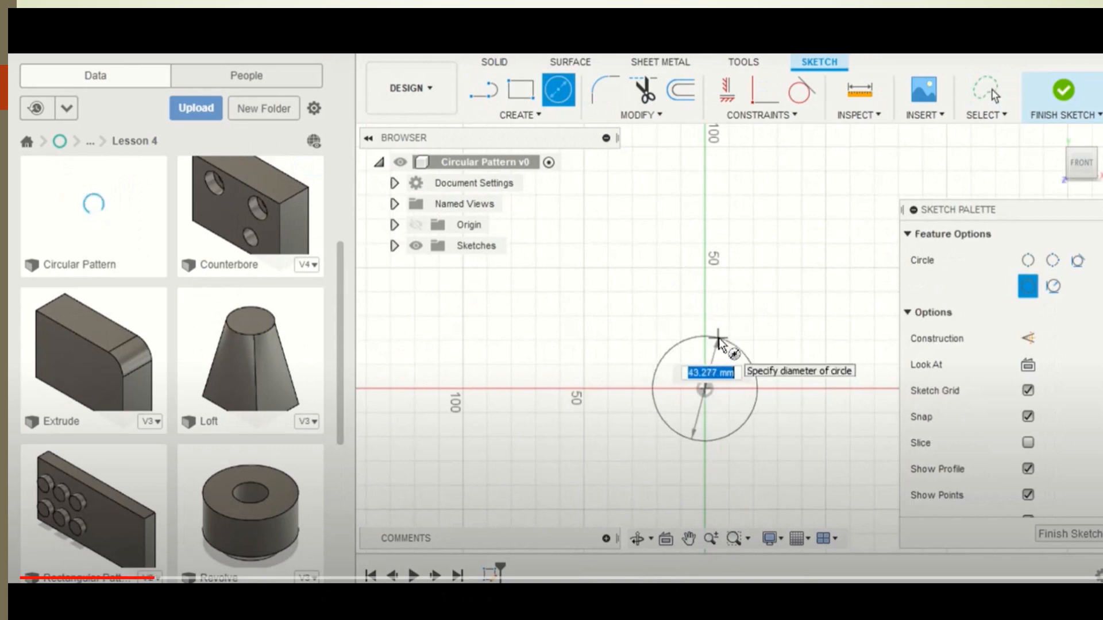
pyautogui.write('50')
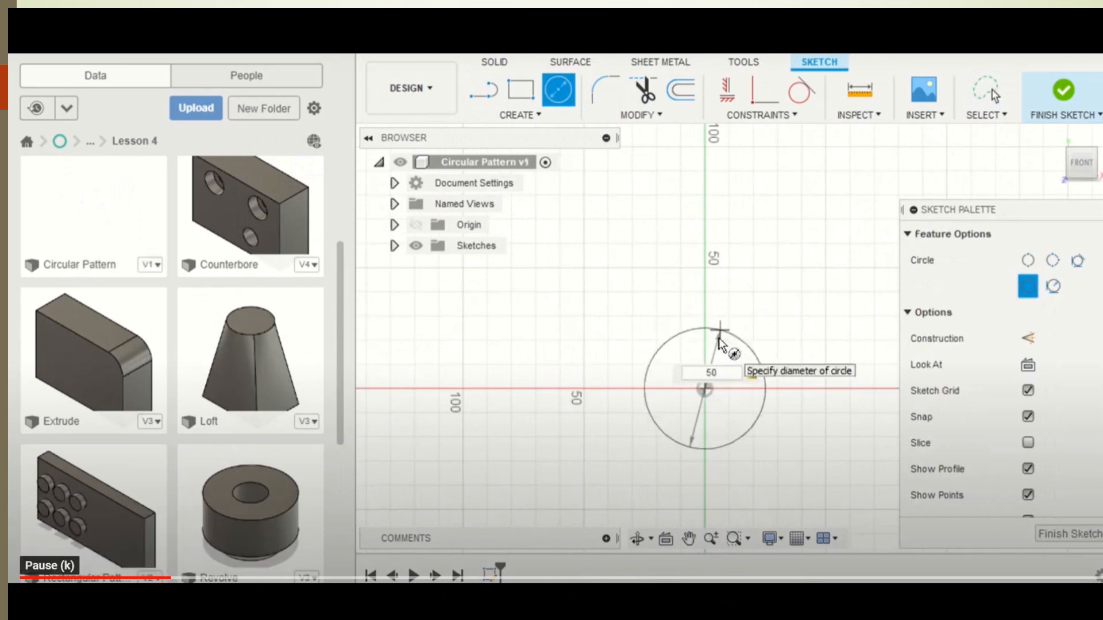
pyautogui.press('Return')
pyautogui.press('Escape')
pyautogui.click(1068, 533)
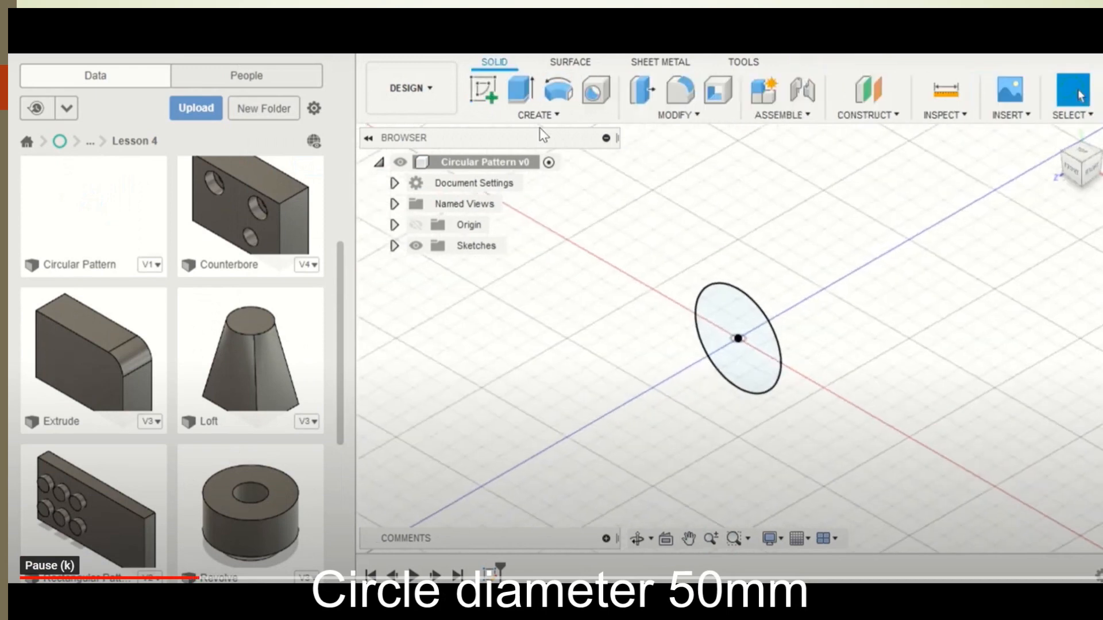
# - Extrude the circle profile 10 mm to one side as a new body
pyautogui.click(522, 90)
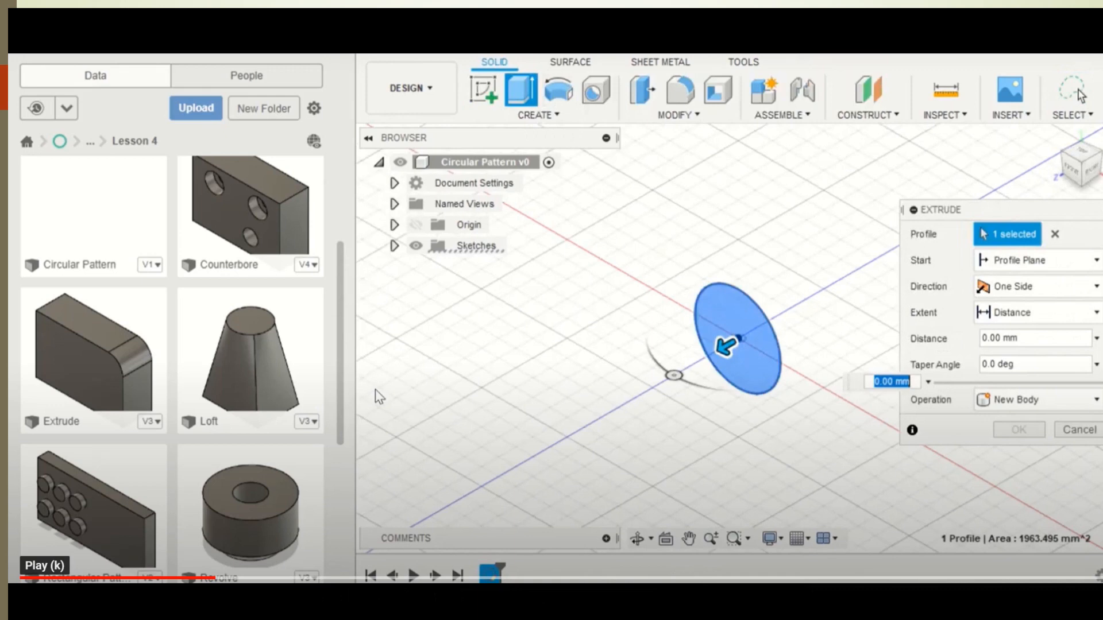
pyautogui.press('k')
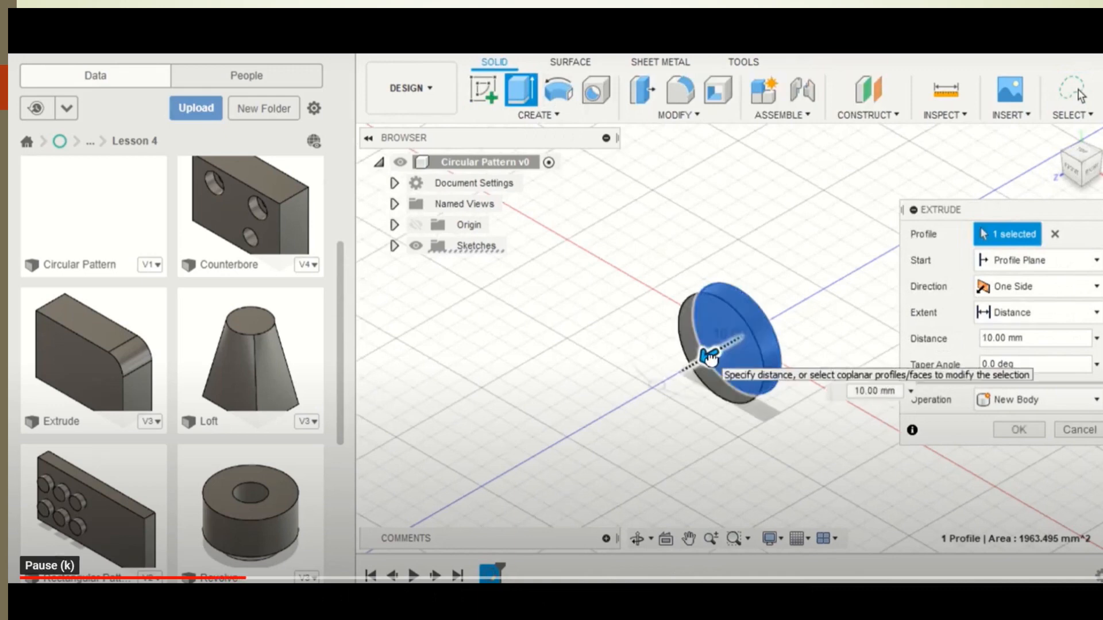
pyautogui.press('k')
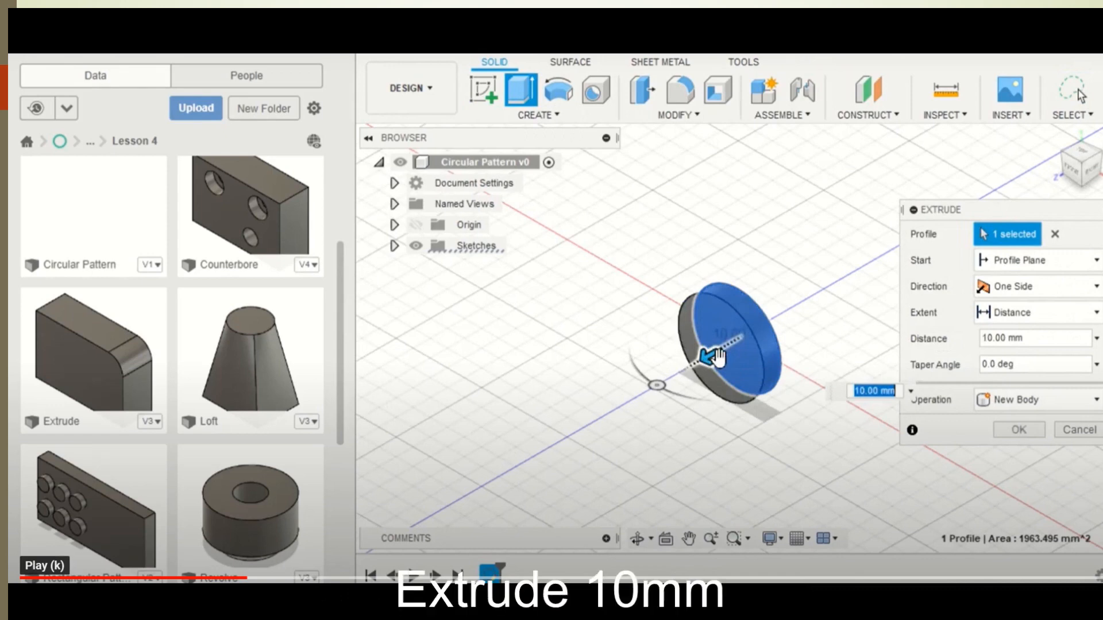
pyautogui.press('k')
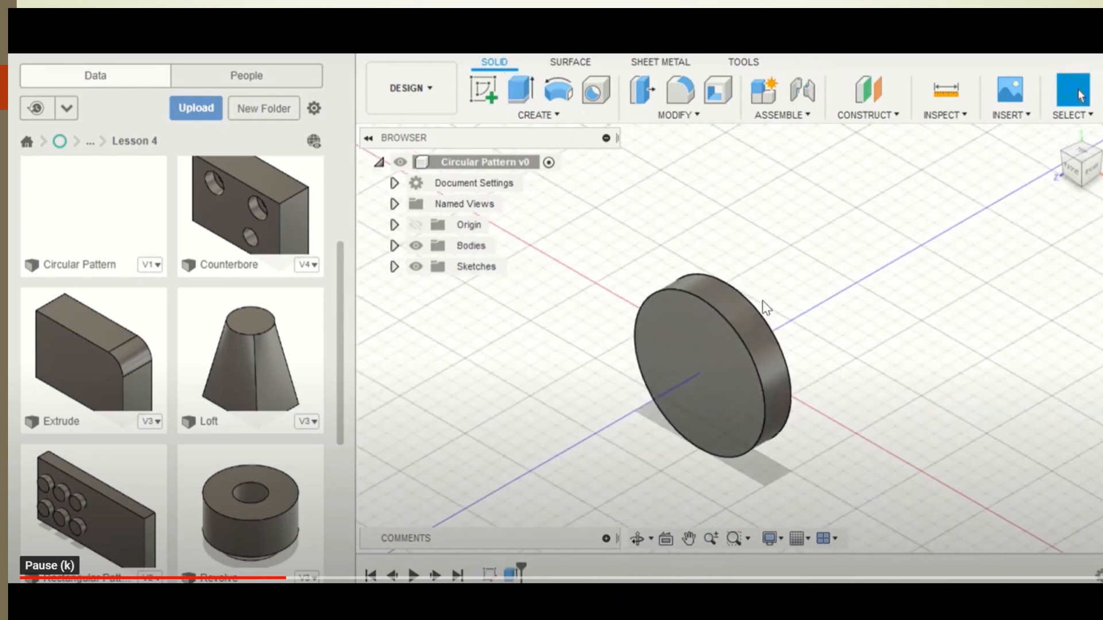
# - Sketch a 6 mm circle on the disc's front face, dimension its horizontal offset from the centre and finish the sketch
pyautogui.press('k')
pyautogui.press('k')
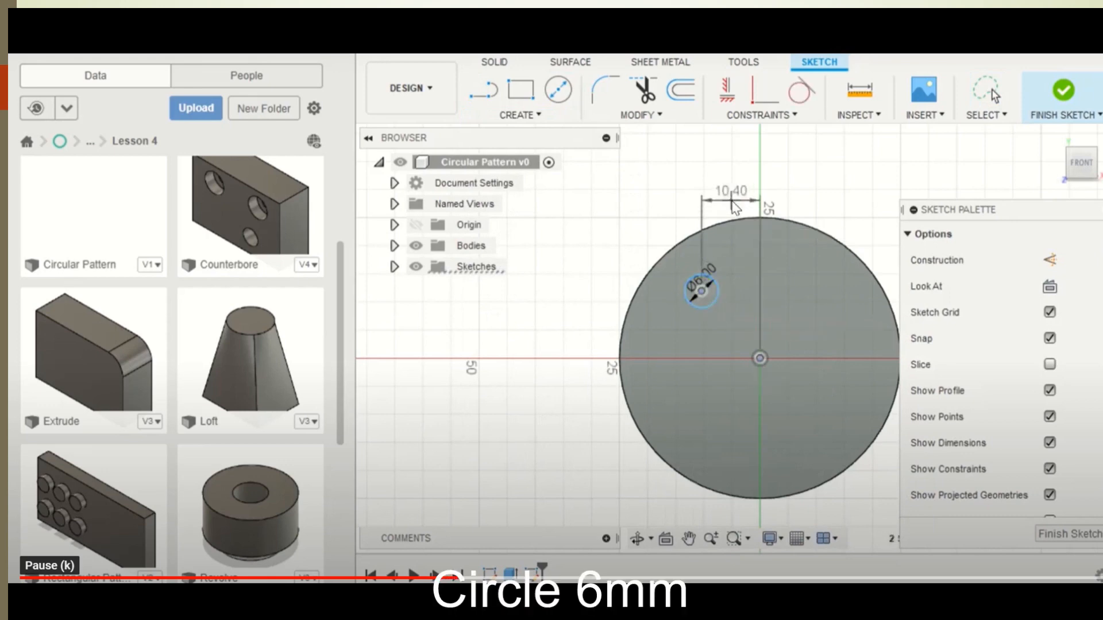
pyautogui.press('k')
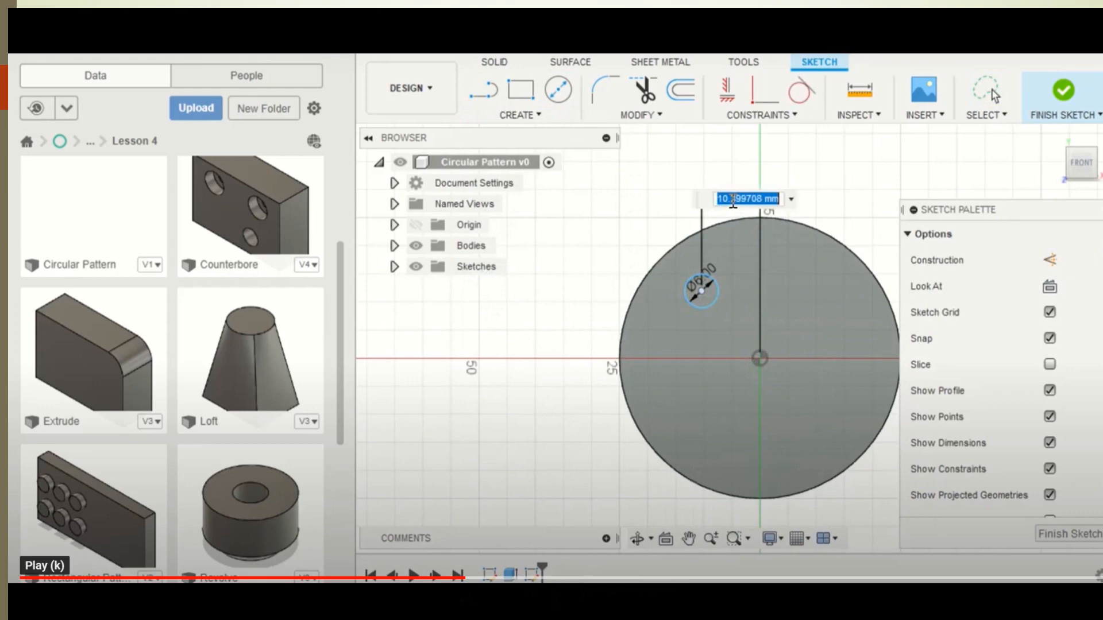
pyautogui.press('k')
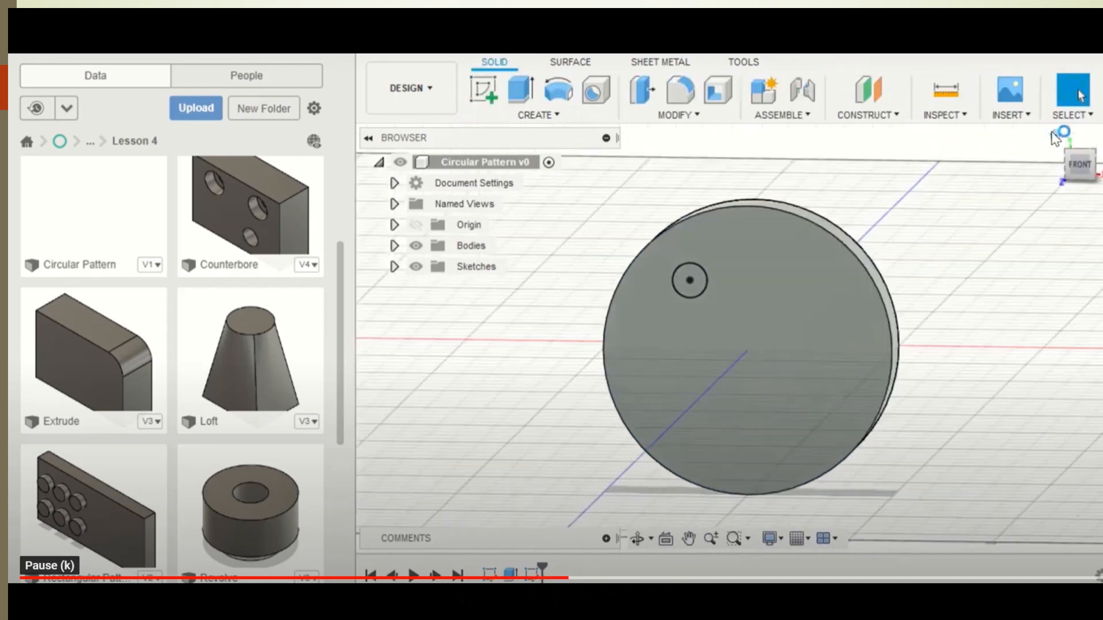
# - Cut the 6 mm circle through the disc with an extrude distance of -10 mm
pyautogui.press('k')
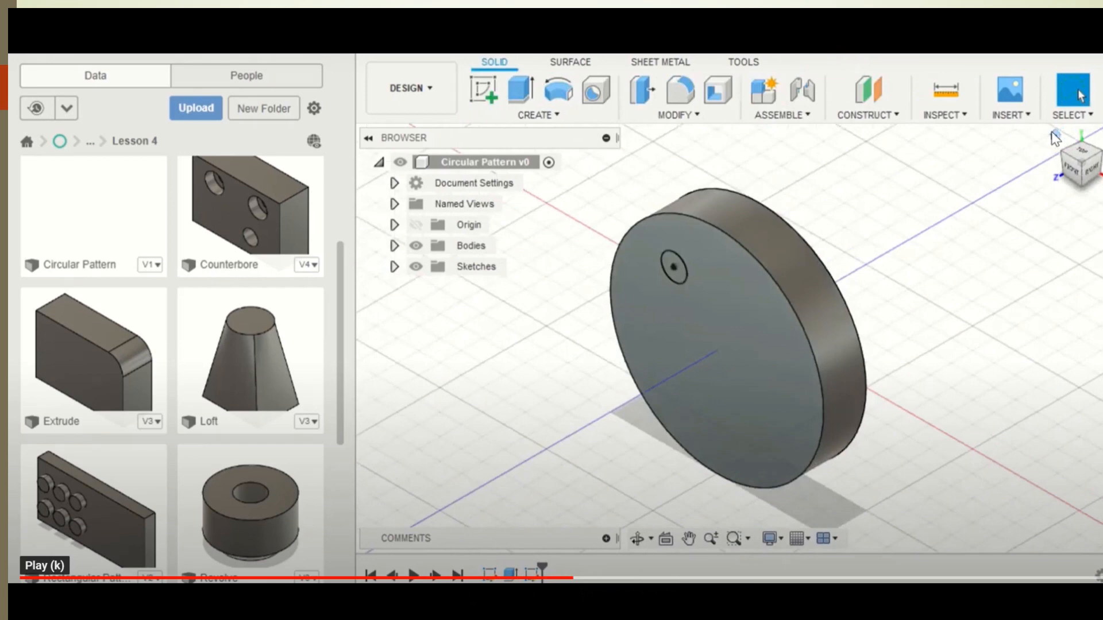
pyautogui.press('k')
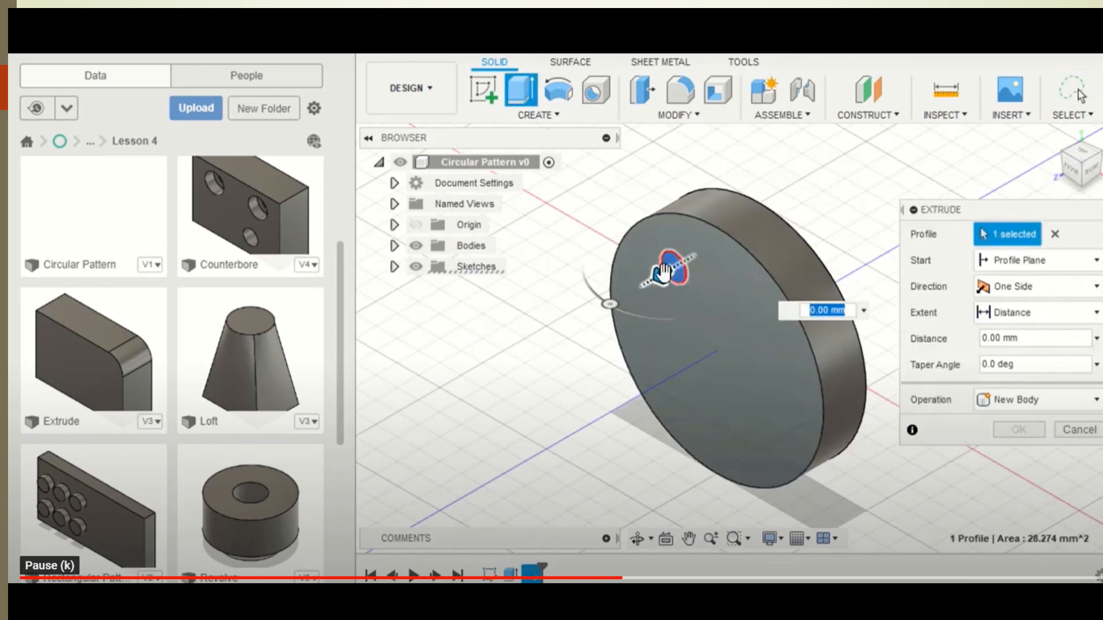
pyautogui.press('k')
pyautogui.press('k')
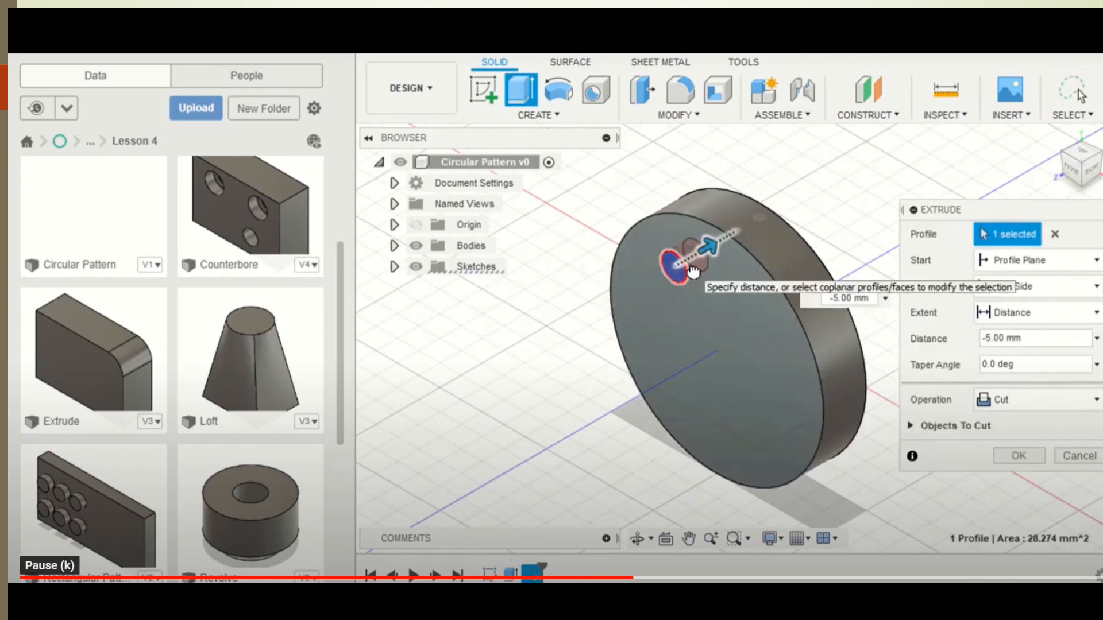
pyautogui.press('k')
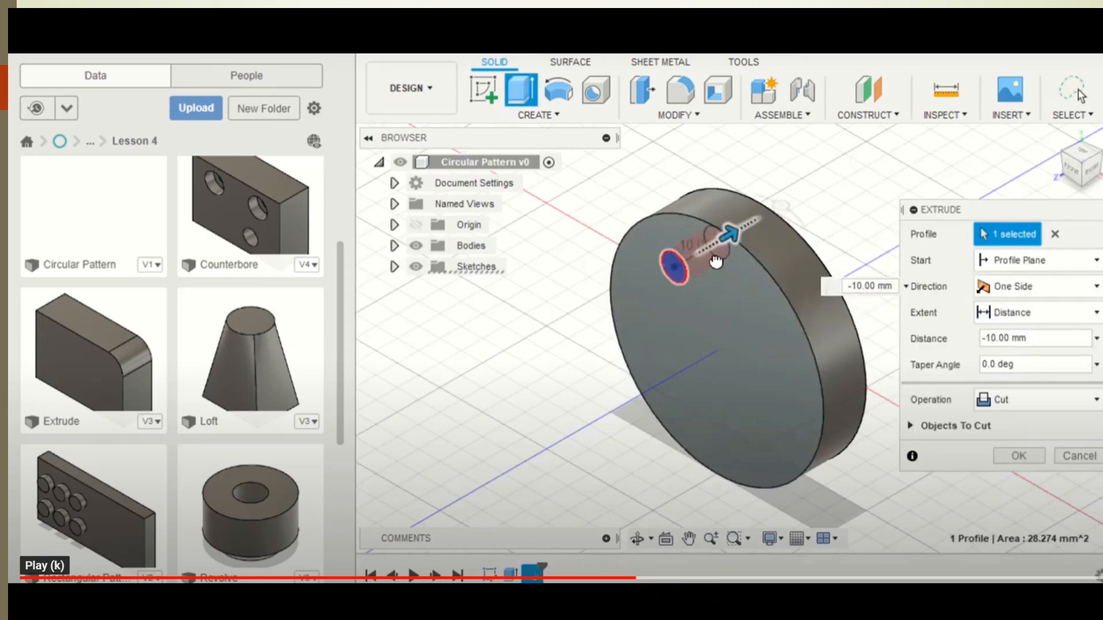
pyautogui.press('k')
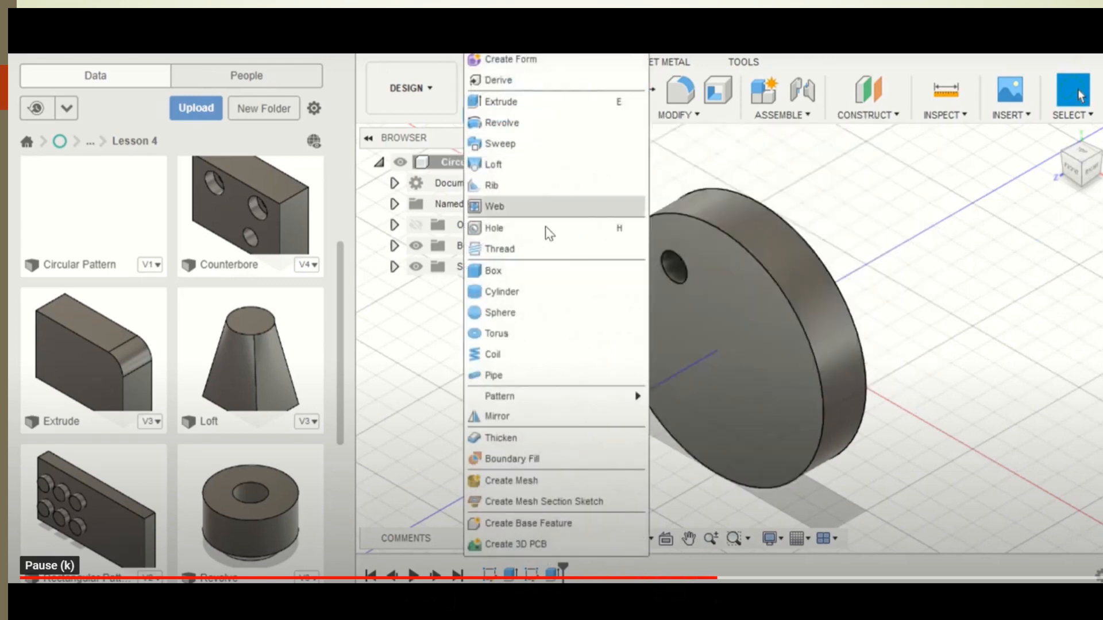
# - Set up a full circular pattern of features with the hole cut as the object and the disc's outer cylindrical face as the axis
pyautogui.press('k')
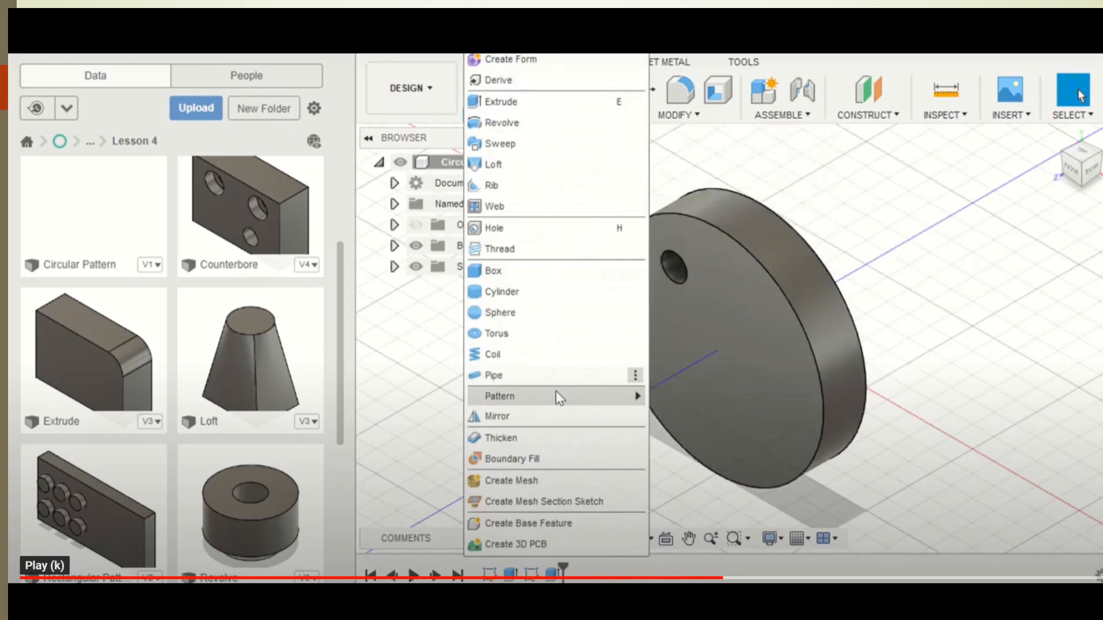
pyautogui.press('k')
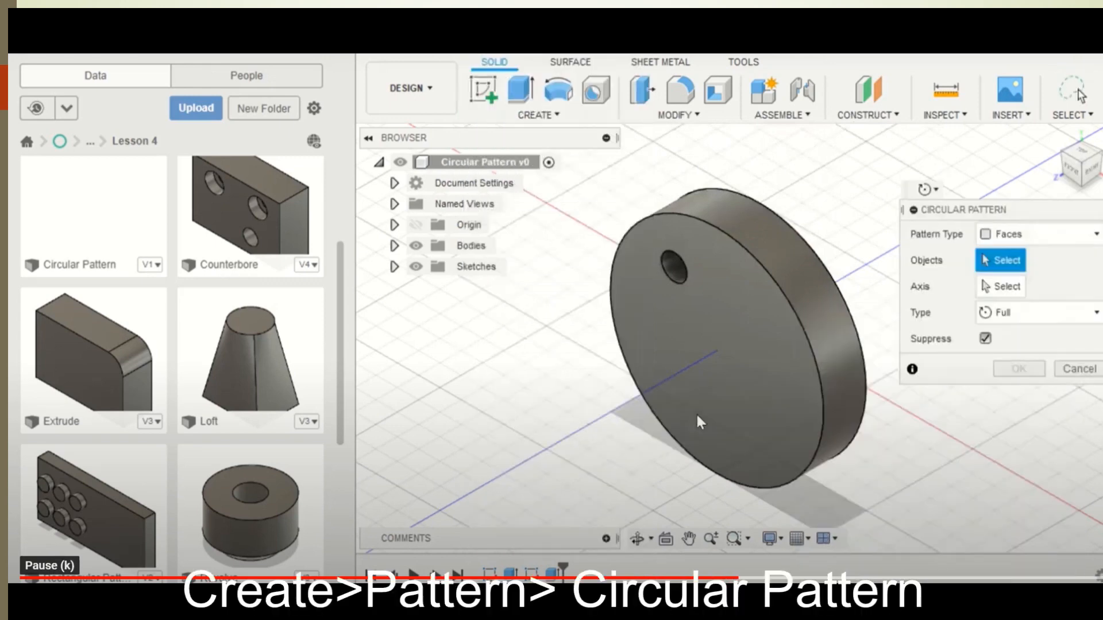
pyautogui.press('k')
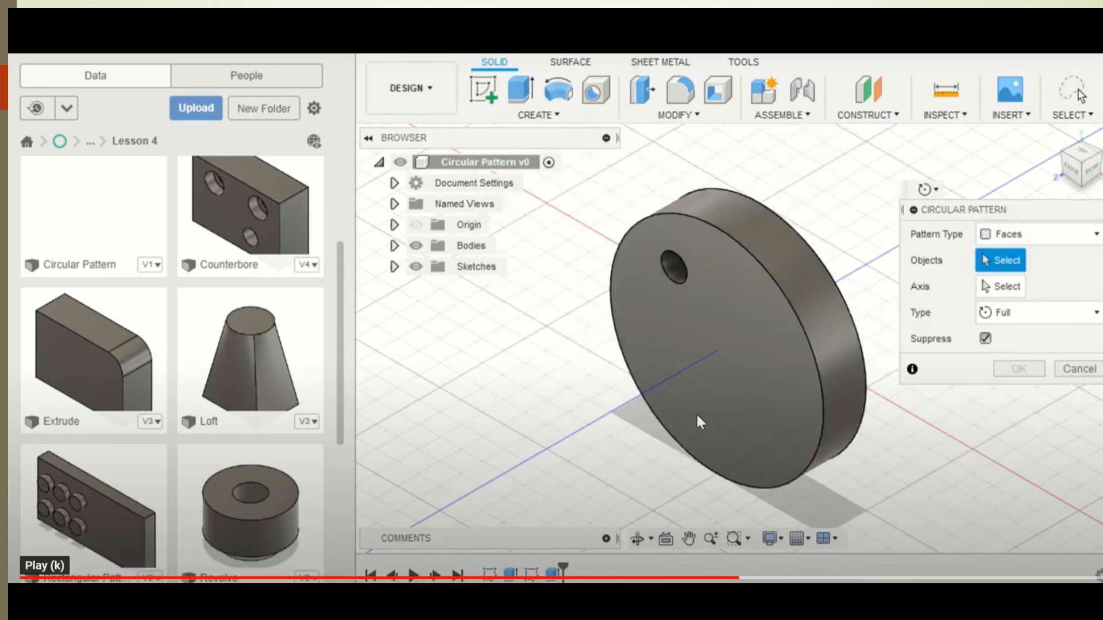
pyautogui.press('k')
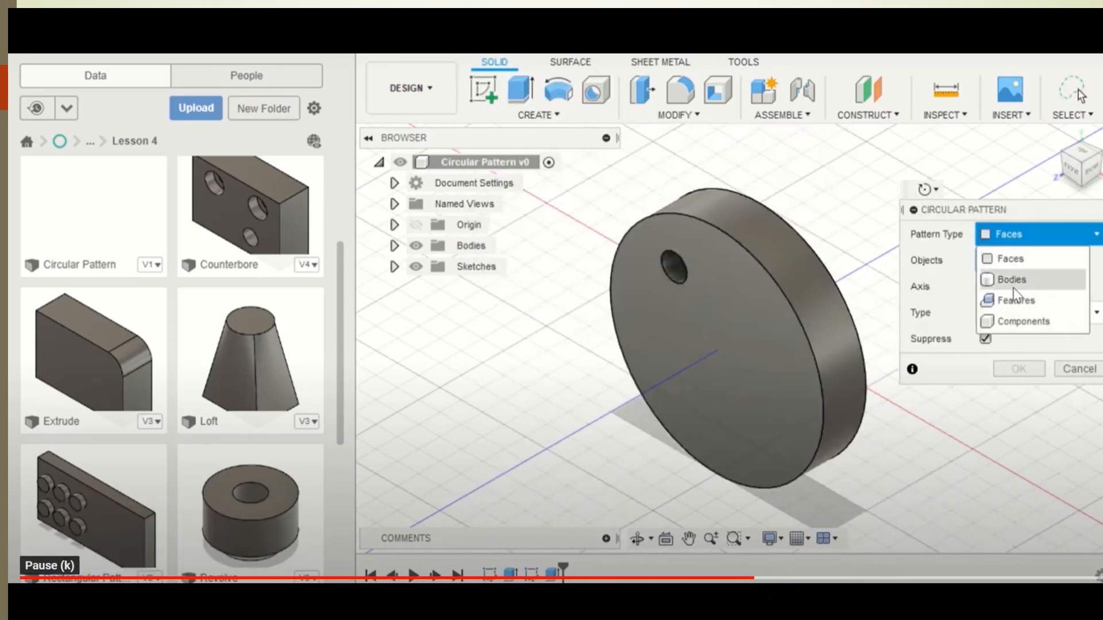
pyautogui.press('k')
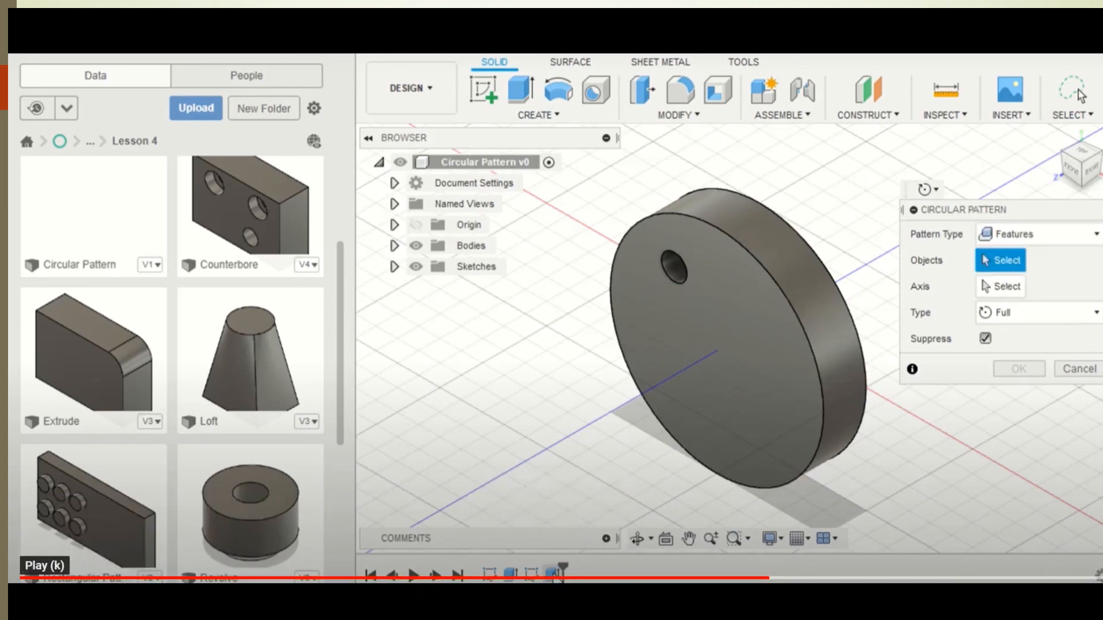
pyautogui.click(35, 597)
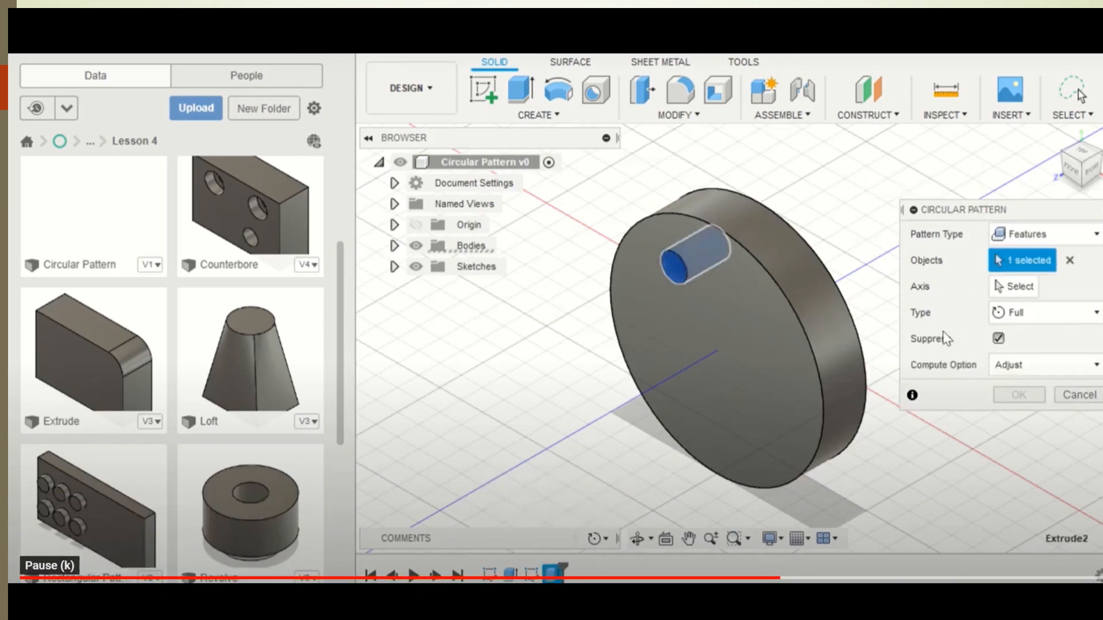
pyautogui.click(35, 597)
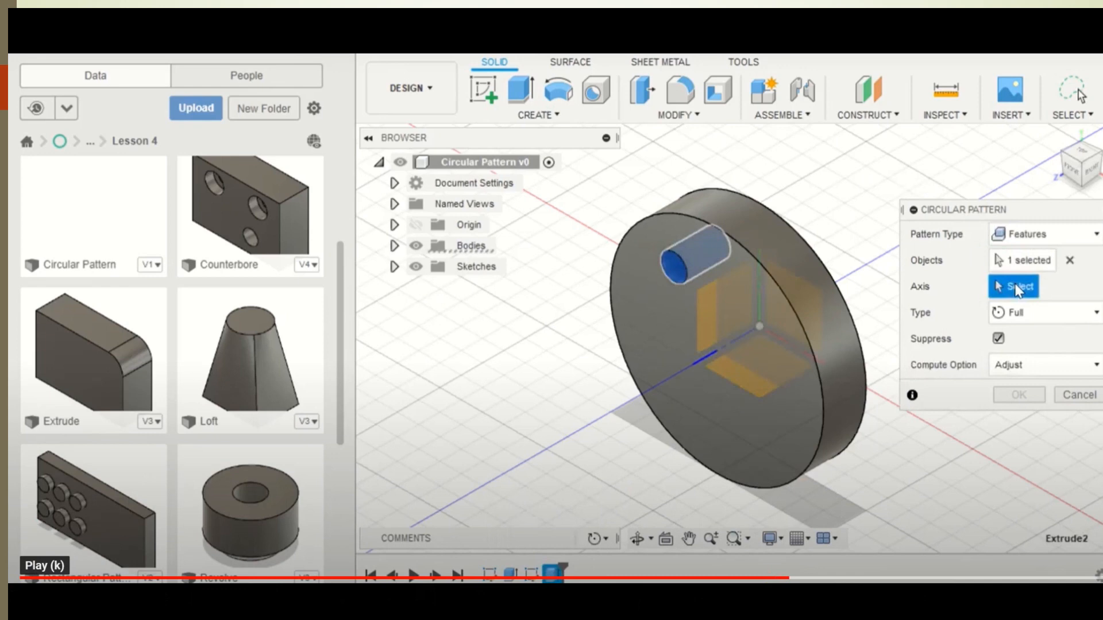
pyautogui.click(35, 597)
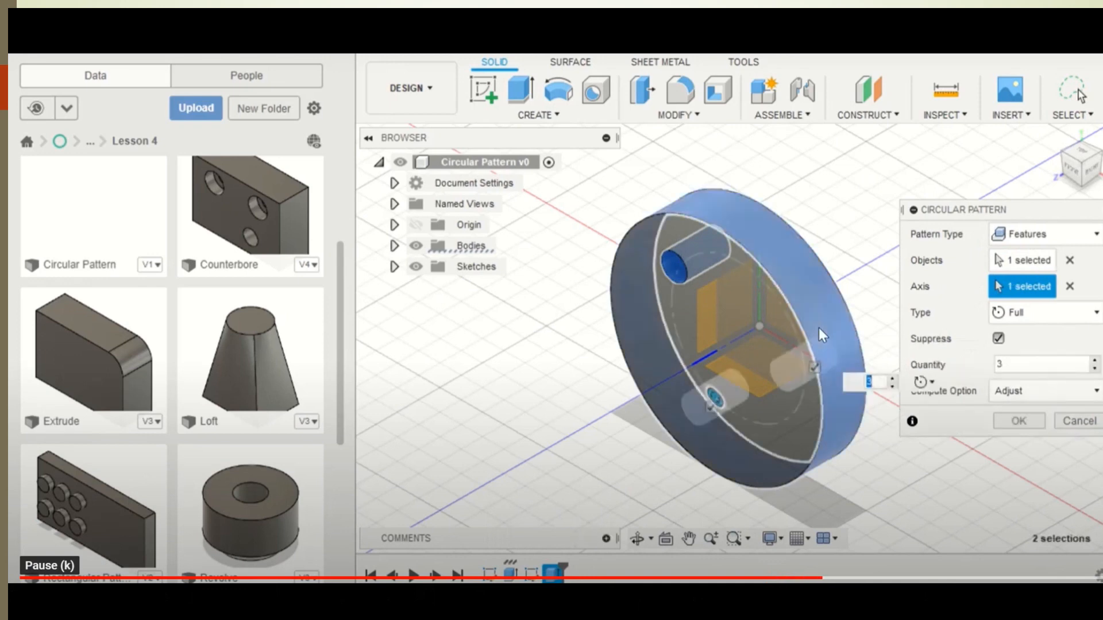
# - Set the circular pattern quantity to 5 with all instances kept, and create the pattern
pyautogui.click(35, 598)
pyautogui.press('k')
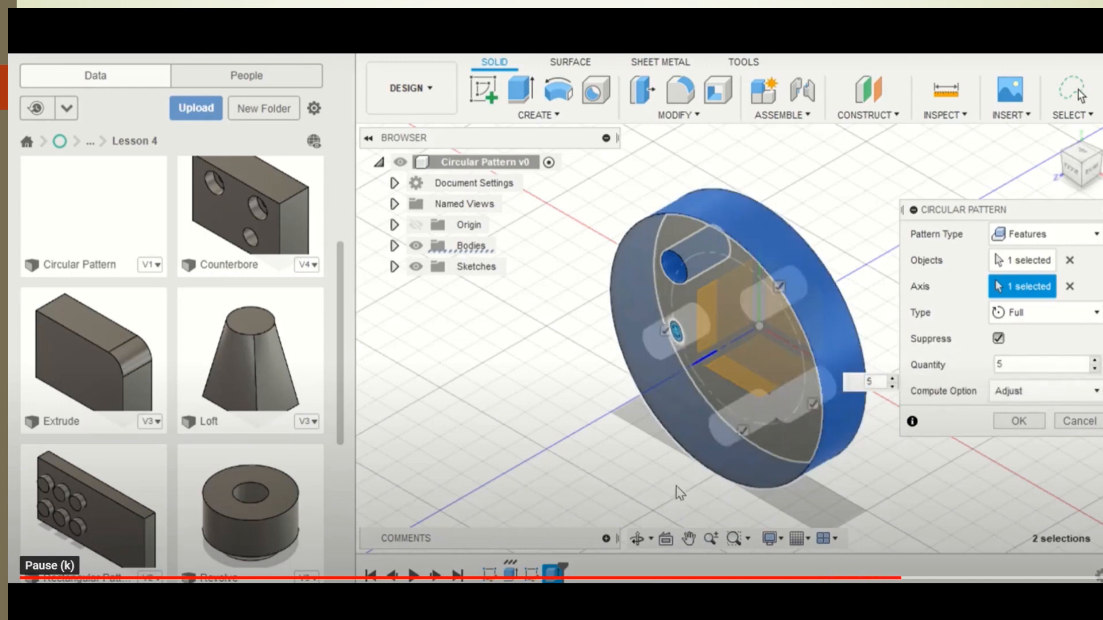
pyautogui.click(743, 430)
pyautogui.click(813, 403)
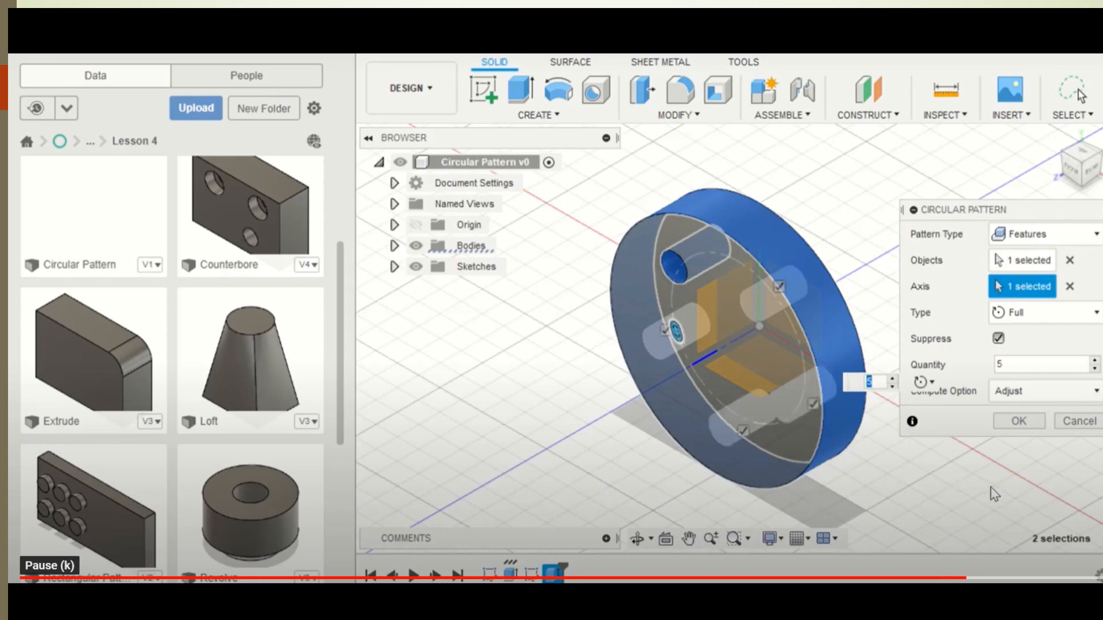
pyautogui.click(1036, 425)
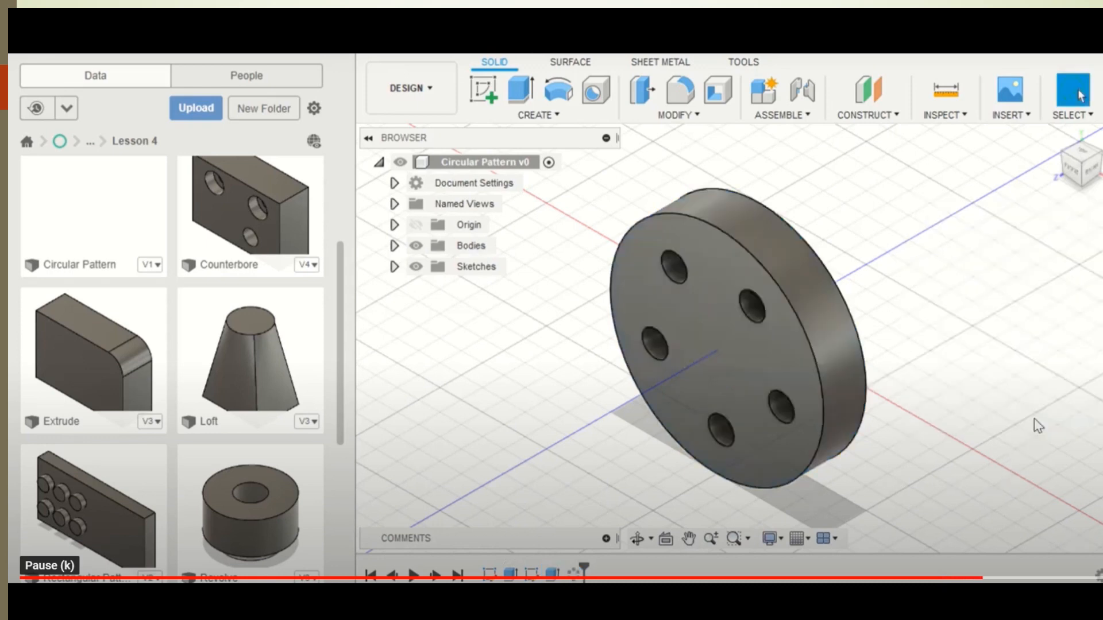
# - Find the disc's body in the browser and open its properties
pyautogui.click(394, 246)
pyautogui.press('k')
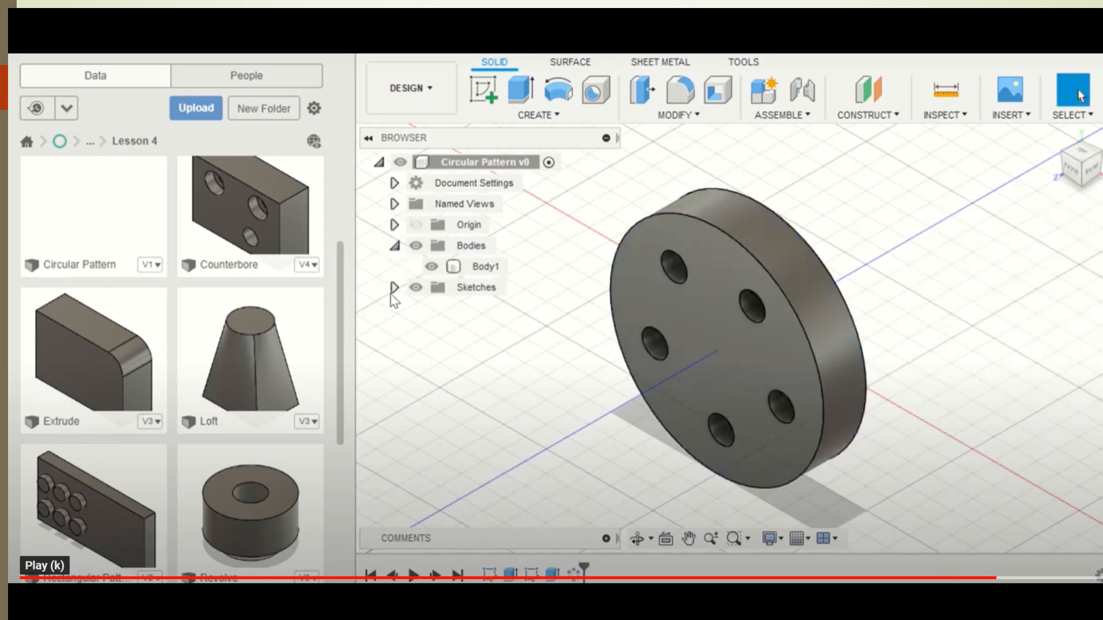
pyautogui.press('k')
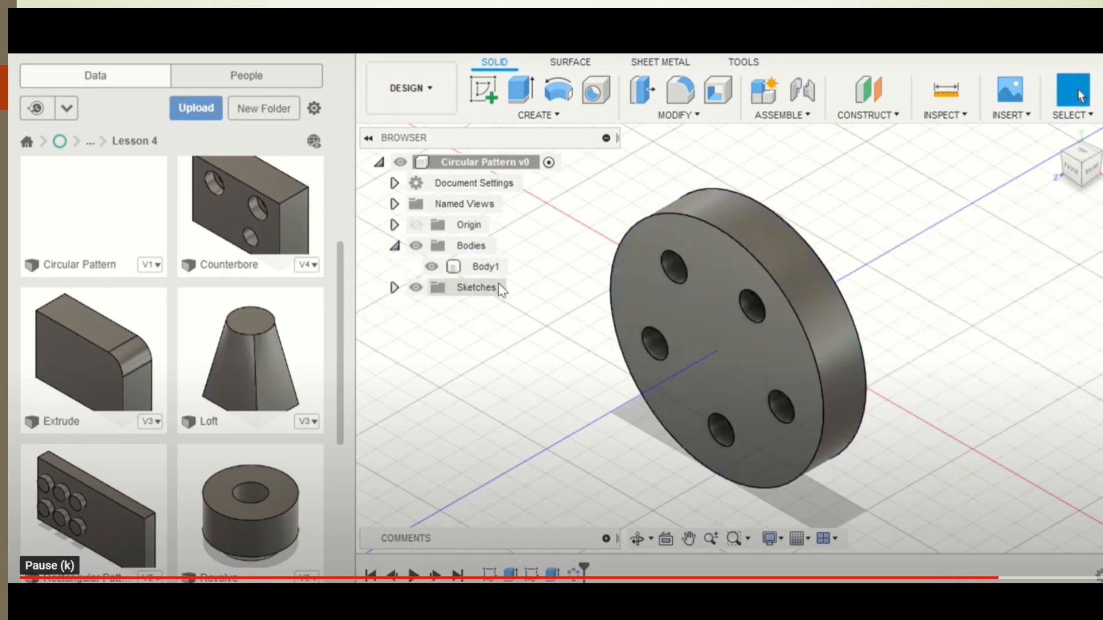
pyautogui.click(485, 266)
pyautogui.rightClick(497, 268)
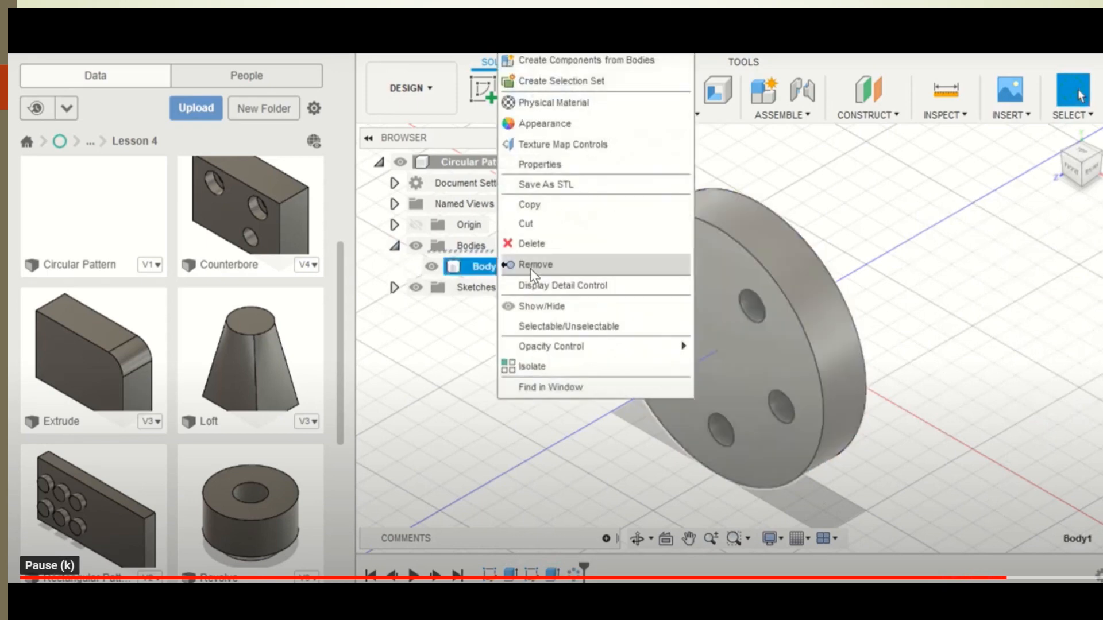
pyautogui.click(553, 164)
pyautogui.press('k')
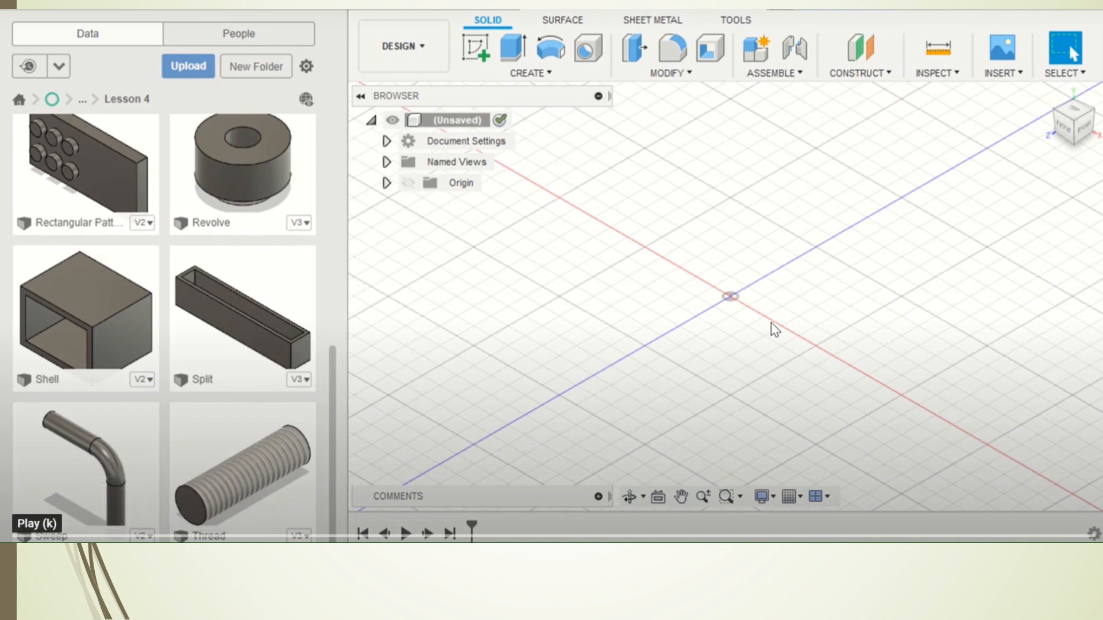
# - Open the Rectangular Pattern design and create a section analysis through the plate and bosses, offset from the YZ plane
pyautogui.press('k')
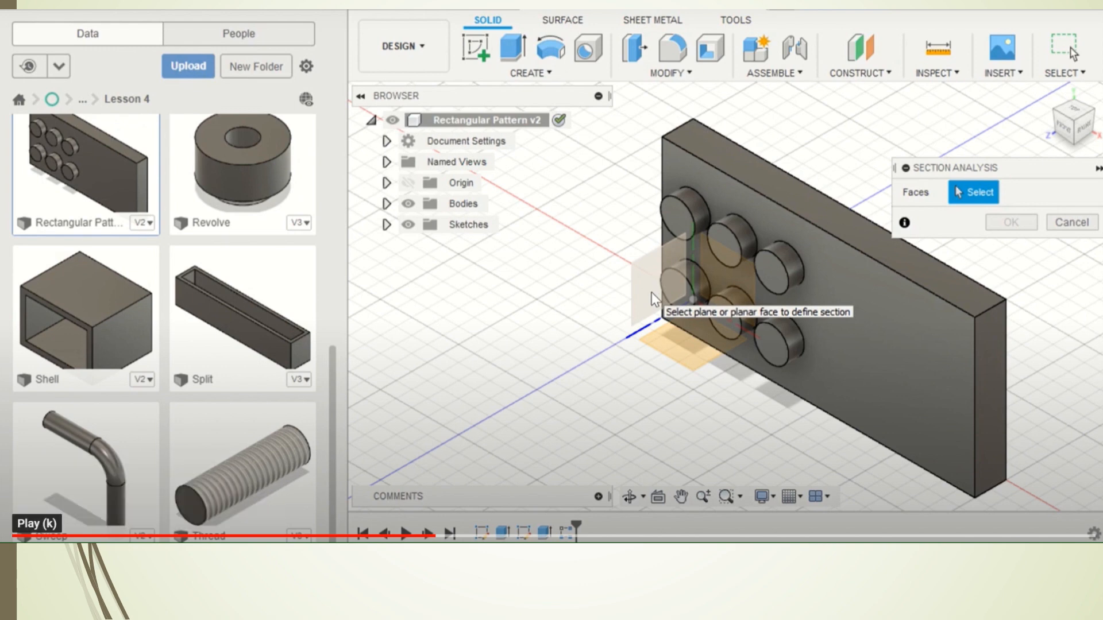
pyautogui.click(652, 292)
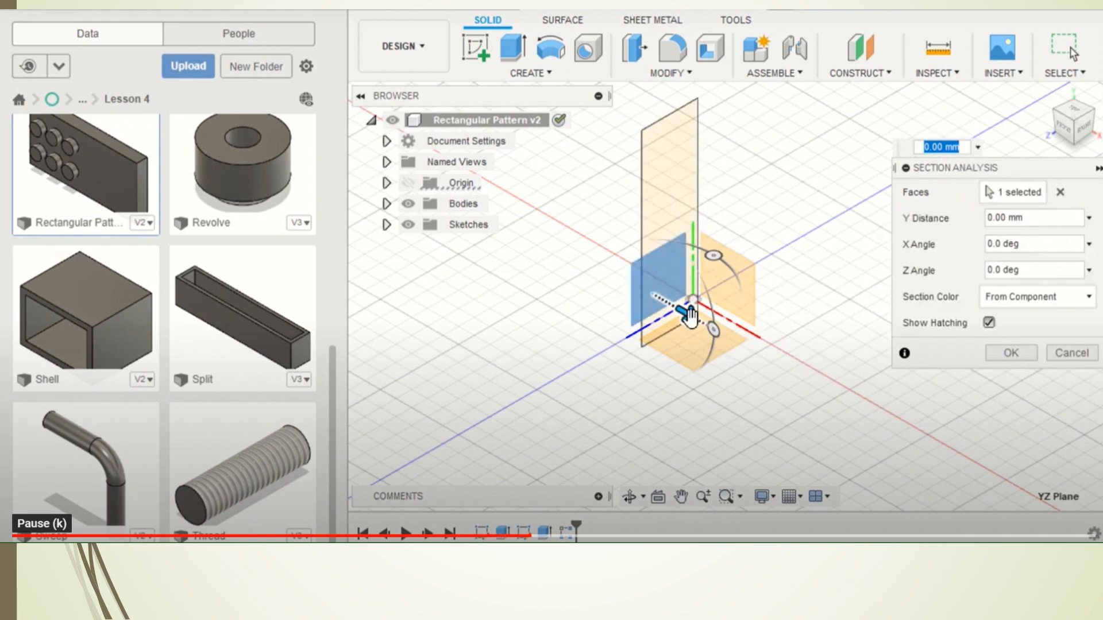
pyautogui.moveTo(691, 315); pyautogui.dragTo(733, 352)
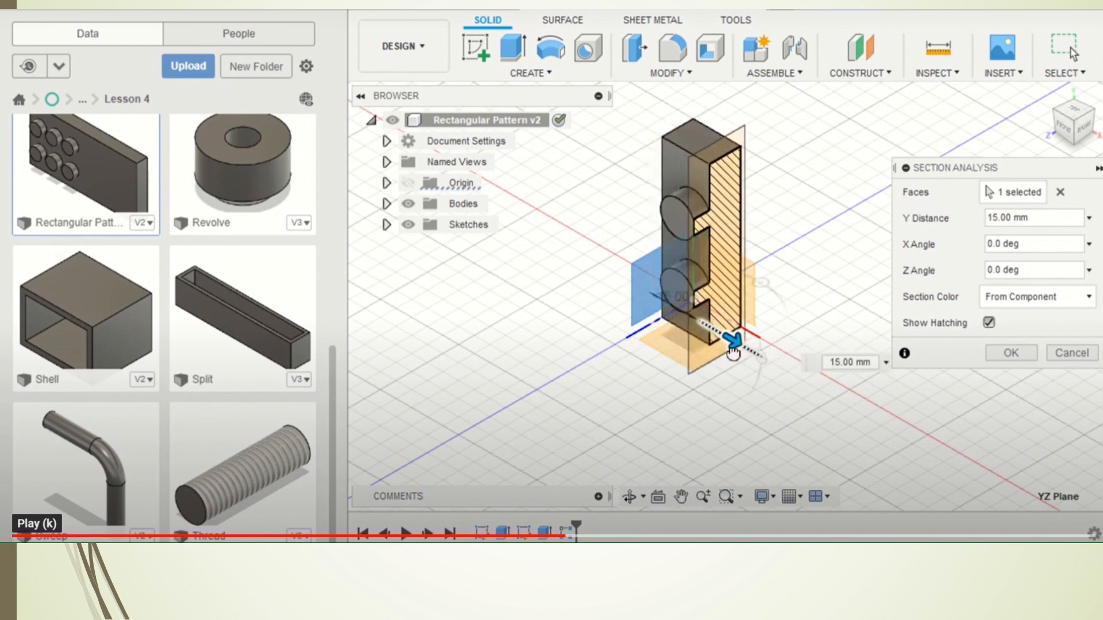
pyautogui.press('k')
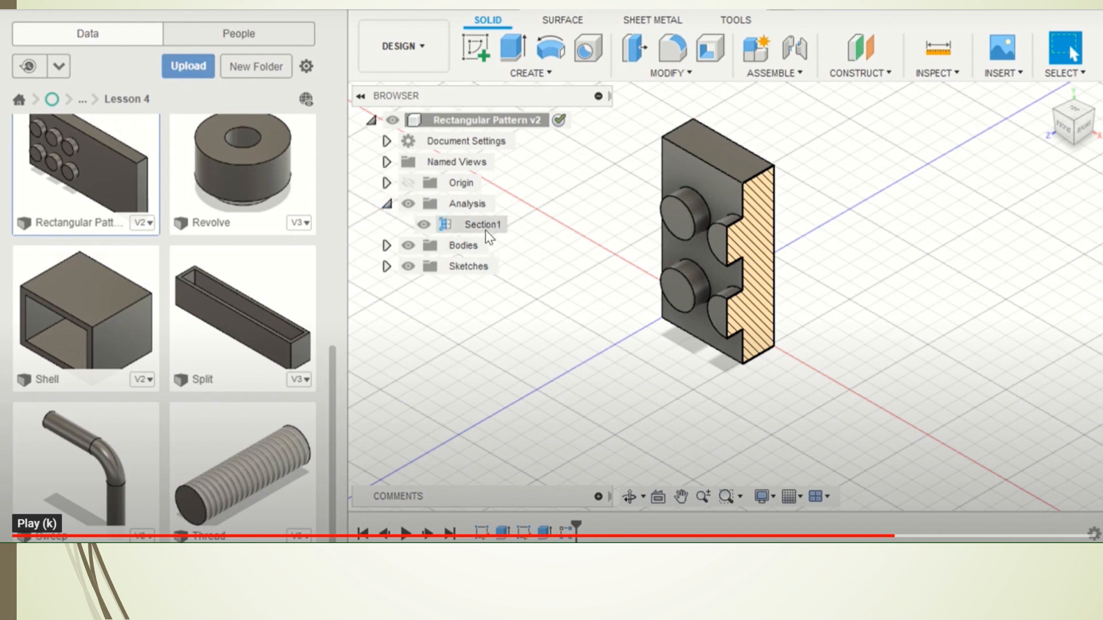
# - Hide the section analysis of the plate to view the whole part, and show it again
pyautogui.click(423, 225)
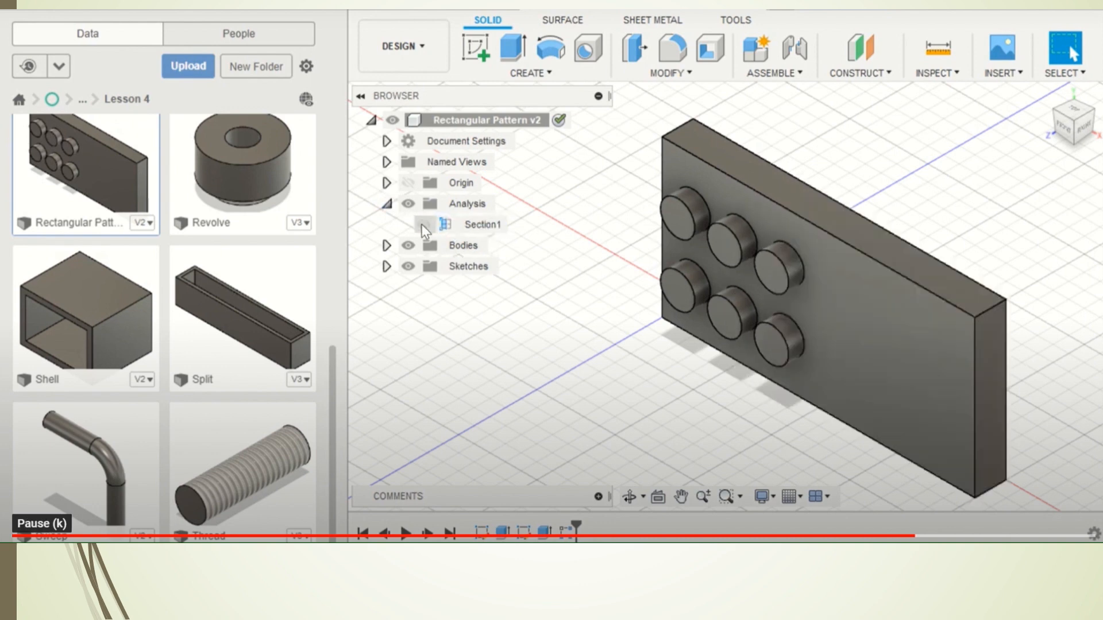
pyautogui.click(423, 225)
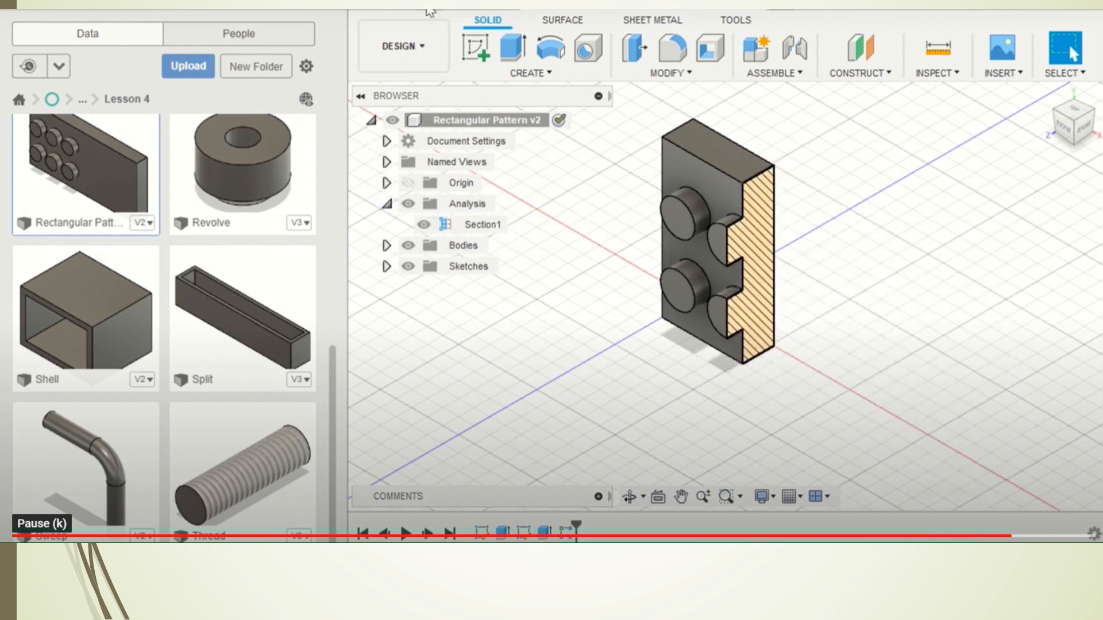
pyautogui.press('k')
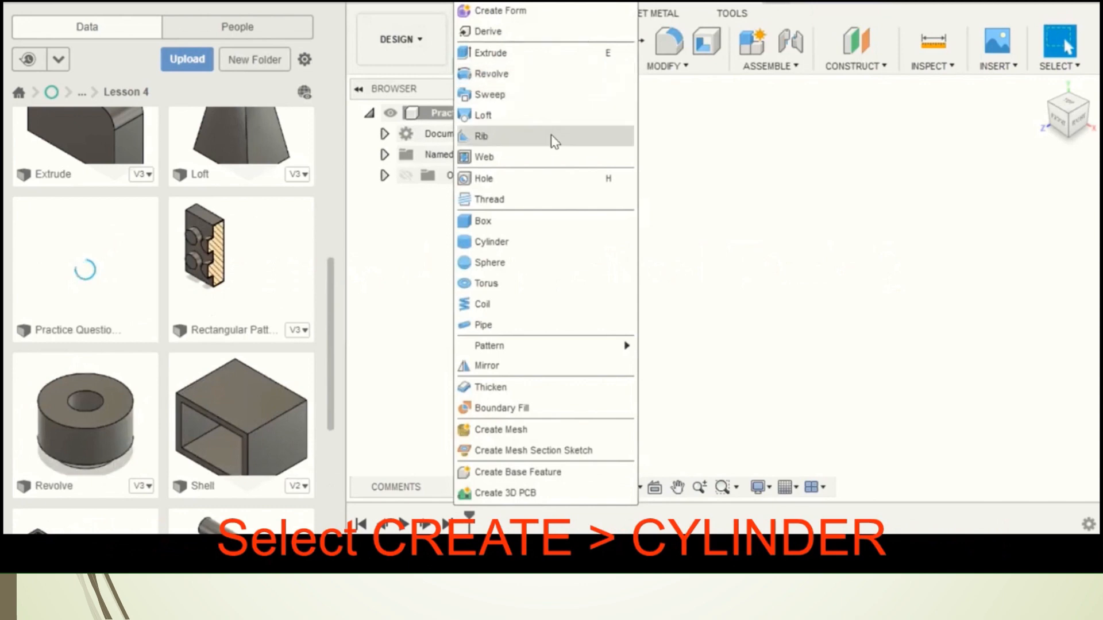
# - Start a cylinder on the XZ plane in the Practice Question 2 design, centred on the origin with a 50 mm diameter
pyautogui.click(522, 244)
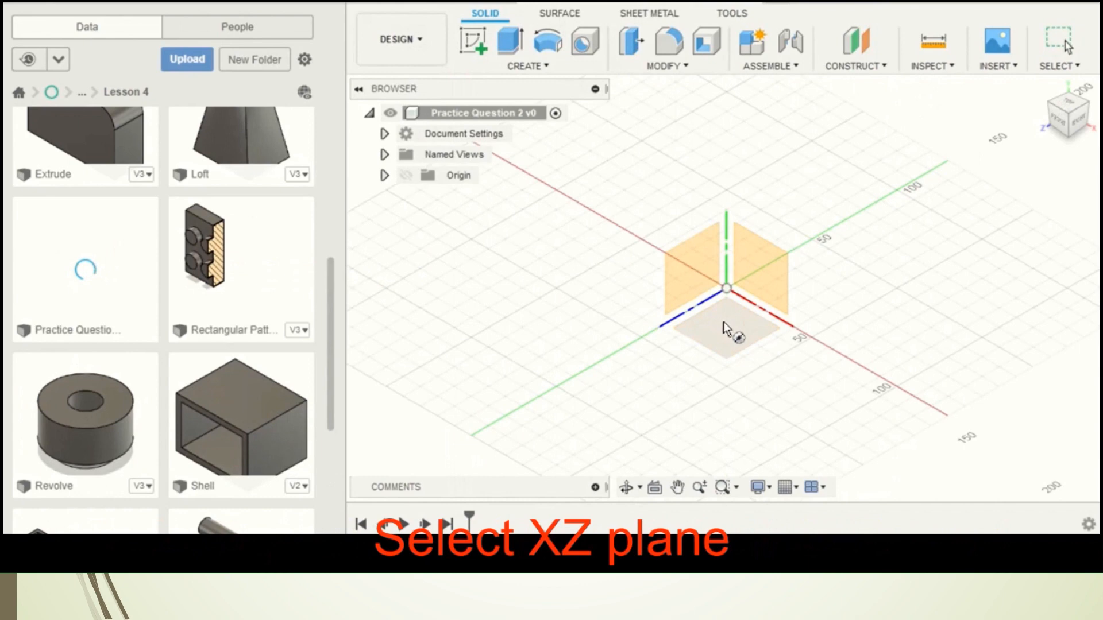
pyautogui.click(723, 323)
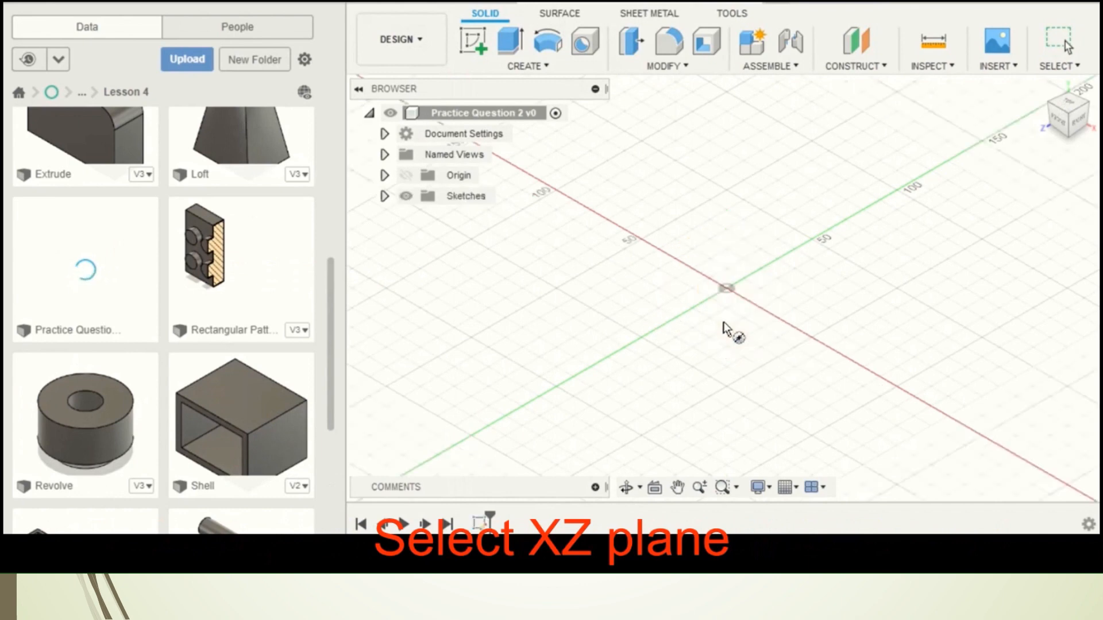
pyautogui.click(727, 289)
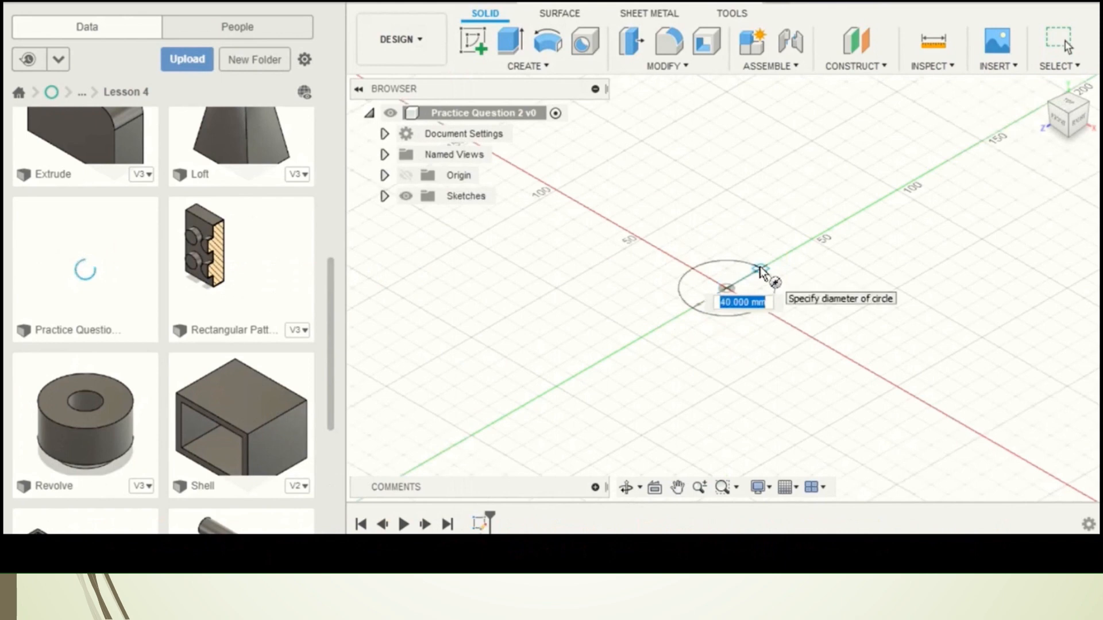
pyautogui.write('50')
pyautogui.press('Tab')
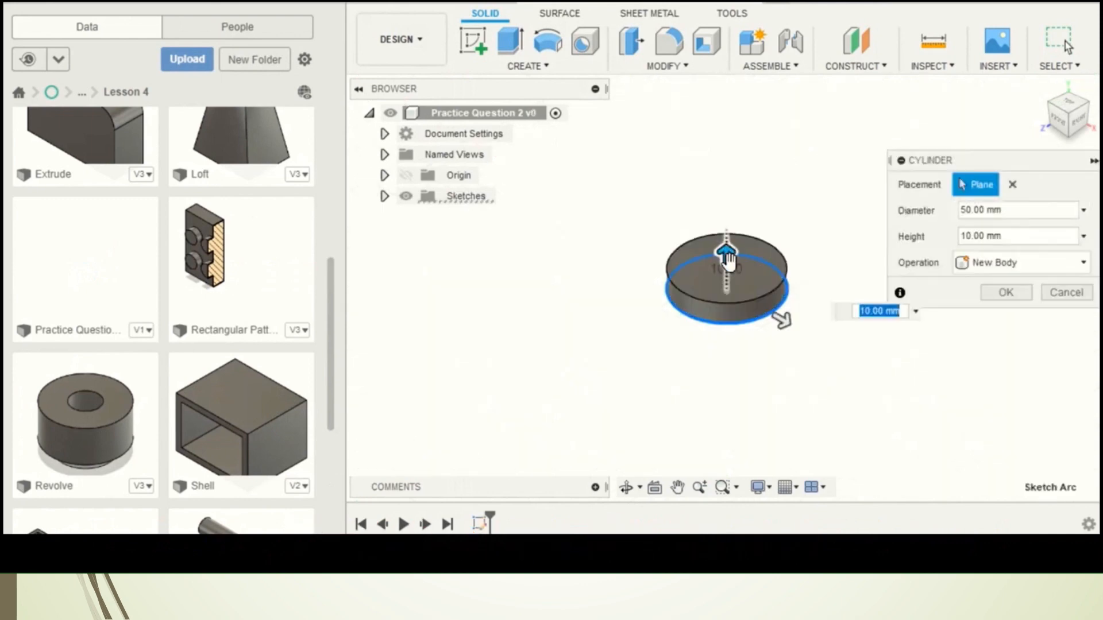
# - Set the cylinder's height to 100 mm and create it as a new body
pyautogui.click(866, 311)
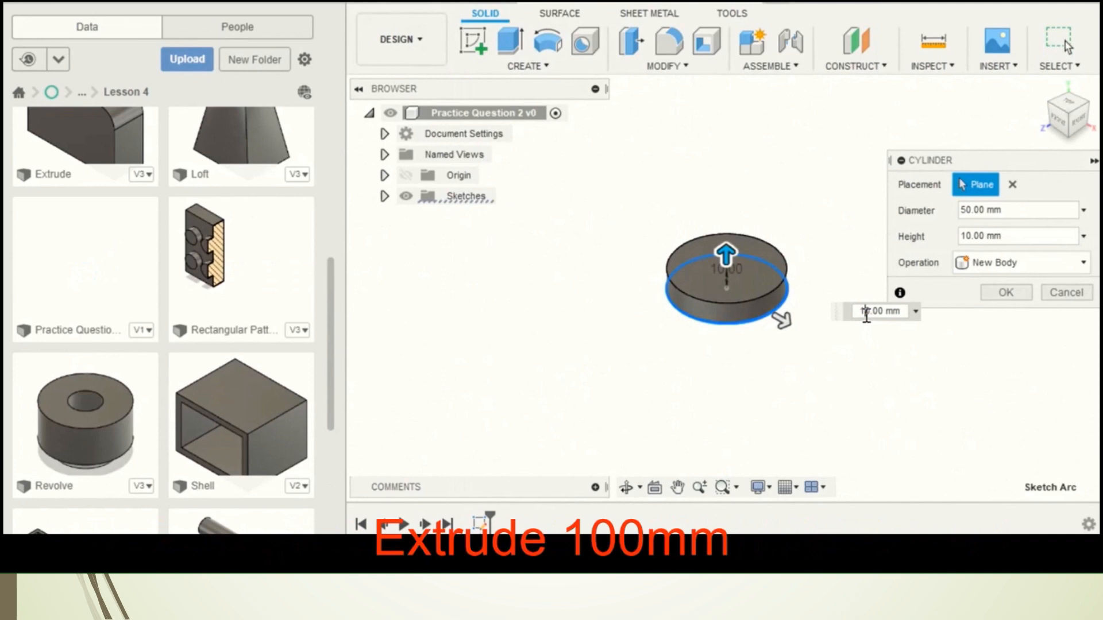
pyautogui.write('0')
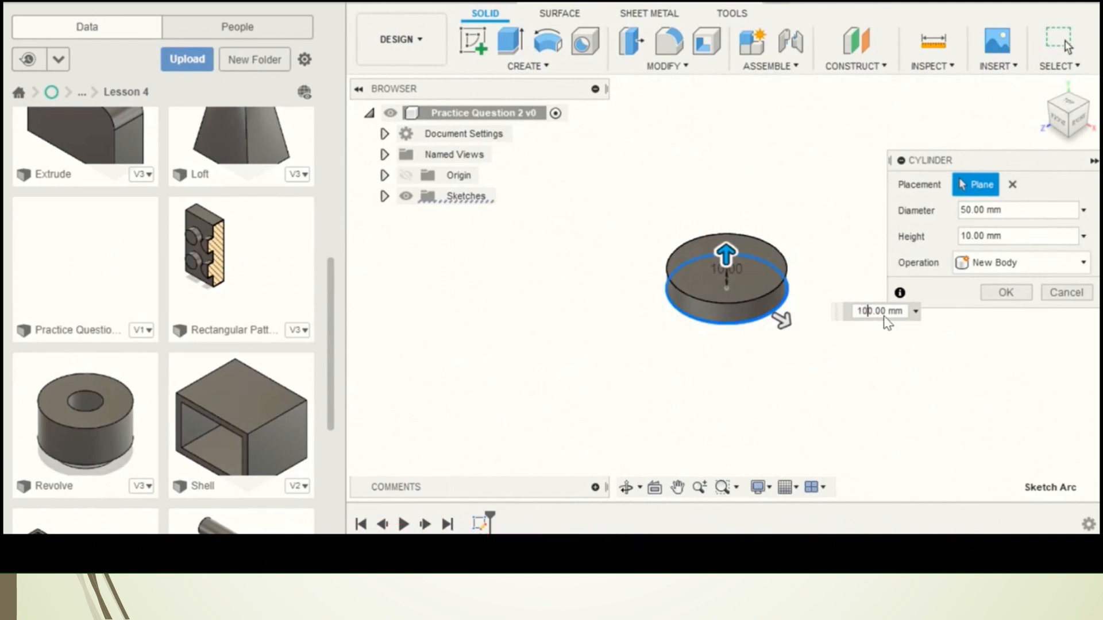
pyautogui.press('Return')
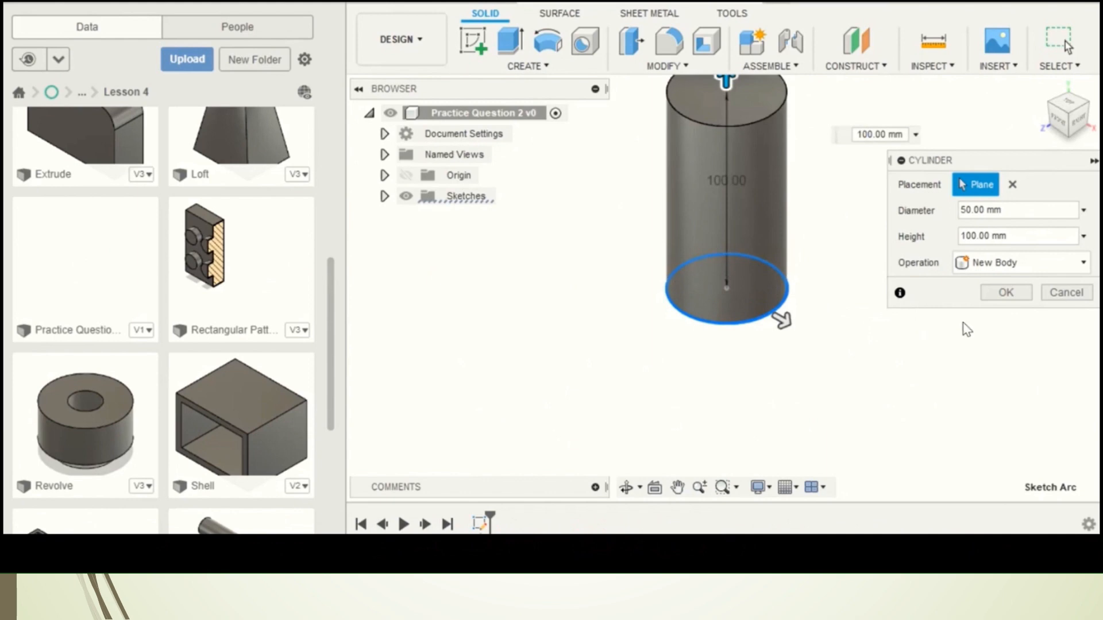
pyautogui.click(1003, 294)
pyautogui.moveTo(814, 209); pyautogui.dragTo(771, 337, button='middle')
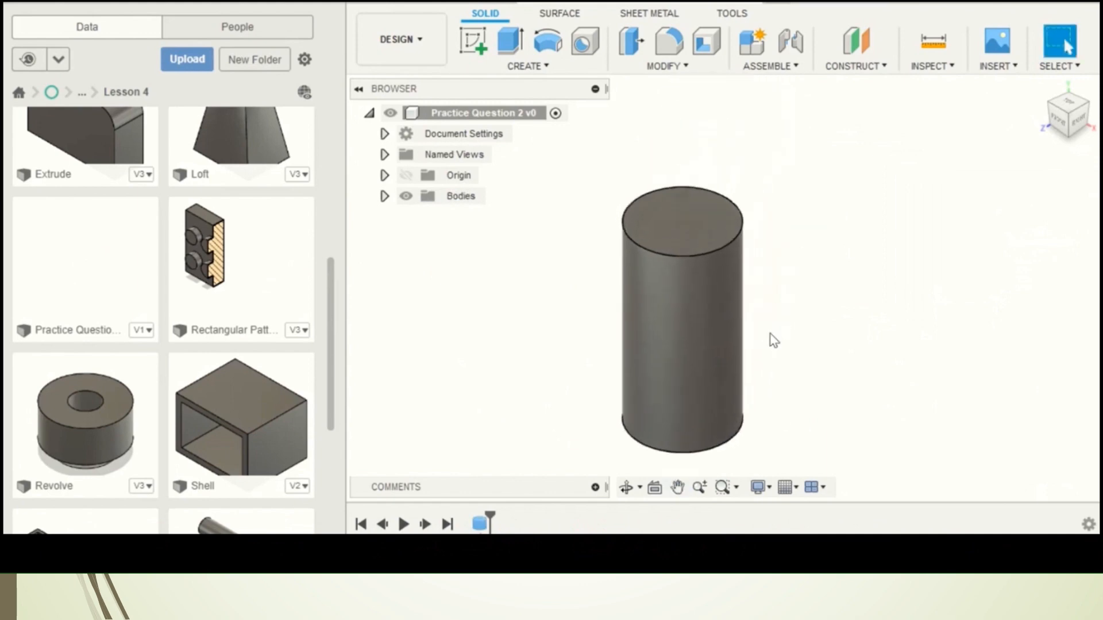
# - Chamfer the cylinder's top edge with the Two distances type, using 10 mm and 30 mm
pyautogui.click(683, 67)
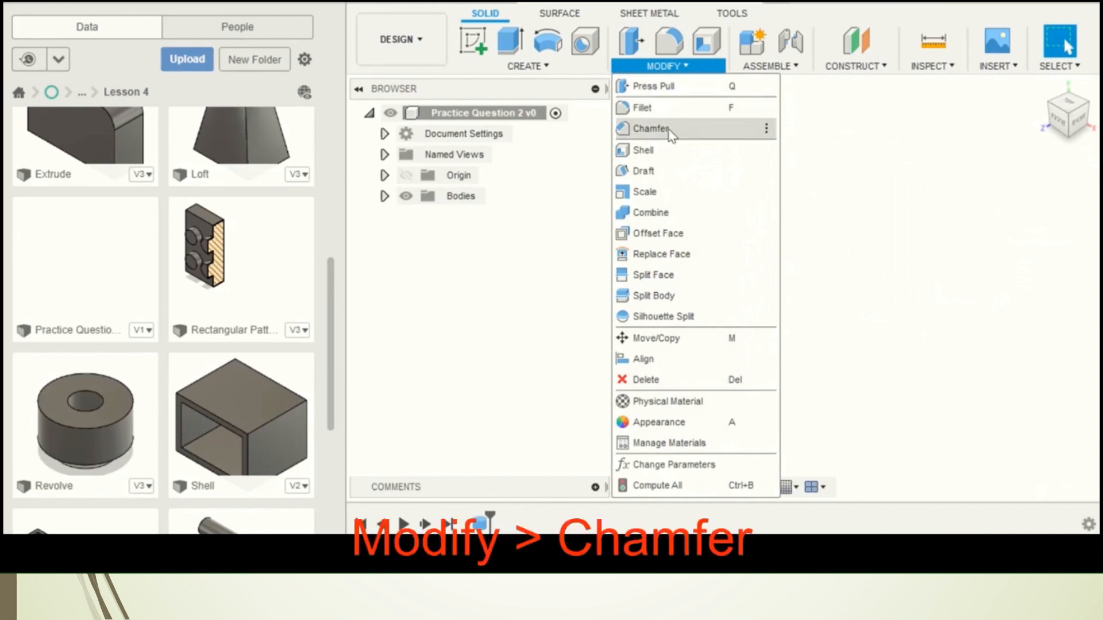
pyautogui.click(669, 130)
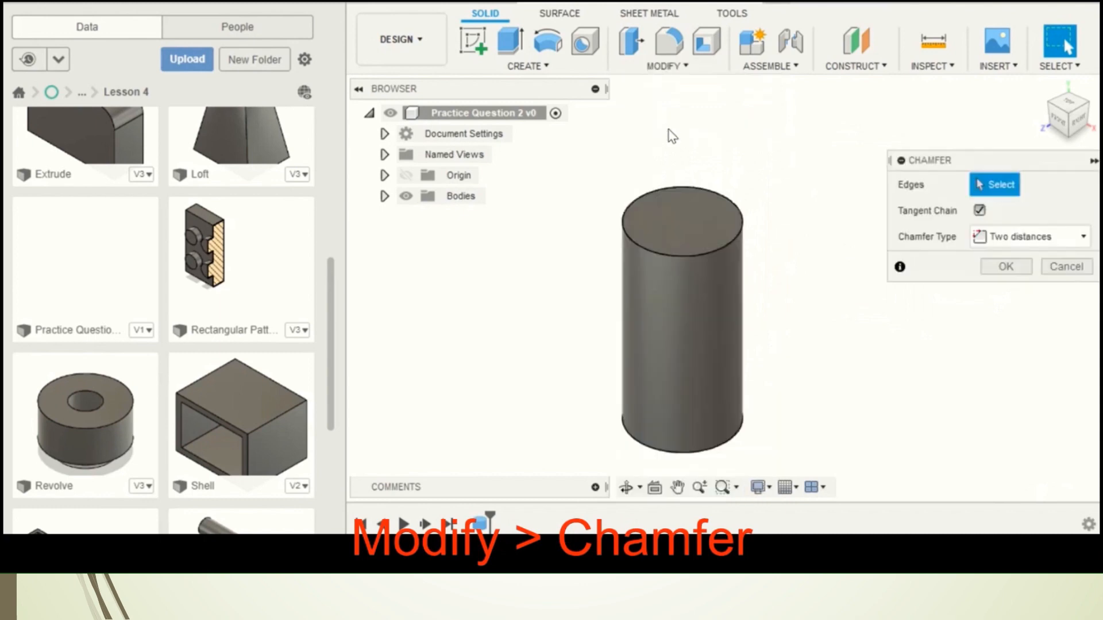
pyautogui.click(746, 227)
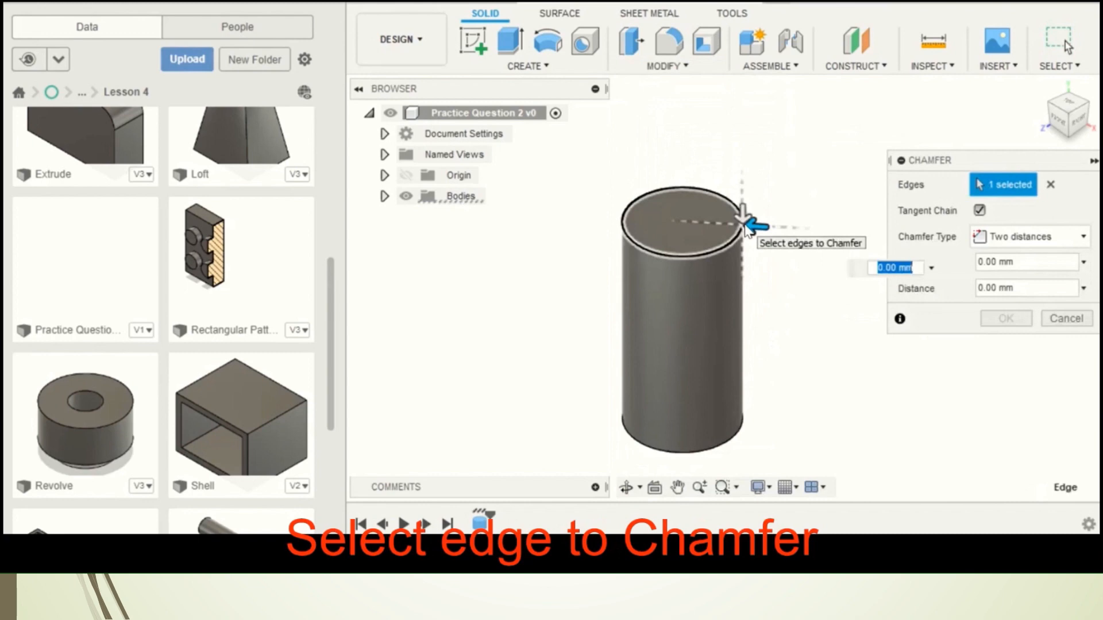
pyautogui.click(980, 263)
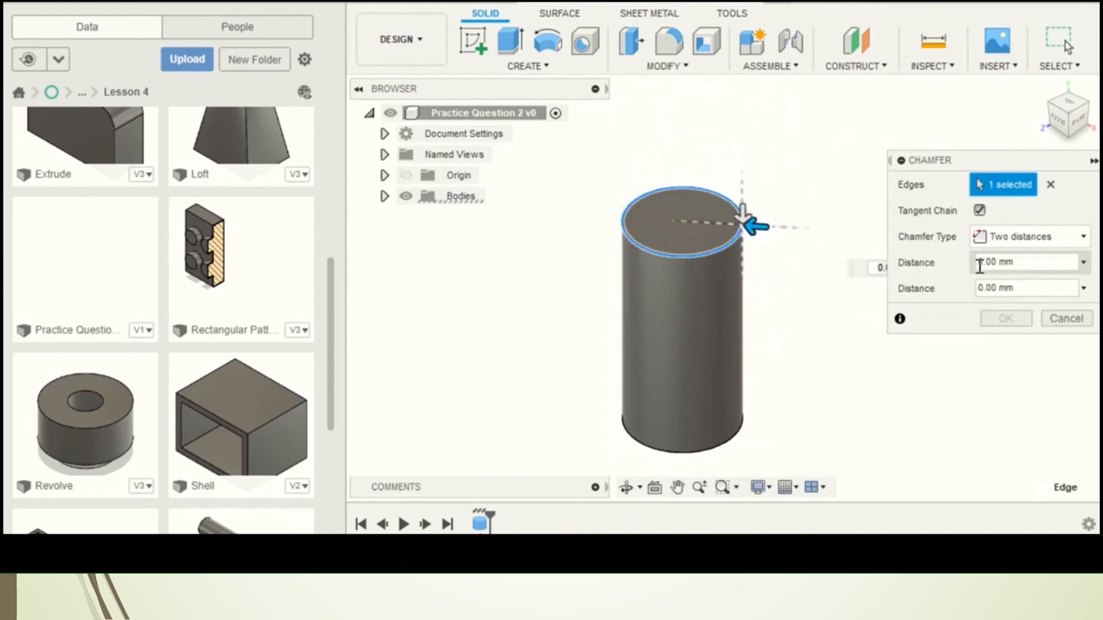
pyautogui.write('10')
pyautogui.click(980, 285)
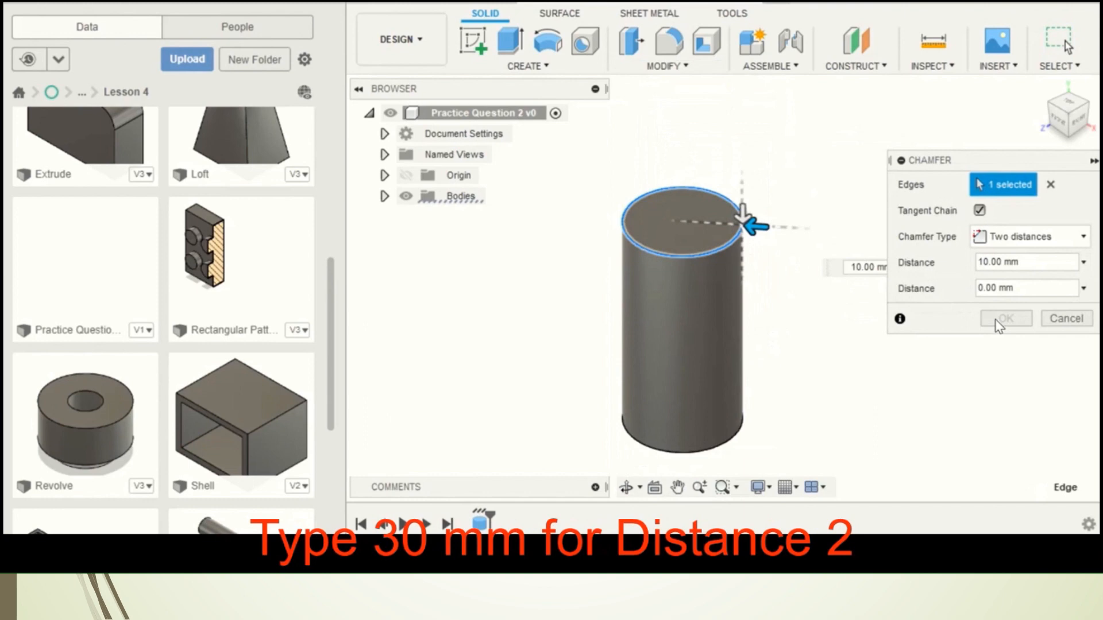
pyautogui.write('30')
pyautogui.click(999, 321)
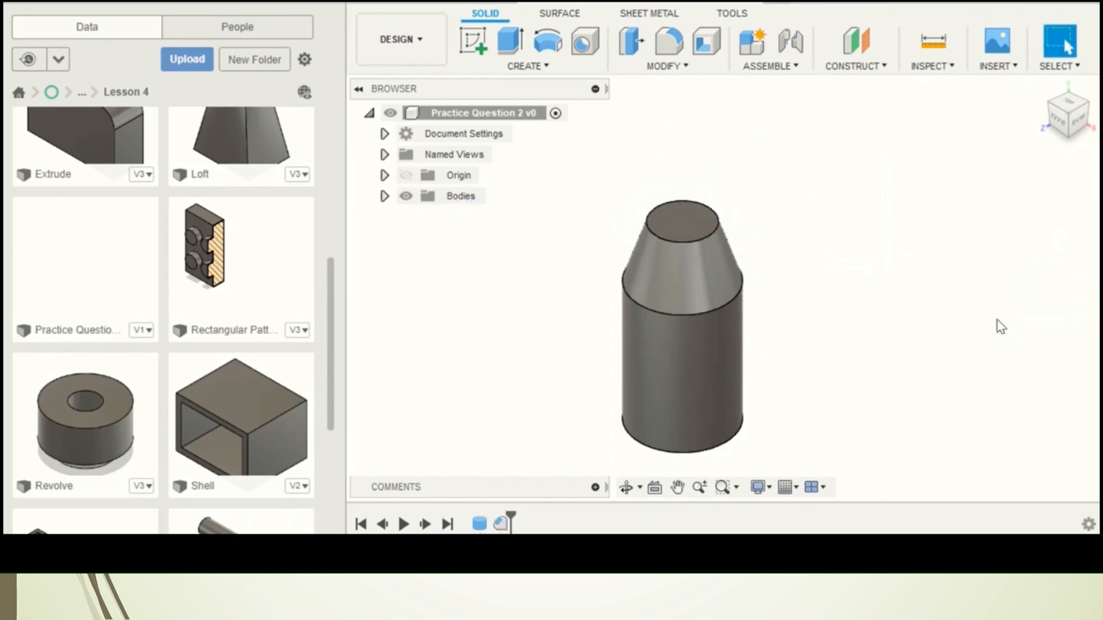
# - Extrude the small top face upward by 30 mm, joined to the body, to form the bottle neck
pyautogui.click(511, 46)
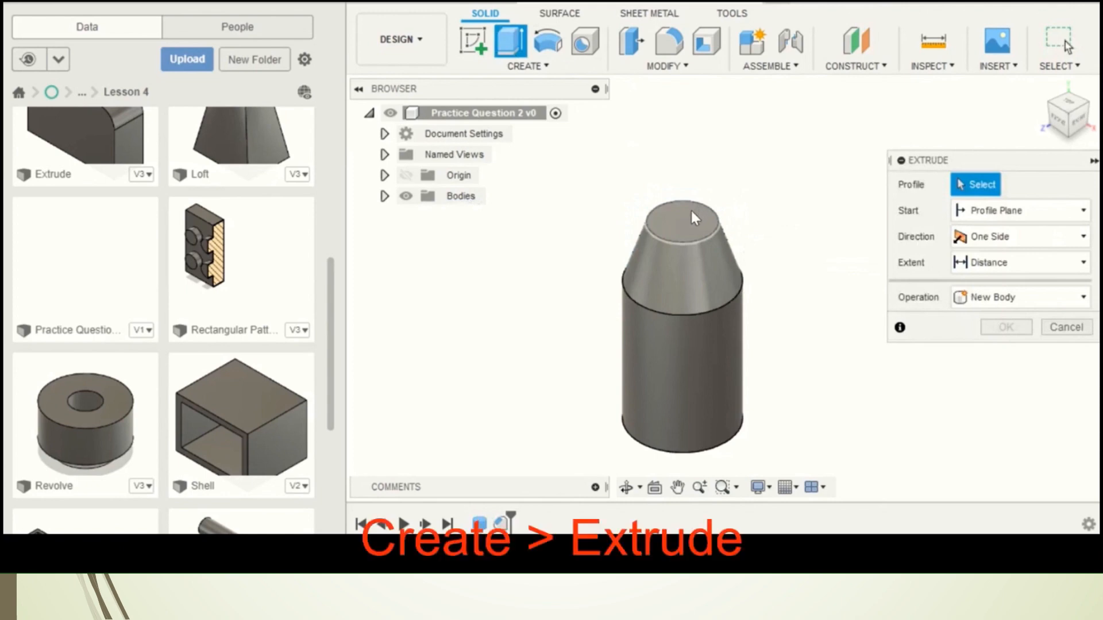
pyautogui.click(689, 225)
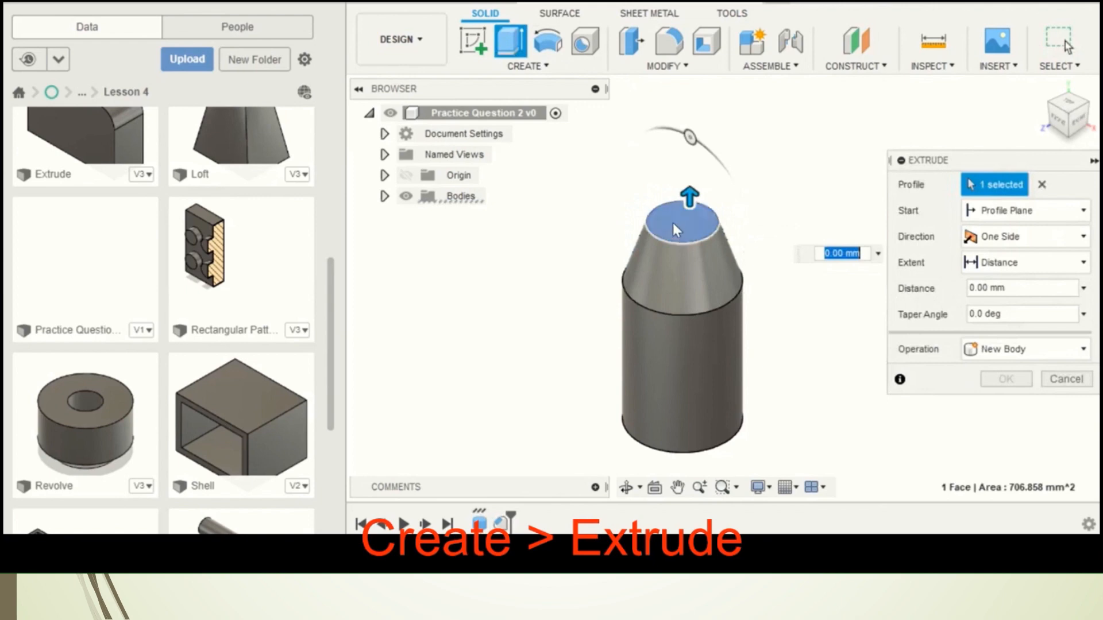
pyautogui.moveTo(691, 178); pyautogui.dragTo(699, 132)
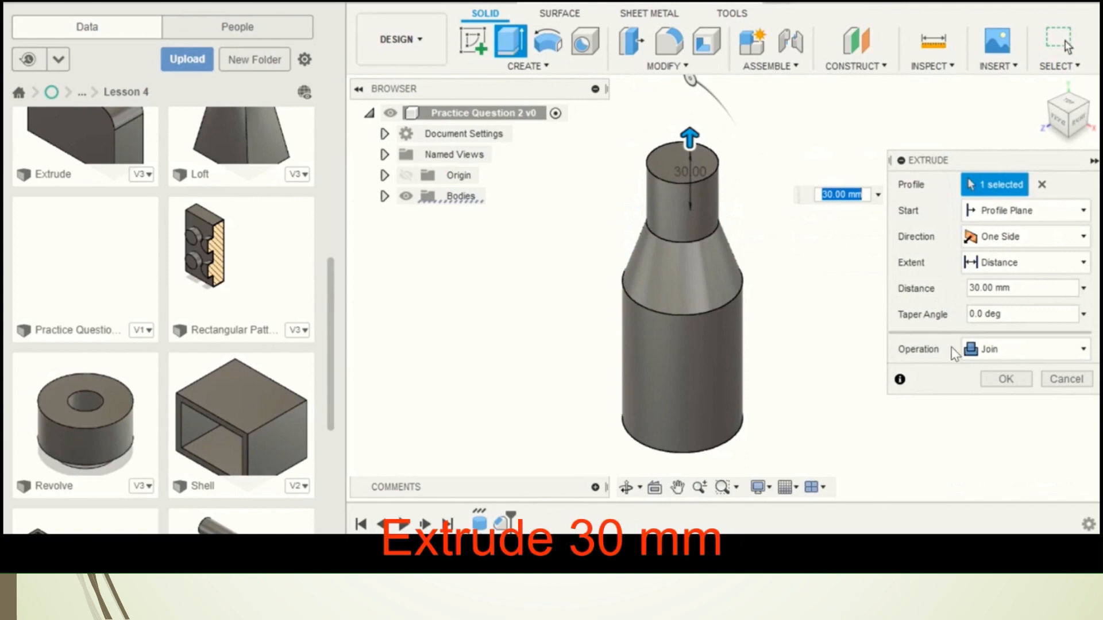
pyautogui.click(1004, 379)
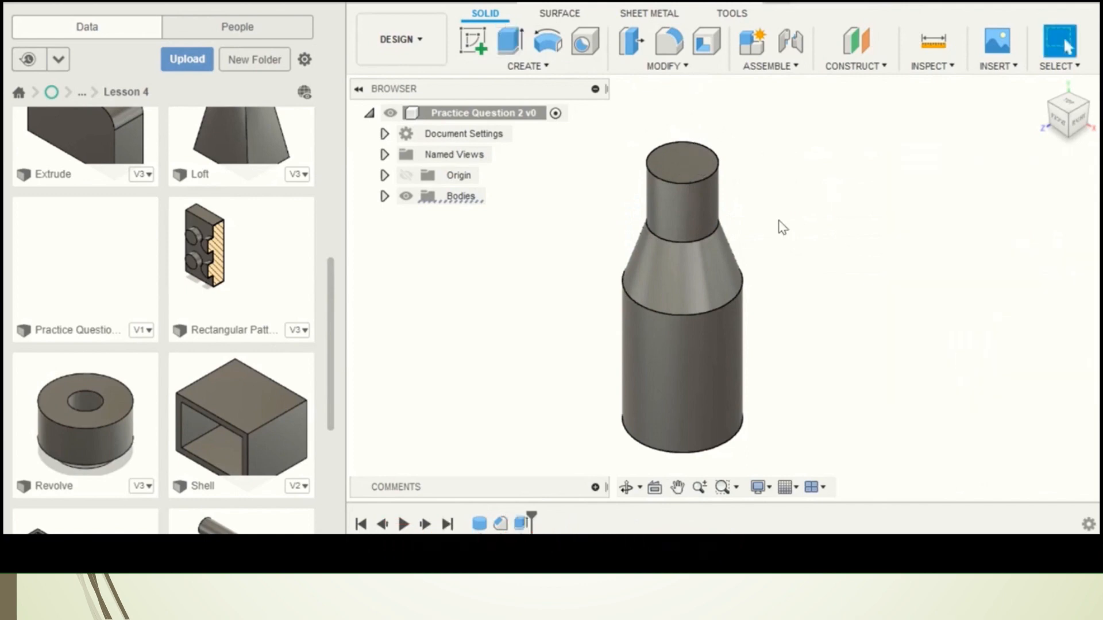
# - Fillet the bottom edge of the cylinder with a 4 mm constant radius and dismiss the tutorials notice
pyautogui.click(667, 46)
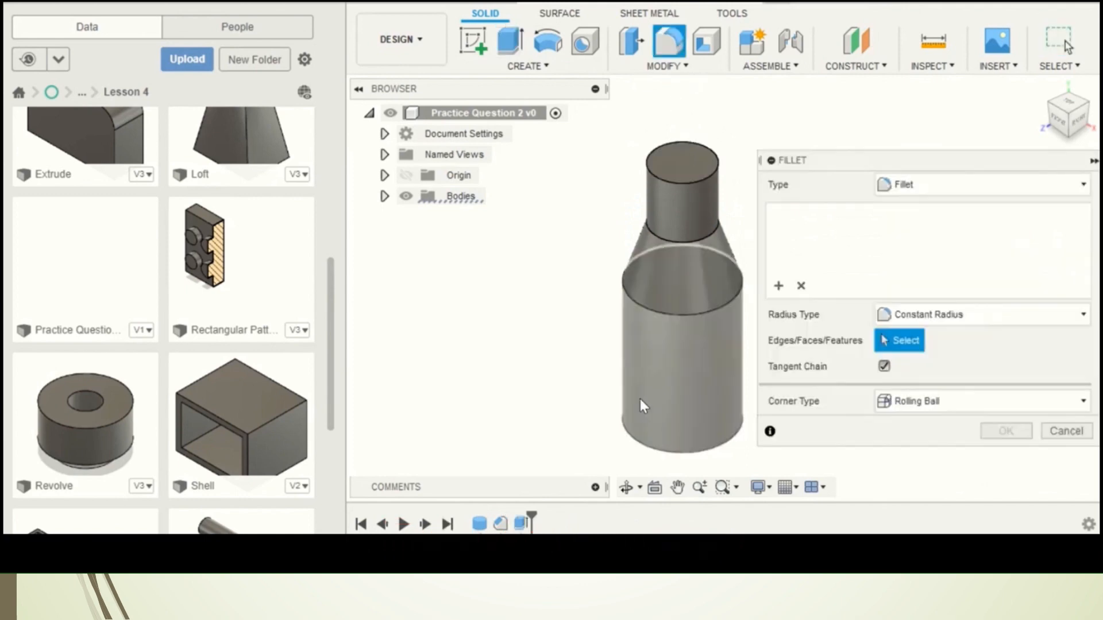
pyautogui.click(630, 442)
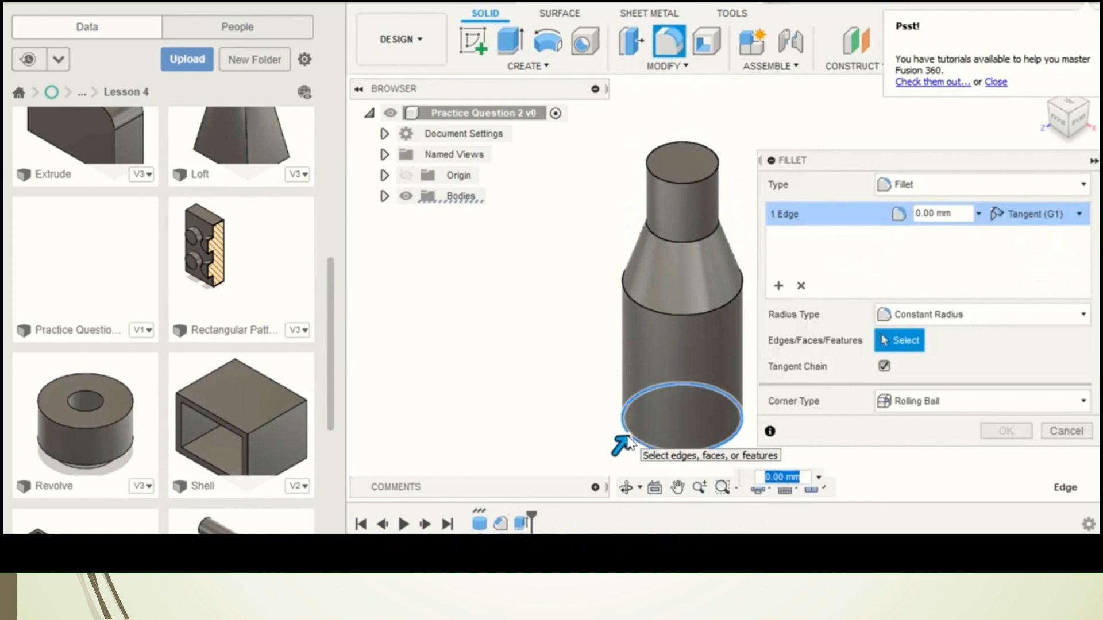
pyautogui.write('4')
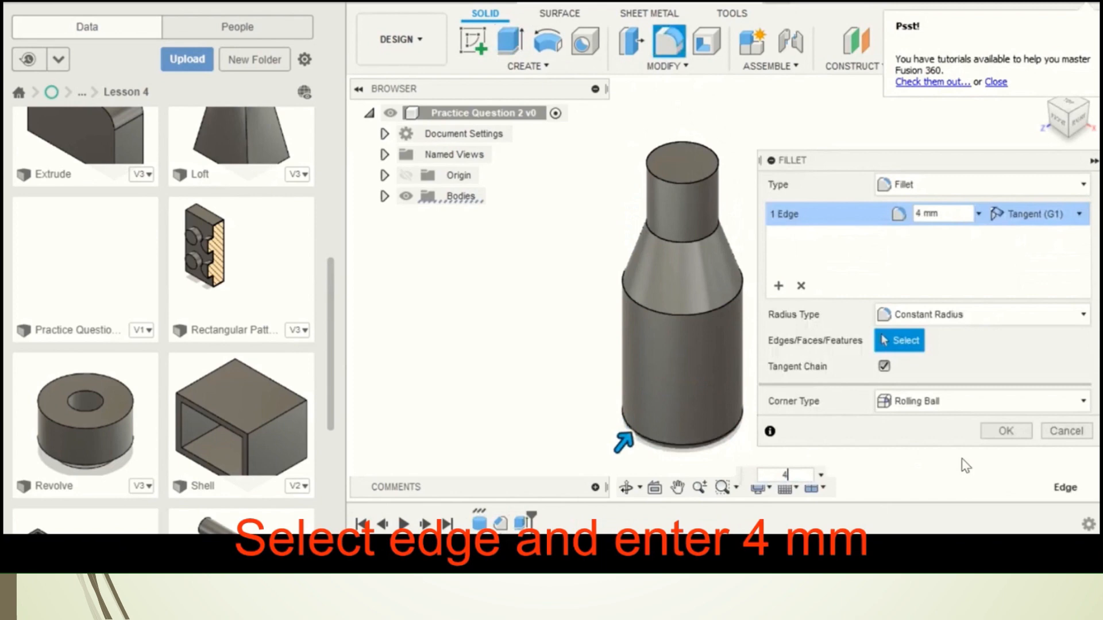
pyautogui.click(1010, 432)
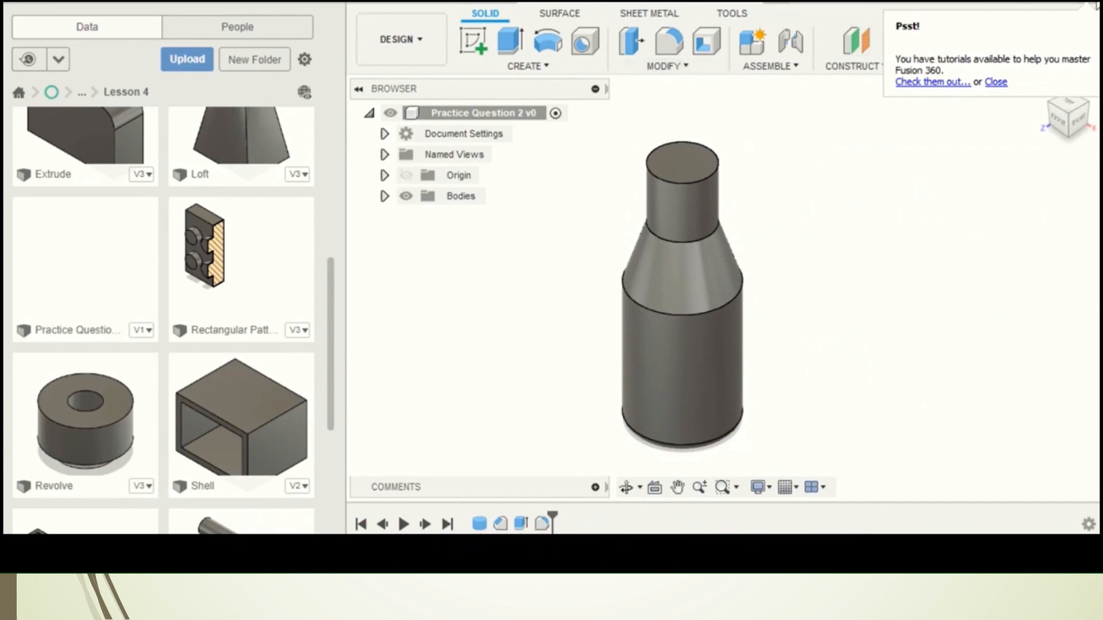
pyautogui.click(1095, 6)
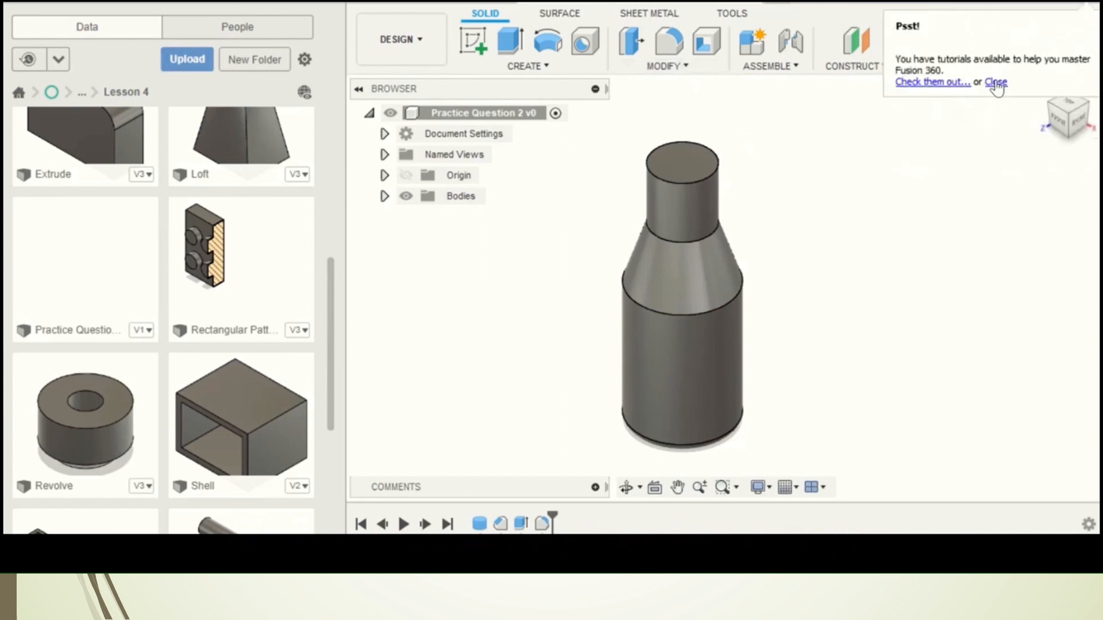
pyautogui.click(997, 82)
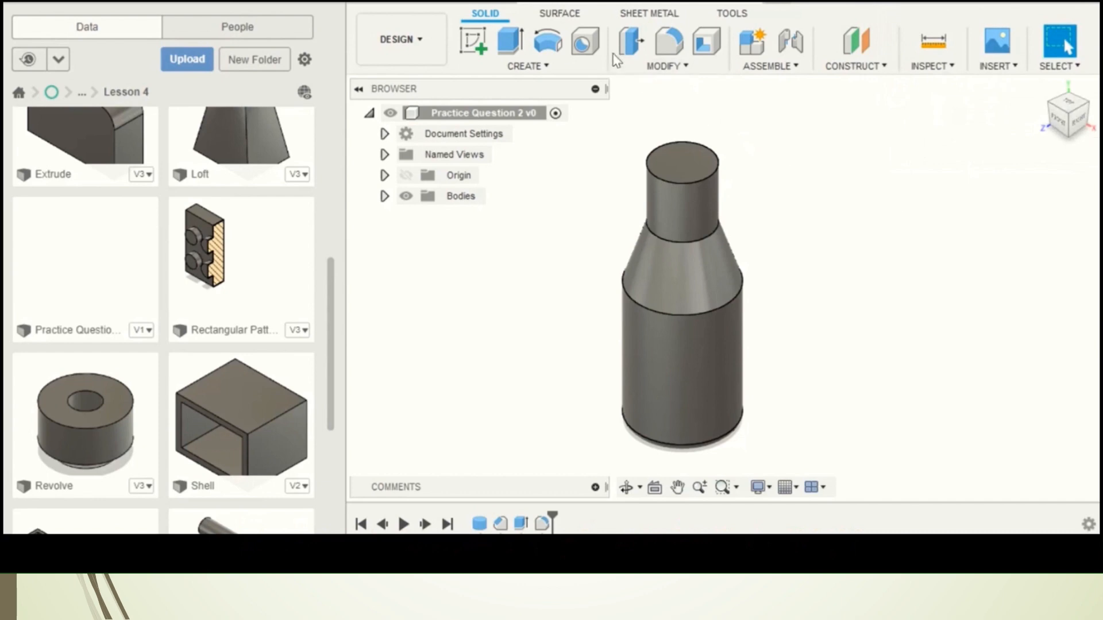
# - Shell the bottle inward from the neck's top face with an inside thickness of 2 mm
pyautogui.click(712, 43)
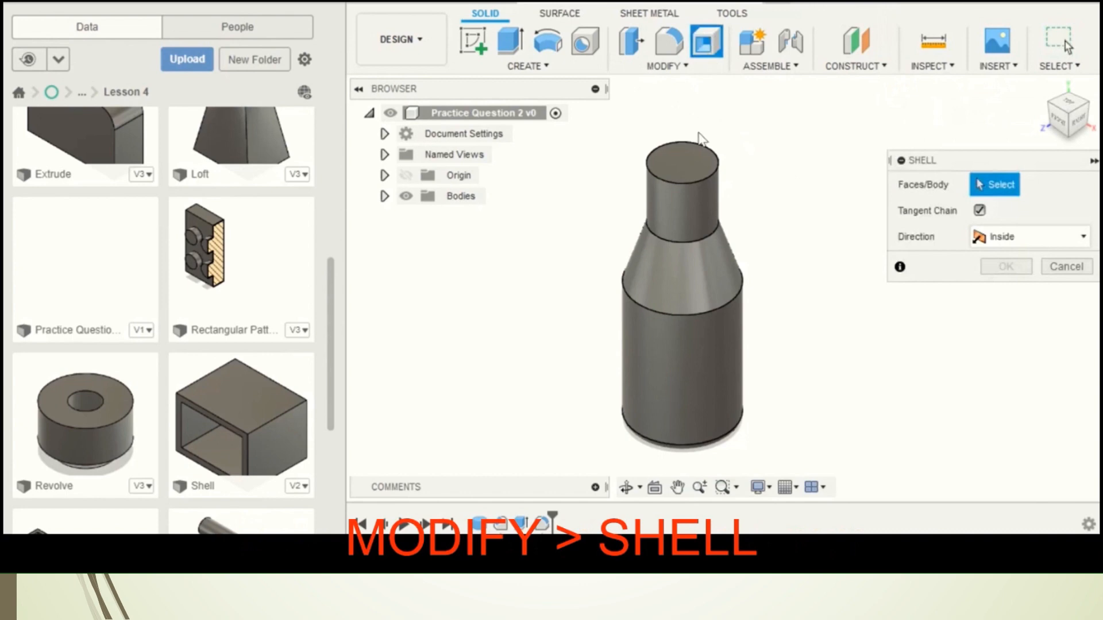
pyautogui.click(688, 158)
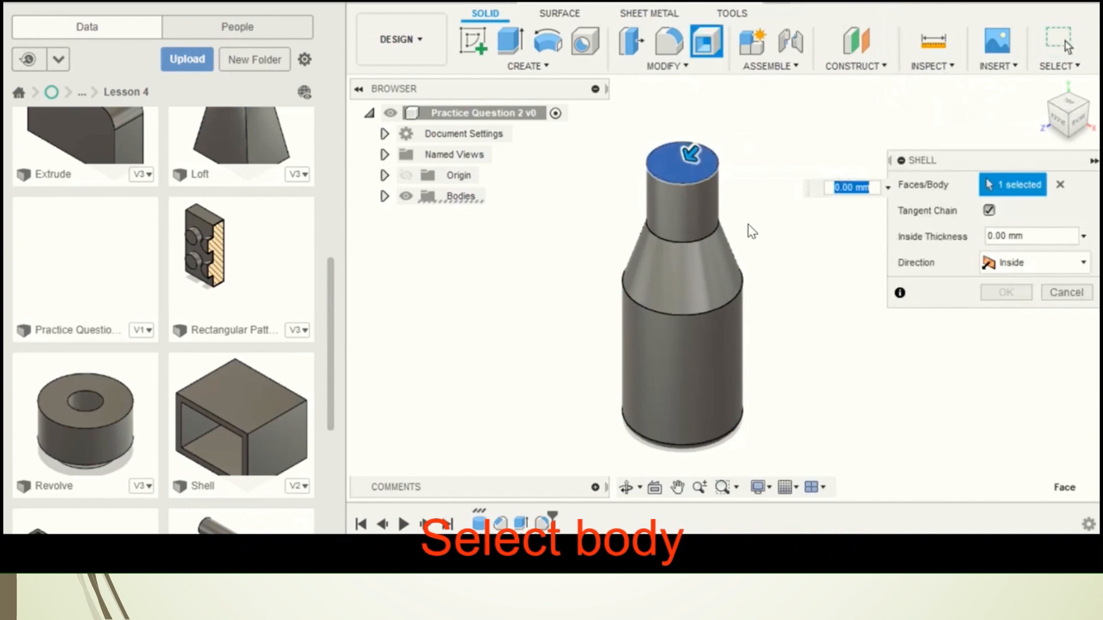
pyautogui.write('2')
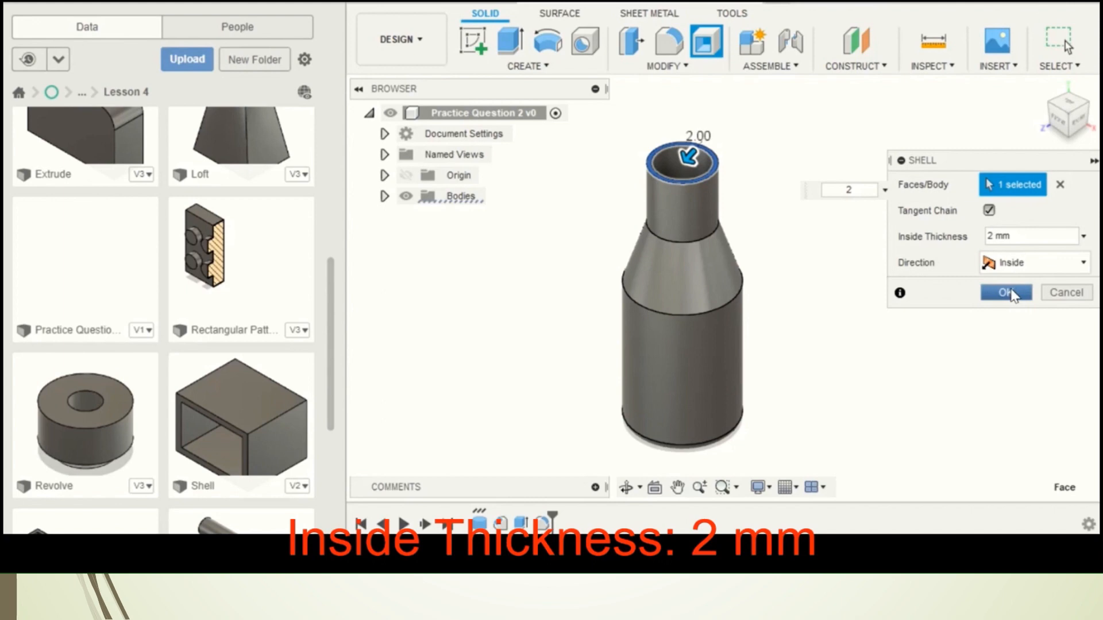
pyautogui.click(1007, 293)
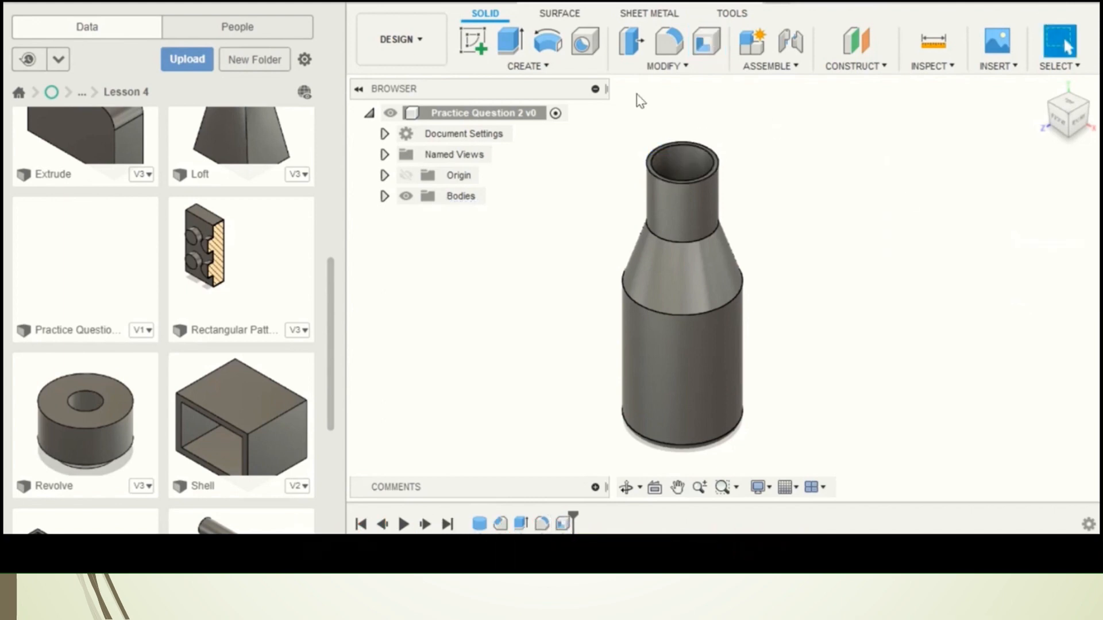
# - Start a sketch on the XY plane and draw a 10 mm diameter circle above the origin near the bottle's base
pyautogui.click(485, 49)
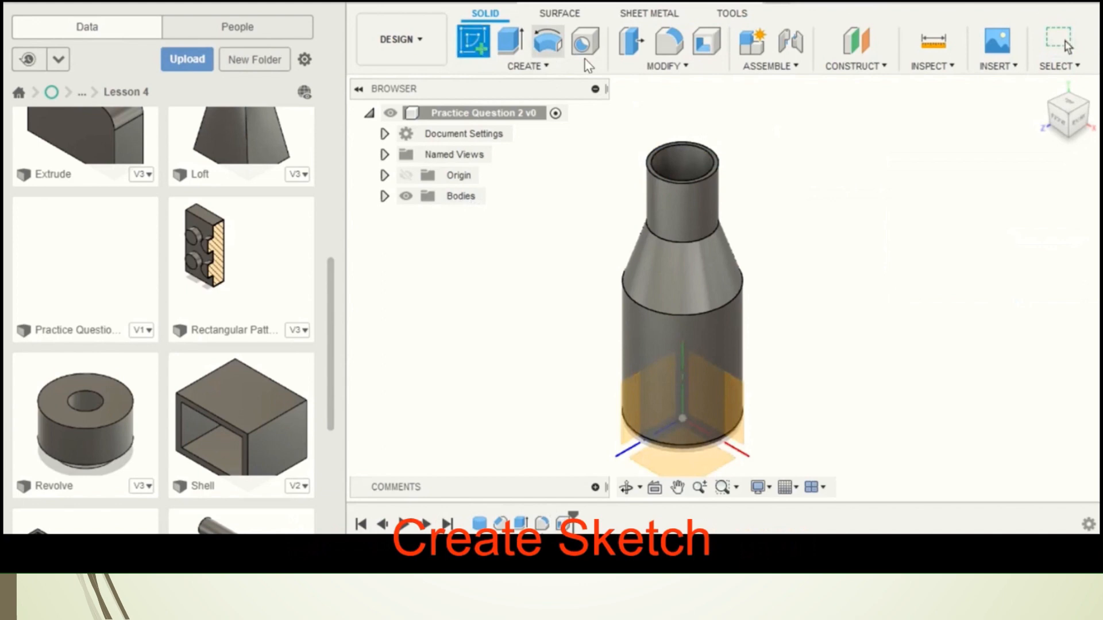
pyautogui.click(734, 391)
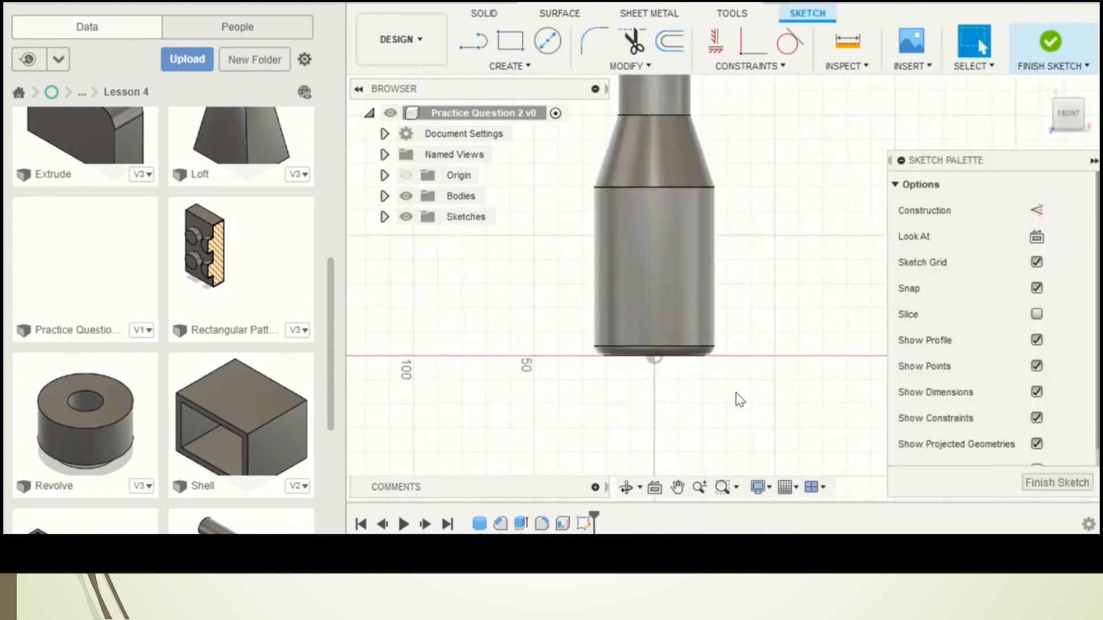
pyautogui.press('c')
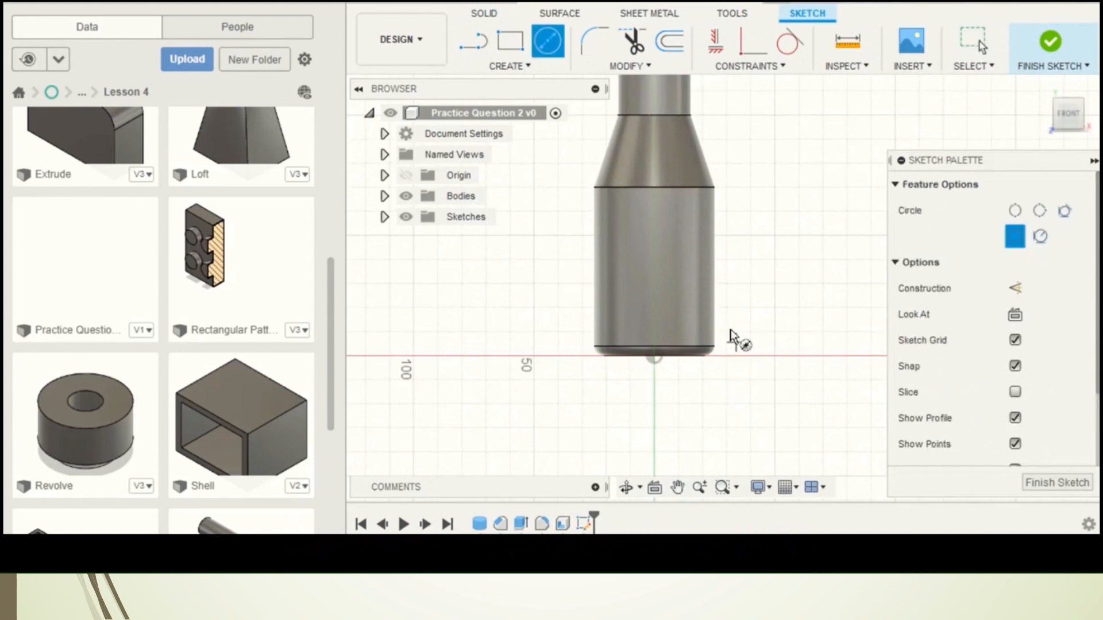
pyautogui.click(654, 331)
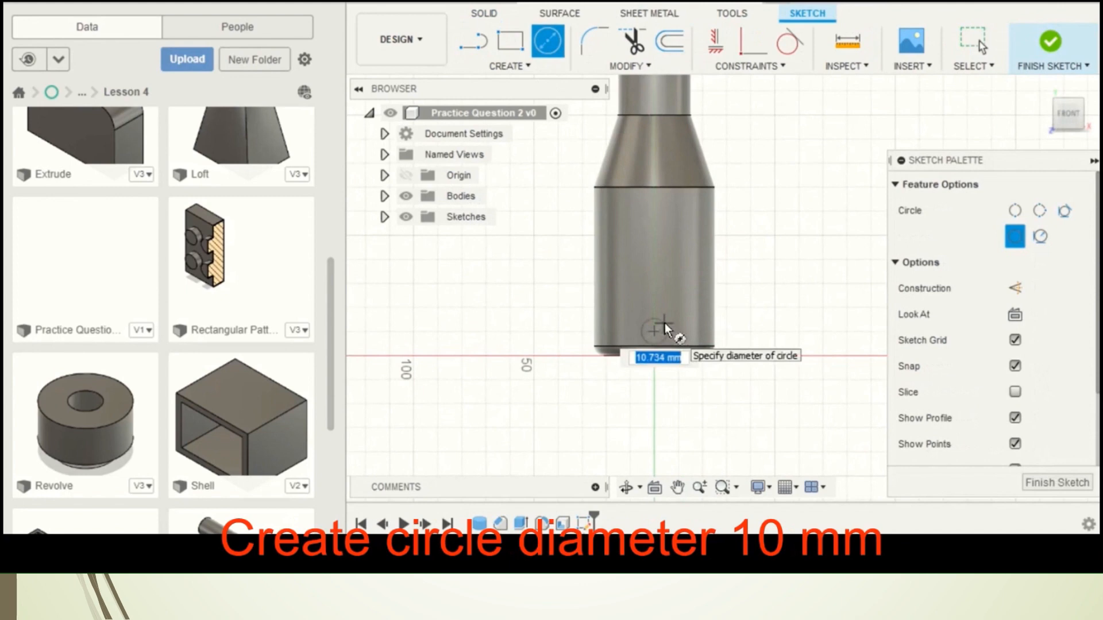
pyautogui.write('10')
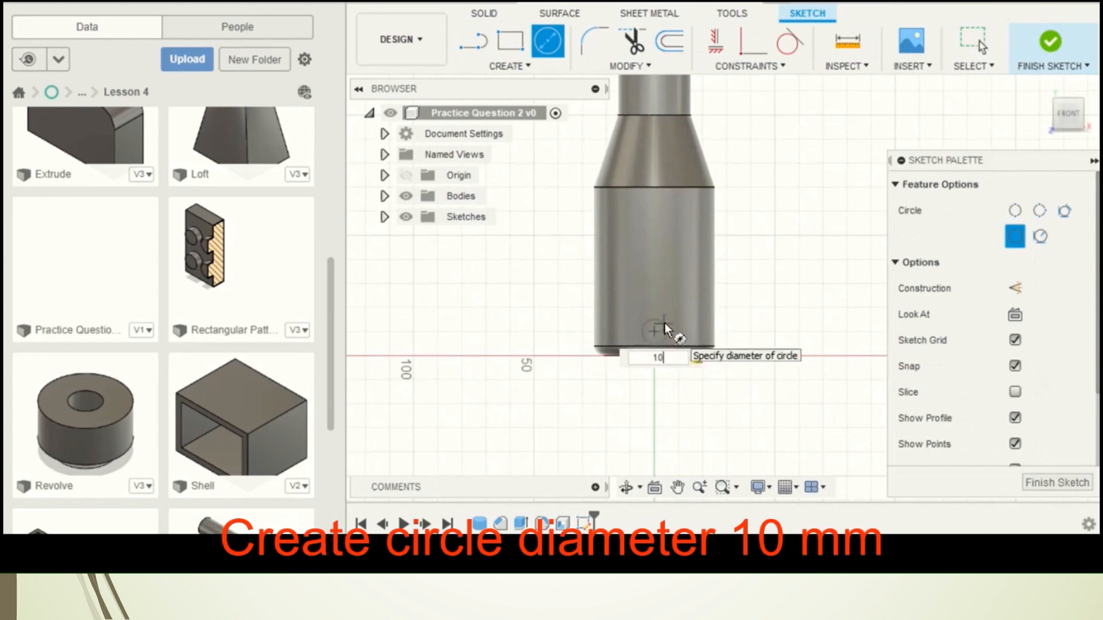
pyautogui.press('Return')
pyautogui.press('Escape')
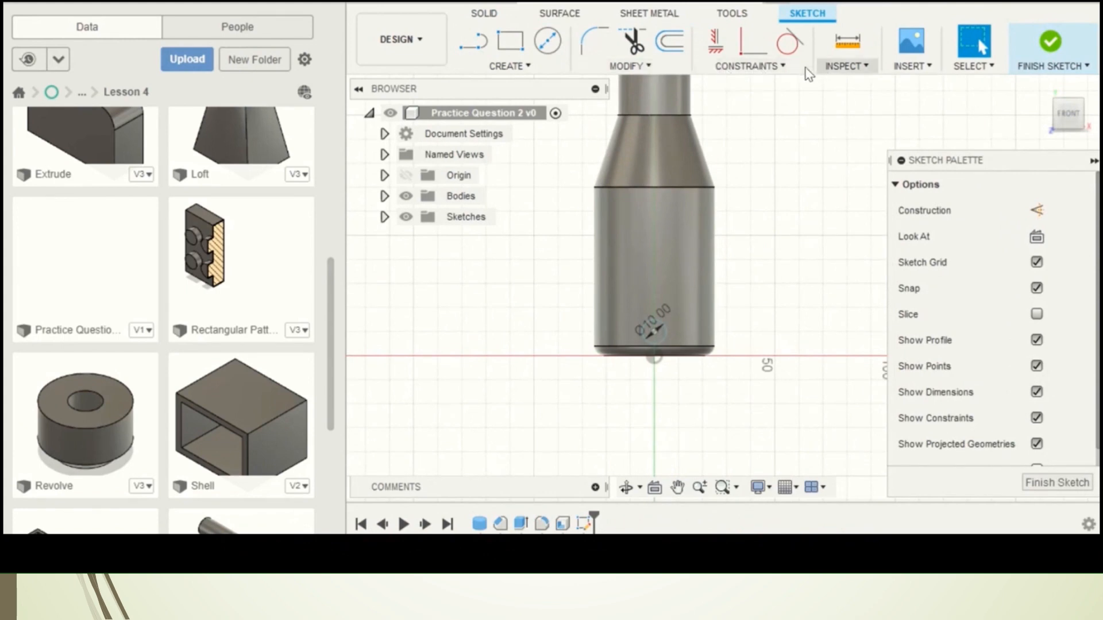
# - Dimension the circle's centre 10 mm vertically from the origin
pyautogui.click(534, 66)
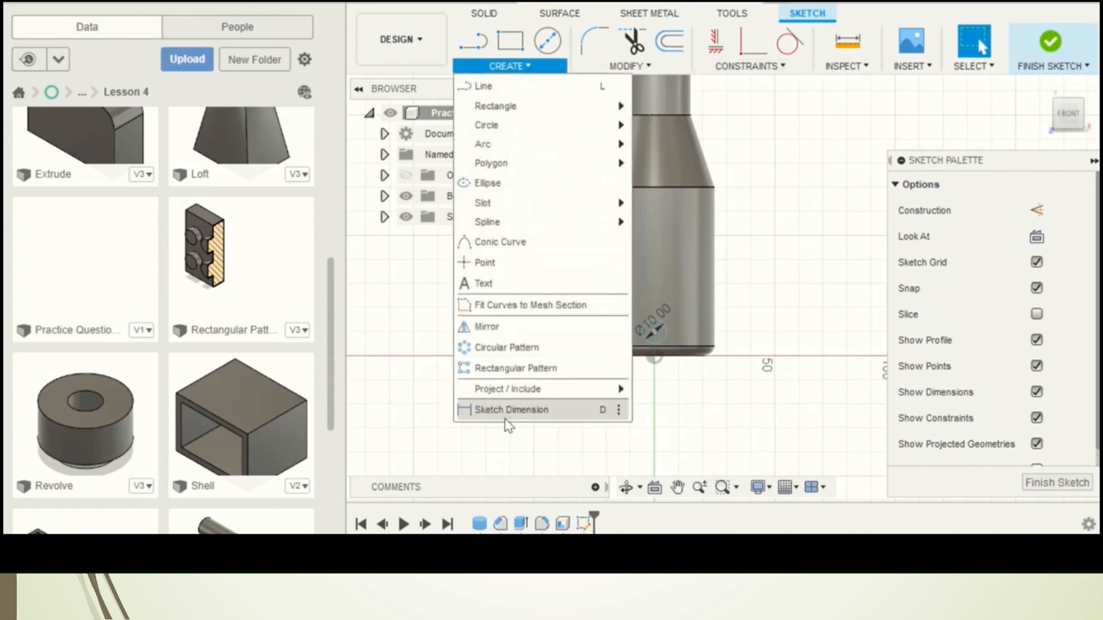
pyautogui.click(549, 413)
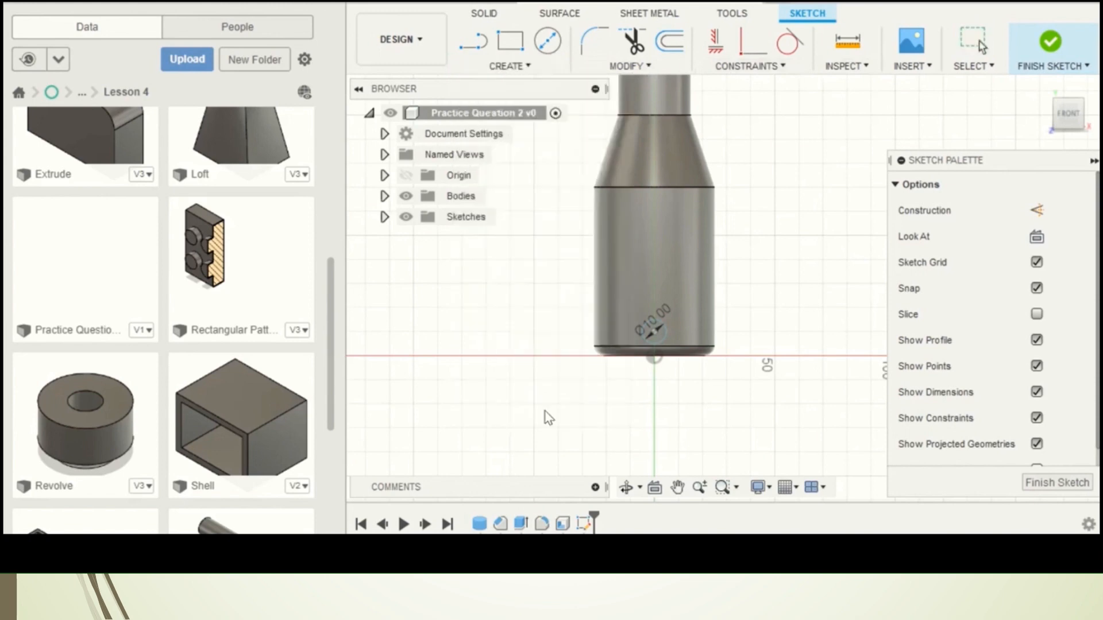
pyautogui.click(654, 330)
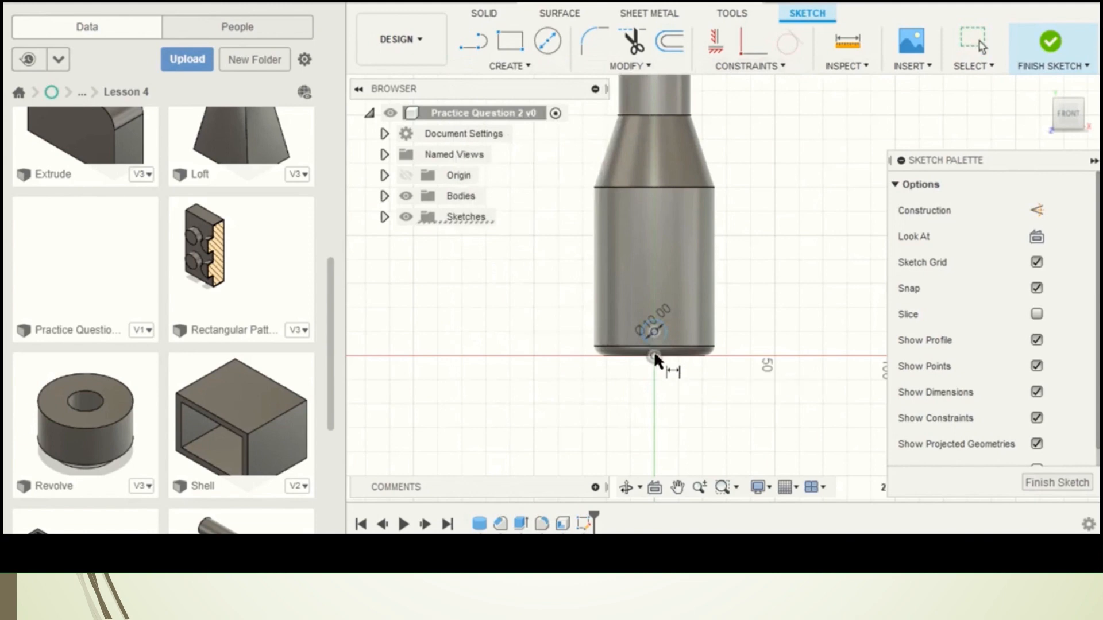
pyautogui.click(653, 352)
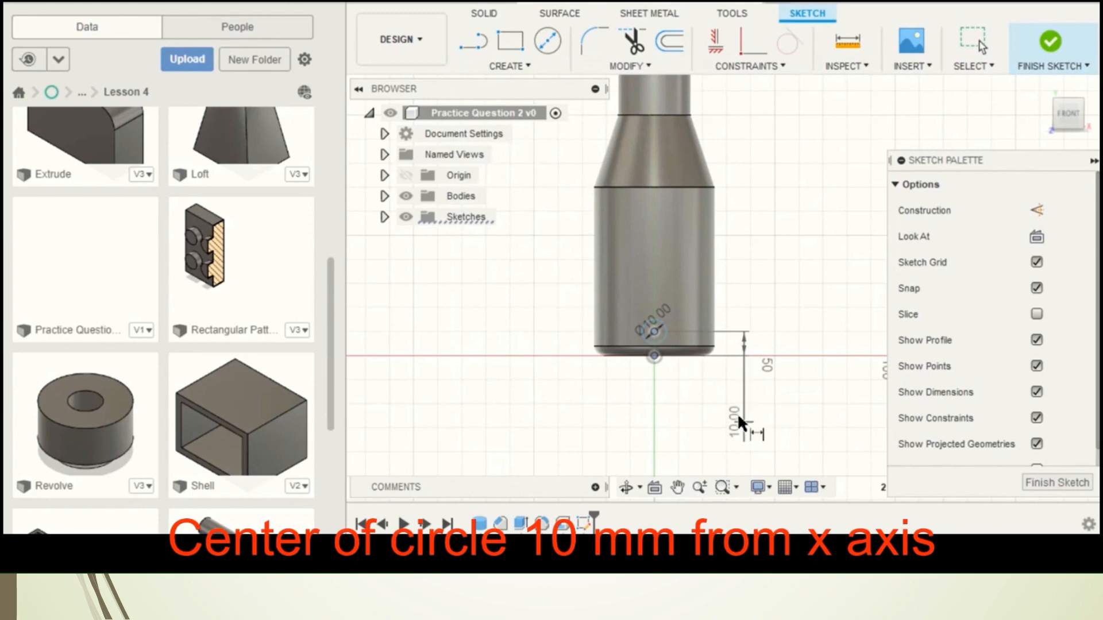
pyautogui.click(735, 410)
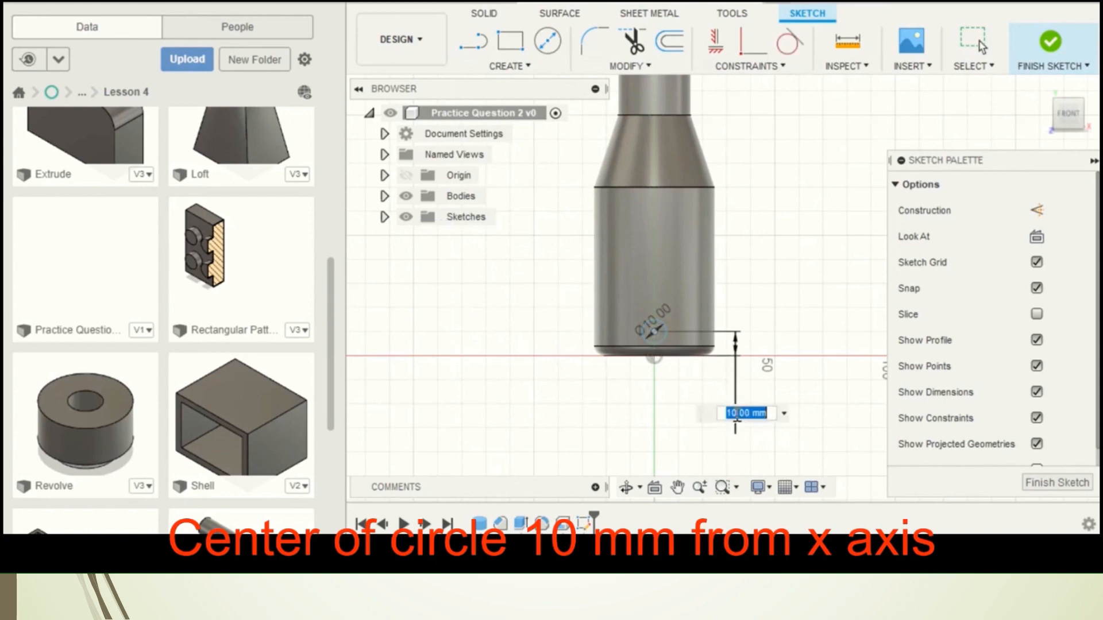
pyautogui.press('Return')
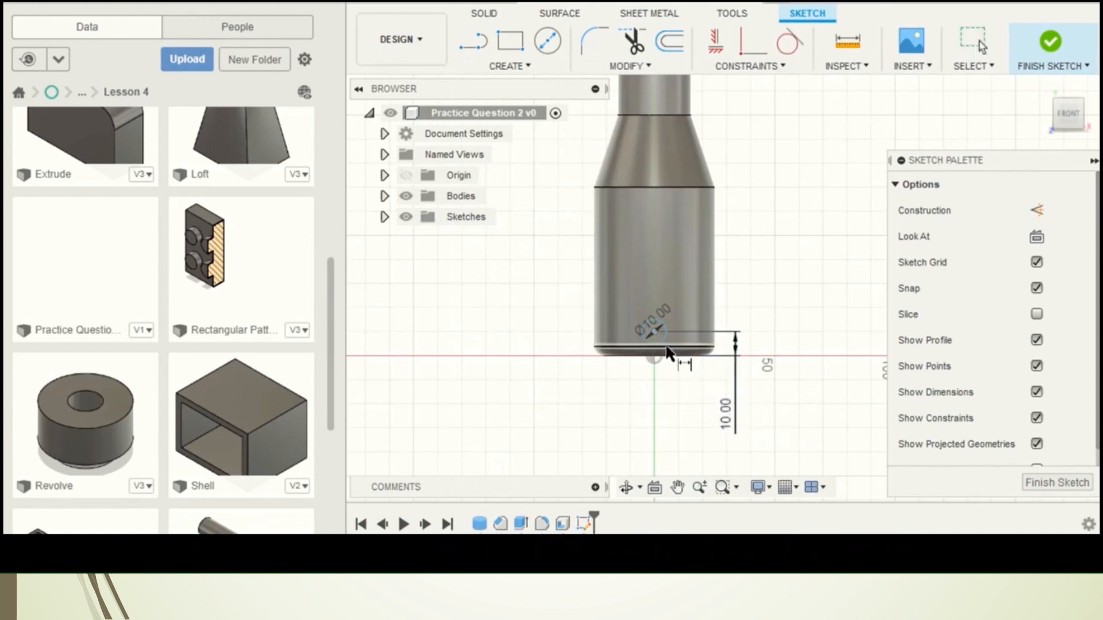
# - Align the circle's centre vertically with the origin using the Horizontal/Vertical constraint
pyautogui.click(714, 51)
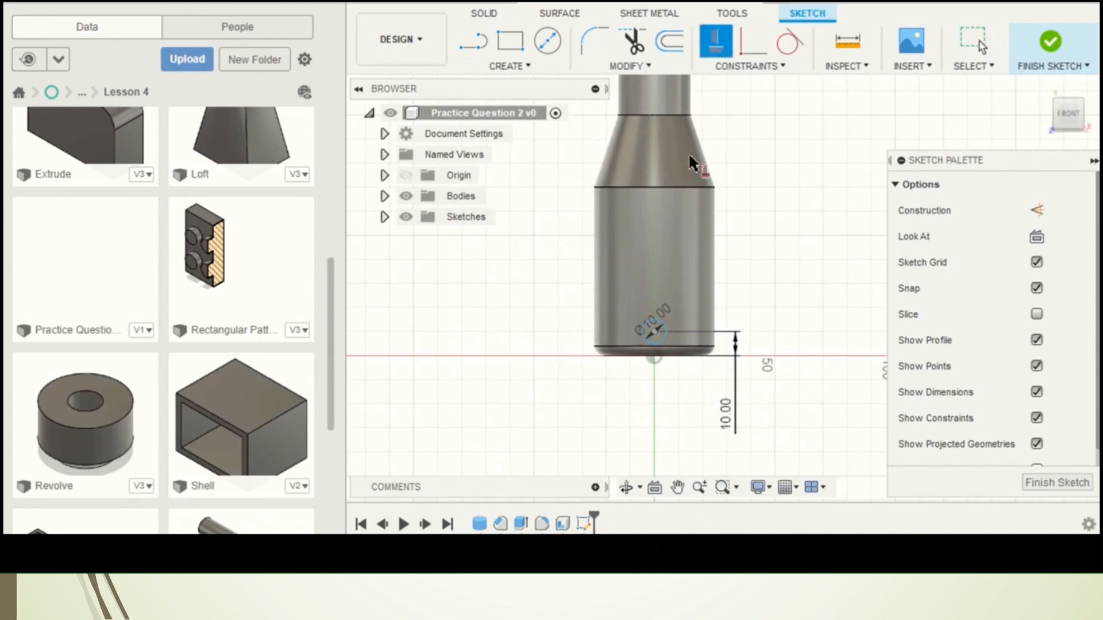
pyautogui.click(656, 332)
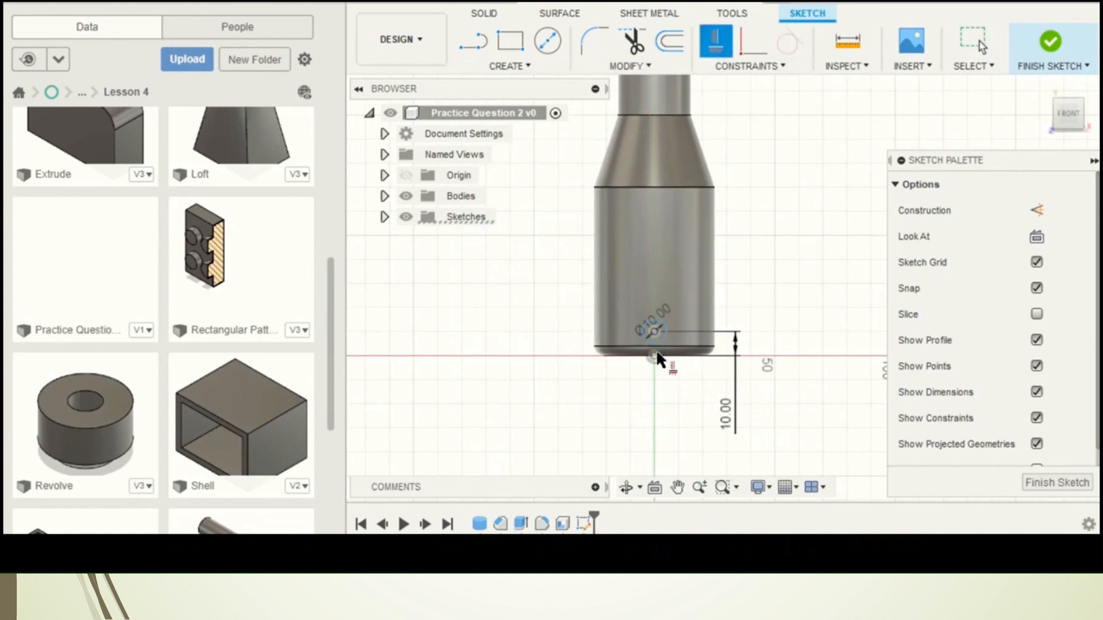
pyautogui.click(656, 356)
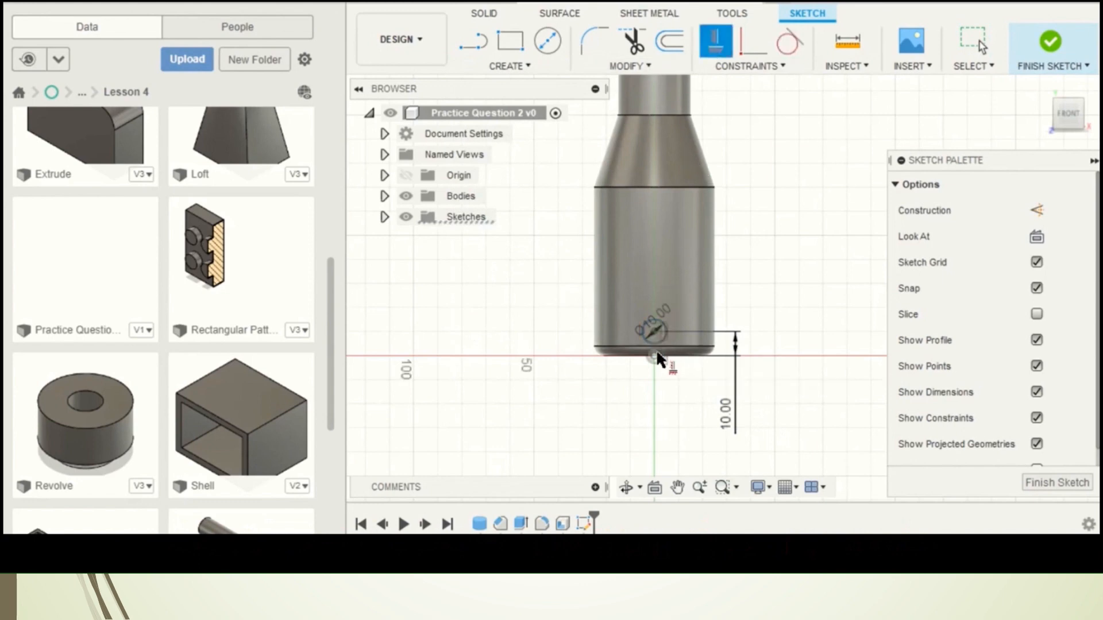
# - Finish the sketch and extrude the circle 30 mm outward as a cut through the bottle's front wall
pyautogui.click(1040, 483)
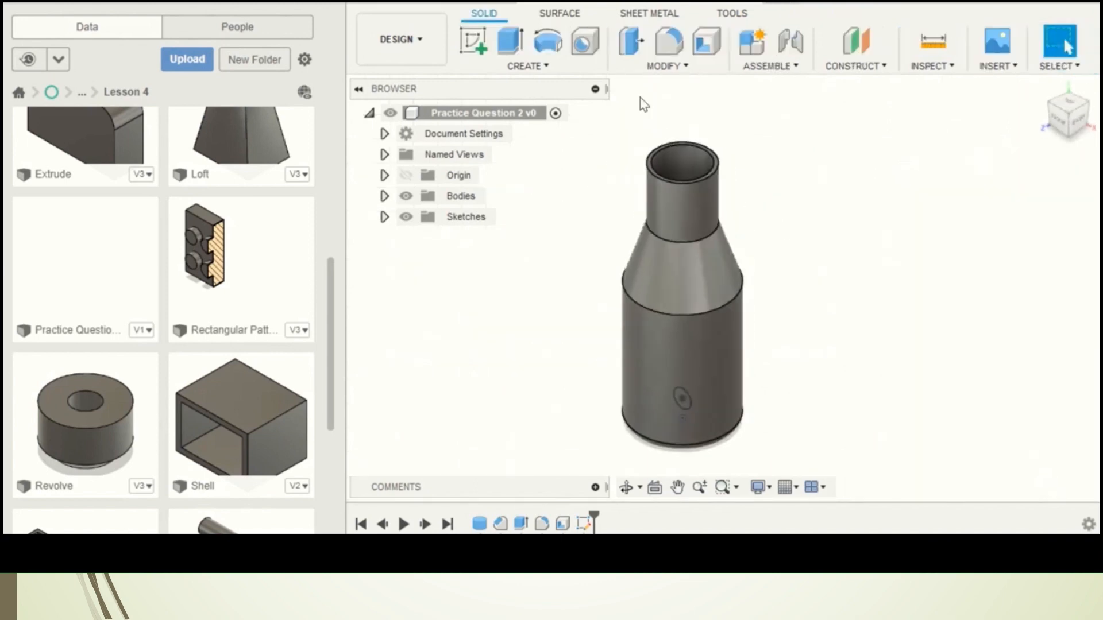
pyautogui.click(508, 42)
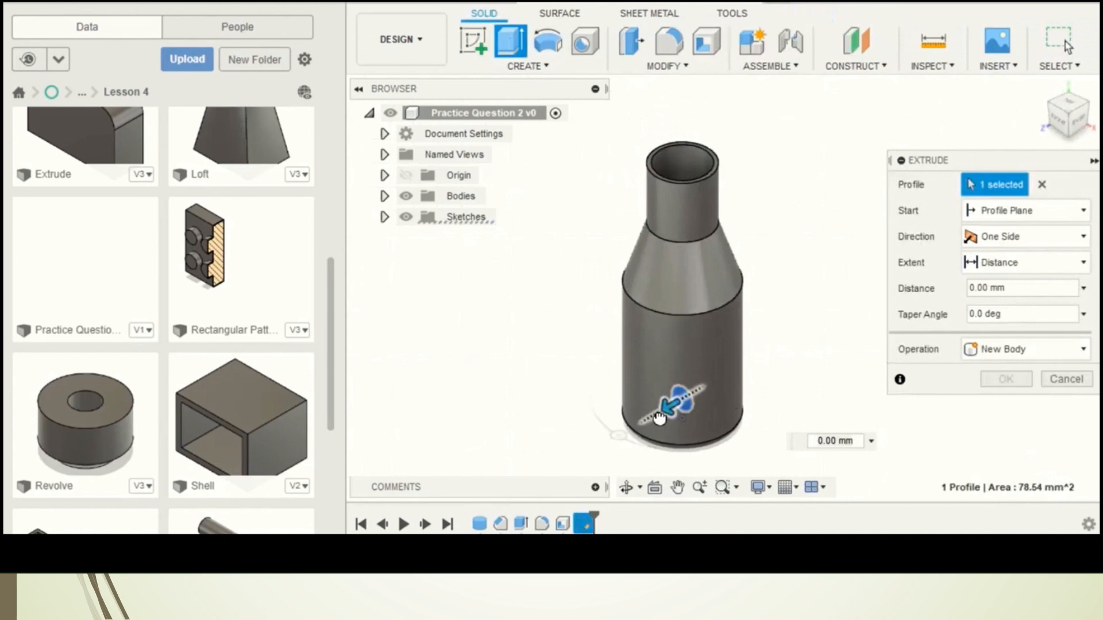
pyautogui.moveTo(660, 418); pyautogui.dragTo(620, 434)
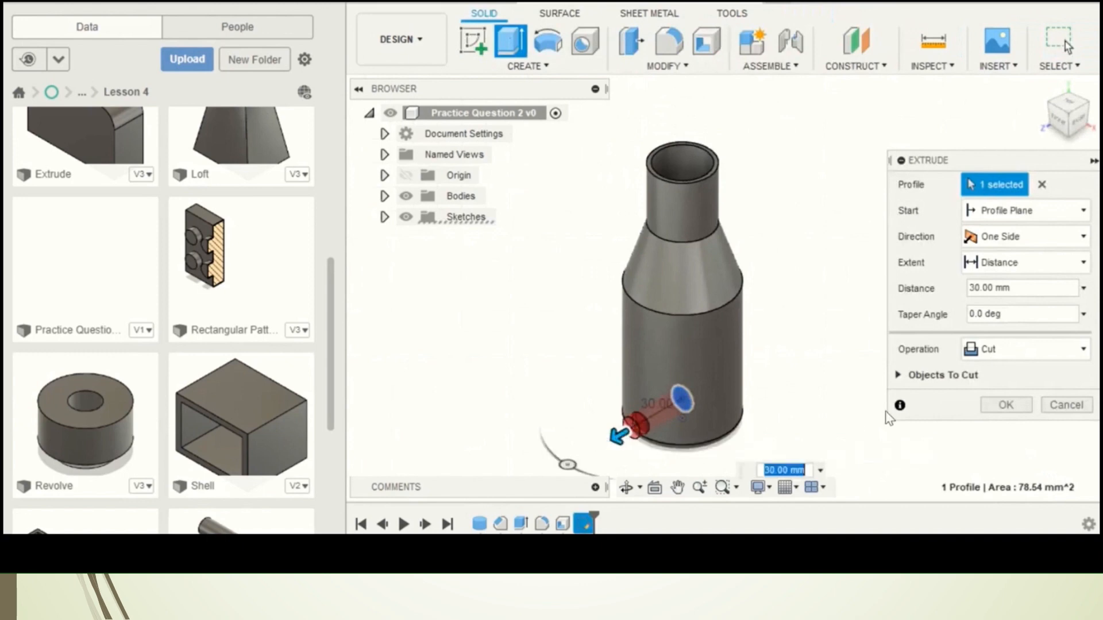
pyautogui.click(1000, 406)
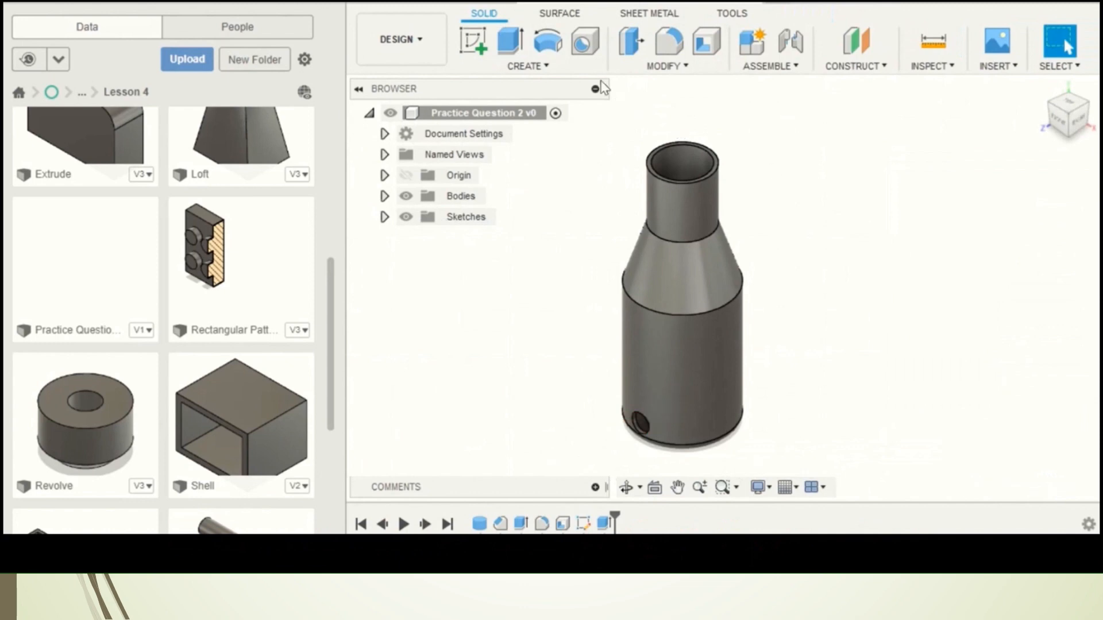
# - Create a rectangular pattern of the hole feature upward along the vertical axis, with quantity 5 over a 70 mm extent
pyautogui.click(576, 67)
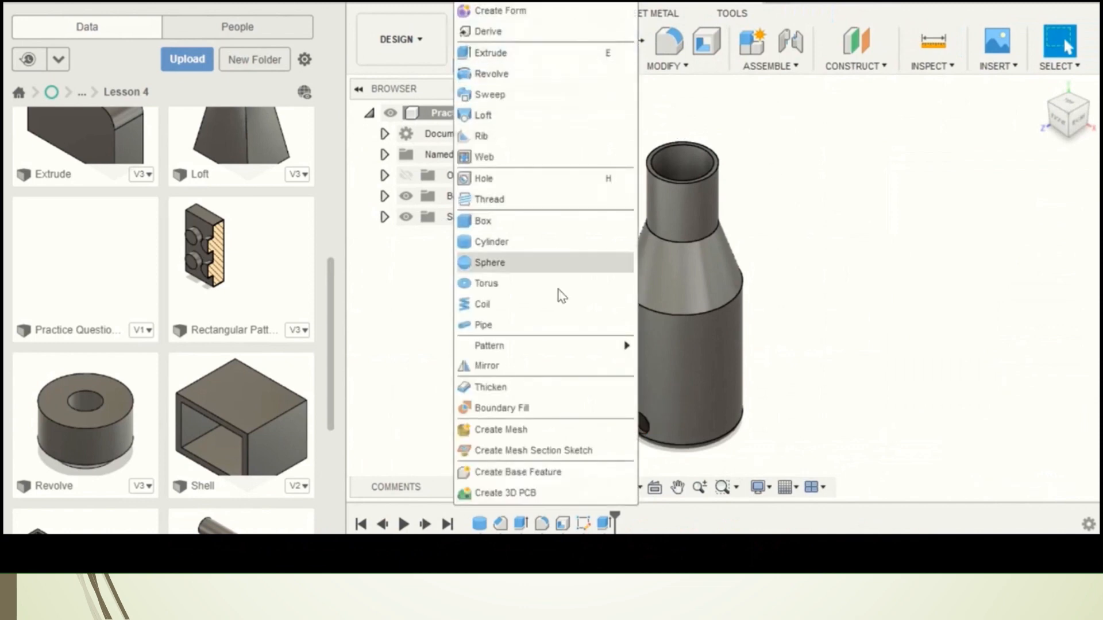
pyautogui.moveTo(559, 351)
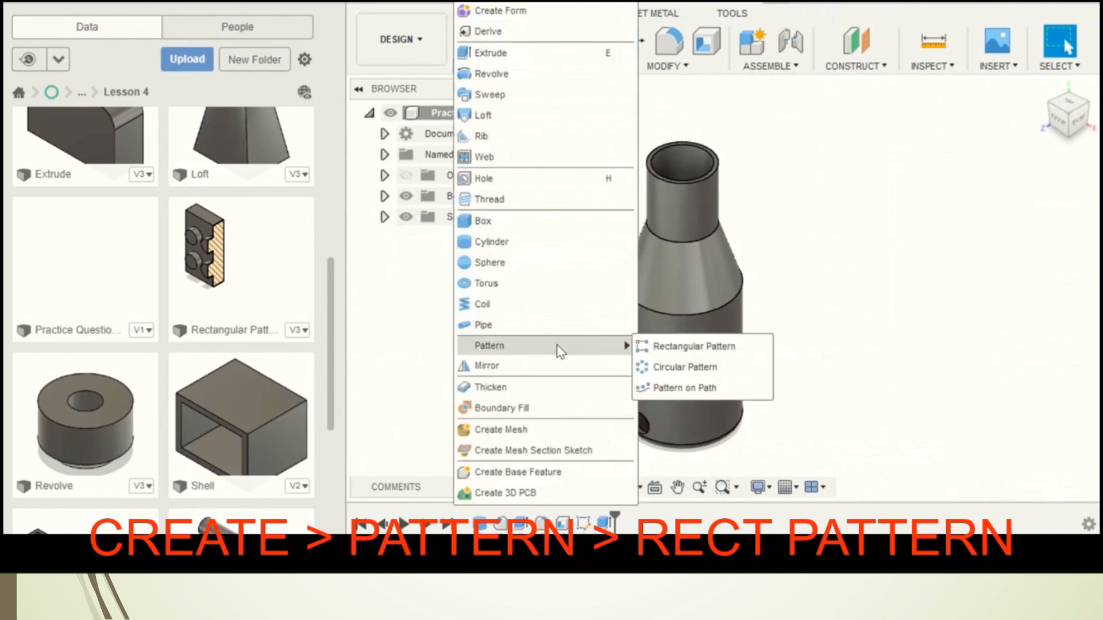
pyautogui.click(661, 351)
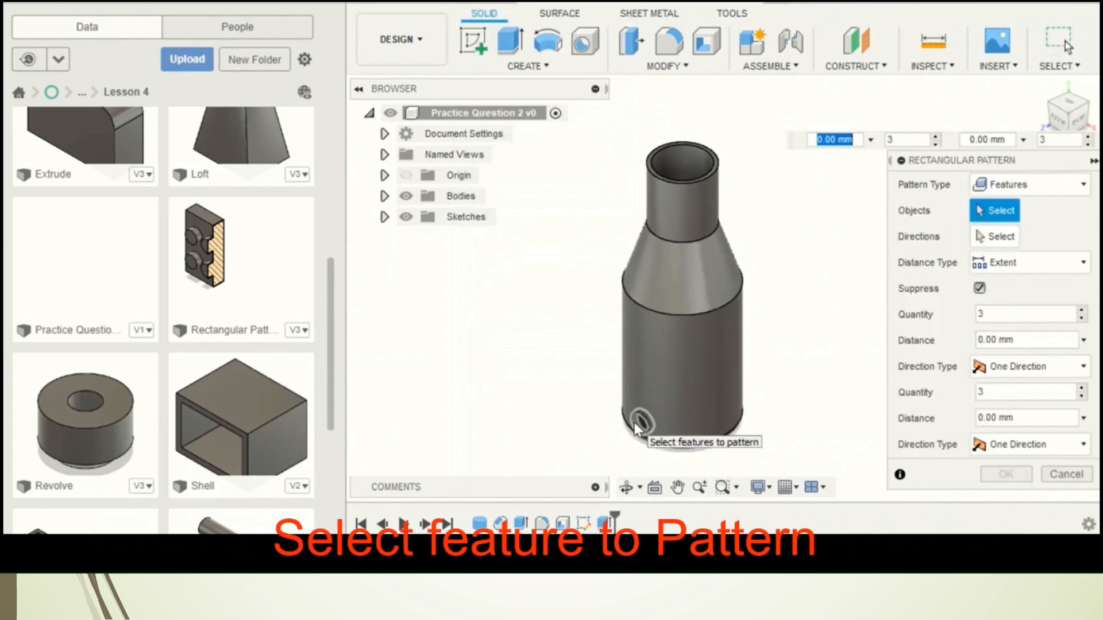
pyautogui.click(634, 422)
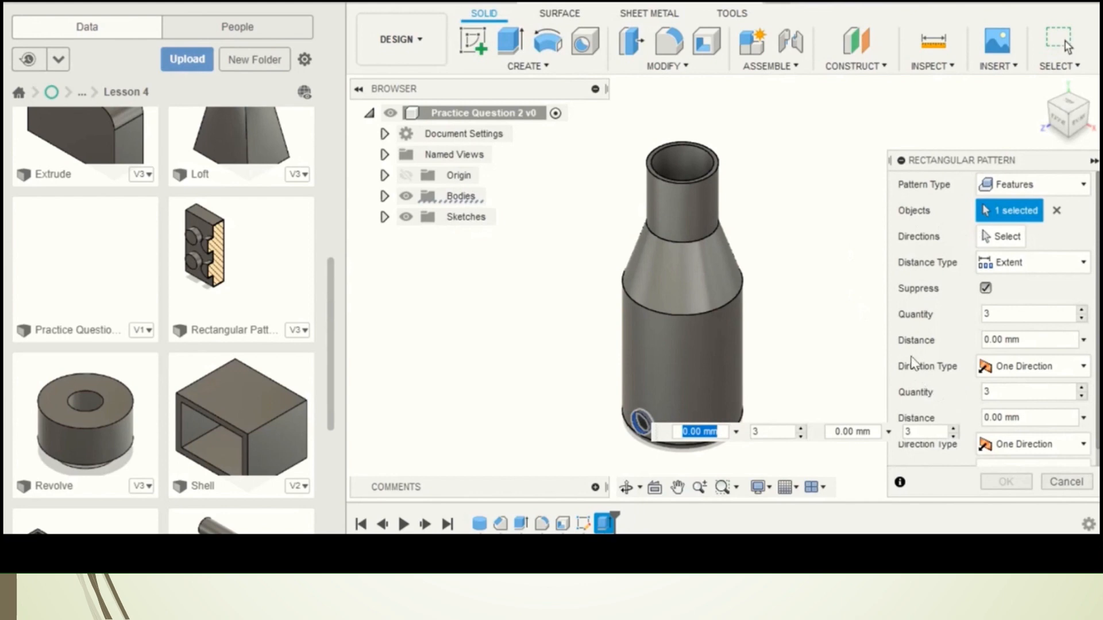
pyautogui.click(1002, 238)
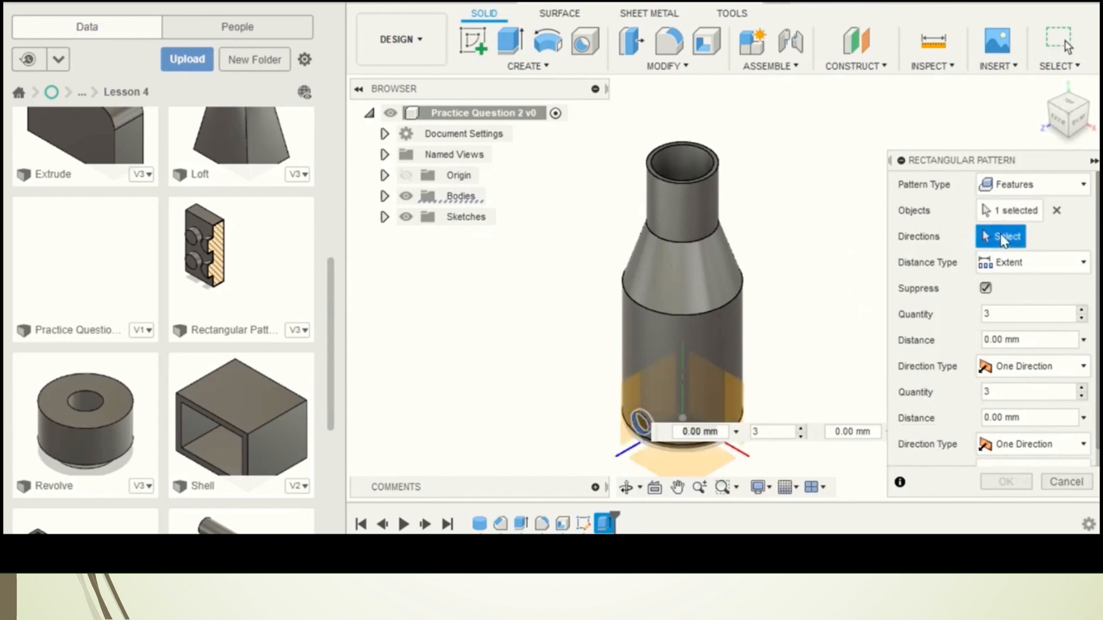
pyautogui.click(682, 372)
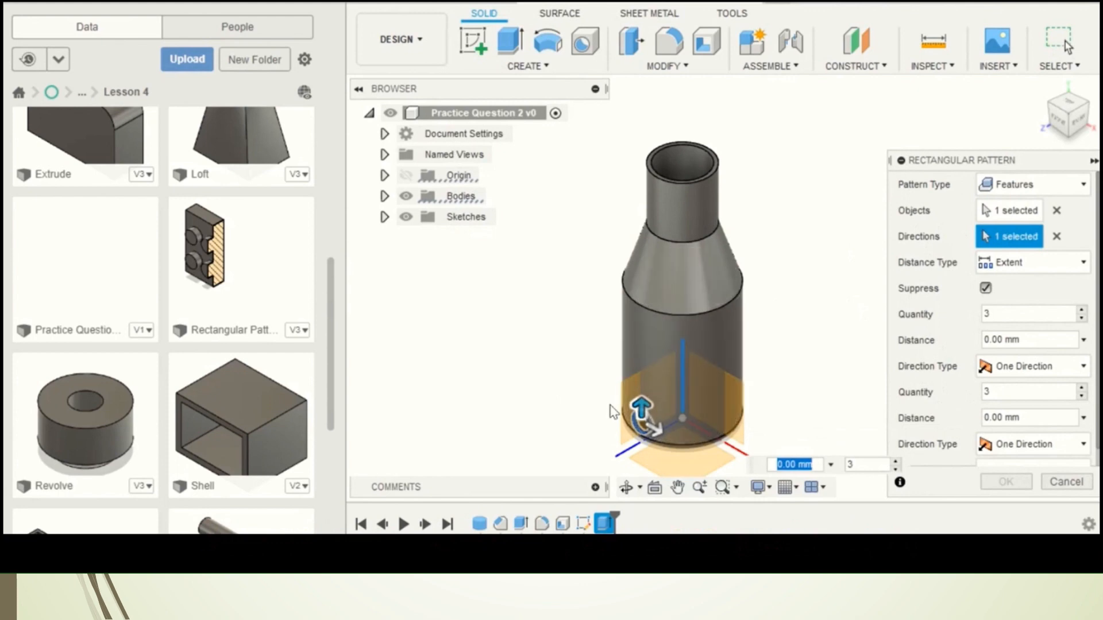
pyautogui.moveTo(642, 406); pyautogui.dragTo(647, 394)
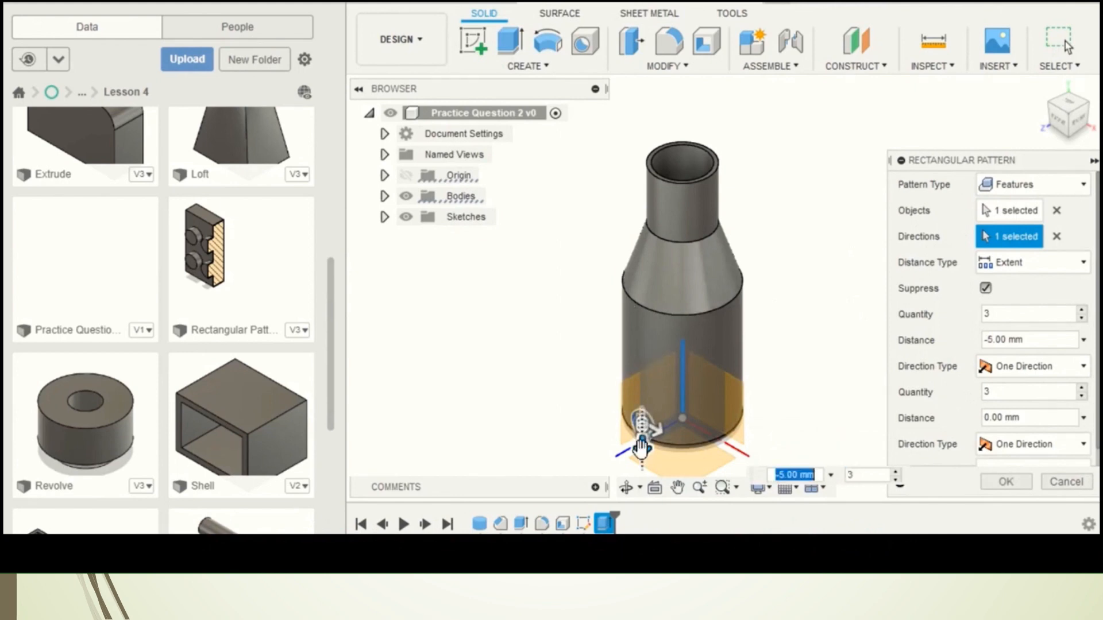
pyautogui.moveTo(643, 439); pyautogui.dragTo(650, 304)
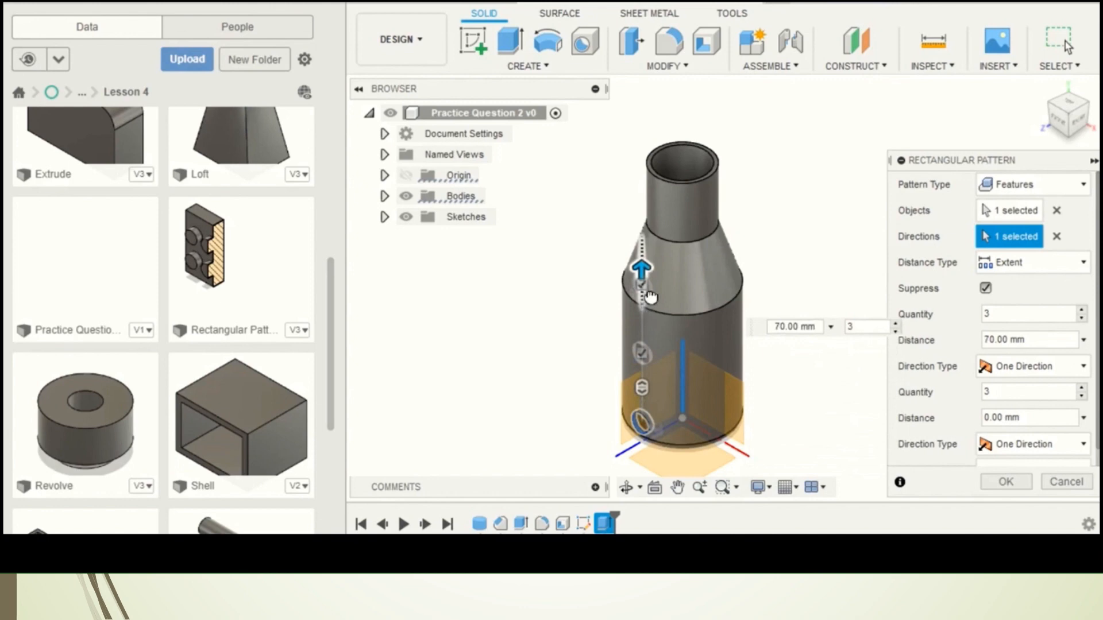
pyautogui.click(895, 323)
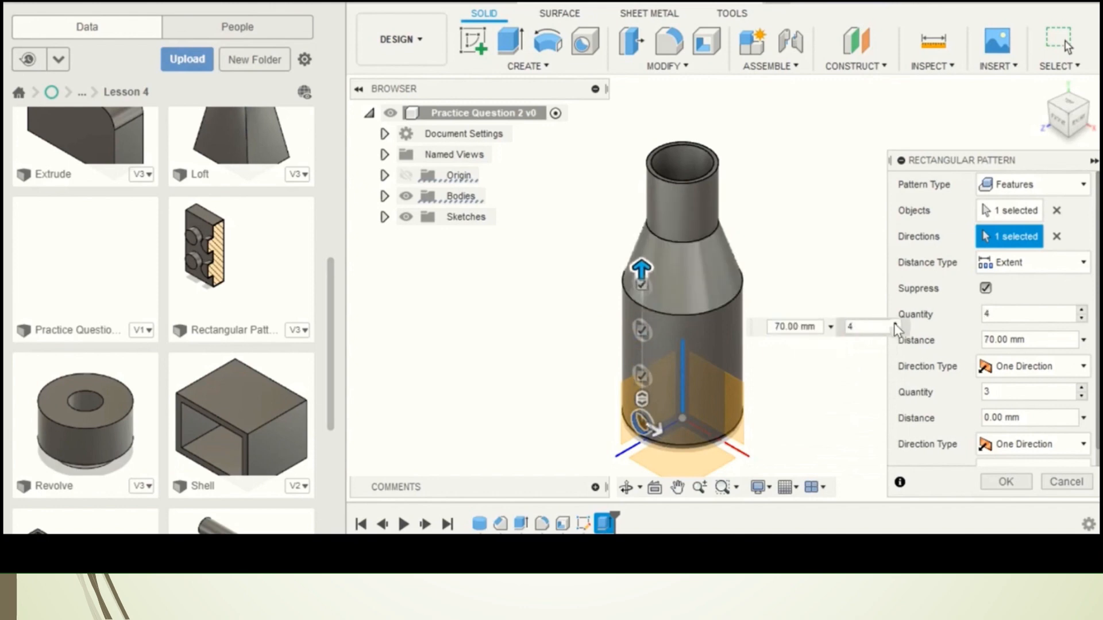
pyautogui.click(895, 323)
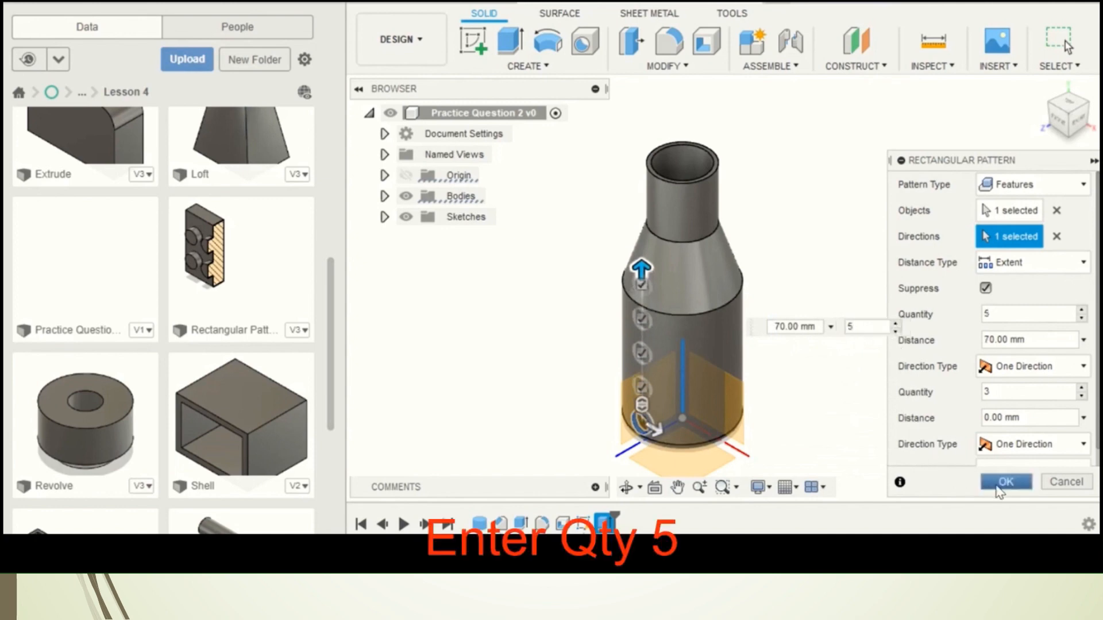
pyautogui.click(1006, 484)
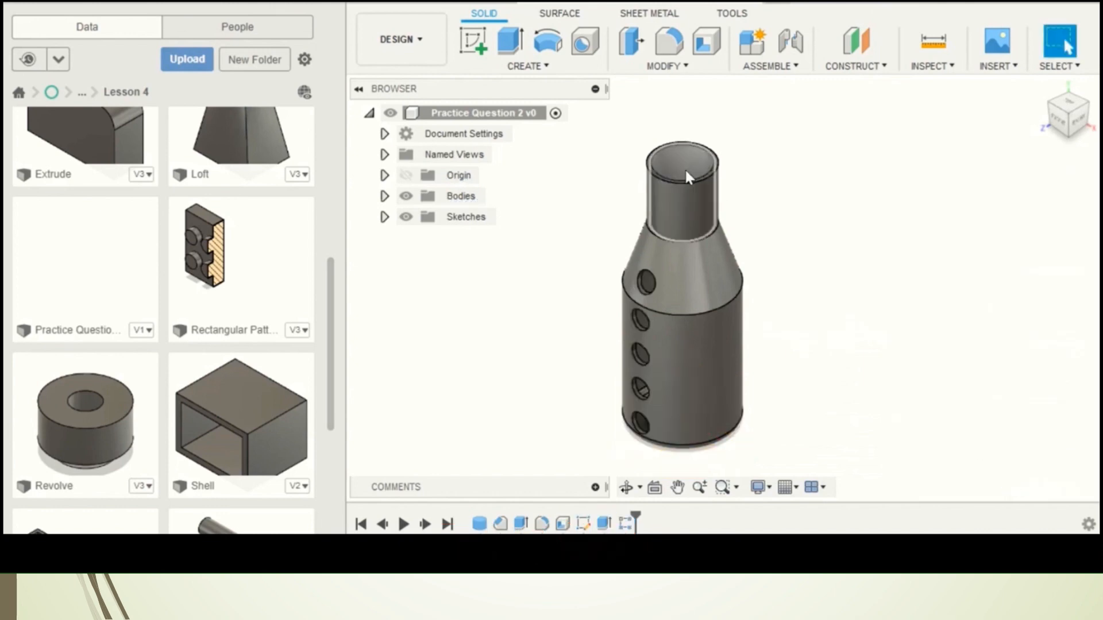
# - Start a circular pattern of type Features with the rectangular hole pattern and the circle's cut extrusion as objects
pyautogui.click(544, 69)
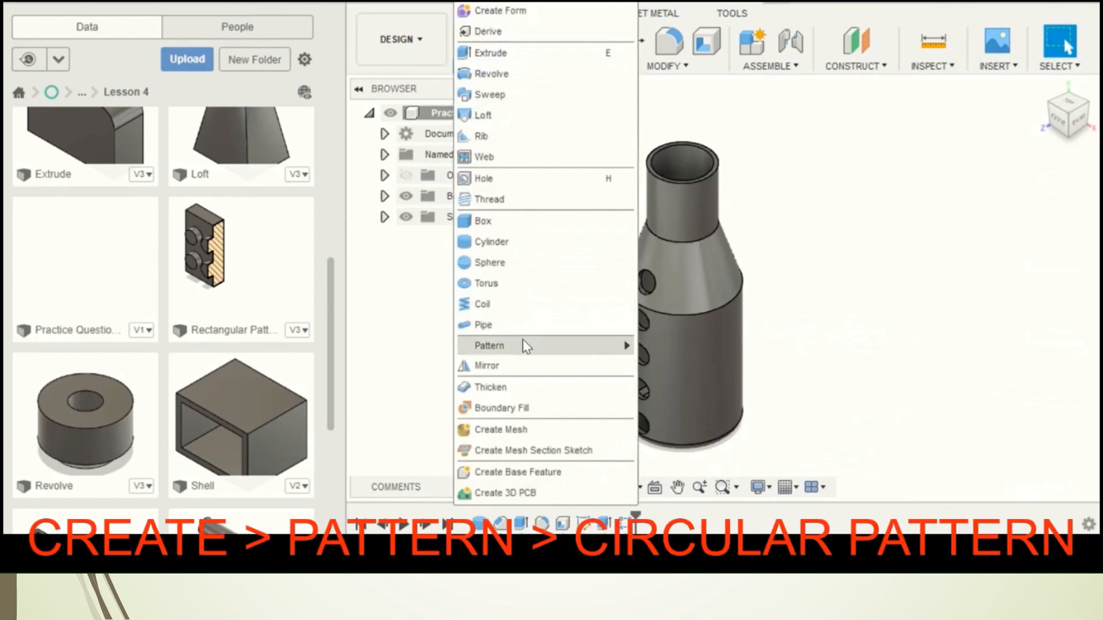
pyautogui.moveTo(524, 340)
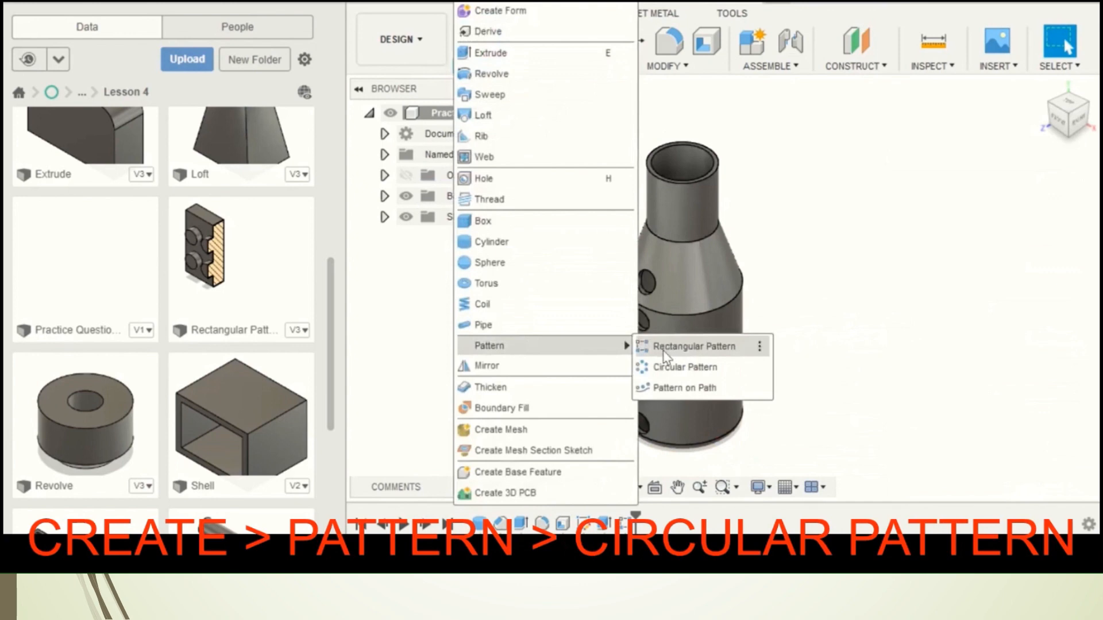
pyautogui.click(669, 370)
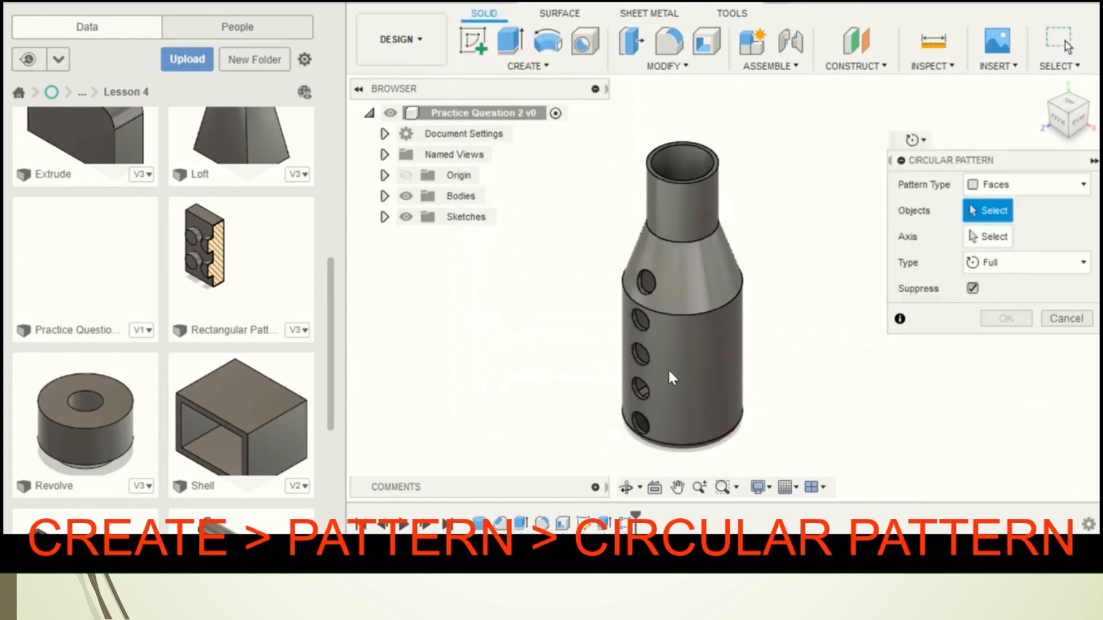
pyautogui.click(1045, 184)
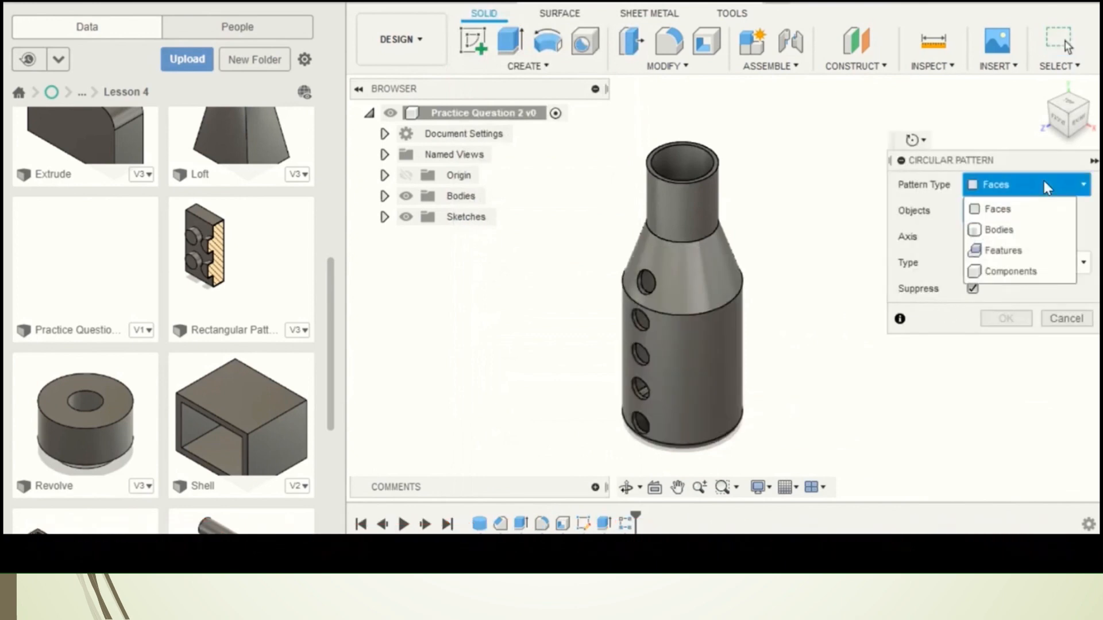
pyautogui.click(1028, 251)
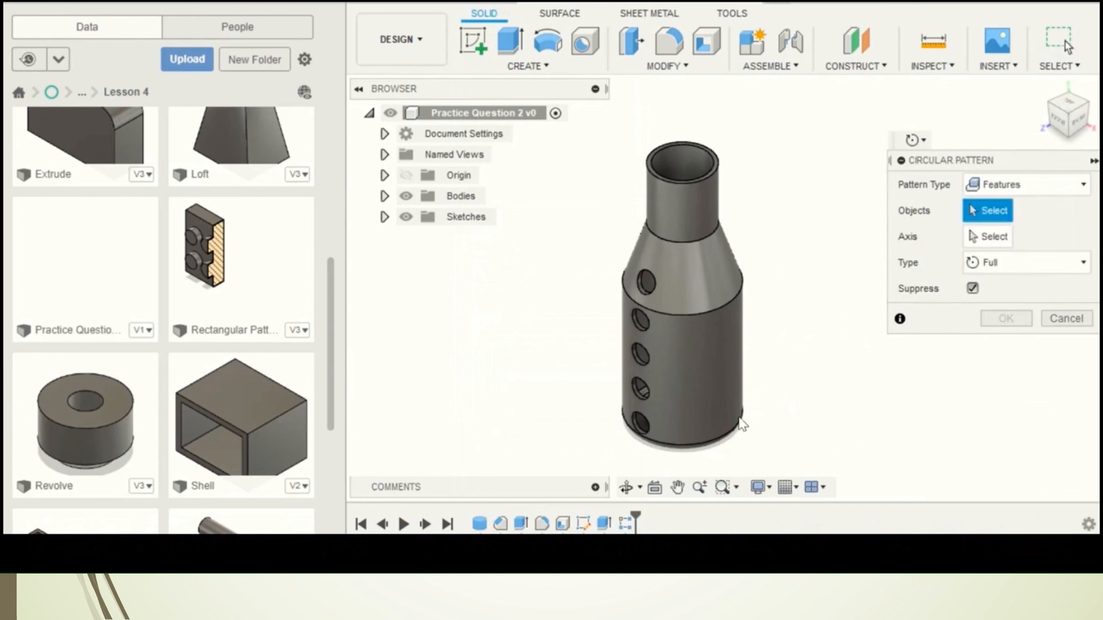
pyautogui.click(631, 525)
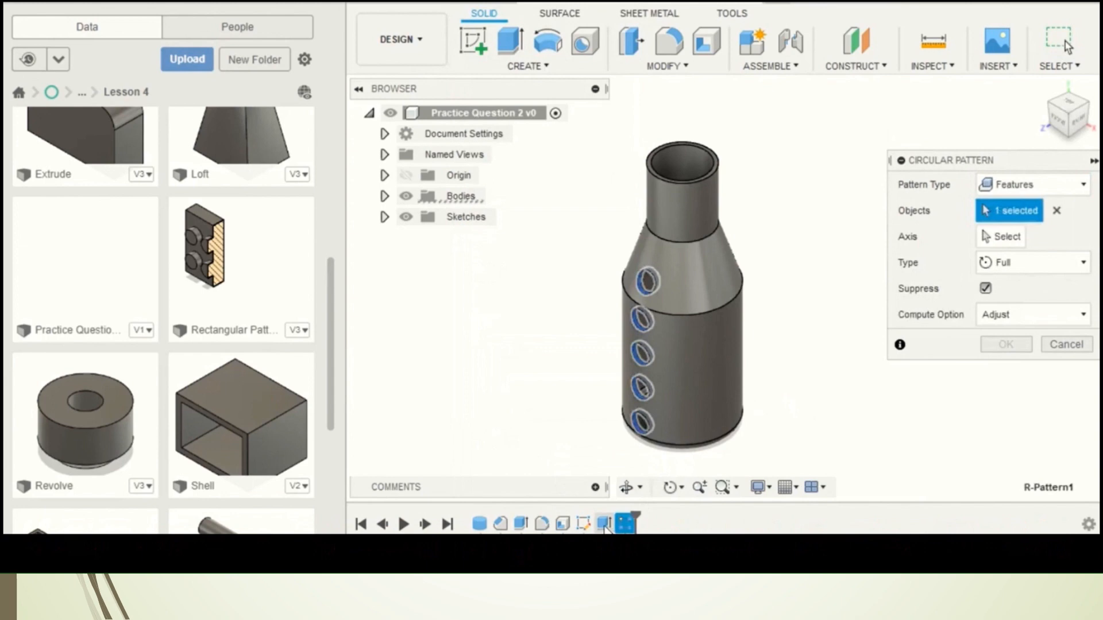
pyautogui.click(604, 524)
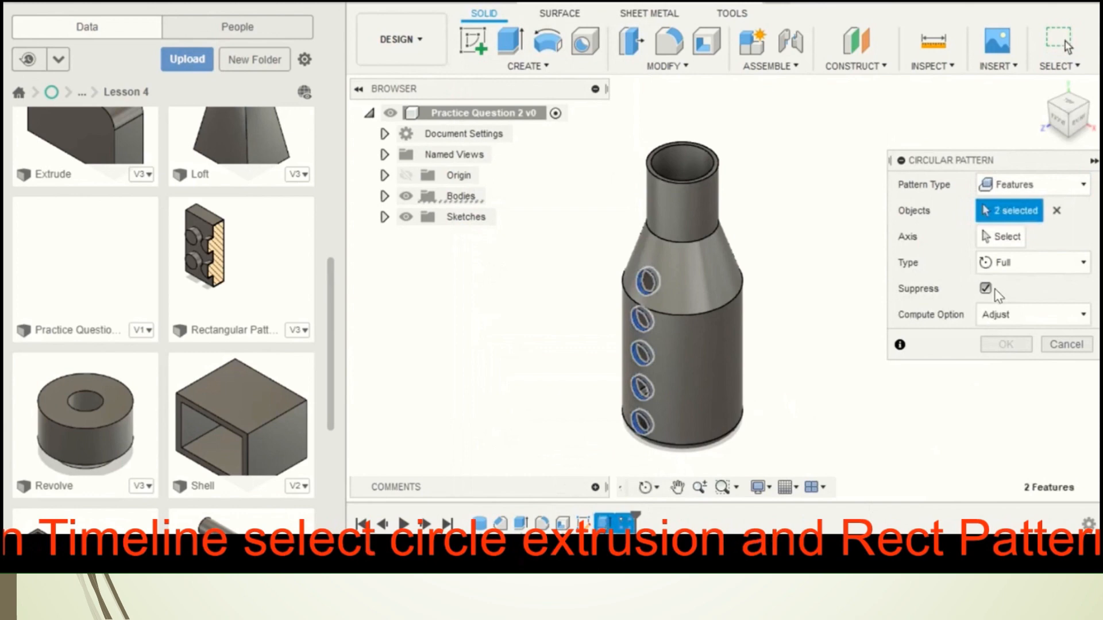
# - Use the bottle's cylindrical body face as the pattern axis and create the full circular pattern with quantity 8
pyautogui.click(1001, 239)
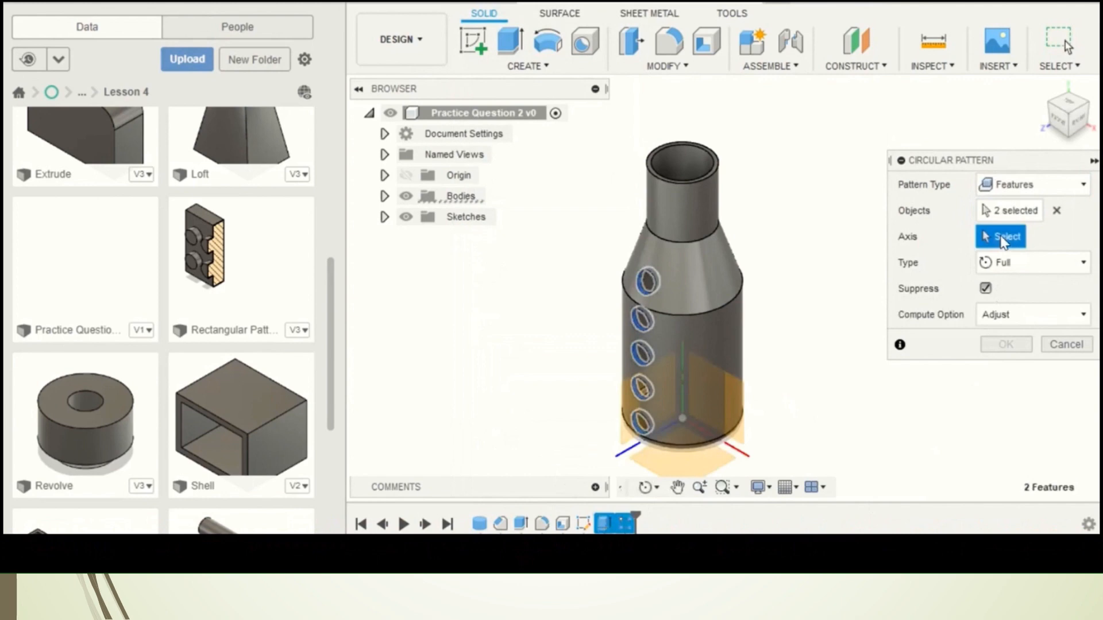
pyautogui.click(738, 328)
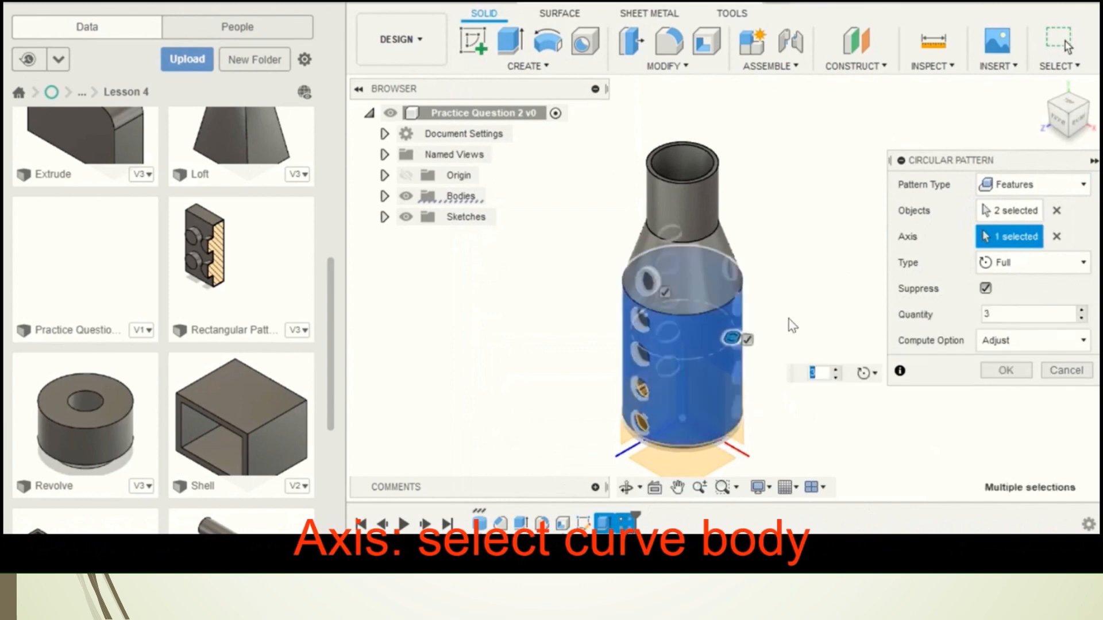
pyautogui.click(1081, 309)
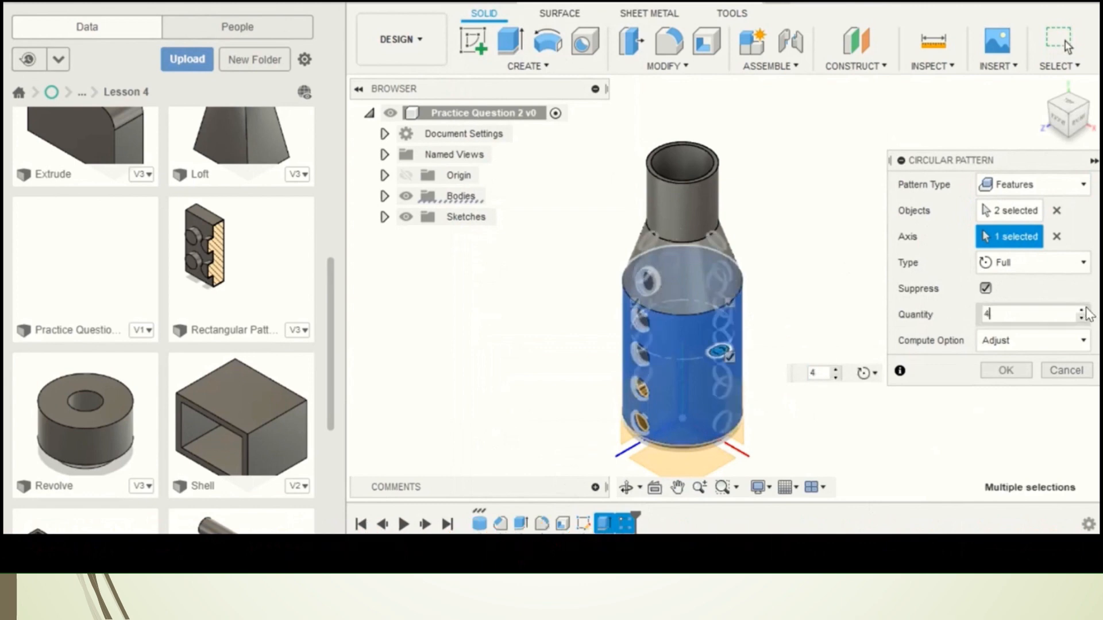
pyautogui.click(1082, 310)
pyautogui.click(1082, 309)
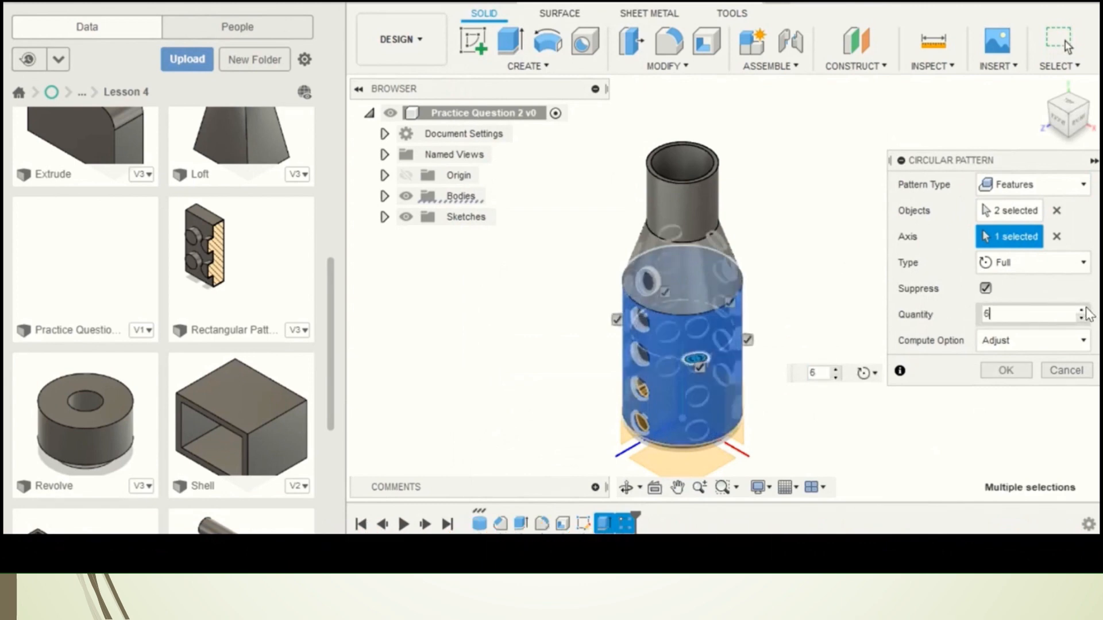
pyautogui.click(1082, 310)
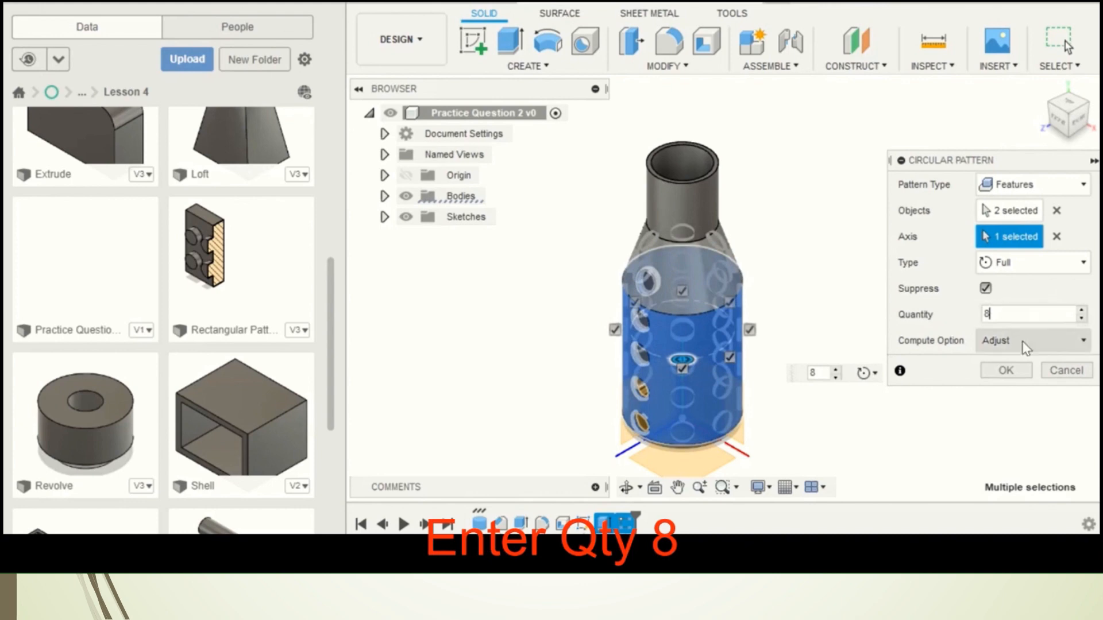
pyautogui.click(1021, 378)
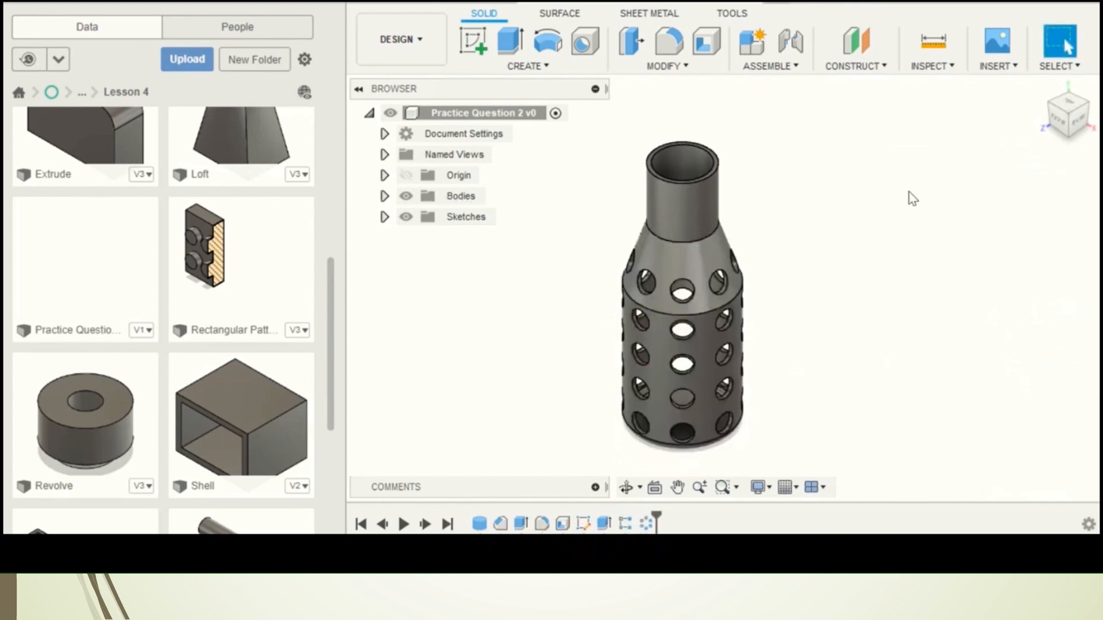
# - Create a modeled full-length thread on the inner cylindrical face of the bottle's neck, with size 24.0 mm and designation M24x3
pyautogui.click(692, 69)
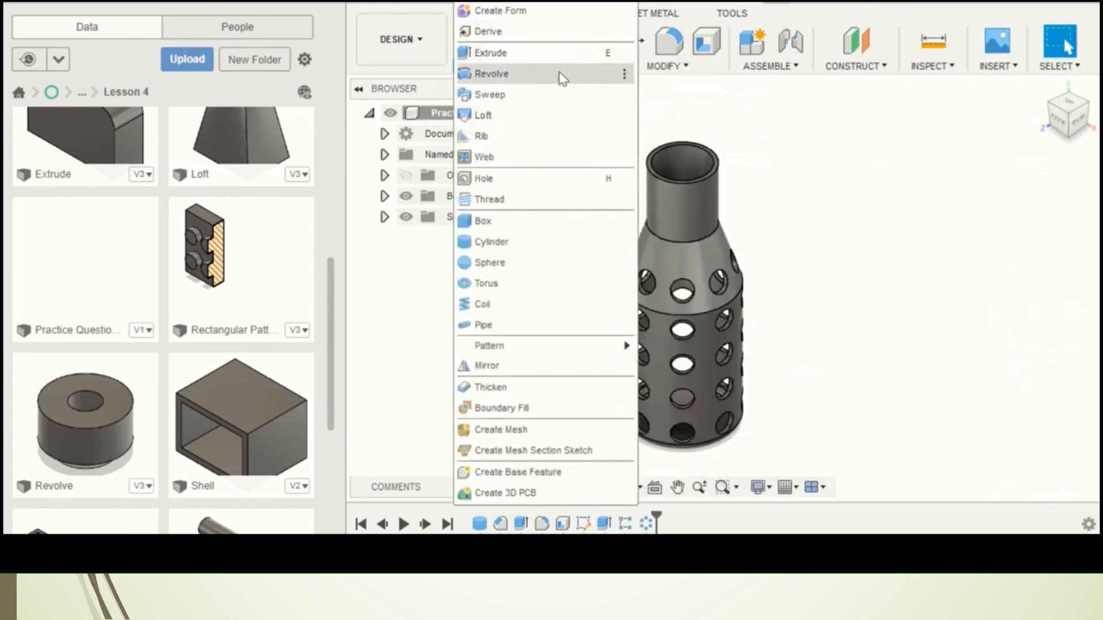
pyautogui.click(551, 199)
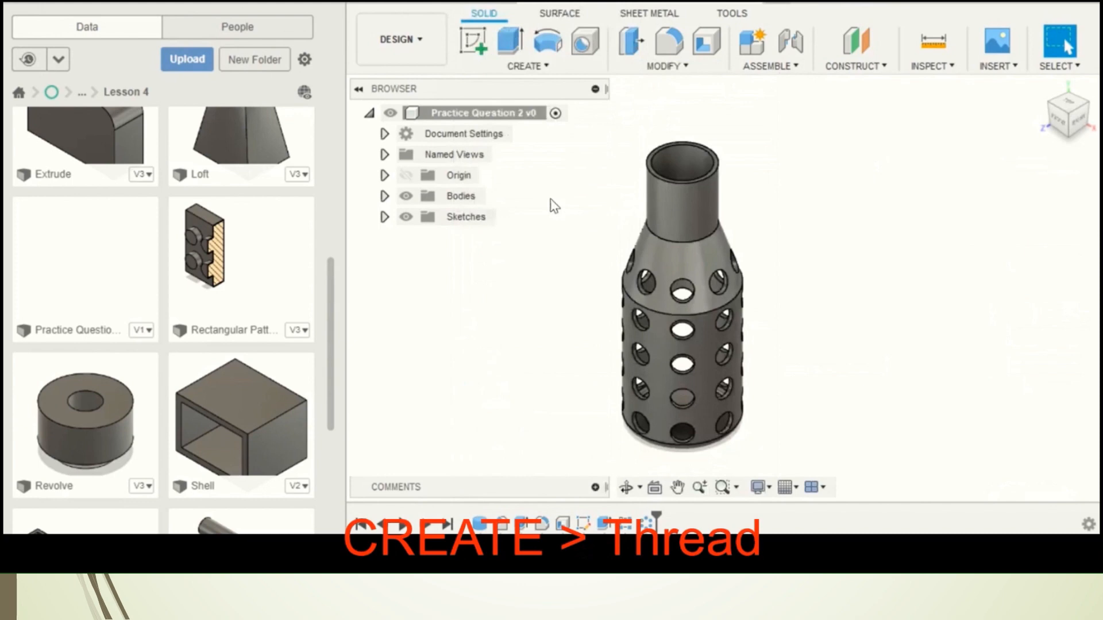
pyautogui.click(683, 156)
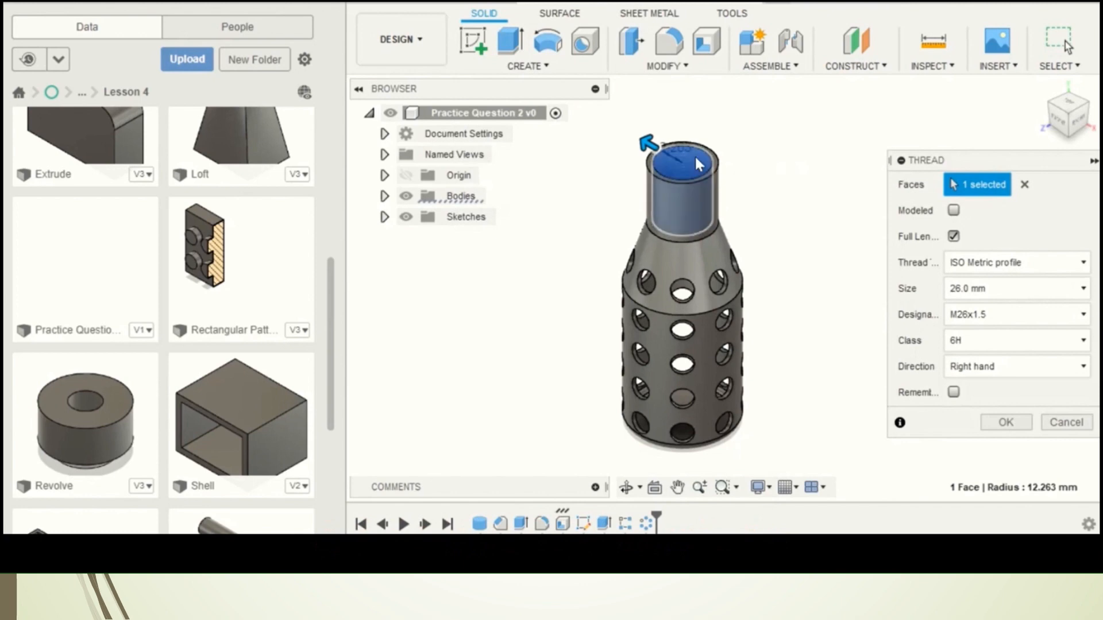
pyautogui.click(1084, 289)
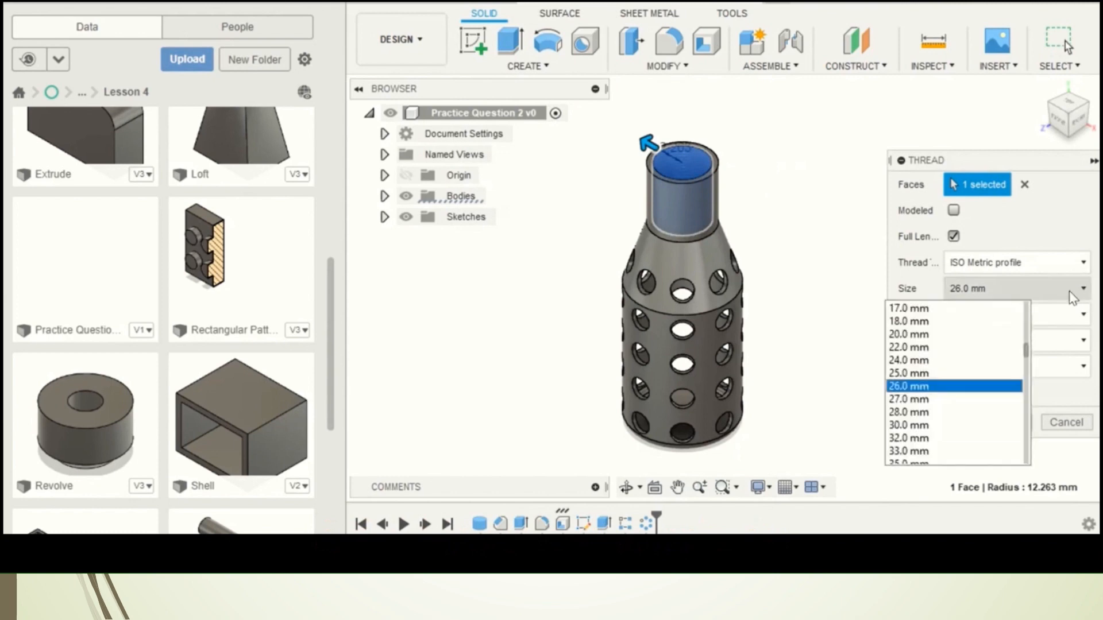
pyautogui.click(957, 360)
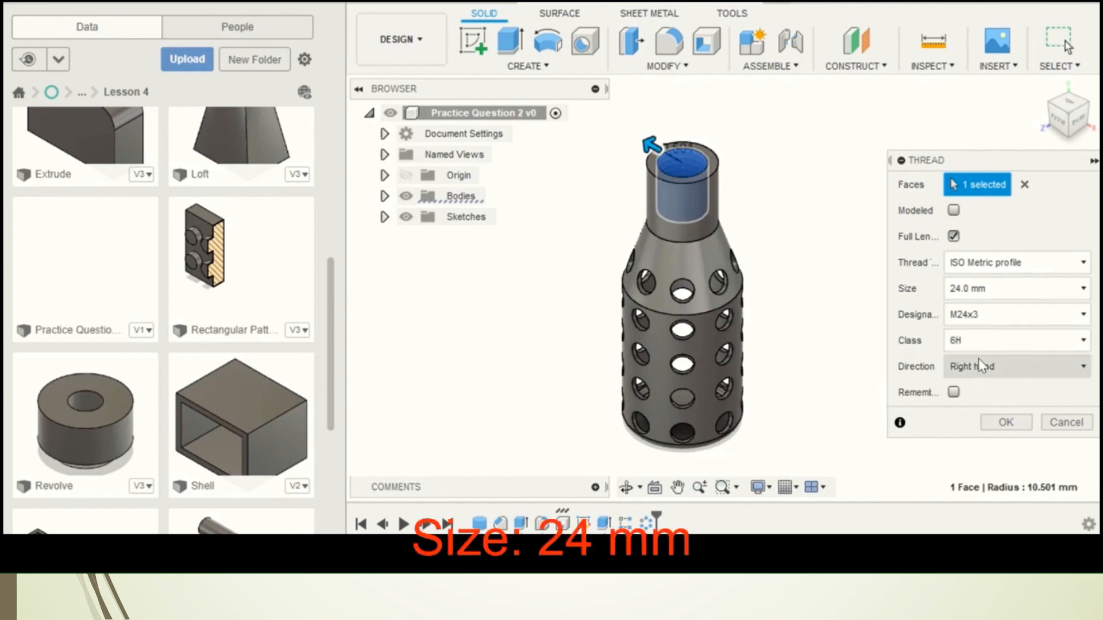
pyautogui.click(954, 211)
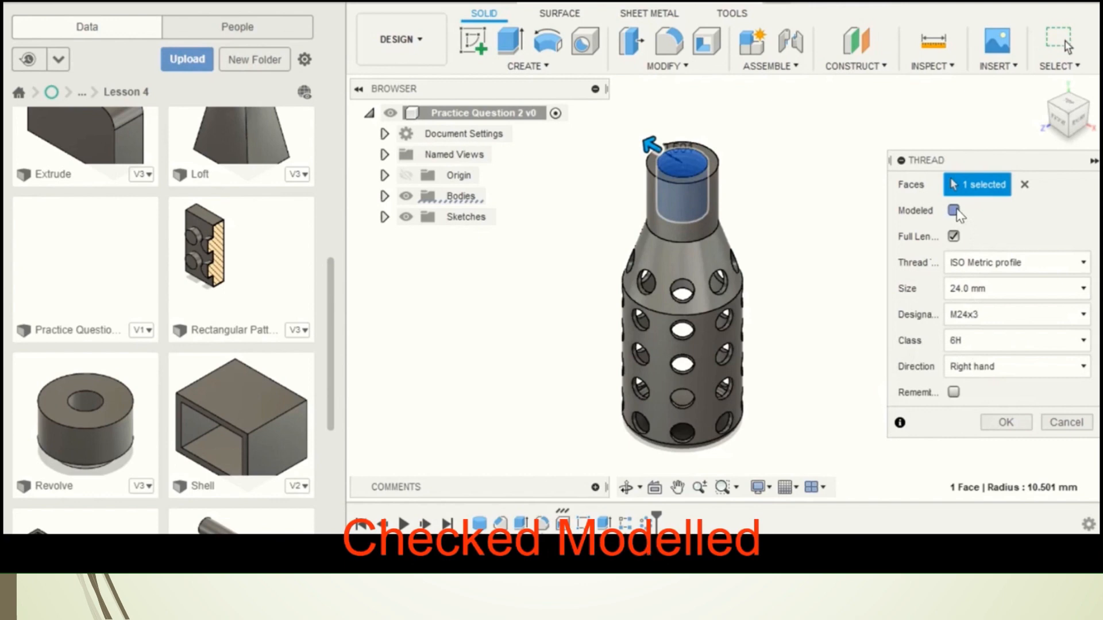
pyautogui.click(954, 210)
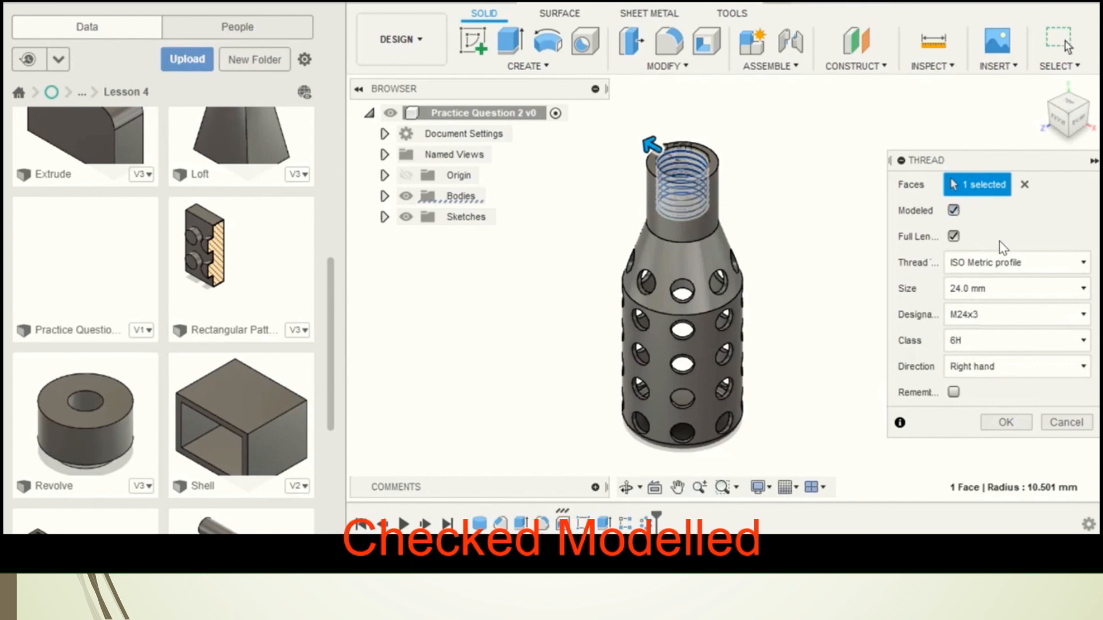
pyautogui.click(1005, 423)
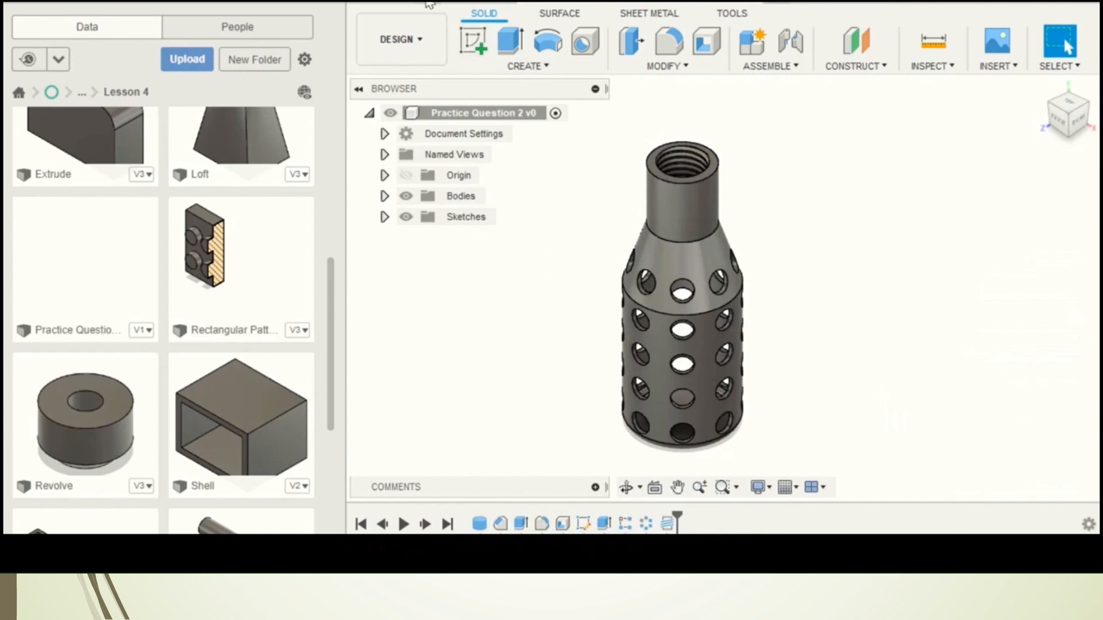
# - Save the bottle design as a new version with the description "User Saved"
pyautogui.hotkey('ctrl', 's')
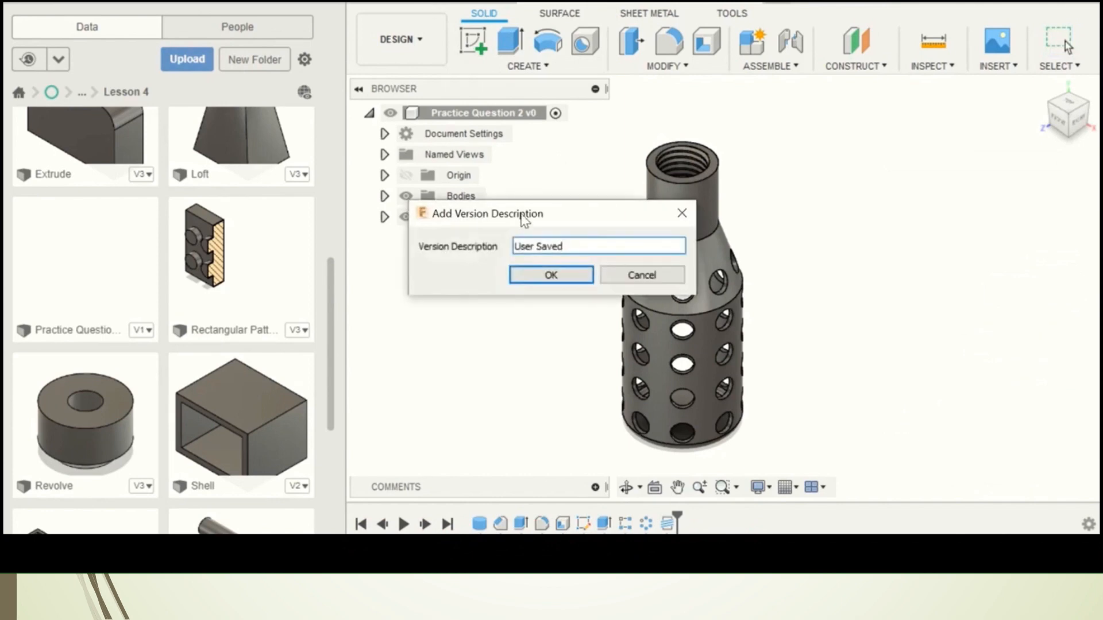
pyautogui.click(543, 278)
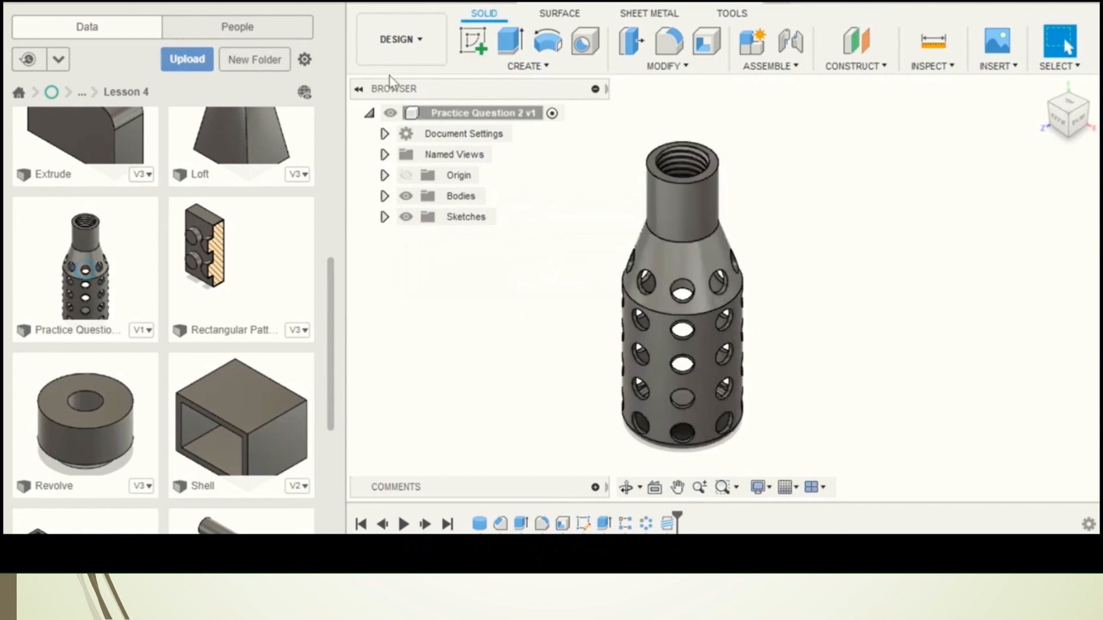
# - Show the physical properties of the bottle body, Body1, to examine its area, mass and volume
pyautogui.click(384, 196)
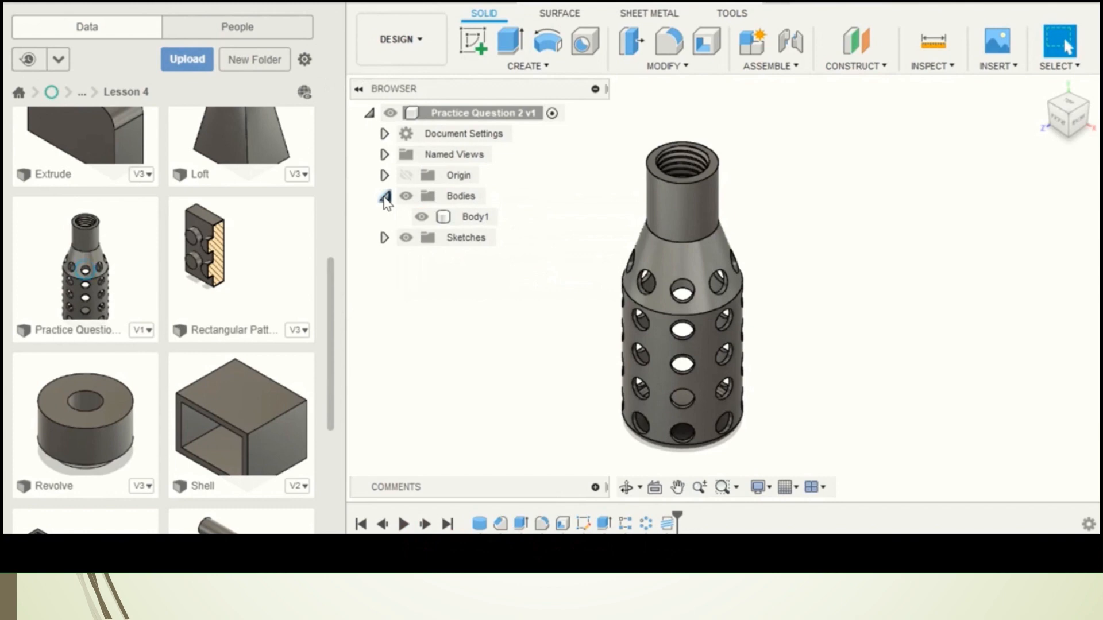
pyautogui.rightClick(459, 218)
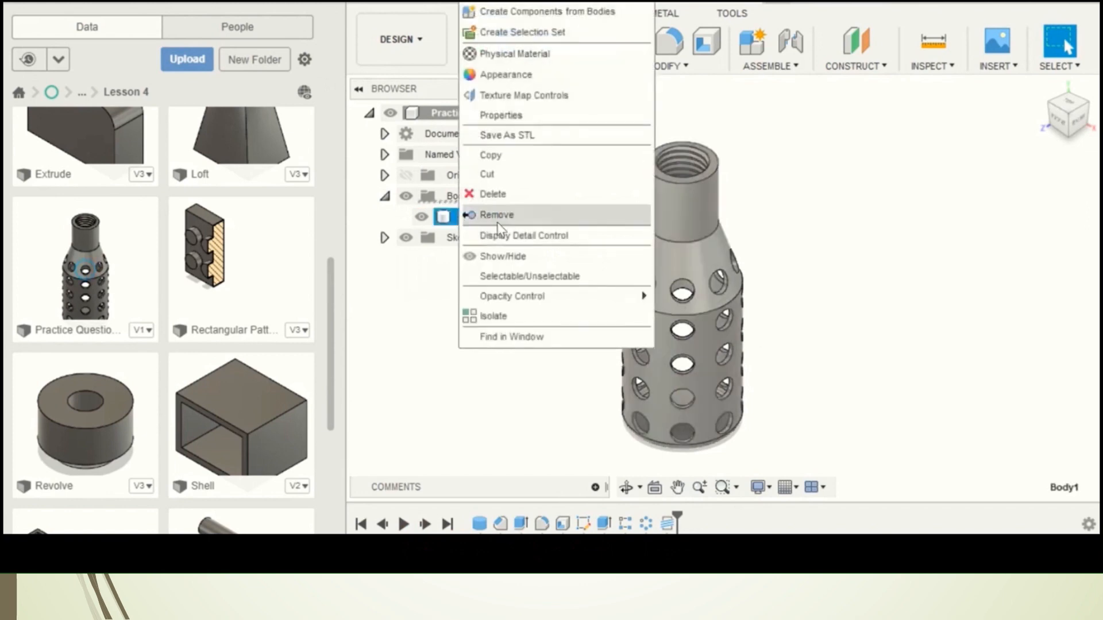
pyautogui.click(501, 117)
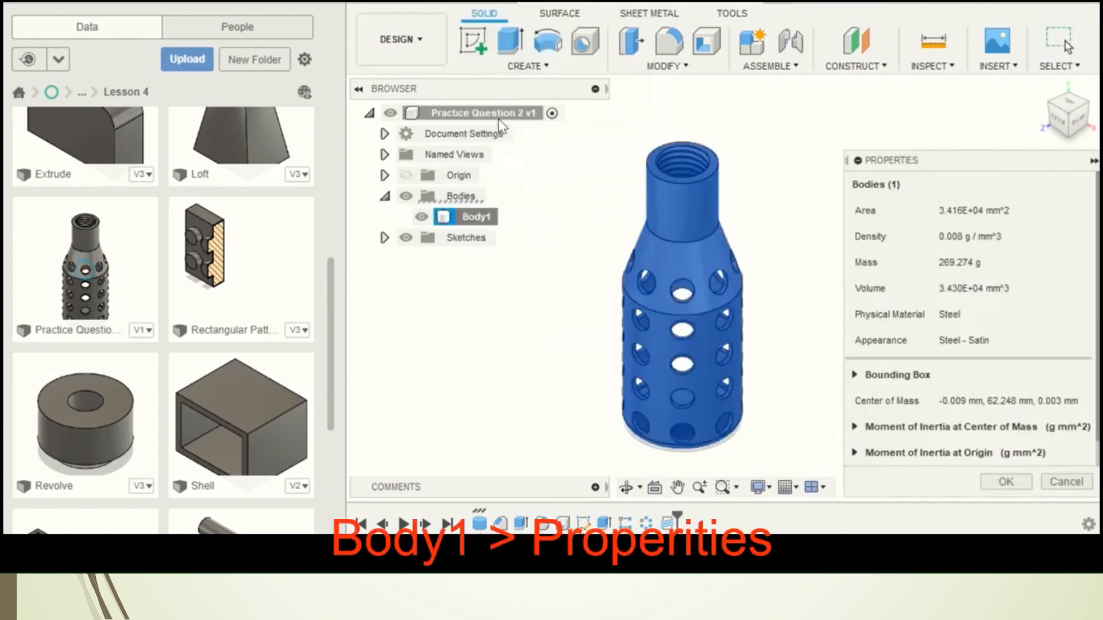